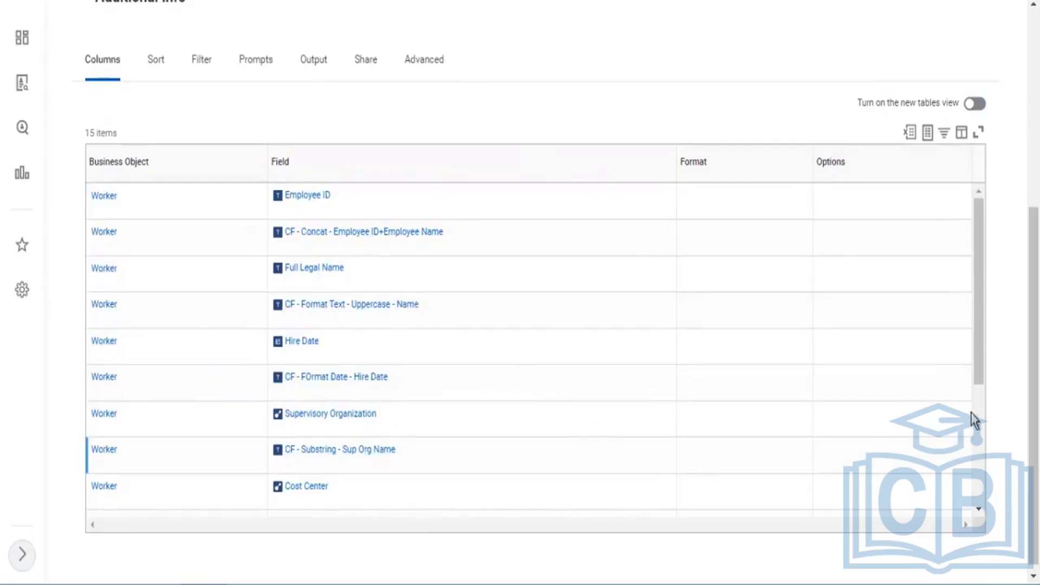
Open the calculated field CF - Concat - Employee ID+Employee Name in a new tab and start editing it to view its concatenated fields.
scroll(977, 385, "down", 4)
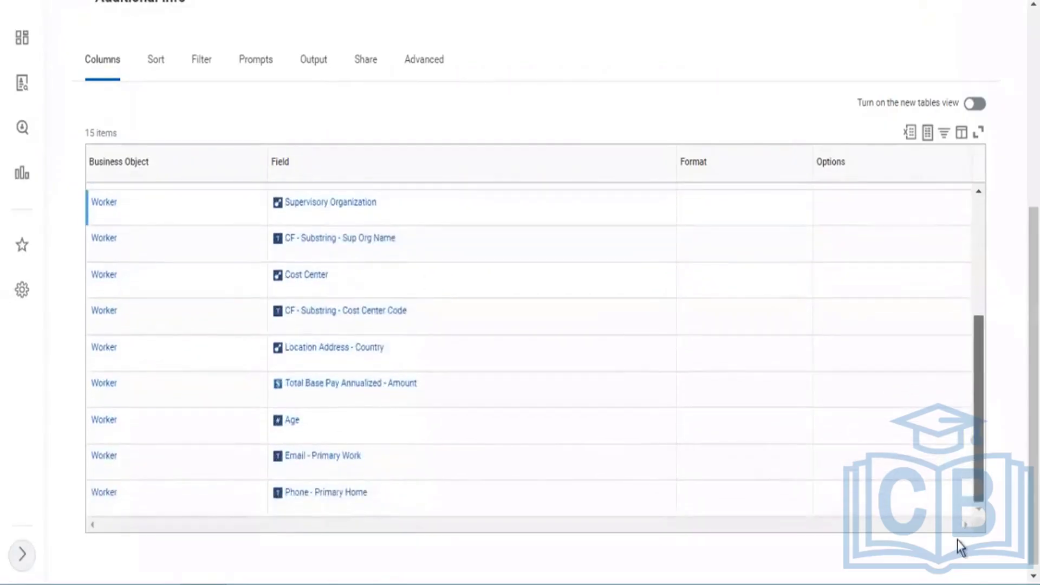
scroll(953, 338, "up", 5)
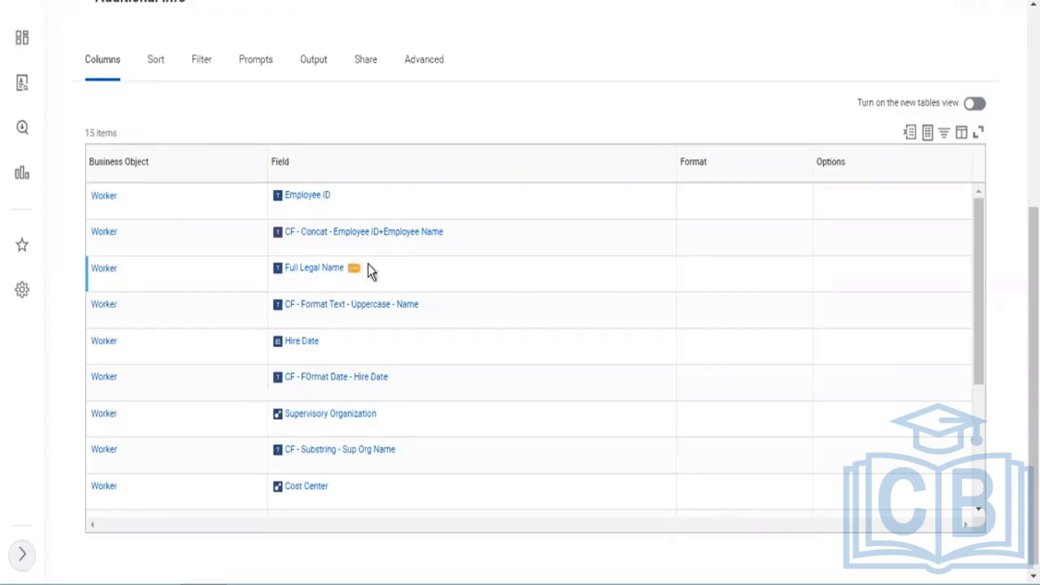
right_click(359, 231)
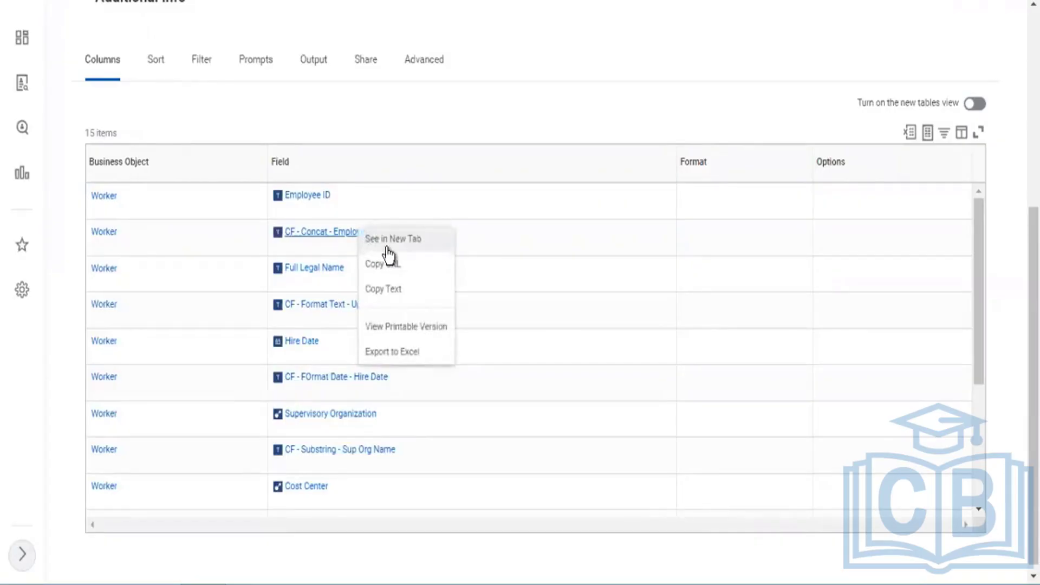
left_click(386, 248)
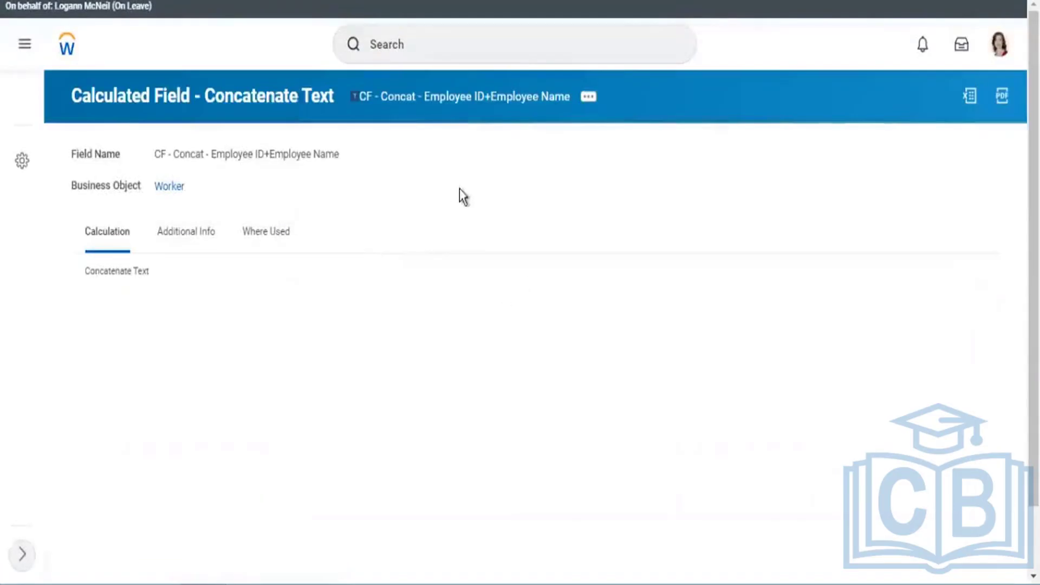
left_click(589, 105)
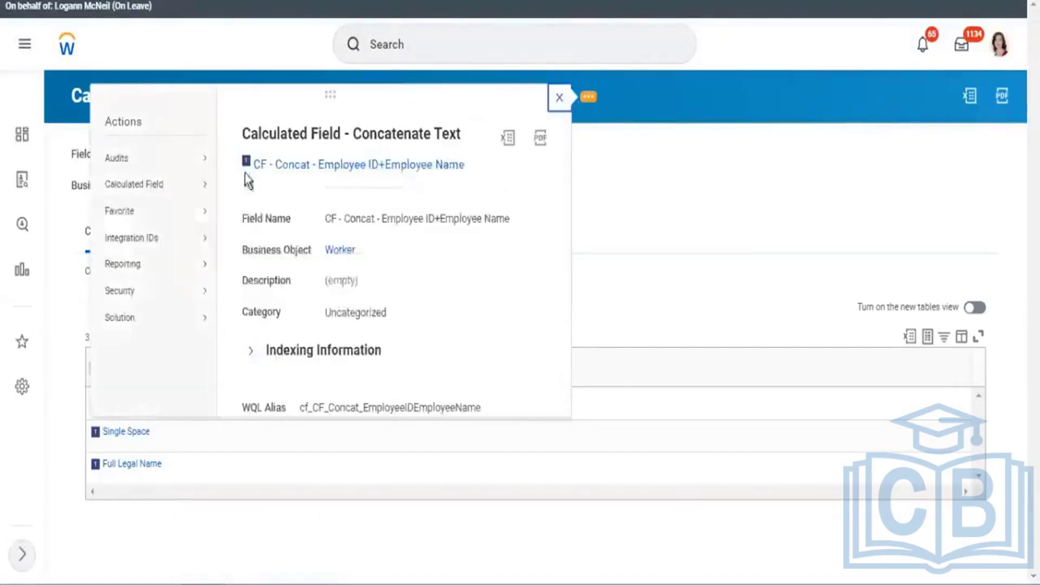
mouse_move(165, 186)
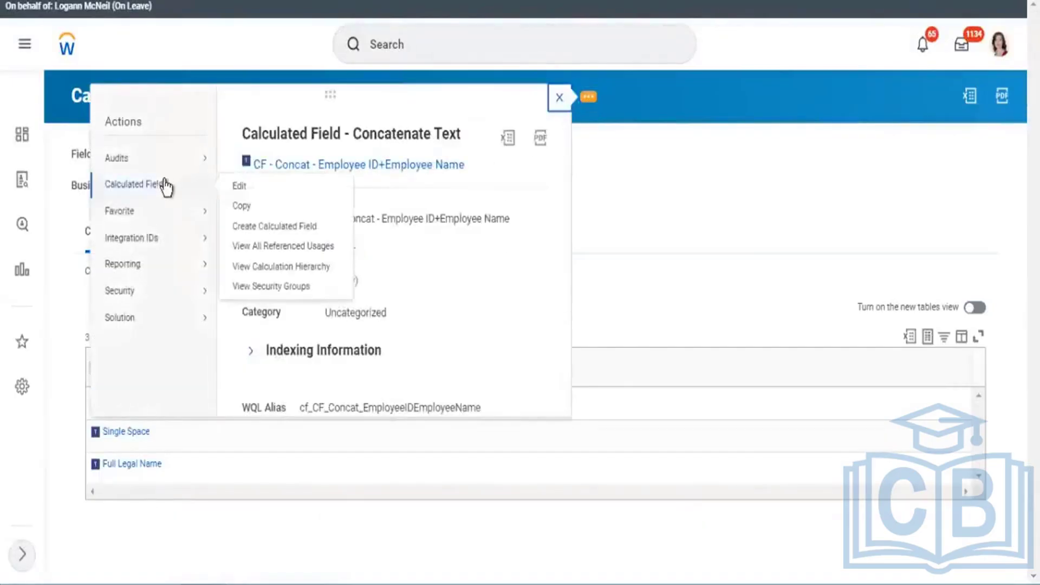
left_click(239, 186)
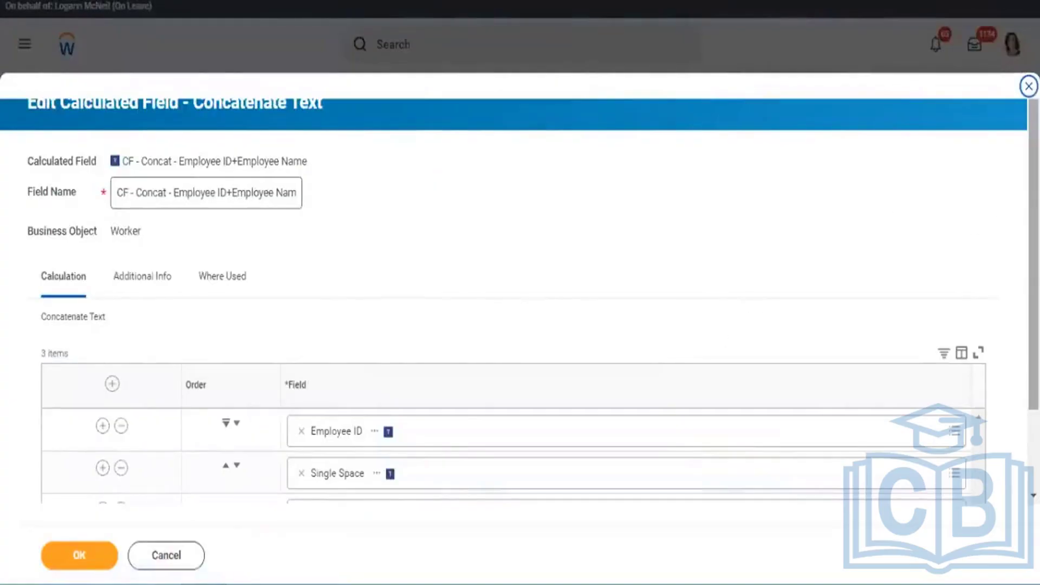
scroll(519, 292, "down", 2)
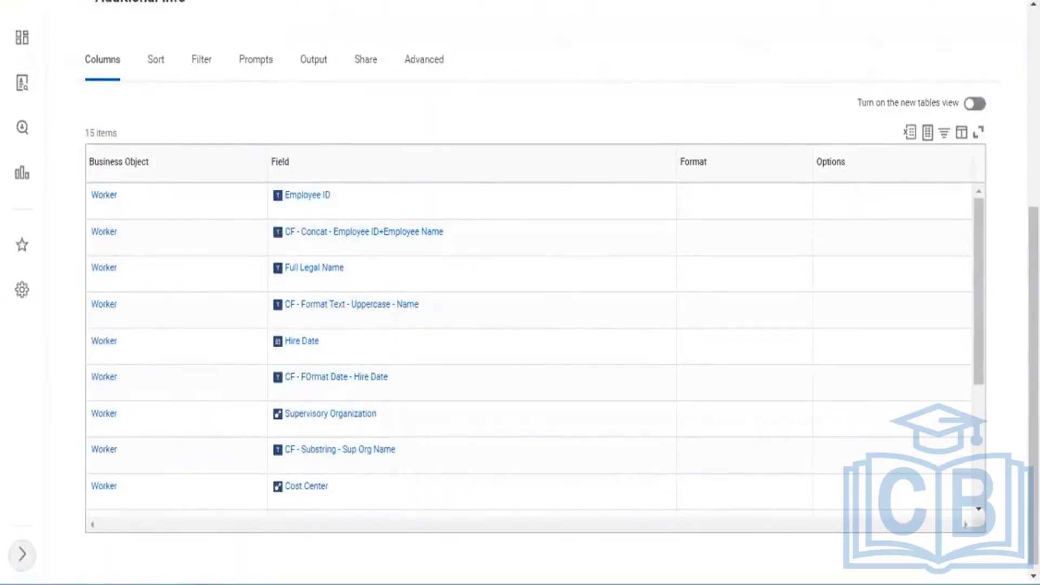
Open the custom report RPT - All Calculated Fields for editing and show the field choices of its Employee ID column.
scroll(520, 293, "up", 6)
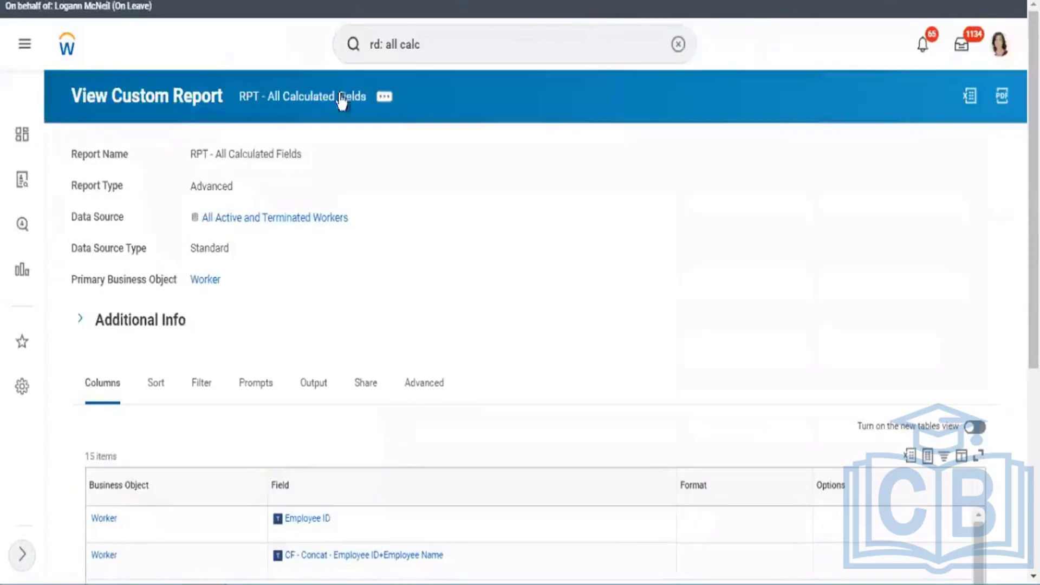
left_click(385, 96)
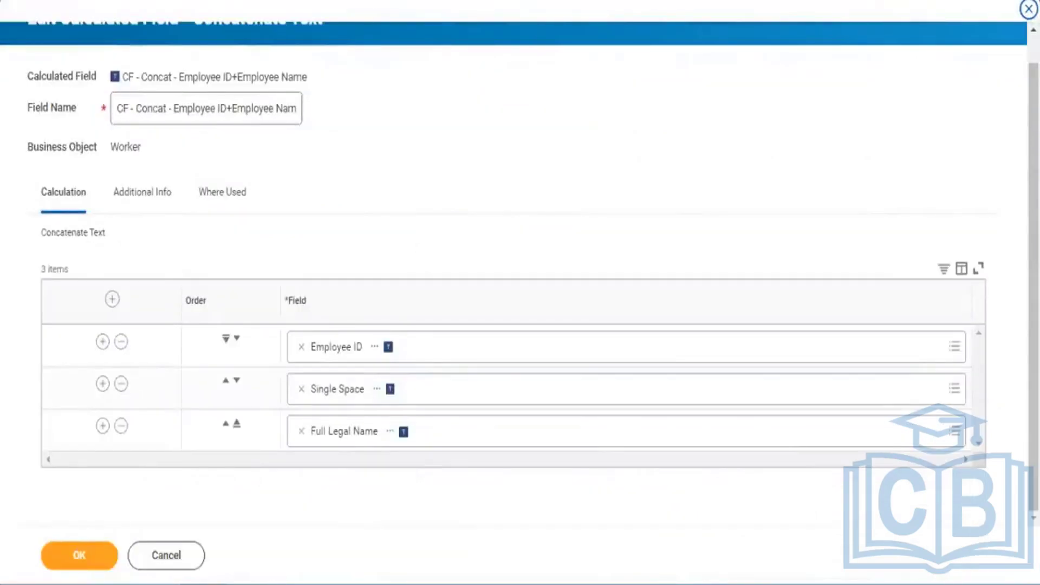
right_click(325, 1)
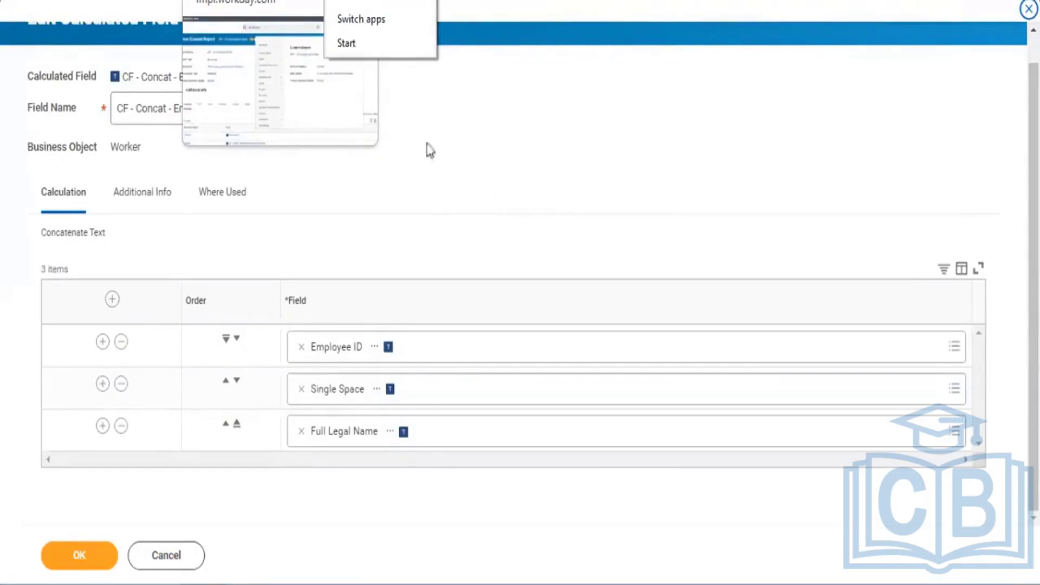
left_click(265, 1)
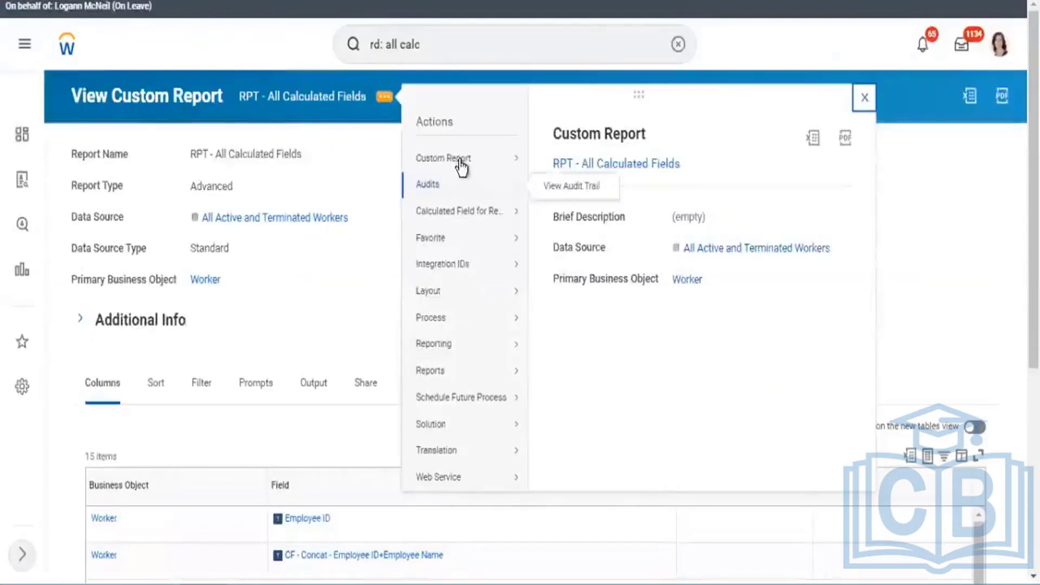
left_click(462, 159)
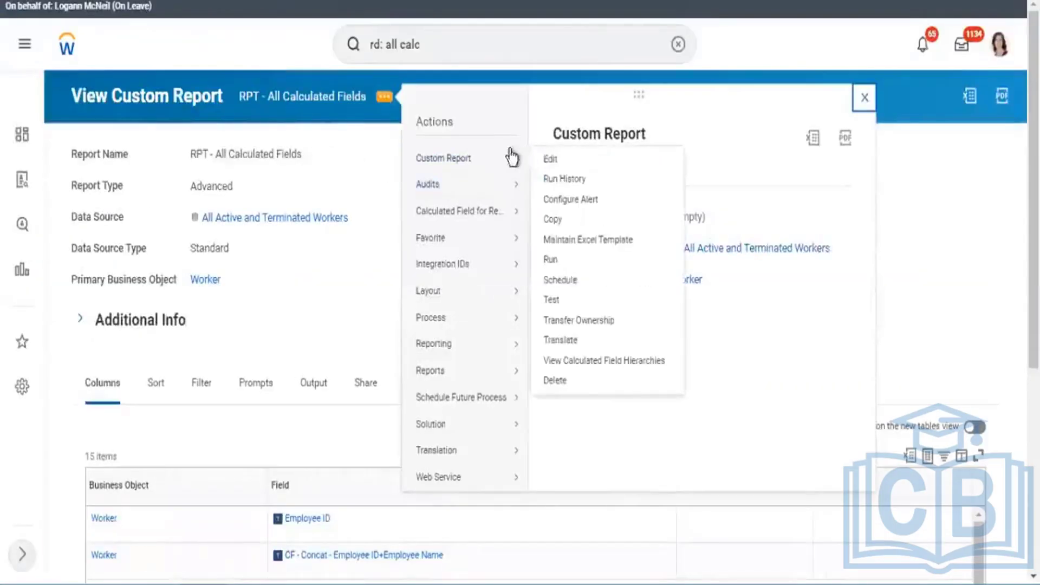
left_click(552, 159)
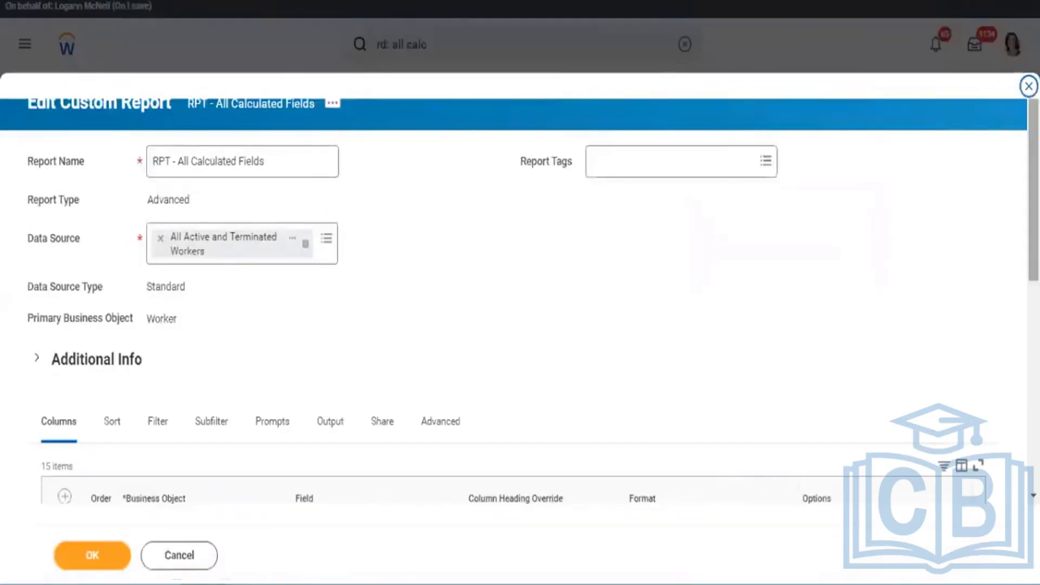
scroll(586, 200, "down", 7)
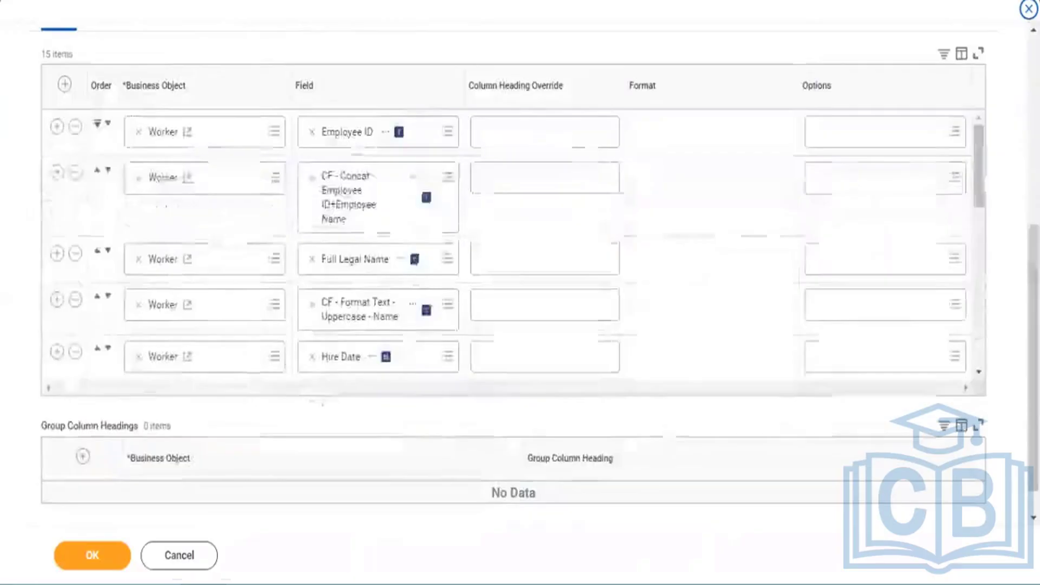
left_click(445, 132)
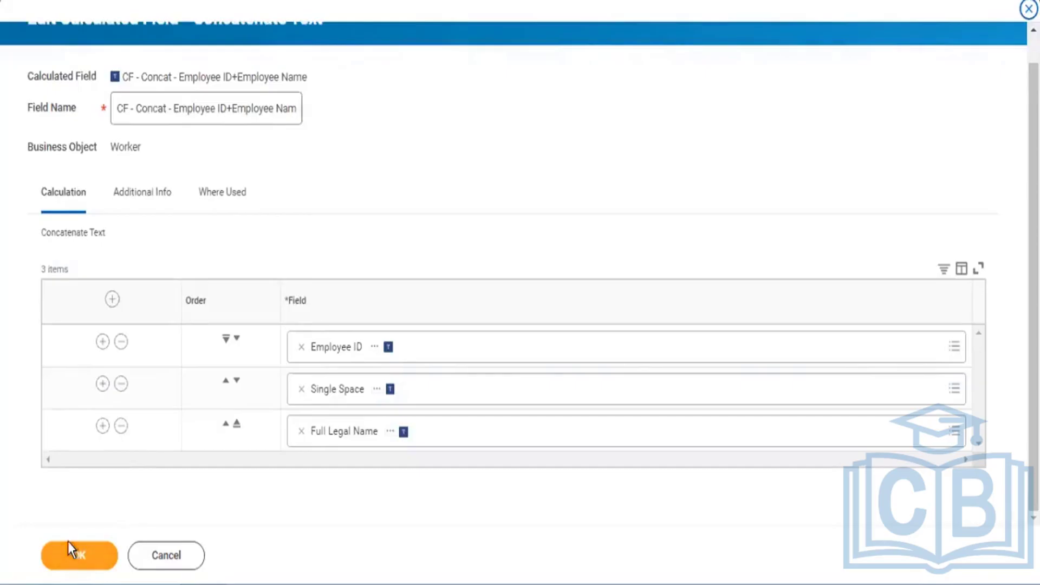
Confirm the concatenated calculated field, then save the RPT - All Calculated Fields report and run it.
left_click(80, 568)
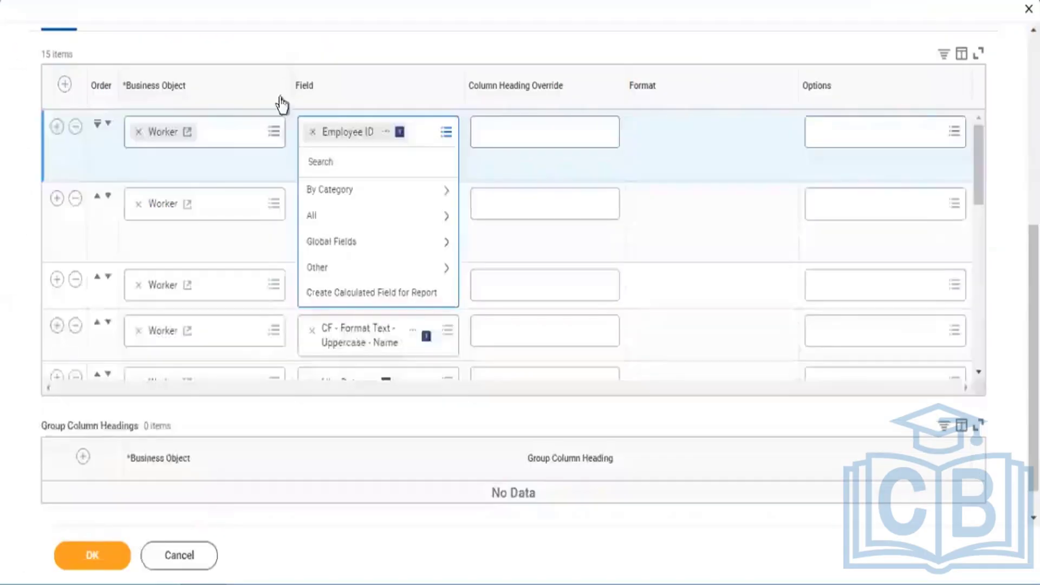
left_click(513, 21)
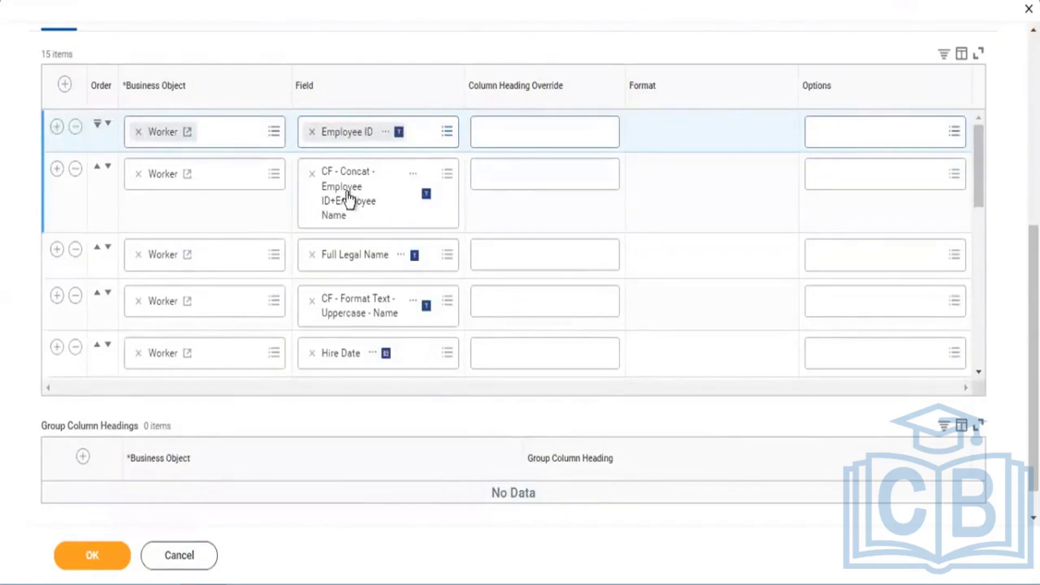
left_click(93, 556)
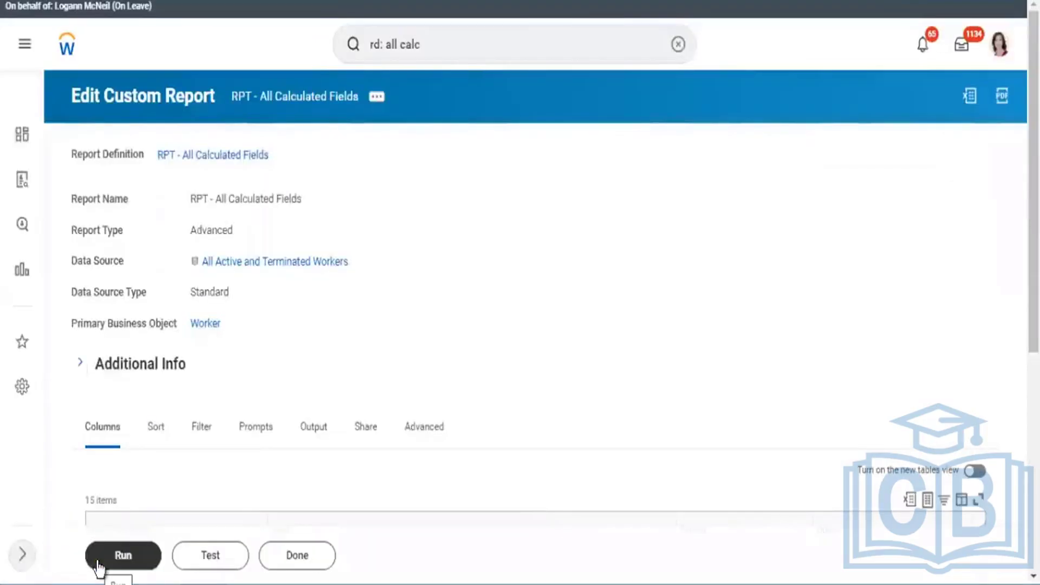
left_click(98, 567)
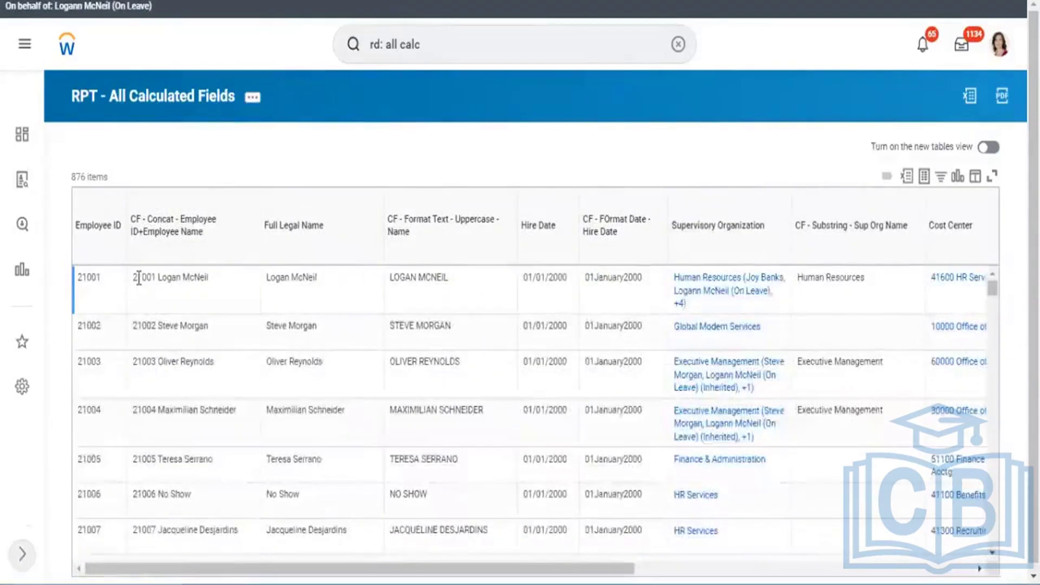
Compare the first worker's values in the concatenated ID and name, Full Legal Name and uppercase name columns.
left_click_drag(135, 275, 215, 288)
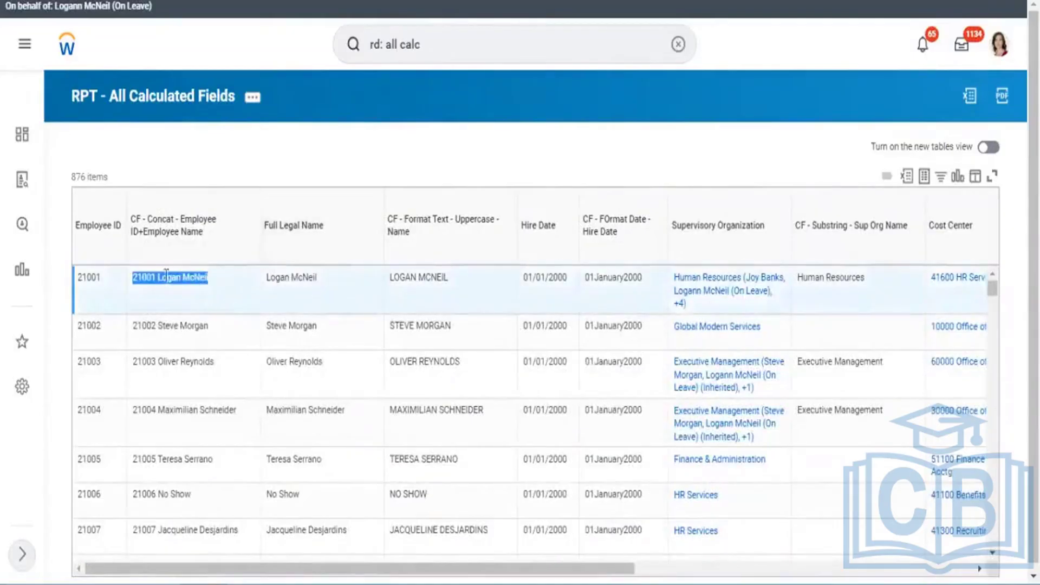
left_click(212, 278)
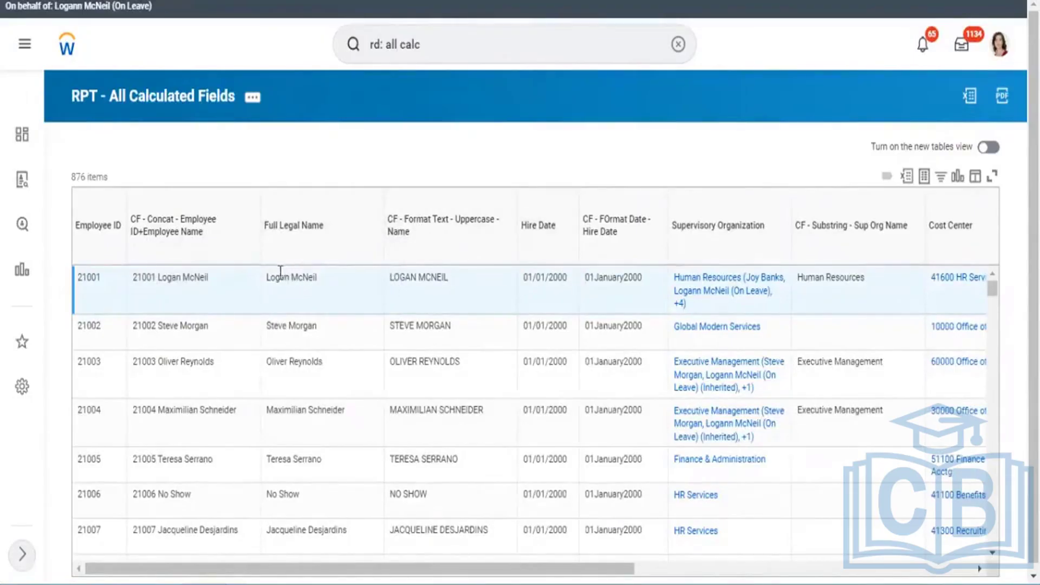
left_click_drag(265, 281, 314, 293)
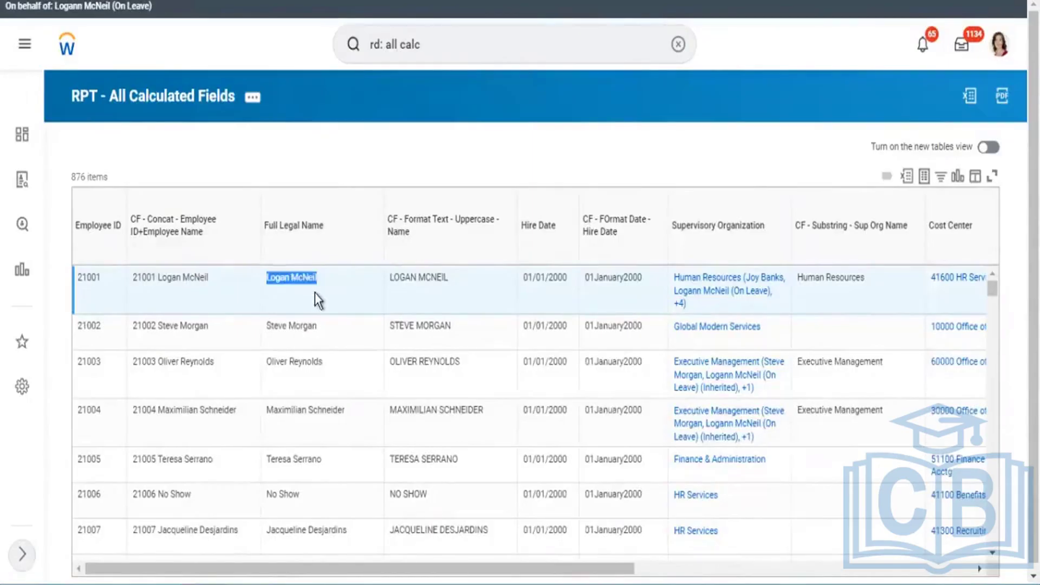
right_click(395, 217)
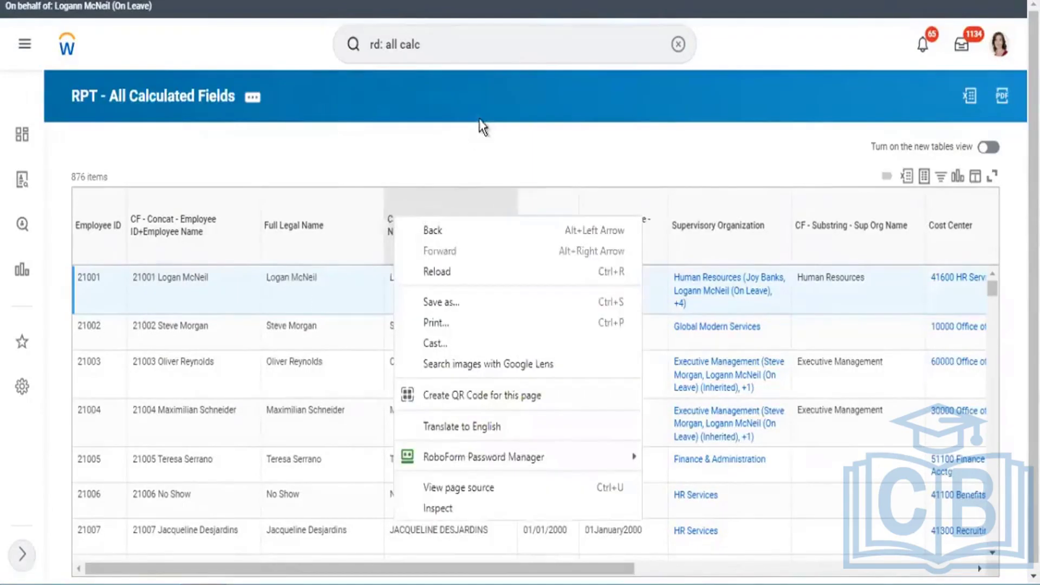
left_click(479, 119)
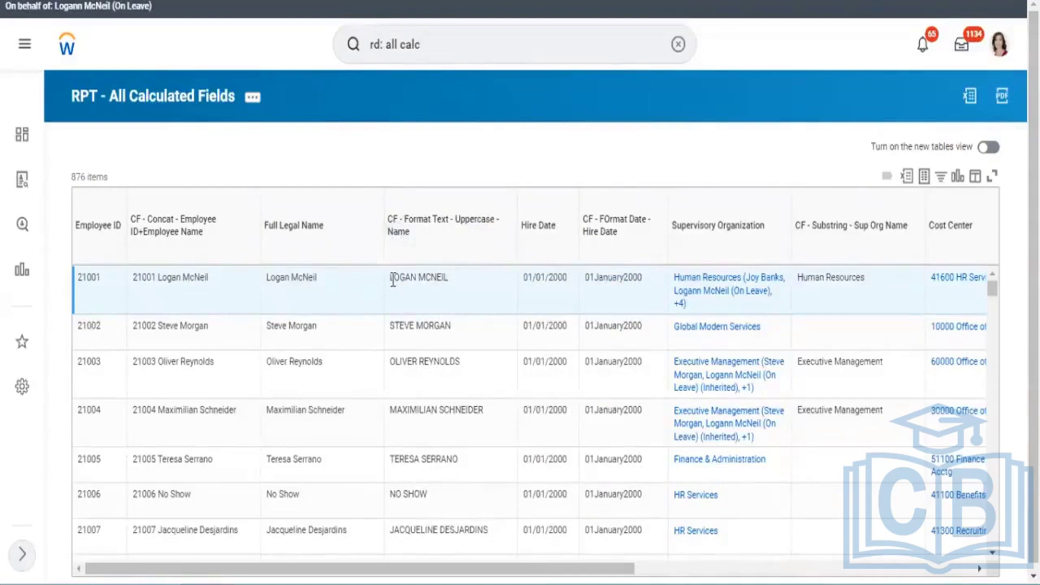
left_click_drag(392, 281, 445, 293)
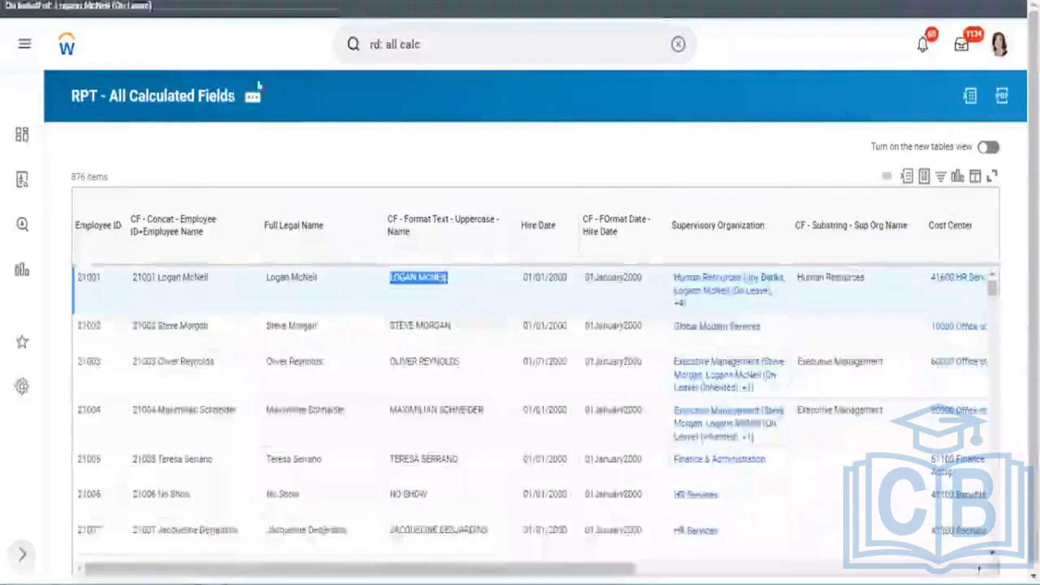
Return to the report definition and examine the Employee ID report field's details, especially its field type.
left_click(212, 96)
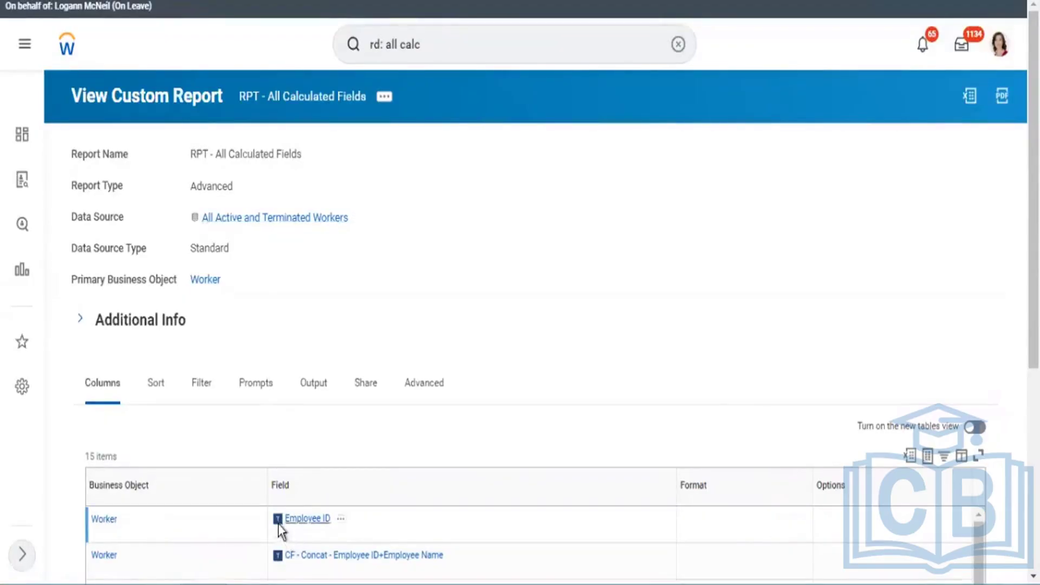
mouse_move(285, 529)
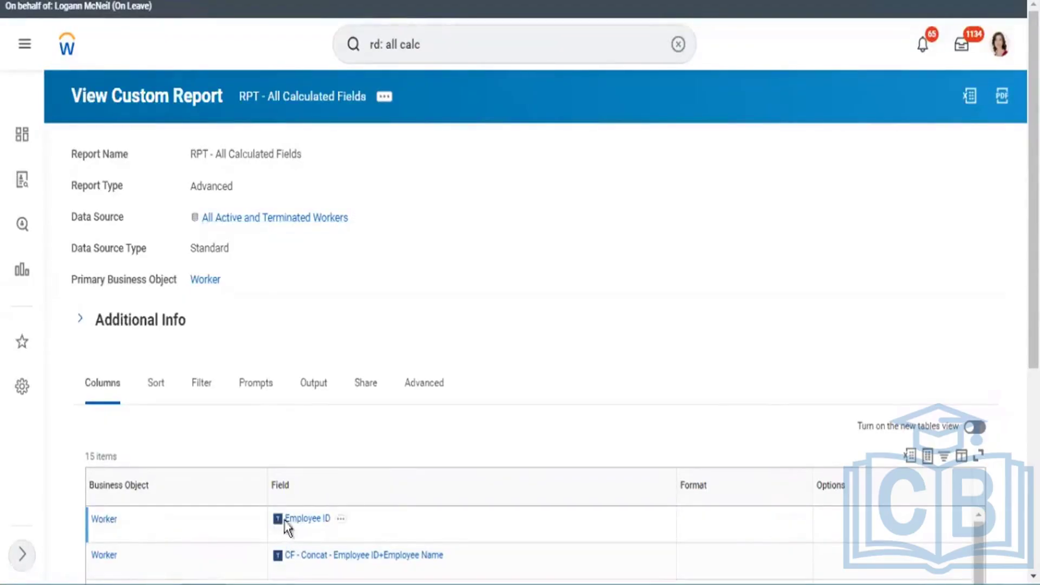
left_click(340, 519)
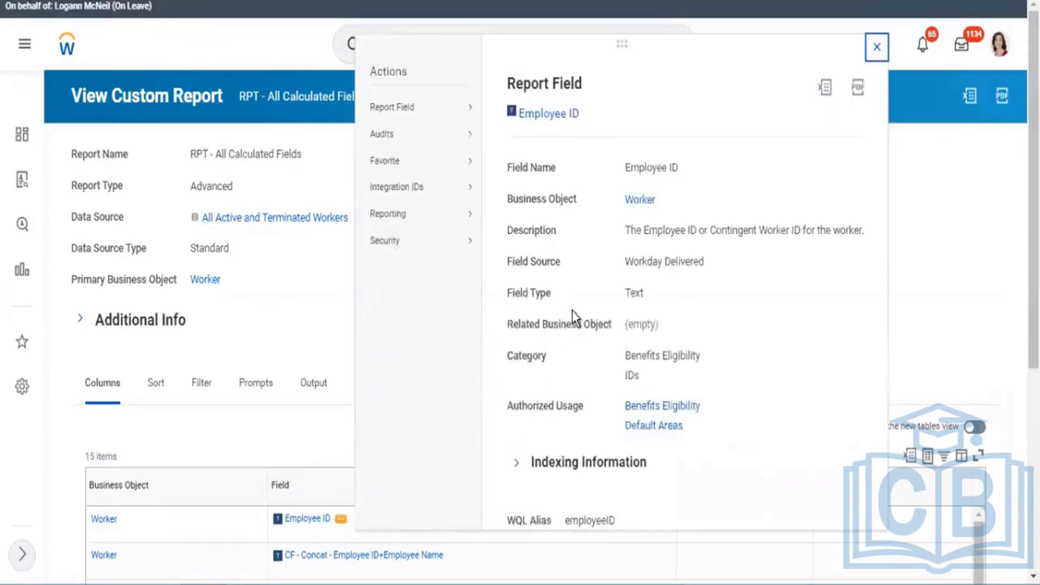
double_click(633, 293)
left_click_drag(685, 309, 686, 315)
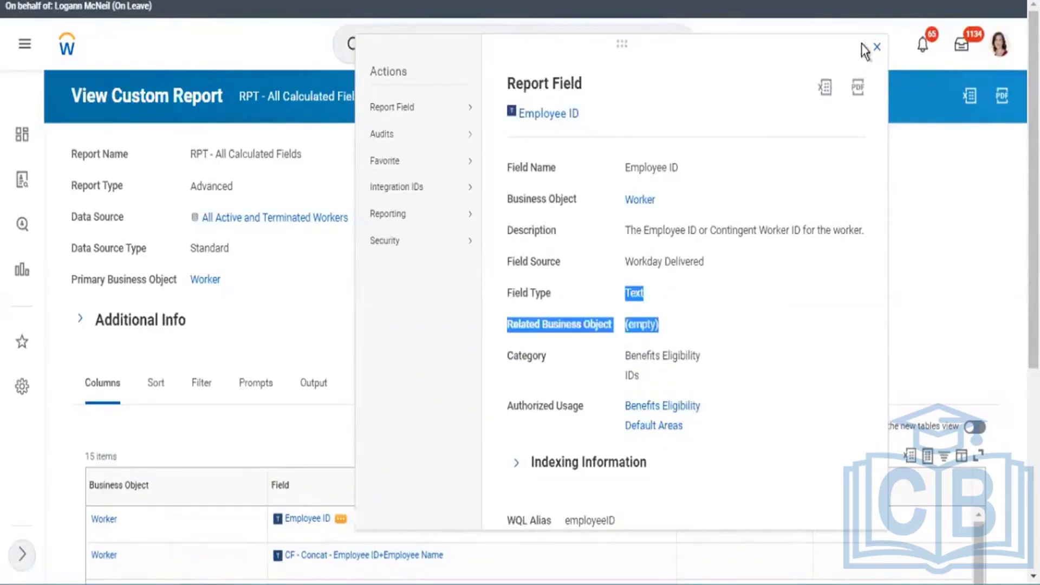
left_click(876, 48)
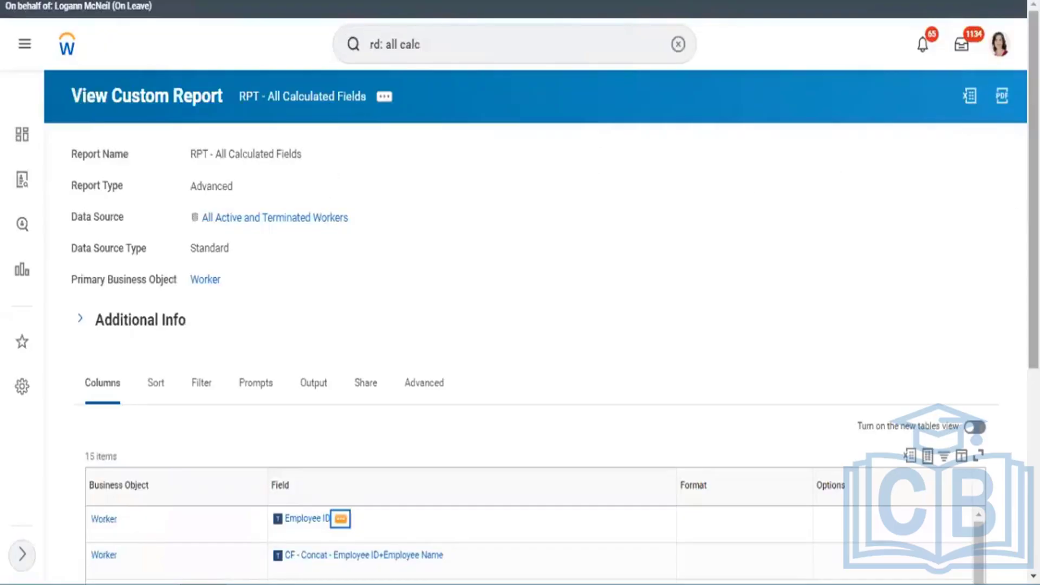
View the calculated field CF - Format Text - Uppercase - Name in a new tab and open it for editing.
scroll(936, 314, "down", 6)
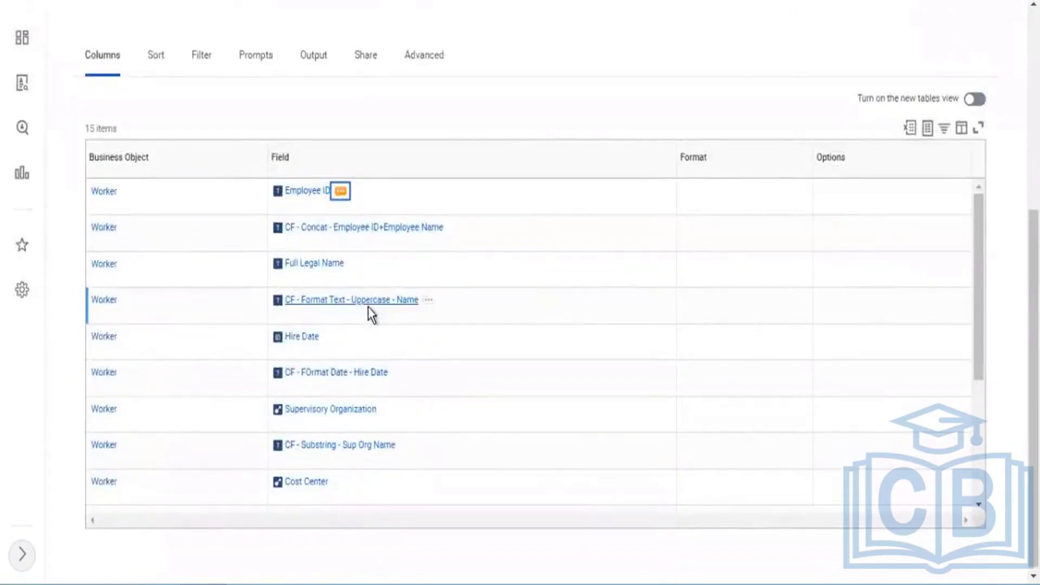
right_click(368, 302)
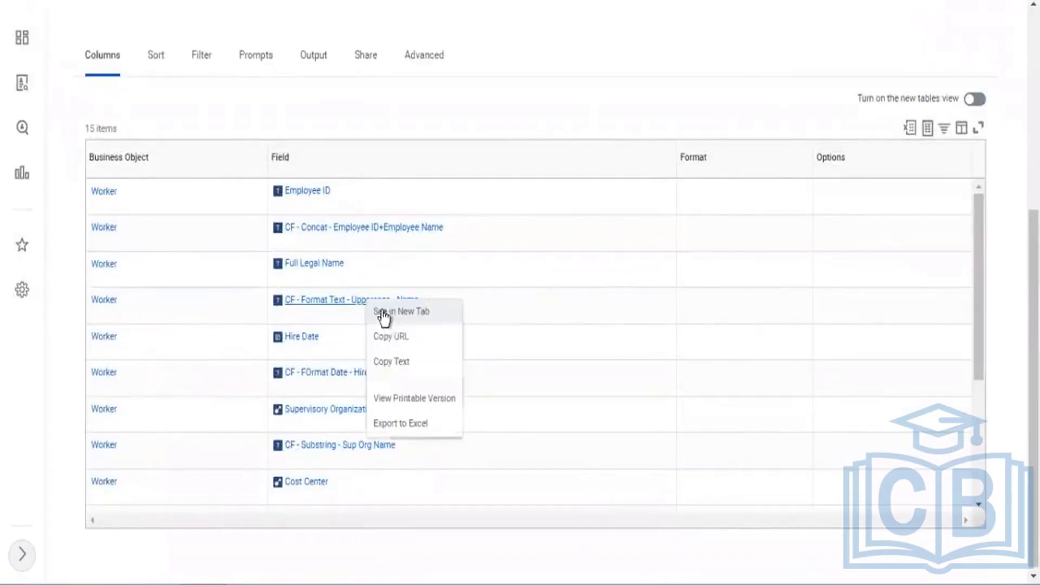
left_click(387, 314)
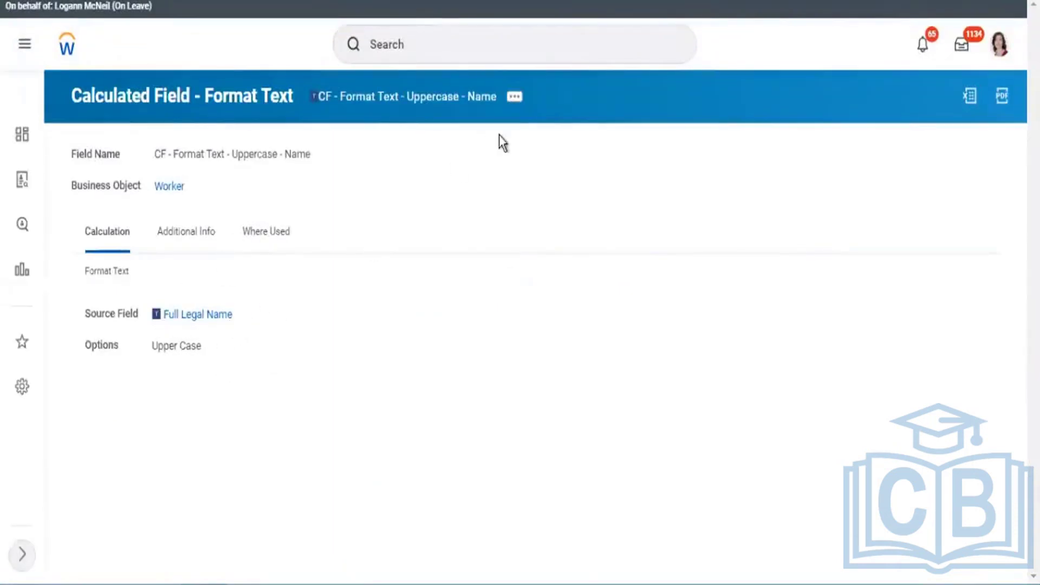
left_click(515, 99)
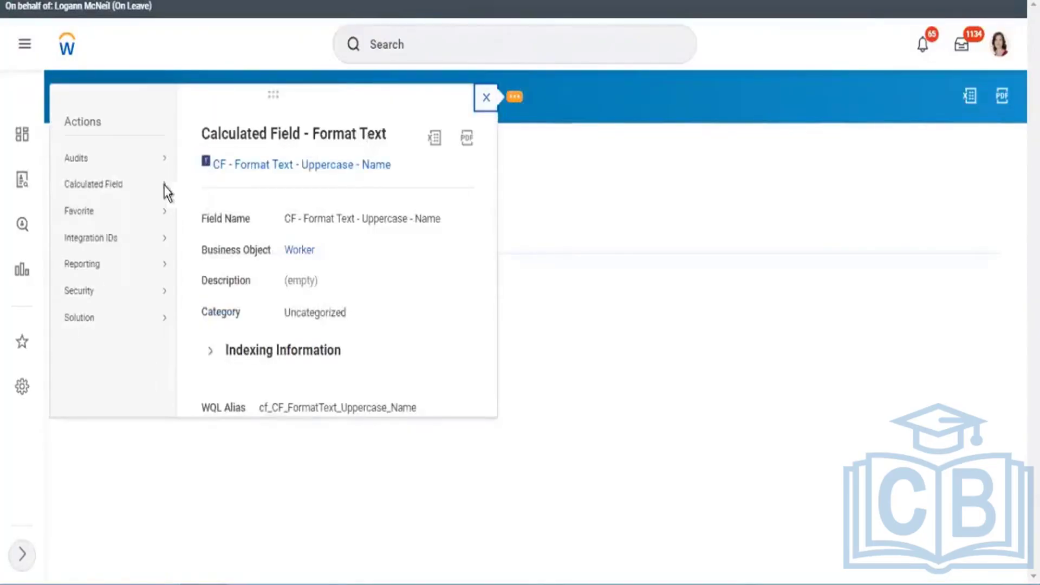
mouse_move(144, 183)
left_click(200, 186)
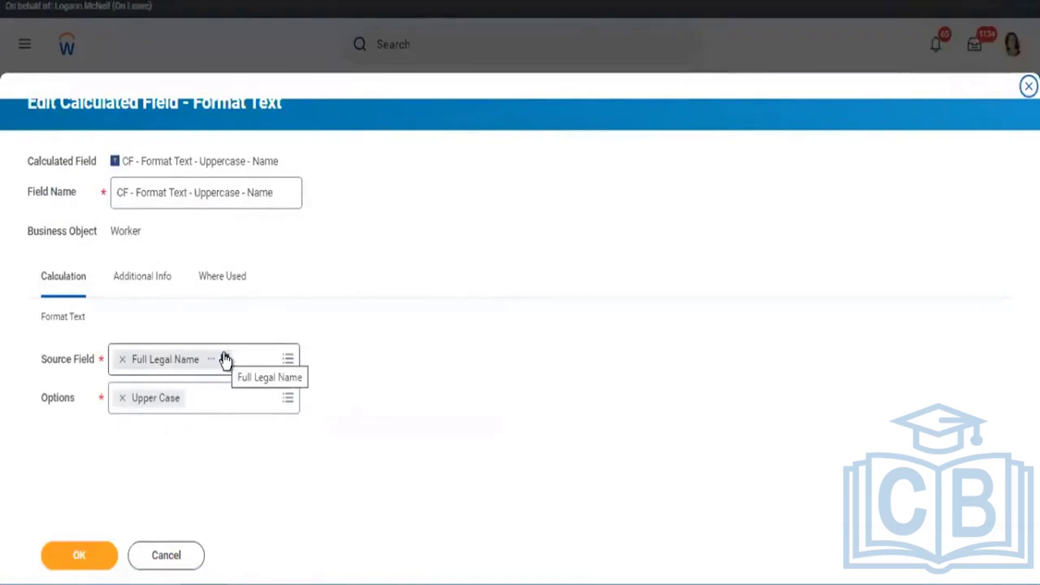
Show the available case options of the Format Text field, keep Upper Case and confirm the calculated field.
left_click(222, 409)
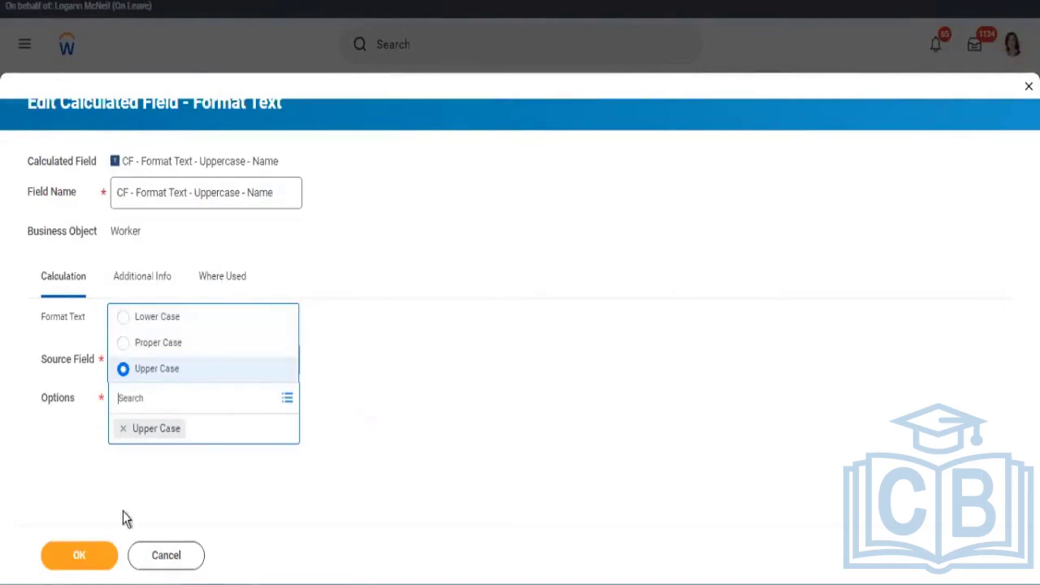
left_click(84, 553)
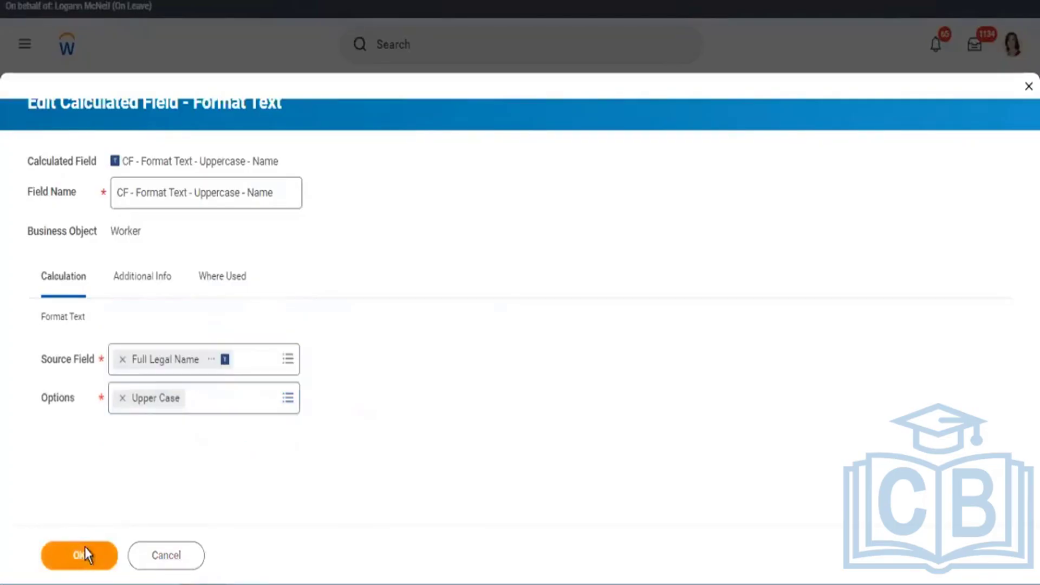
left_click(84, 554)
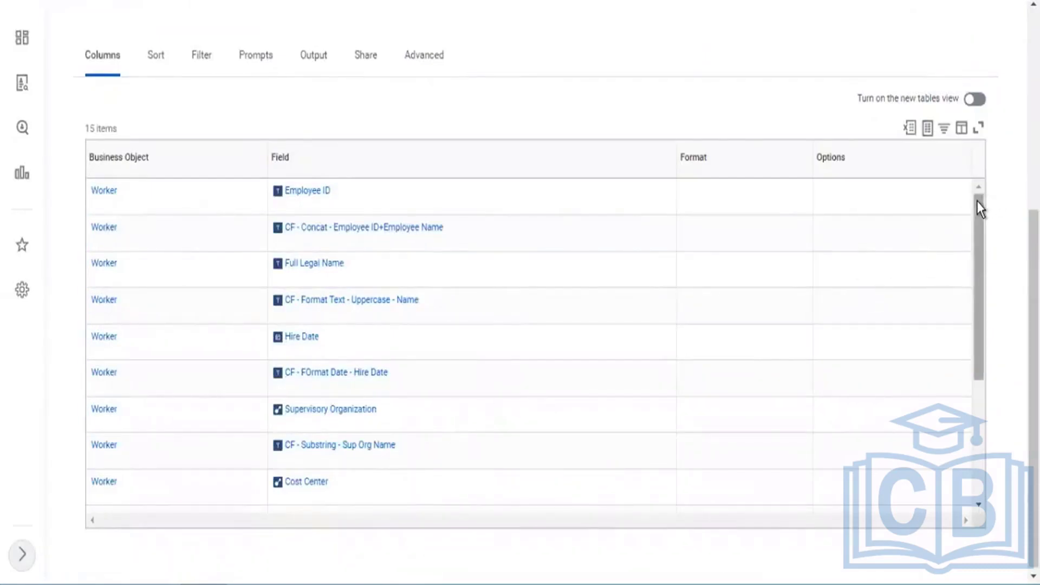
View the calculated field CF - Substring - Cost Center Code in a new tab and check its source text field.
left_click_drag(975, 231, 975, 413)
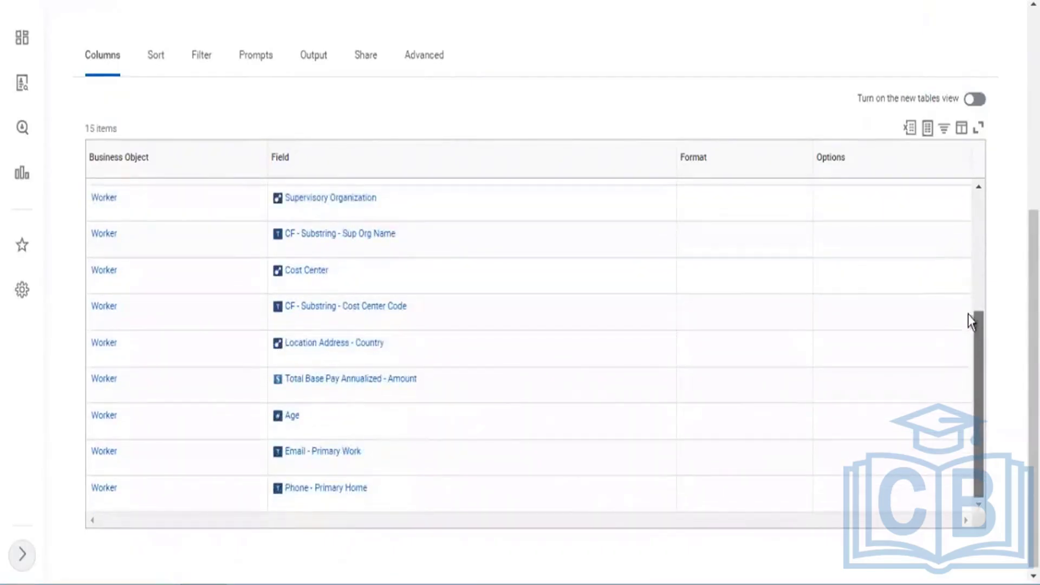
left_click_drag(967, 314, 951, 371)
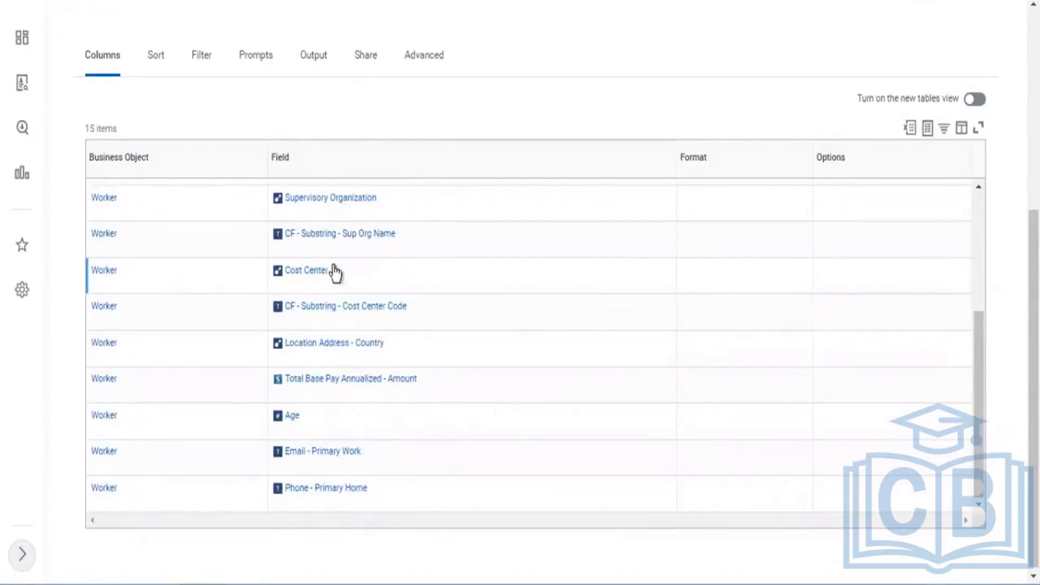
mouse_move(338, 316)
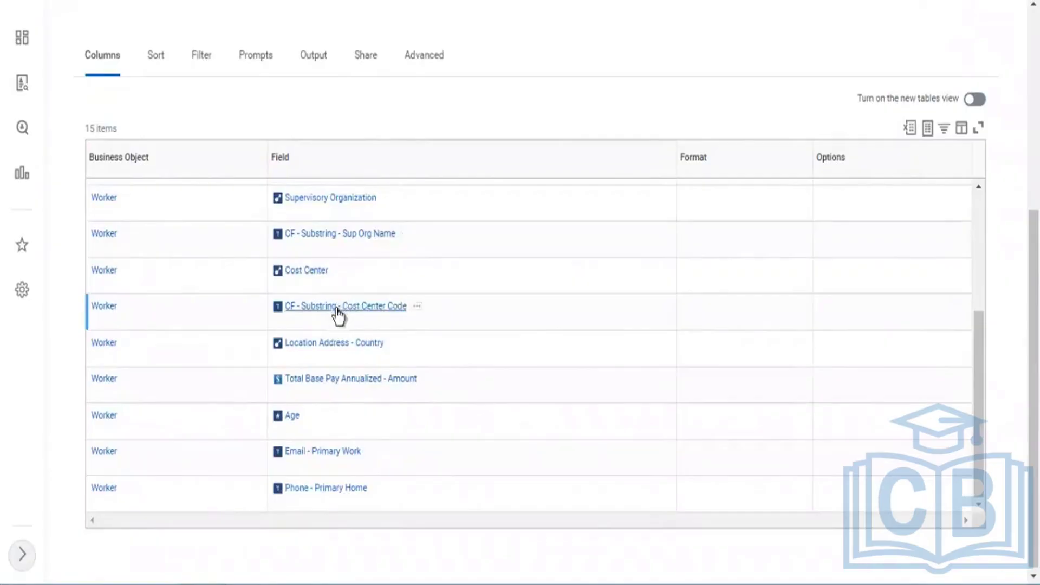
right_click(355, 315)
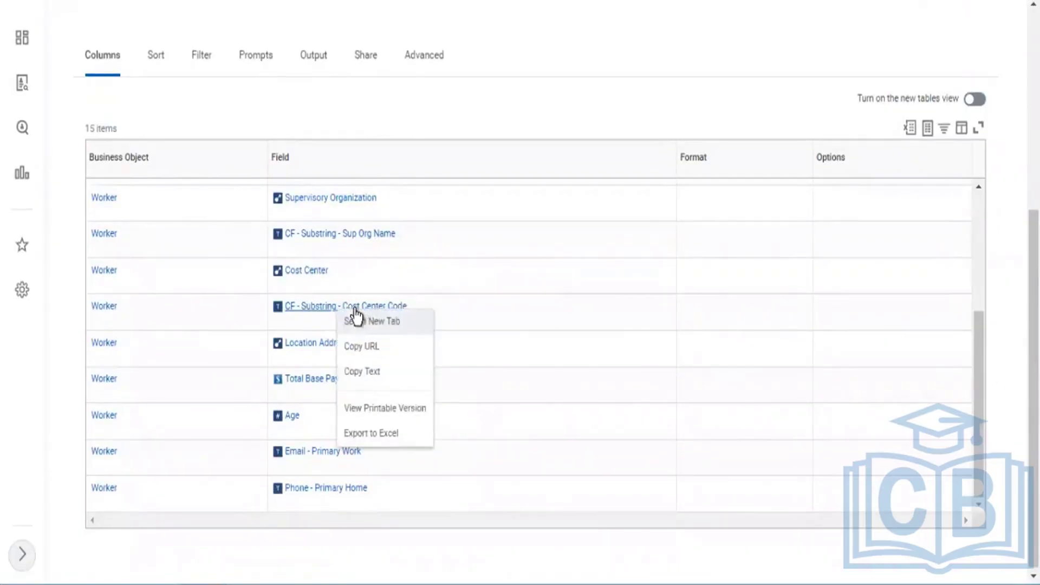
left_click(356, 323)
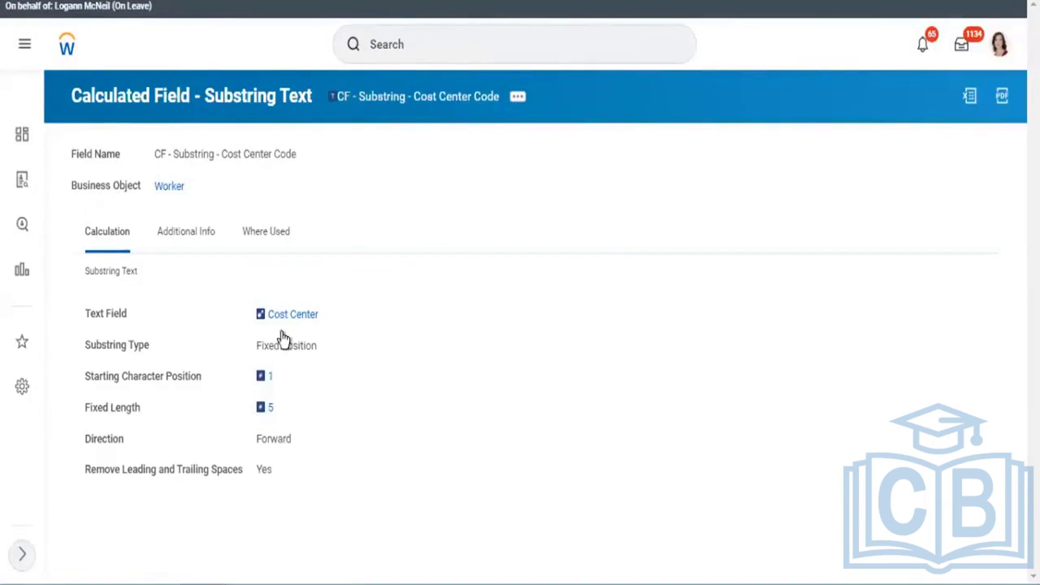
mouse_move(308, 320)
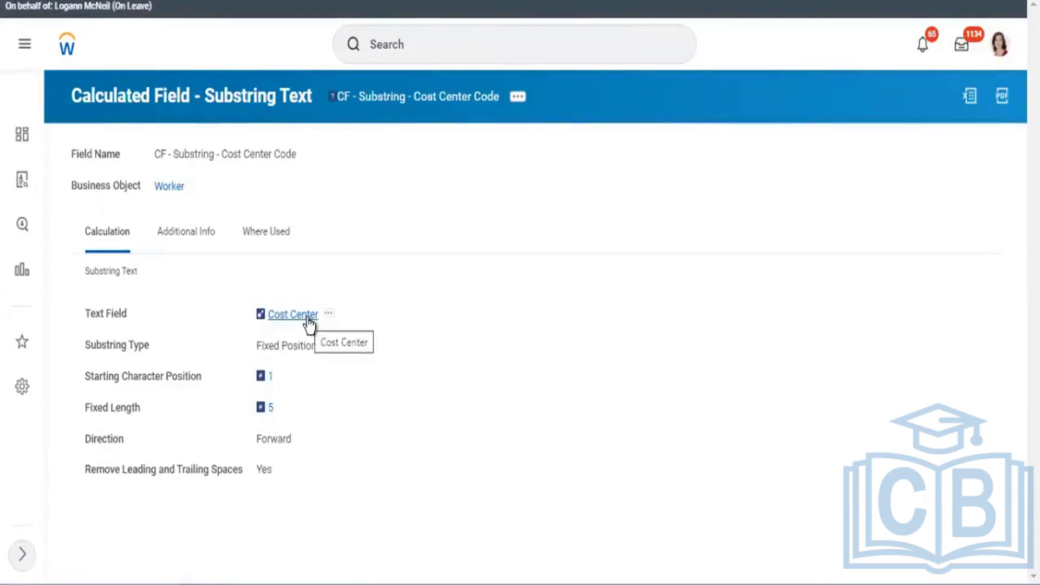
Open CF - Substring - Cost Center Code for editing and examine its substring type, starting position and fixed length.
left_click(521, 98)
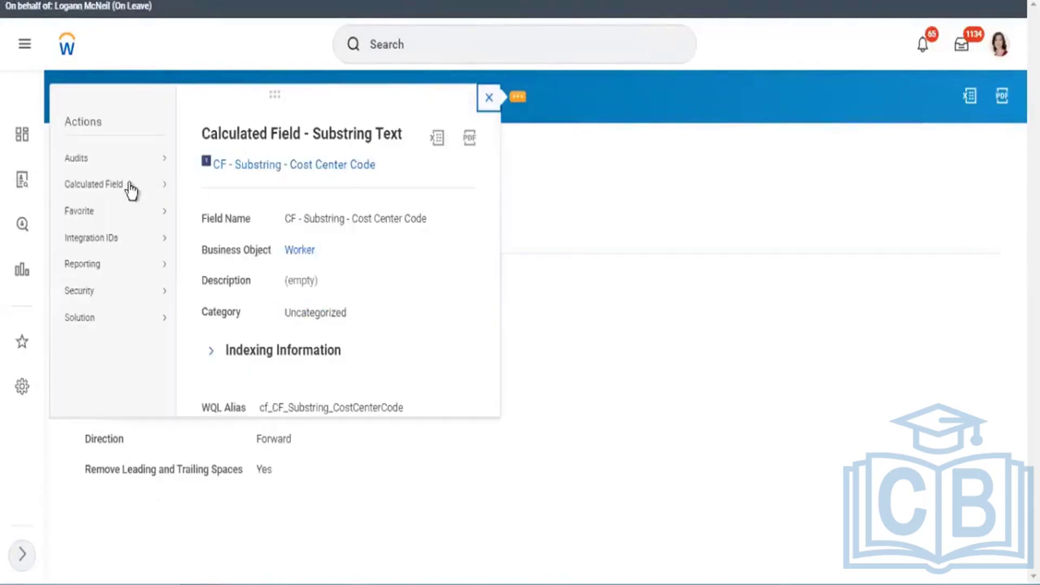
mouse_move(130, 186)
left_click(193, 186)
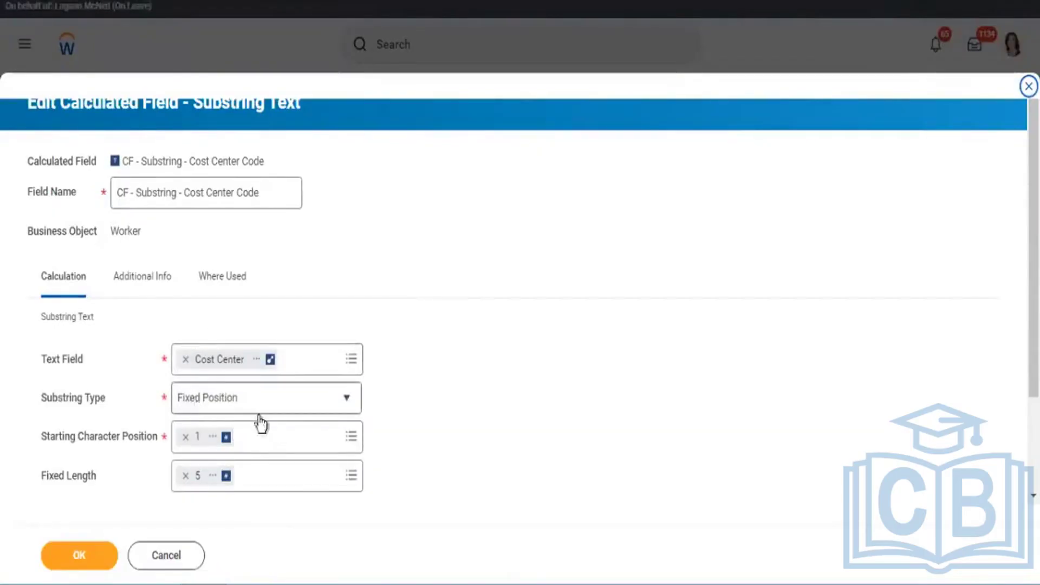
mouse_move(264, 414)
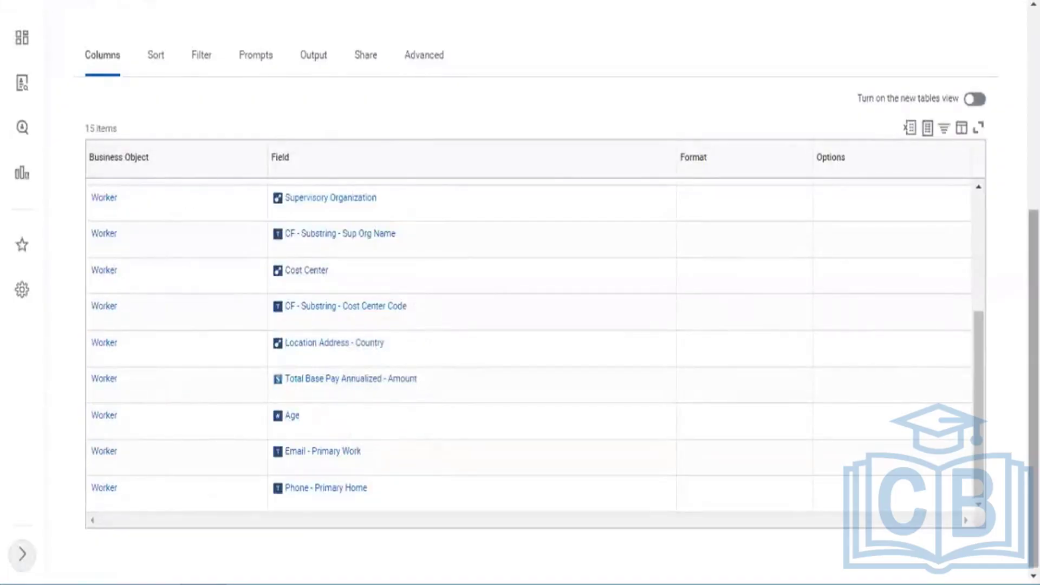
Return to the RPT - All Calculated Fields report definition and run the report.
scroll(449, 61, "up", 6)
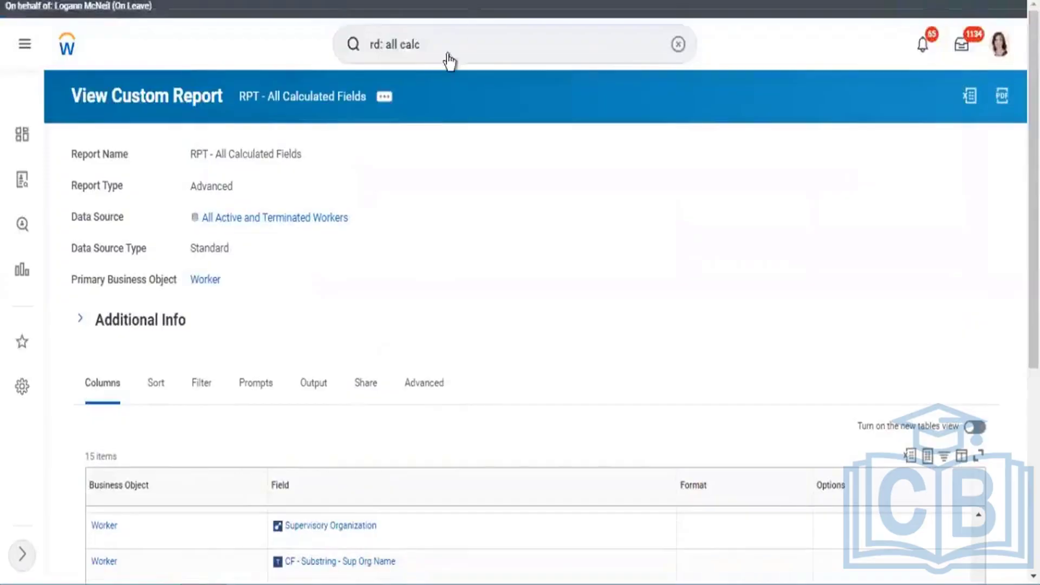
left_click(384, 99)
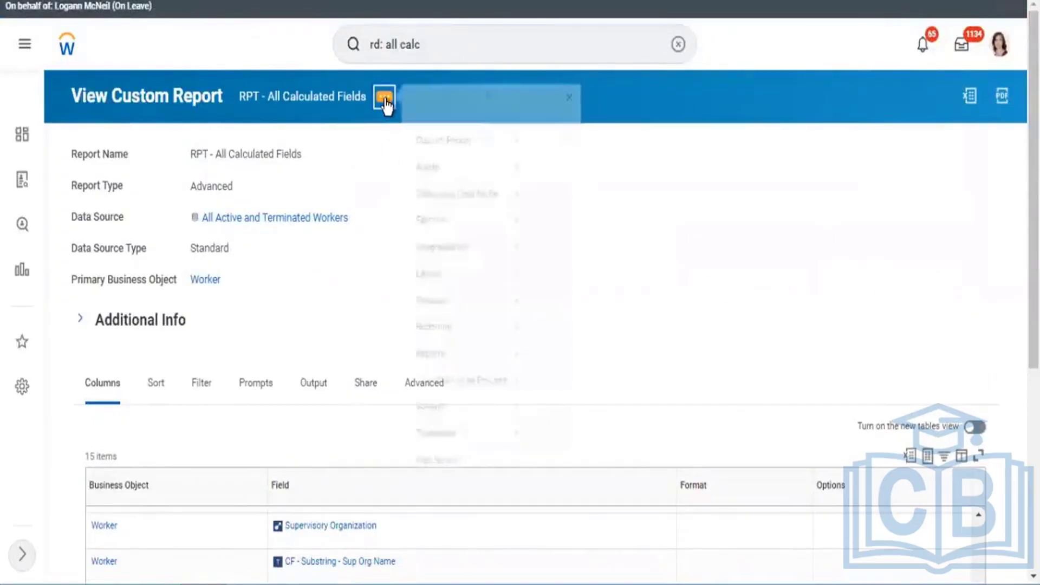
mouse_move(457, 172)
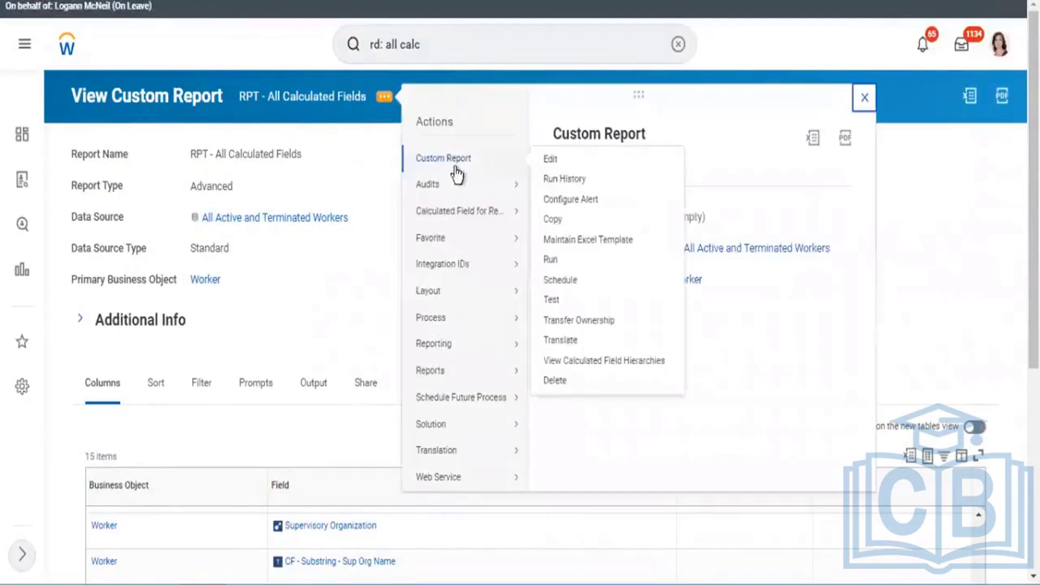
left_click(555, 262)
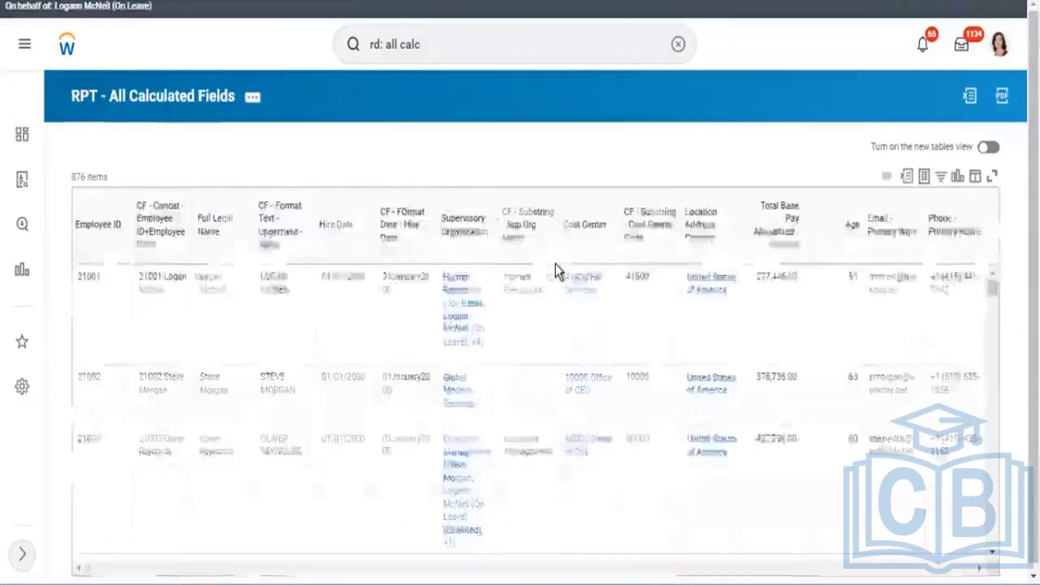
left_click(613, 320)
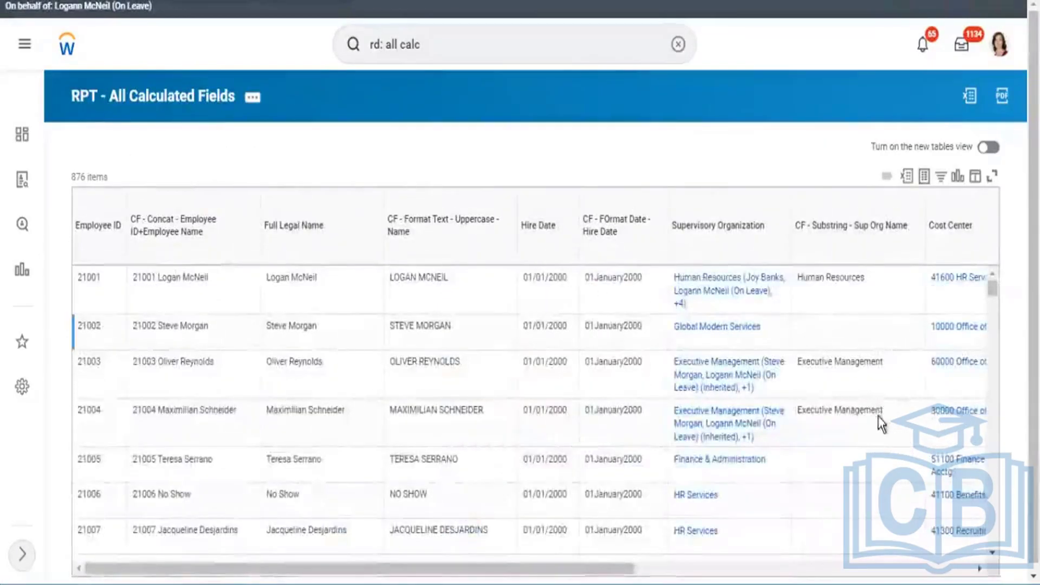
Compare the first worker's Cost Center value with the CF - Substring - Cost Center Code column in the report output.
left_click(962, 568)
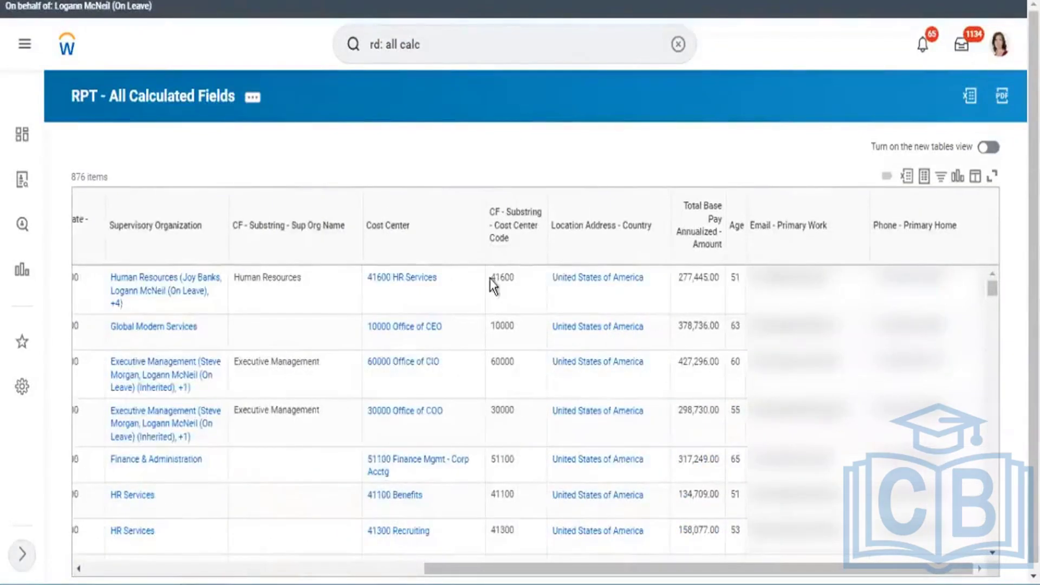
left_click_drag(490, 278, 515, 284)
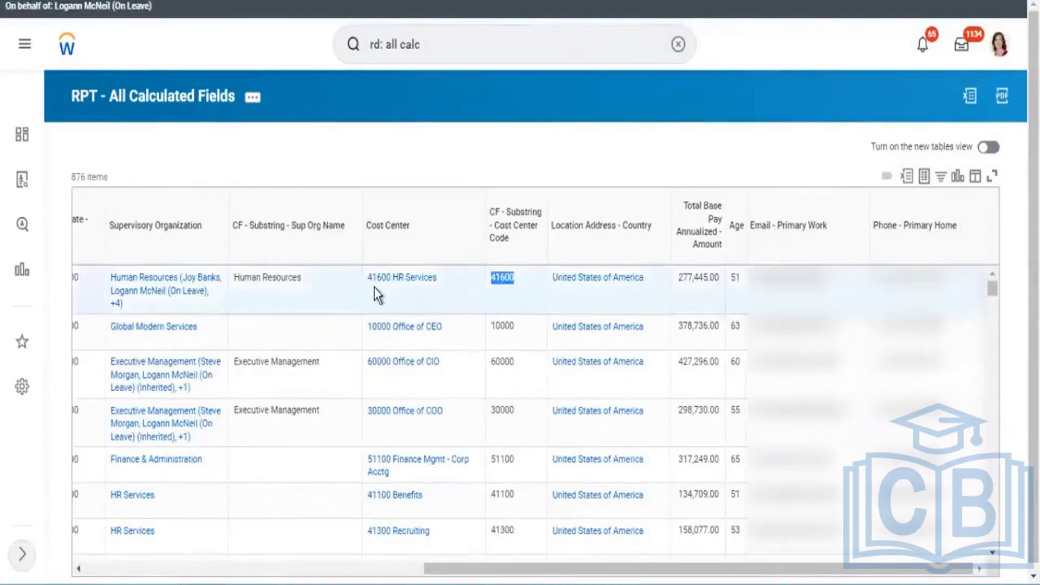
mouse_move(421, 290)
left_click_drag(513, 279, 490, 278)
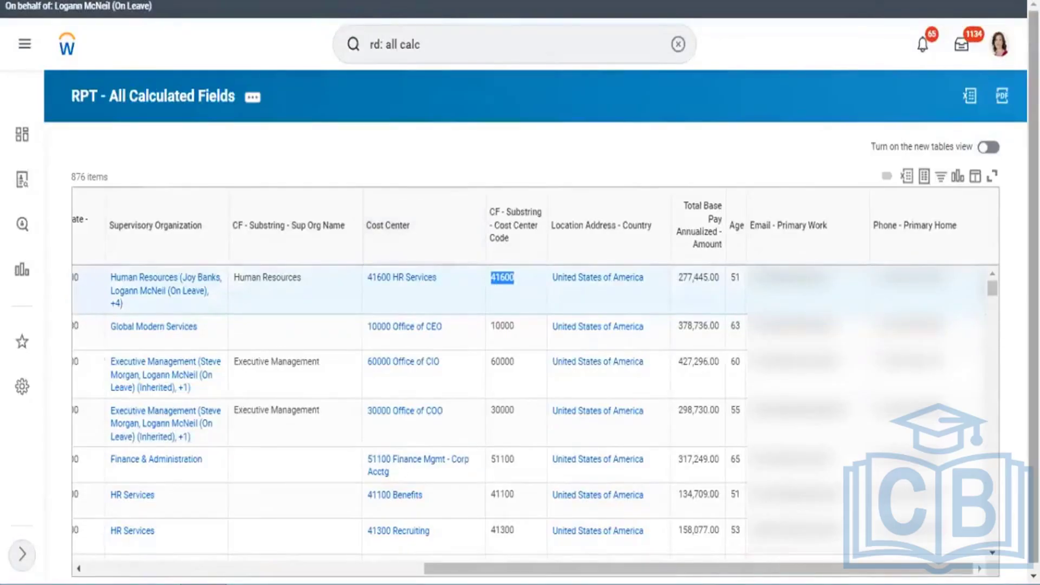
scroll(520, 293, "down", 1)
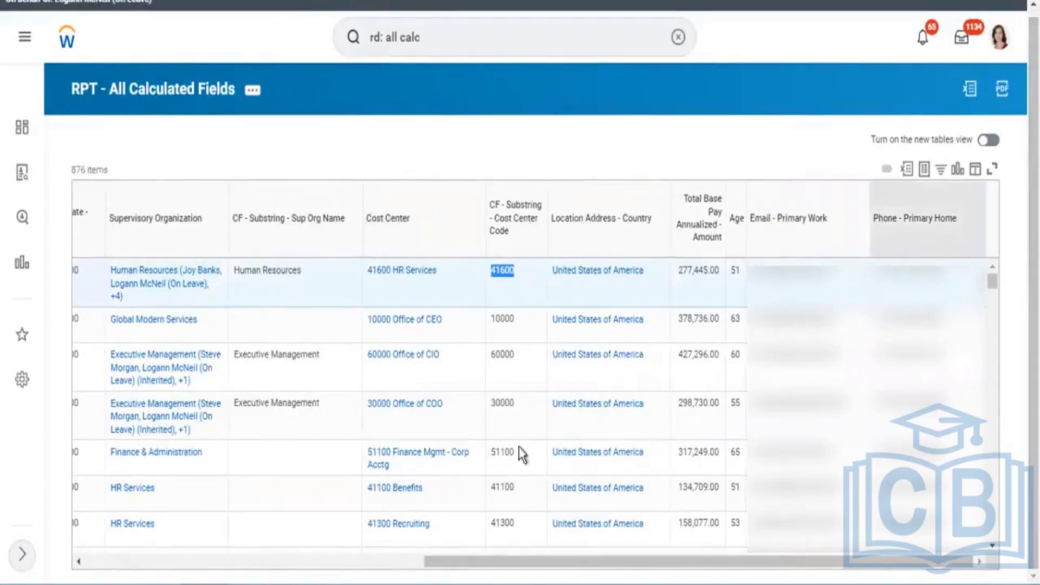
left_click(352, 562)
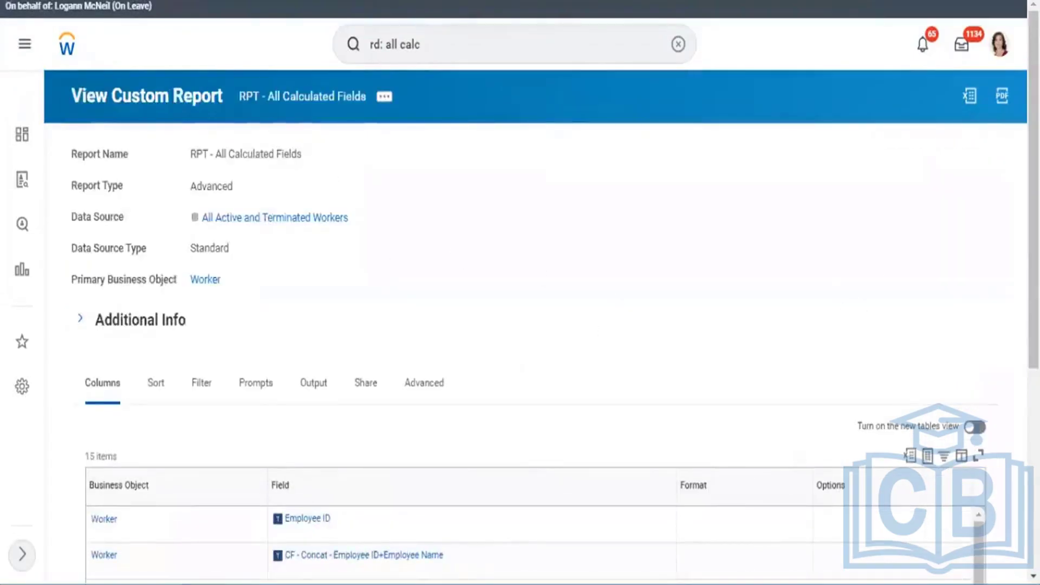
From the report definition, view the calculated field CF - FOrmat Date - Hire Date in a new tab and open it for editing.
scroll(1014, 320, "down", 5)
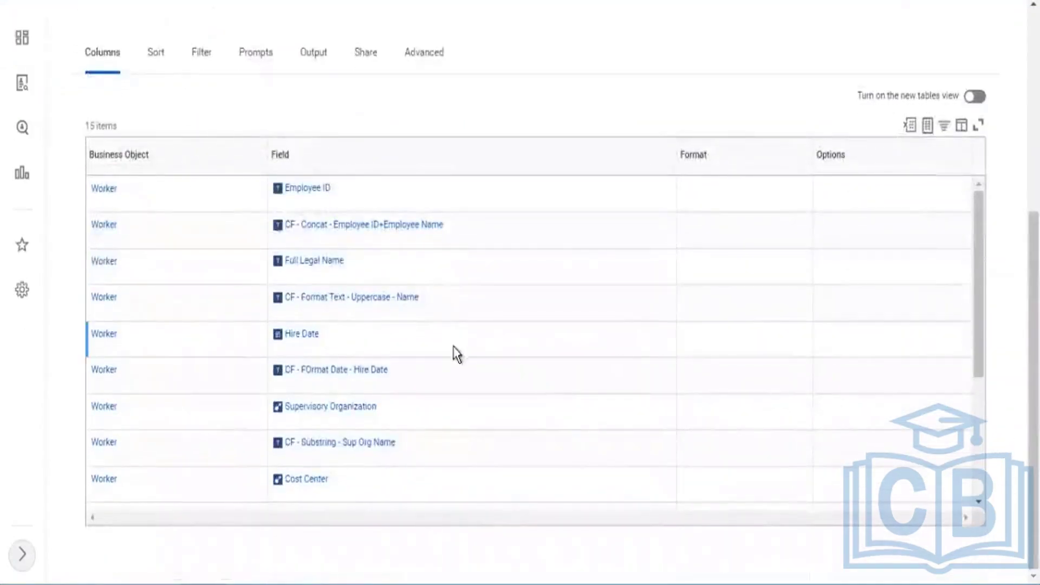
right_click(370, 372)
left_click(386, 379)
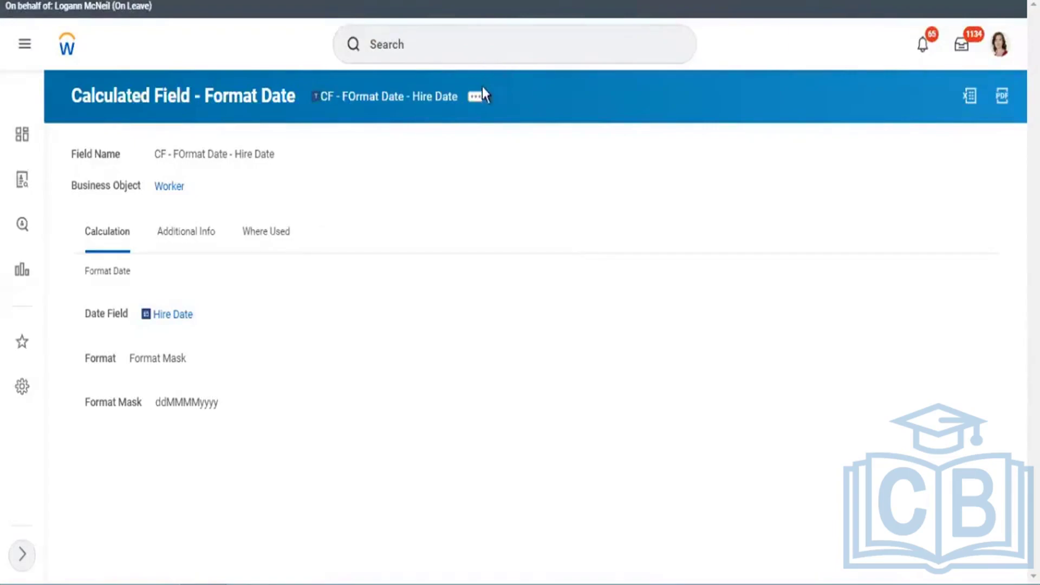
left_click(475, 99)
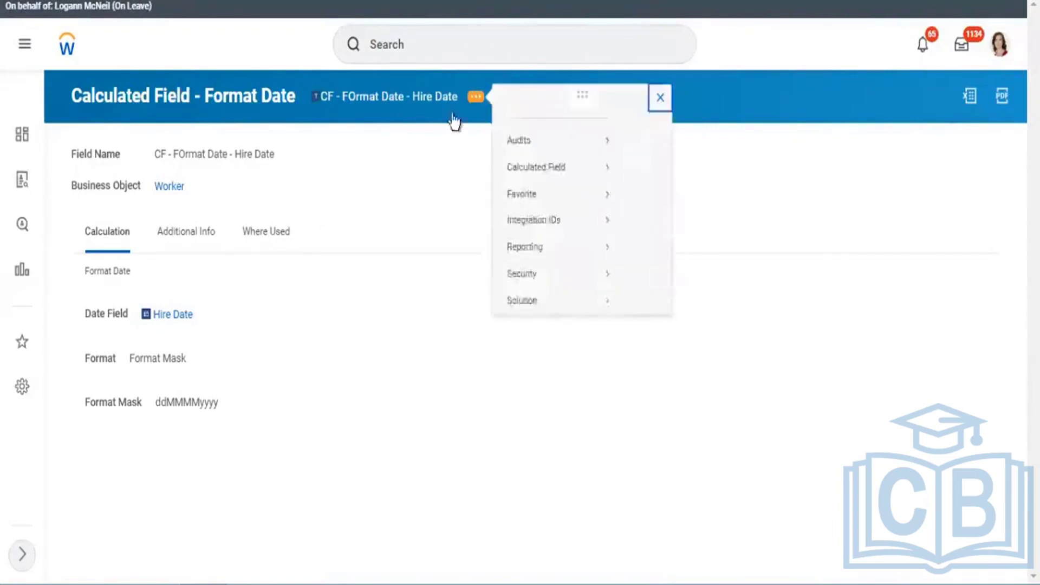
mouse_move(536, 190)
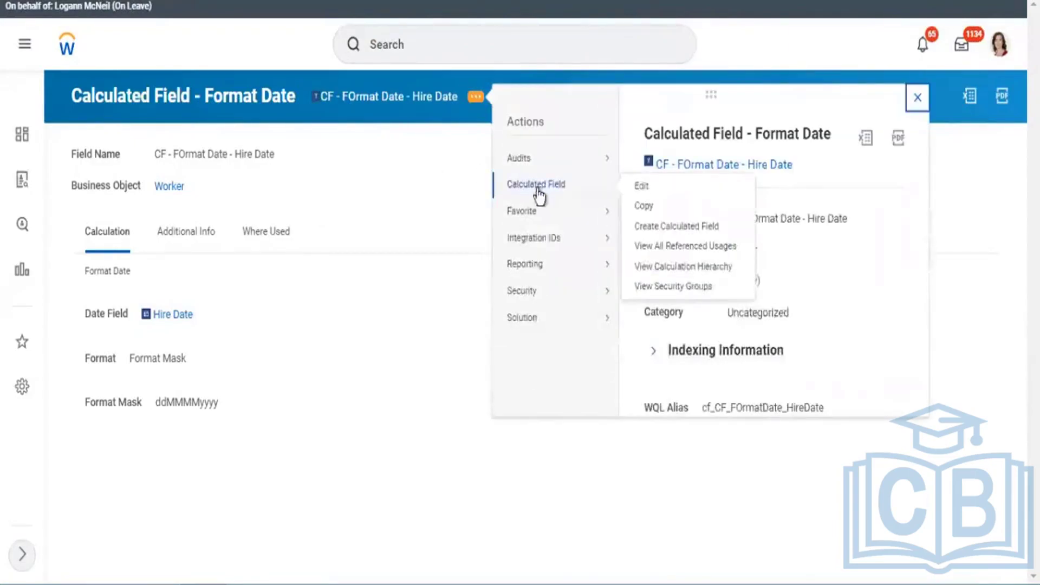
left_click(654, 188)
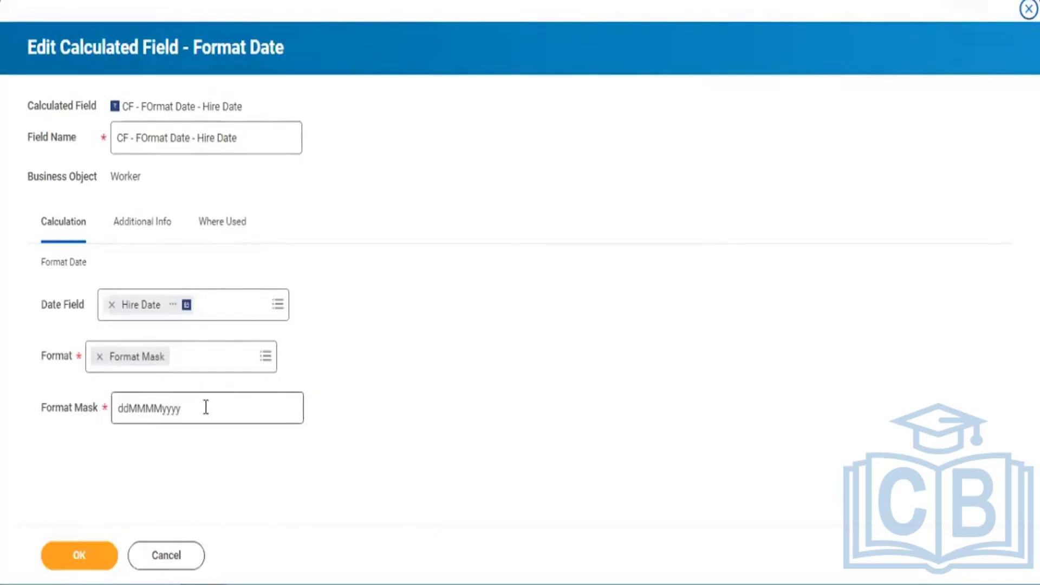
Read the valid values for the hire date field's Format Mask, then save the calculated field with the mask ddMMMMyyyy.
mouse_move(206, 407)
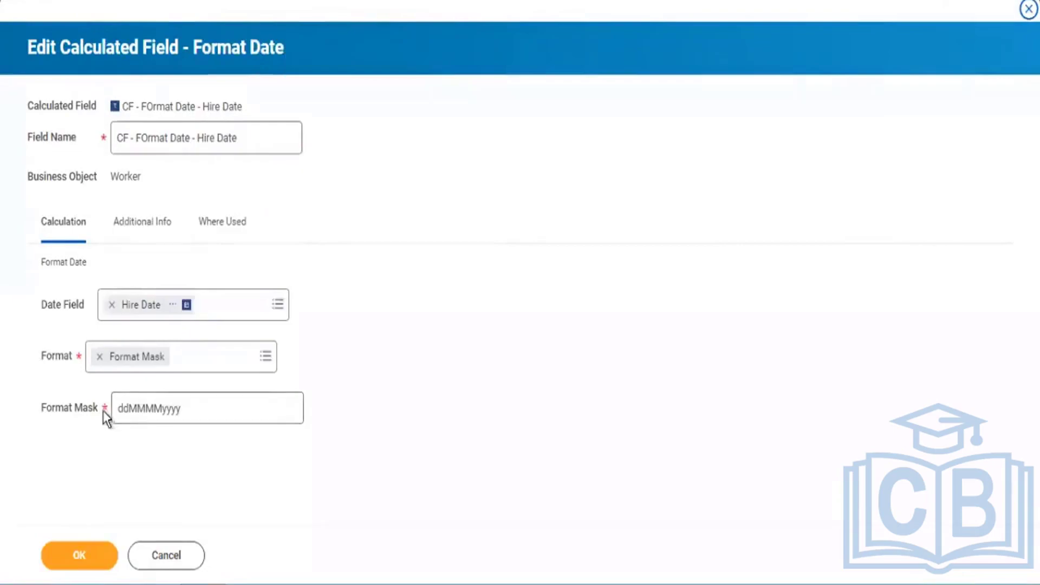
mouse_move(103, 408)
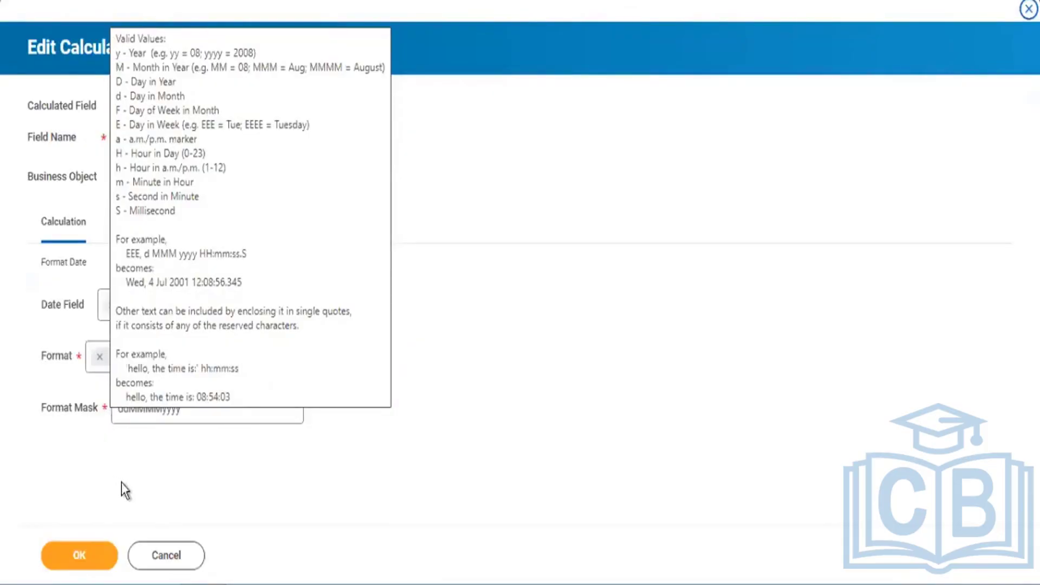
left_click(79, 556)
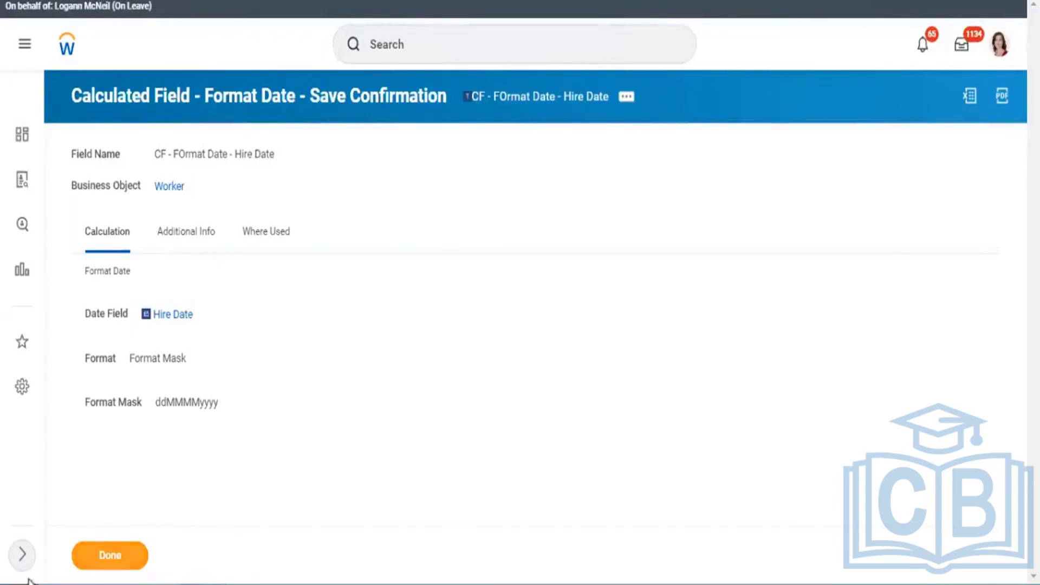
Close the hire date field's save confirmation, then find and open the Create Calculated Field task.
left_click(108, 559)
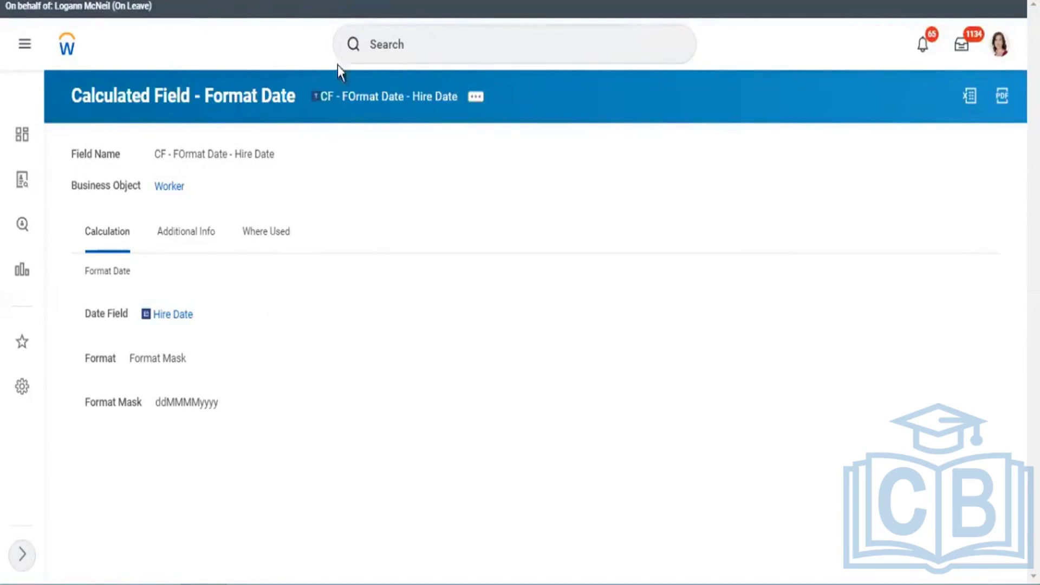
left_click(426, 52)
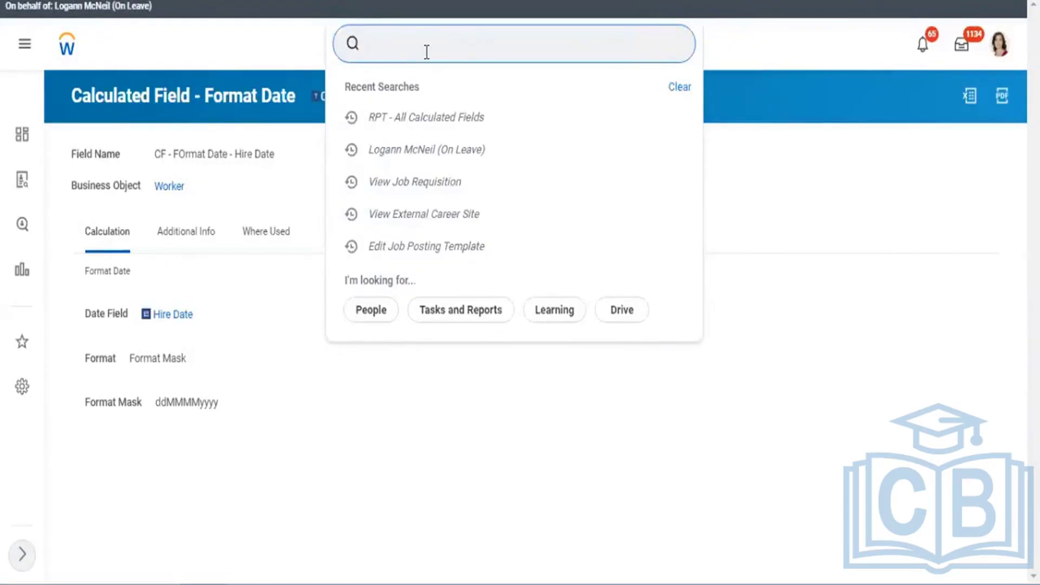
type("create")
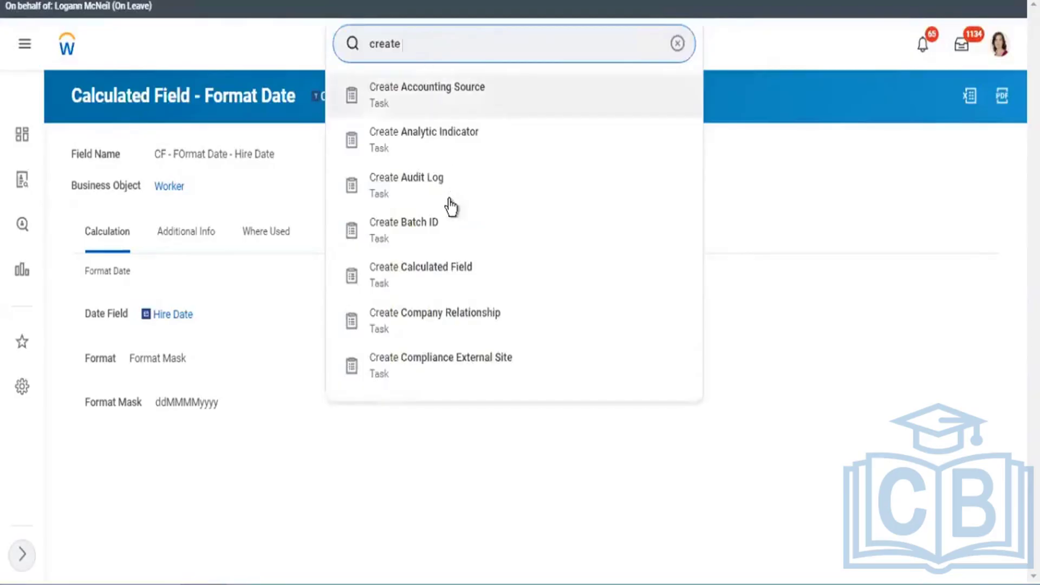
type(" c")
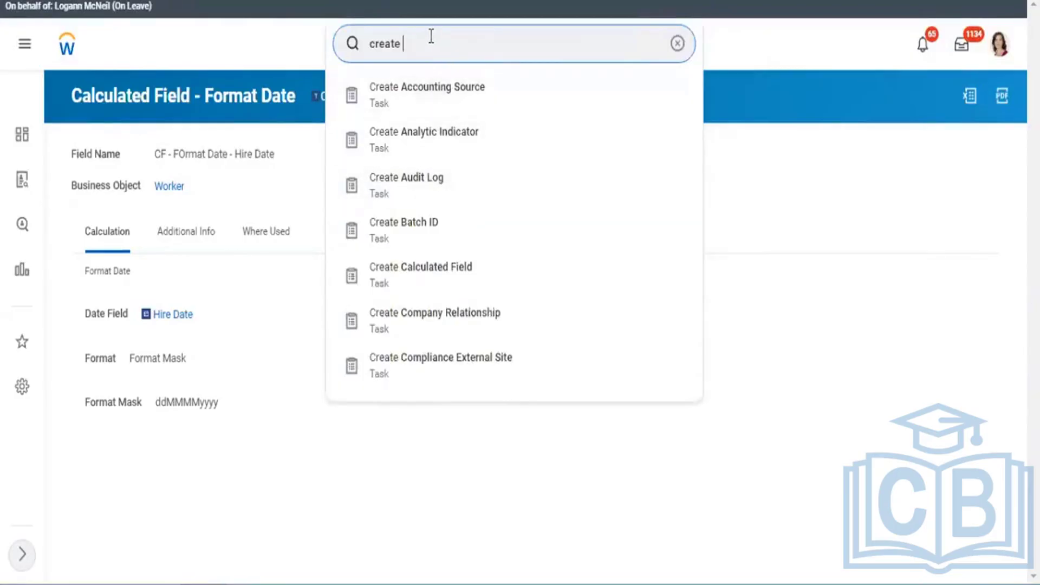
type("alcu")
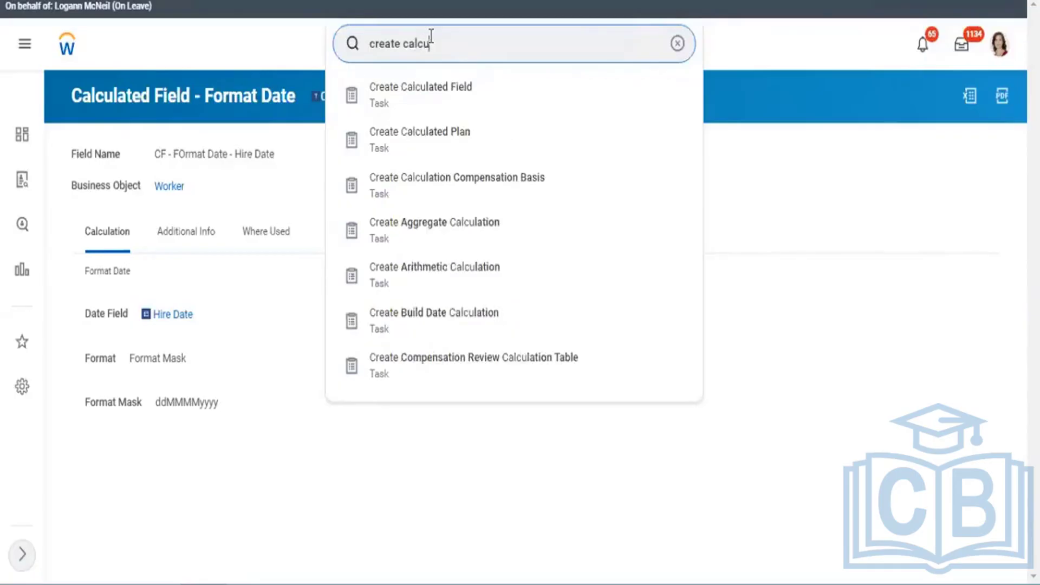
left_click(397, 109)
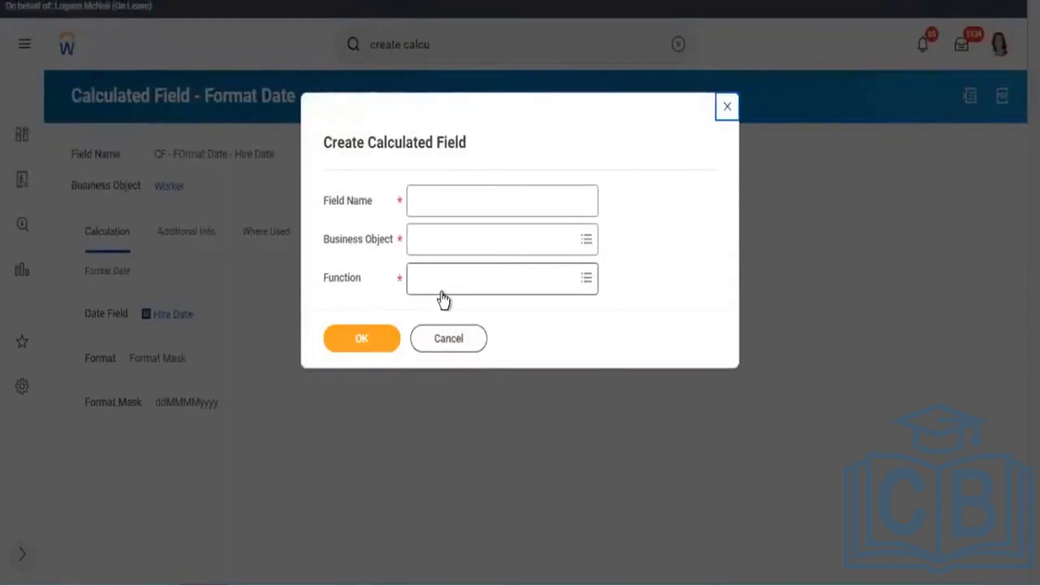
Read through the full list of functions available for a new calculated field.
left_click(442, 291)
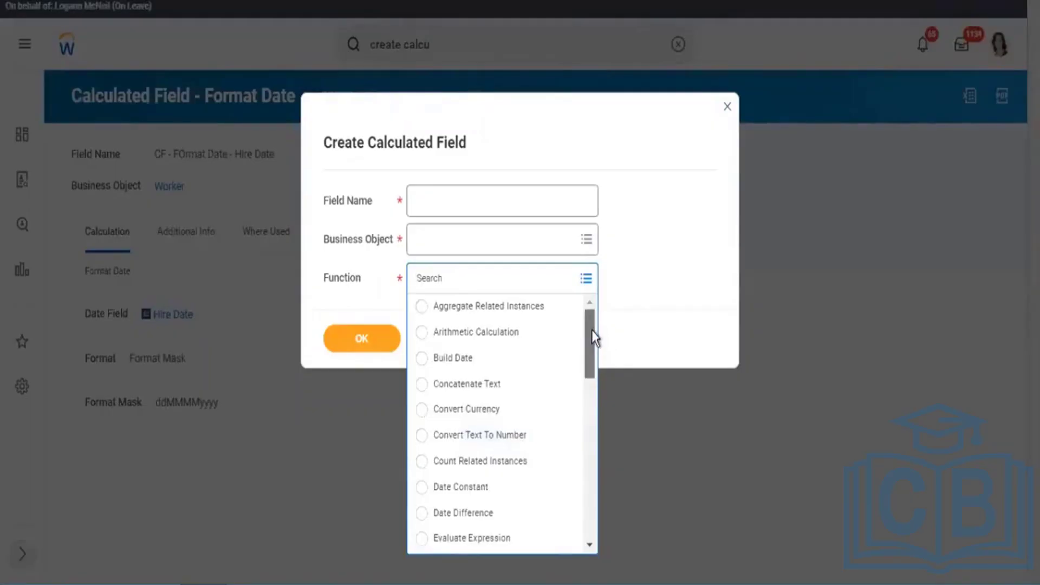
mouse_move(592, 330)
left_mouse_down()
mouse_move(583, 499)
mouse_move(573, 331)
left_mouse_up()
left_click_drag(586, 343, 571, 551)
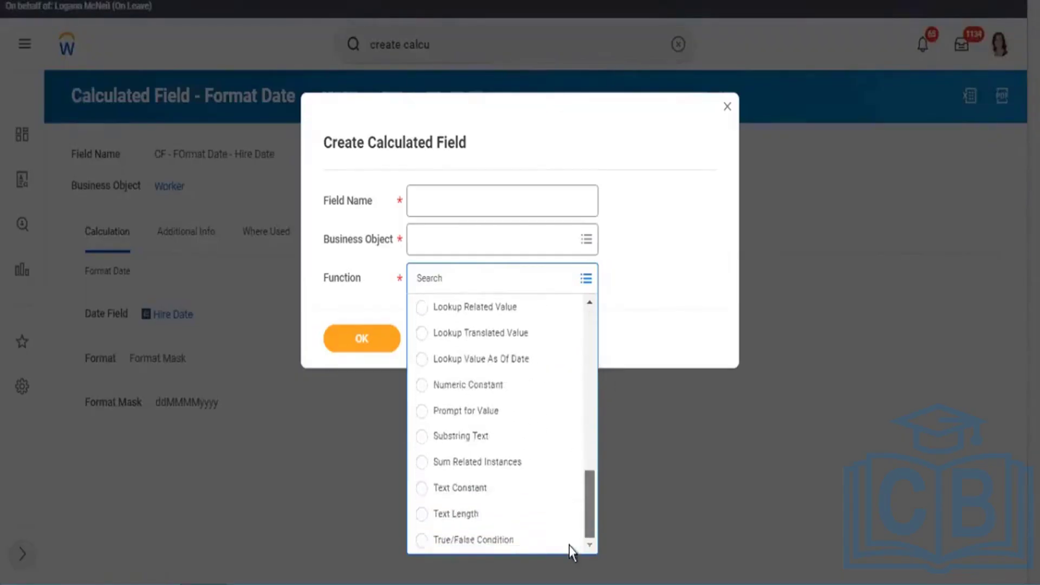
scroll(580, 385, "up", 10)
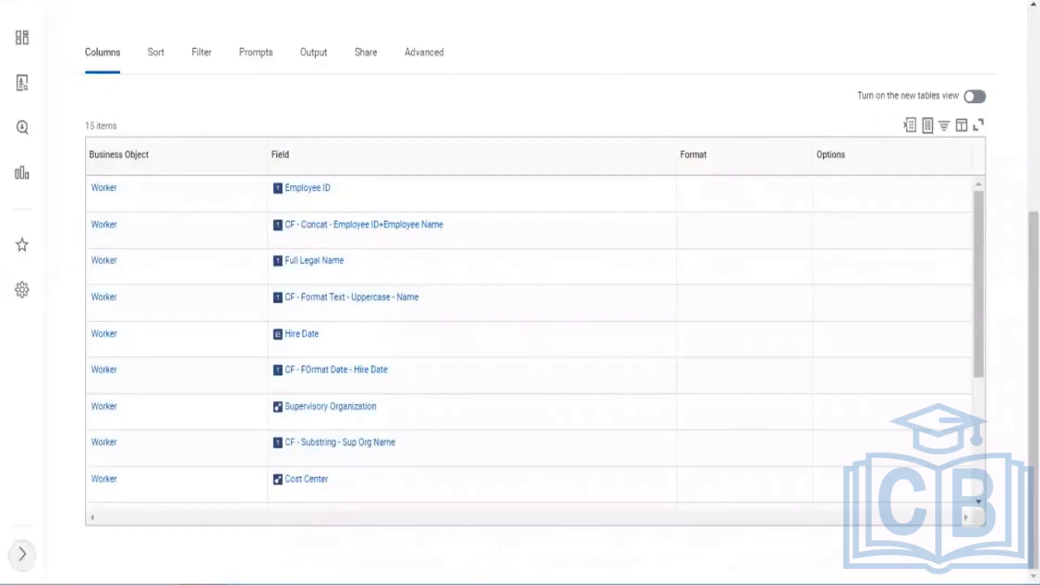
Open the custom report RPT - All Calculated Fields for editing from its report definition.
scroll(494, 98, "up", 6)
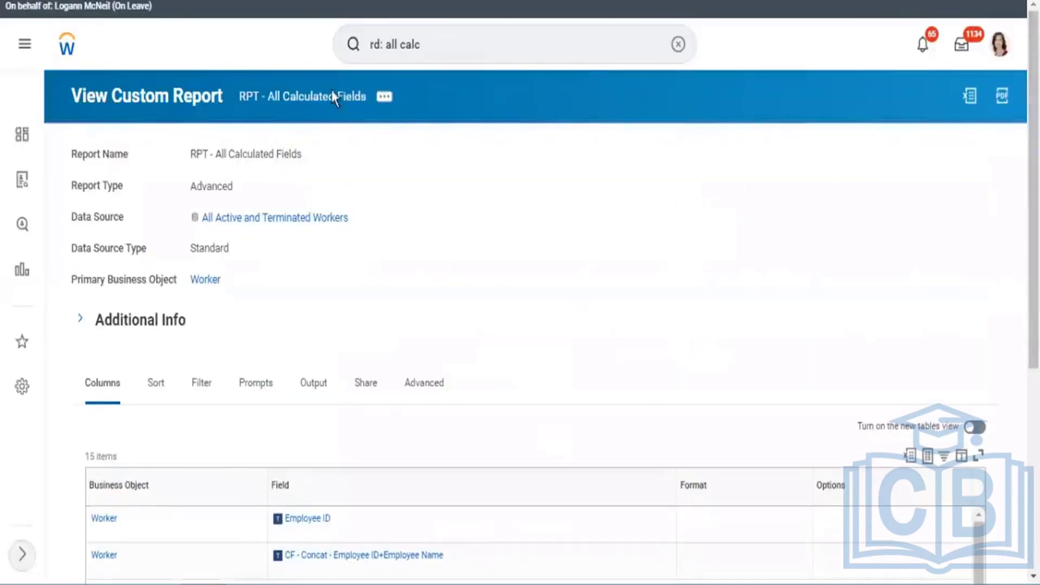
left_click(385, 98)
mouse_move(405, 162)
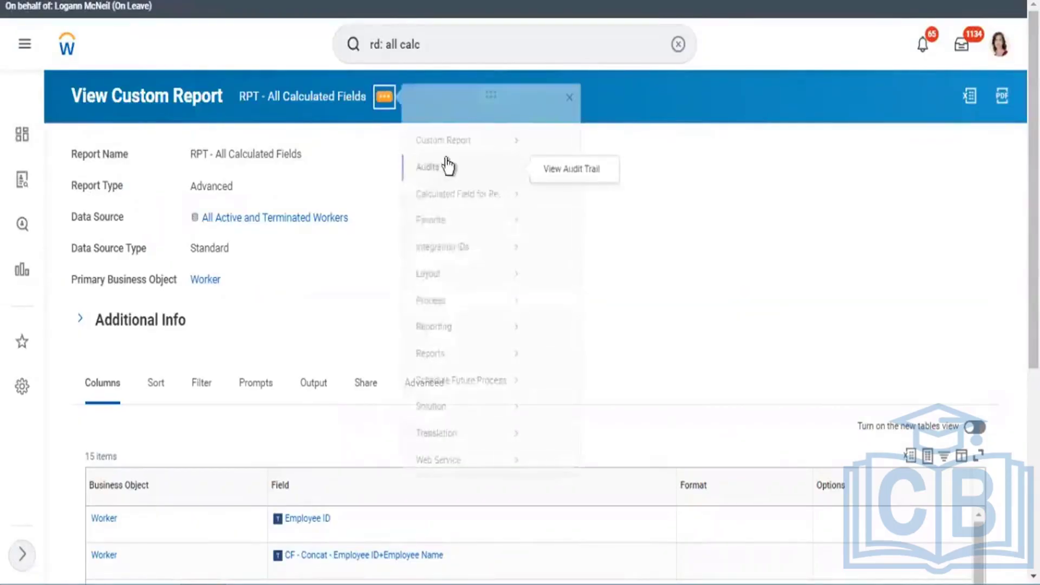
mouse_move(447, 144)
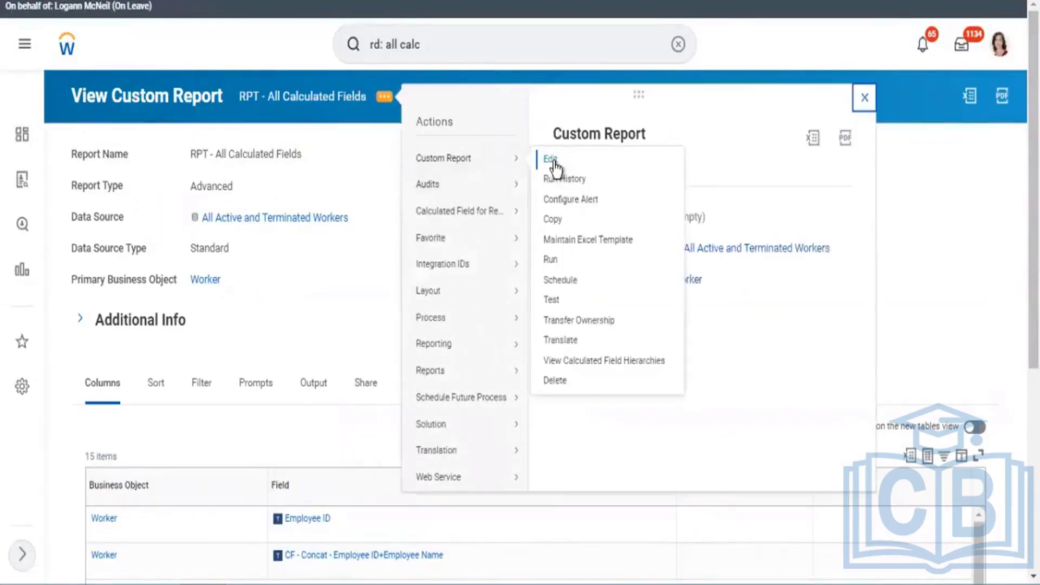
left_click(551, 160)
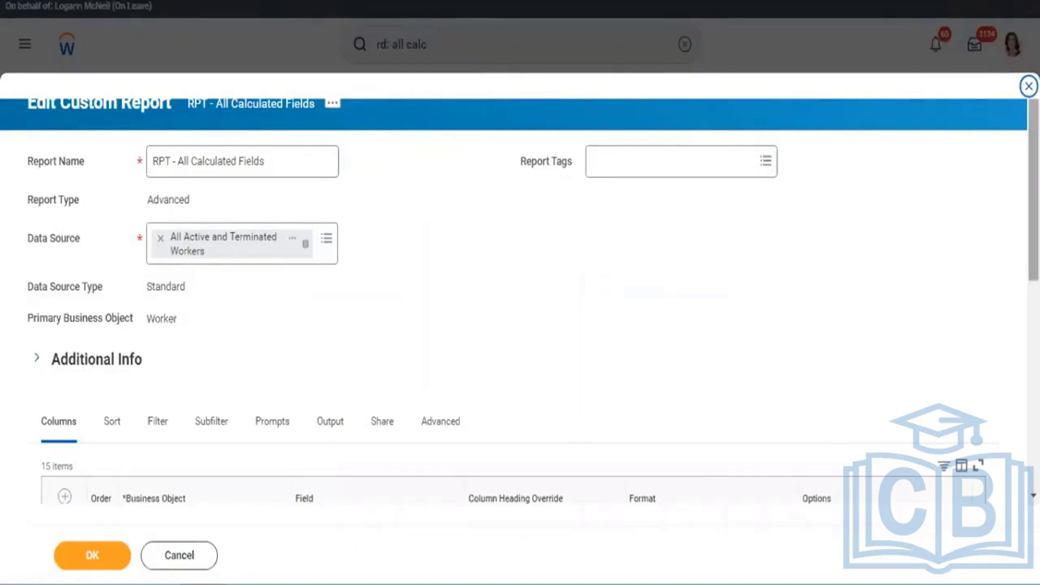
Add a new column row below Phone - Primary Home at the end of the report's columns.
scroll(990, 217, "down", 5)
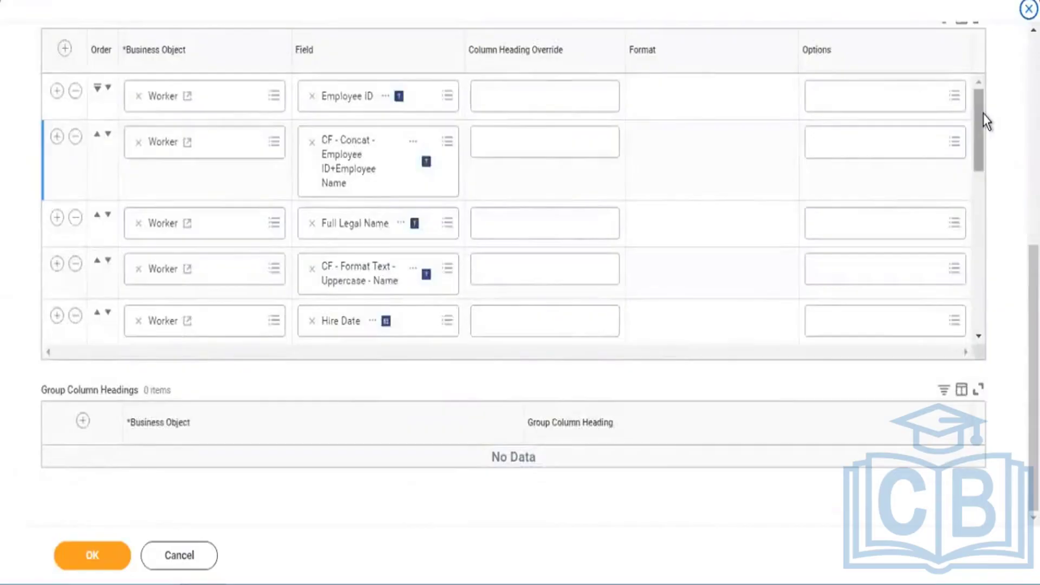
left_click_drag(984, 115, 969, 279)
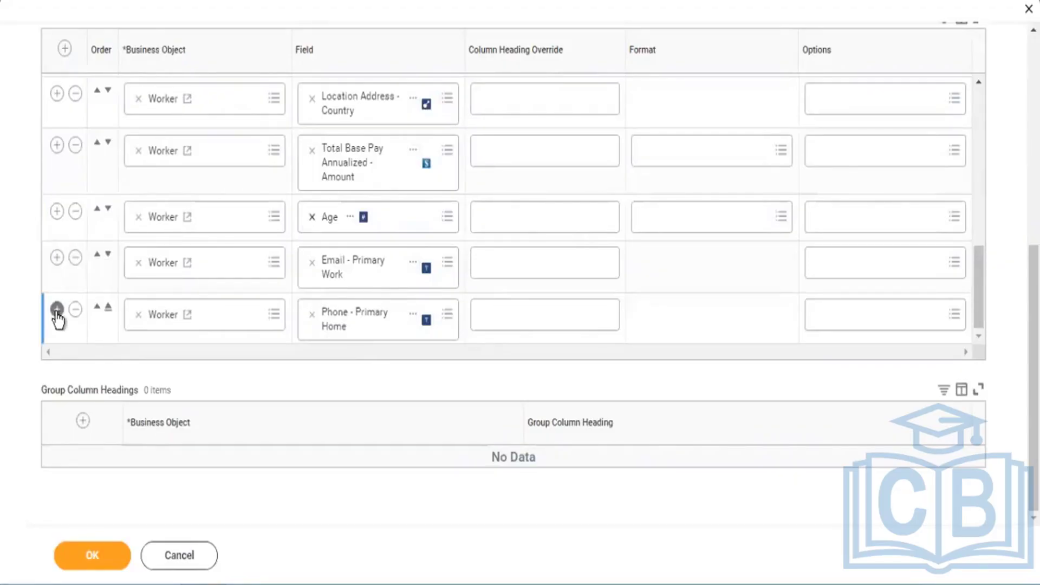
left_click(57, 310)
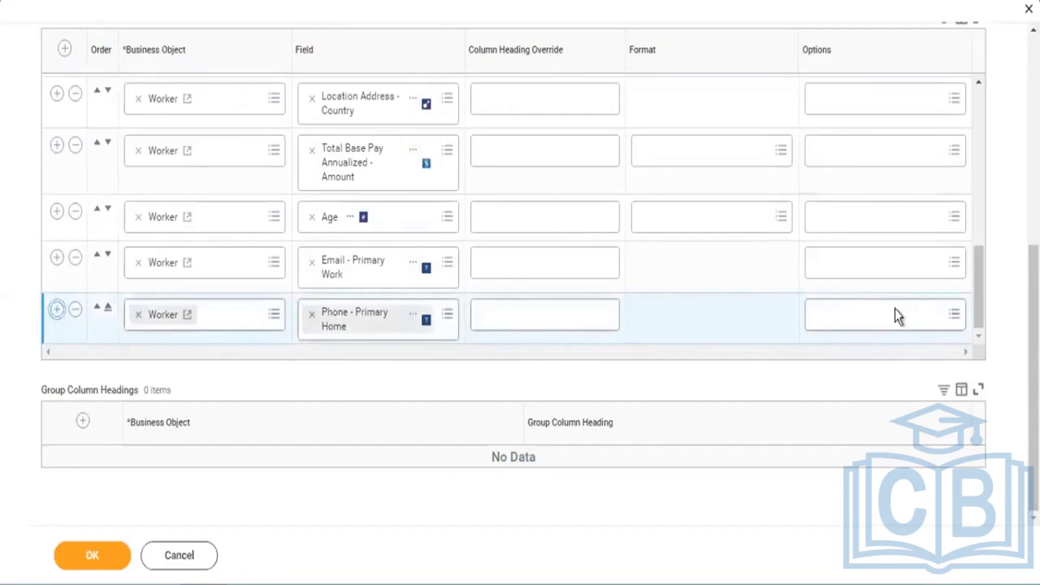
scroll(978, 329, "down", 1)
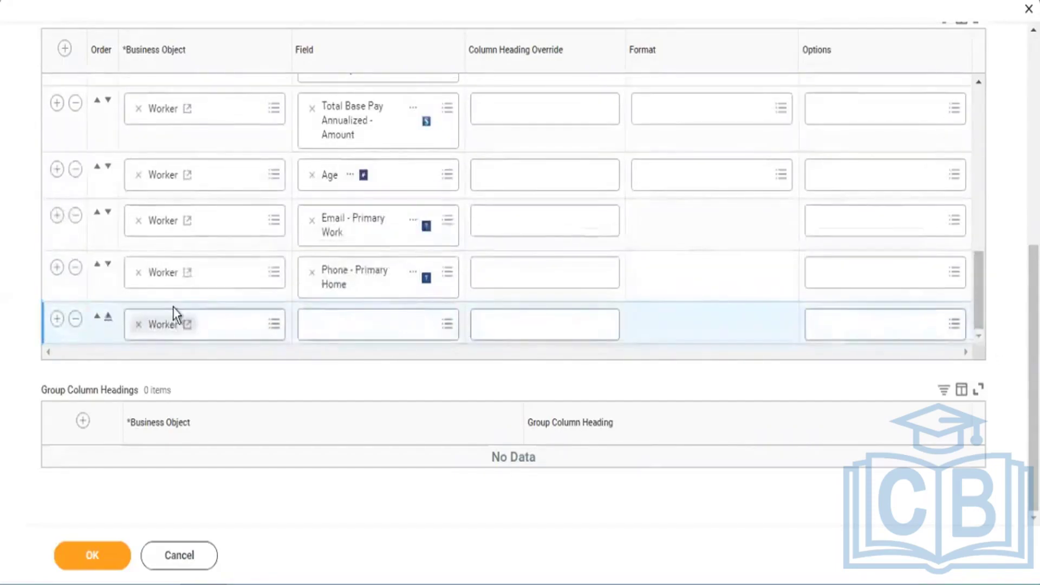
Replace the new row's business object Worker with Manager - Level 01, searching for "manager".
left_click(140, 325)
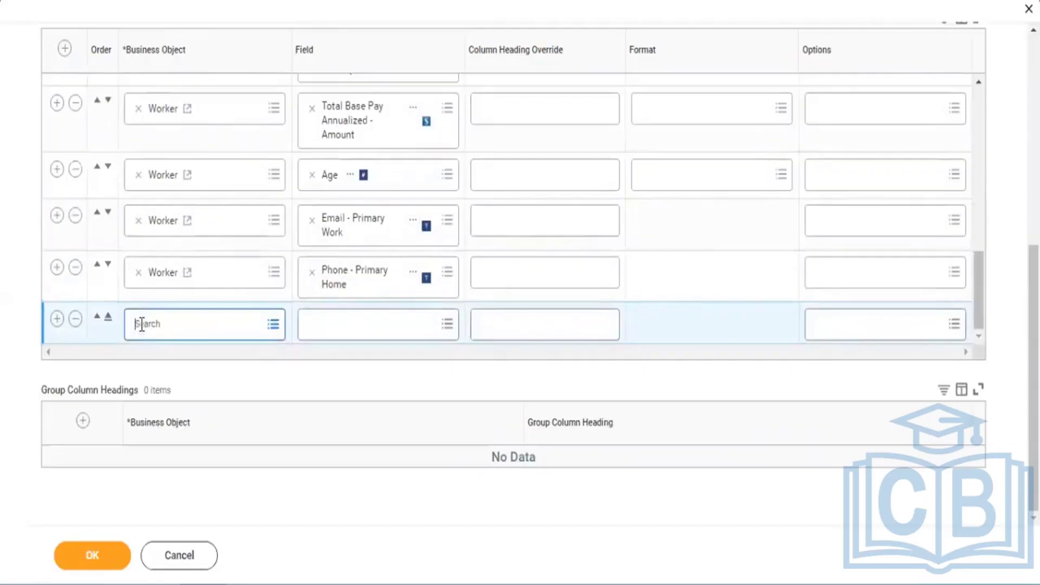
type("manager")
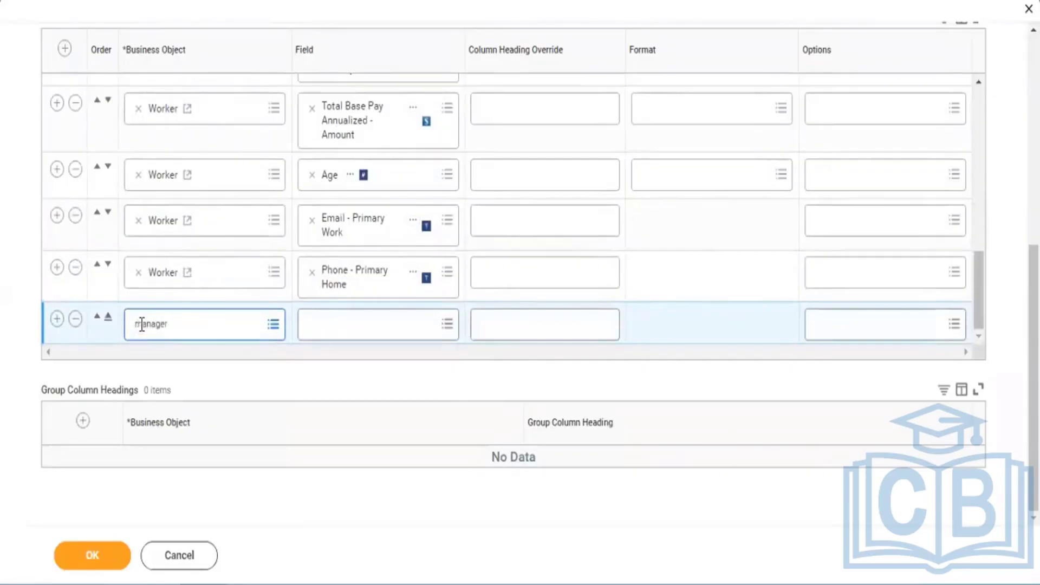
left_click(141, 325)
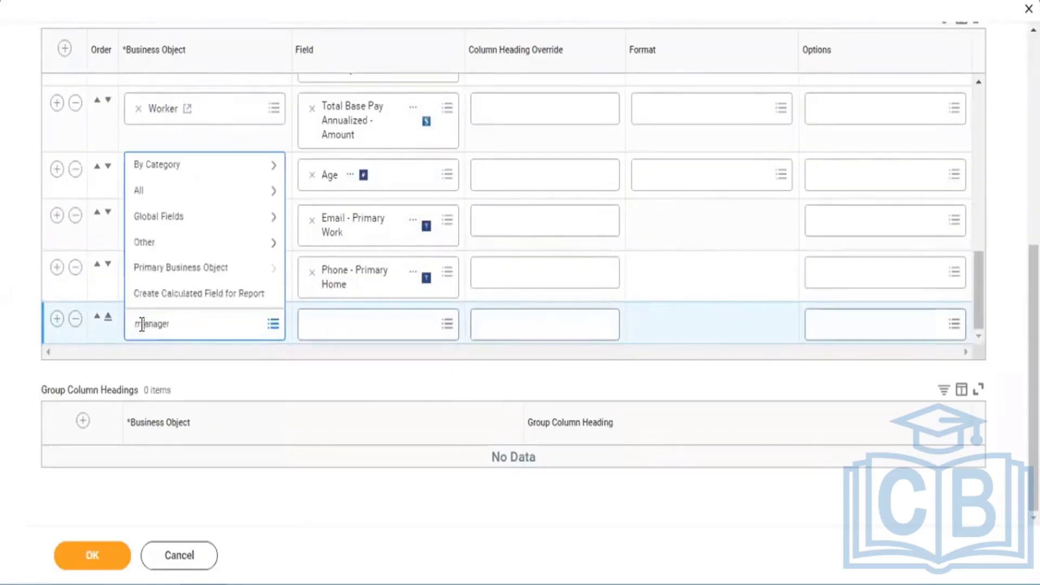
left_click(189, 323)
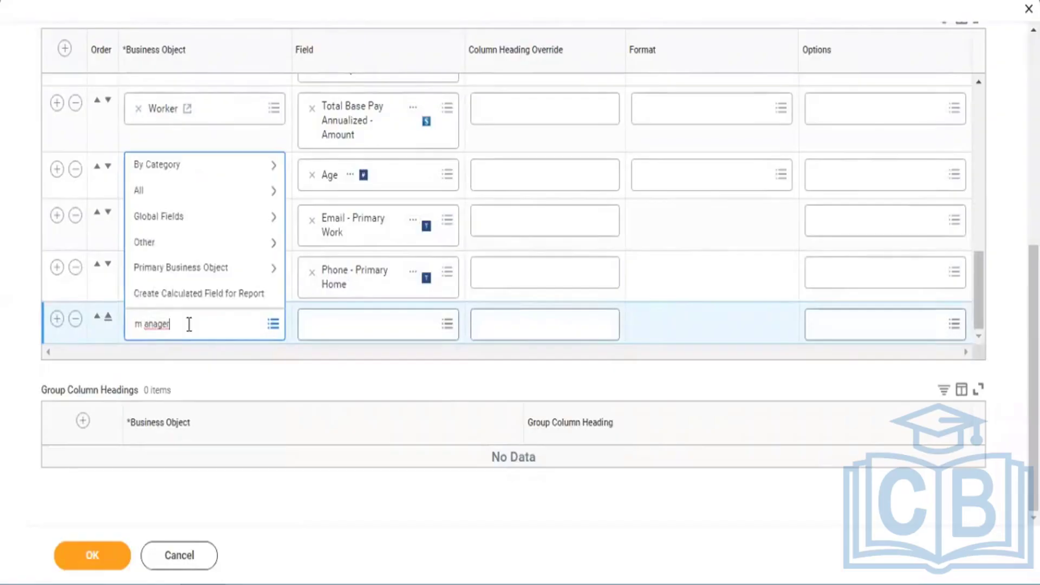
left_click(146, 325)
key("BackSpace")
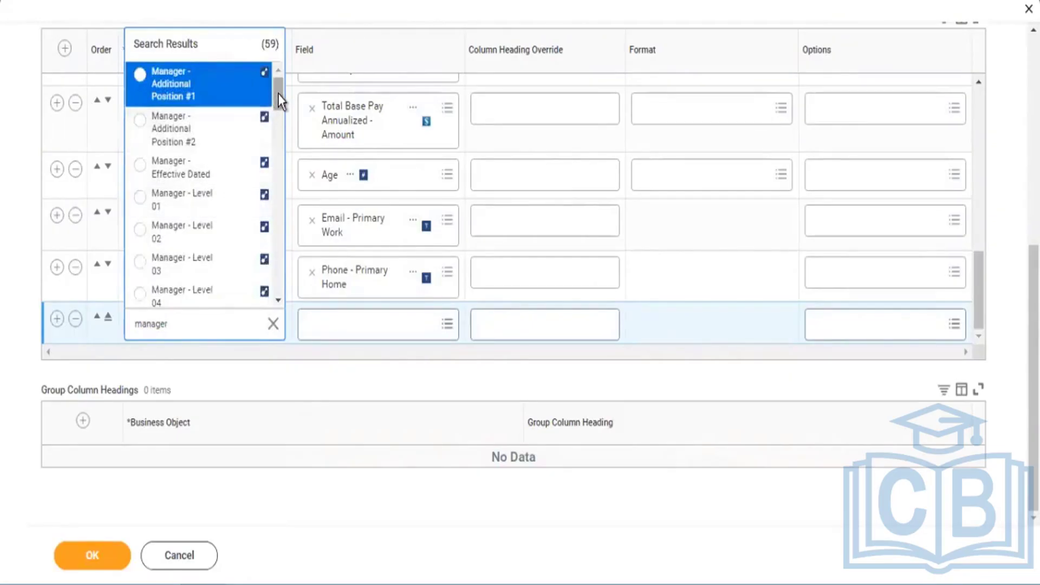
left_click_drag(277, 93, 268, 66)
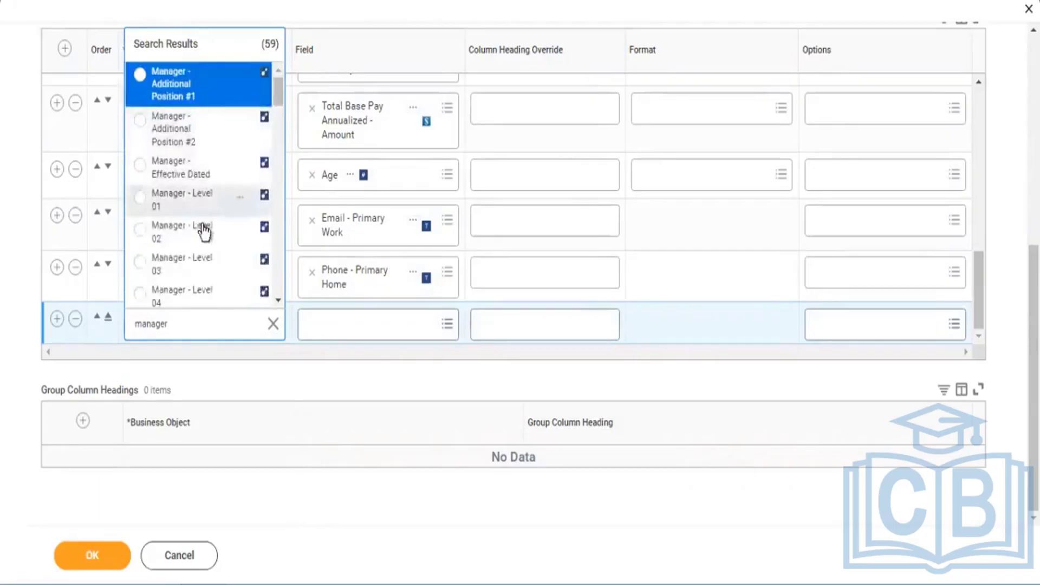
left_click(197, 207)
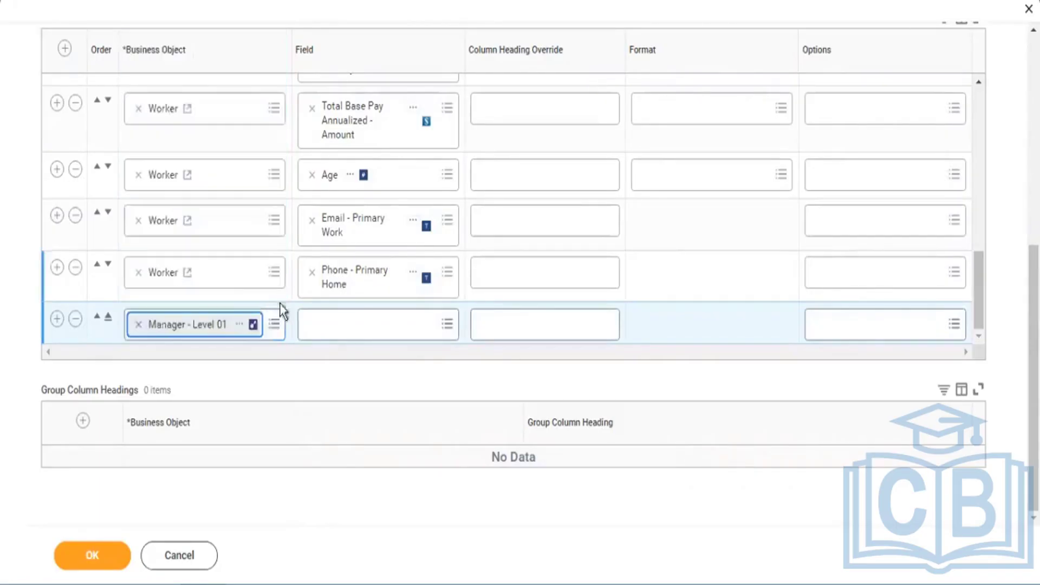
Set the Manager - Level 01 row's field to Employee ID and save the report definition.
left_click(317, 328)
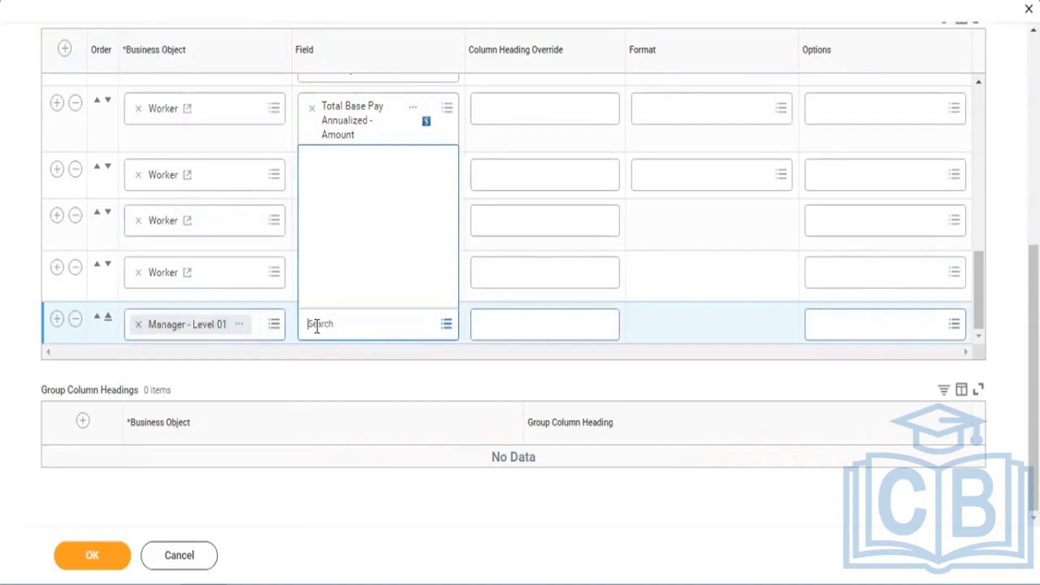
type("emplo")
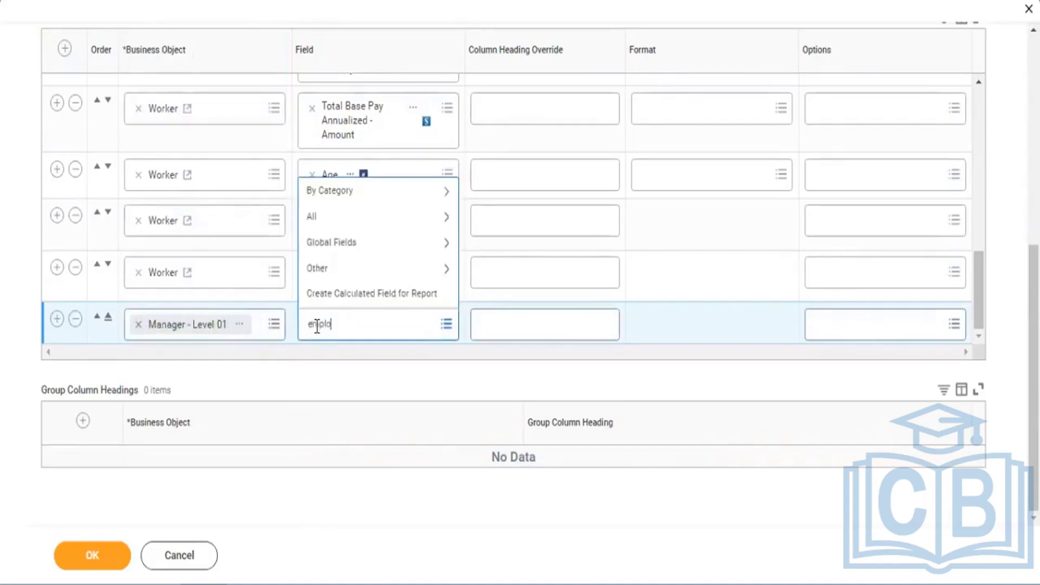
type("yeed id")
key("Return")
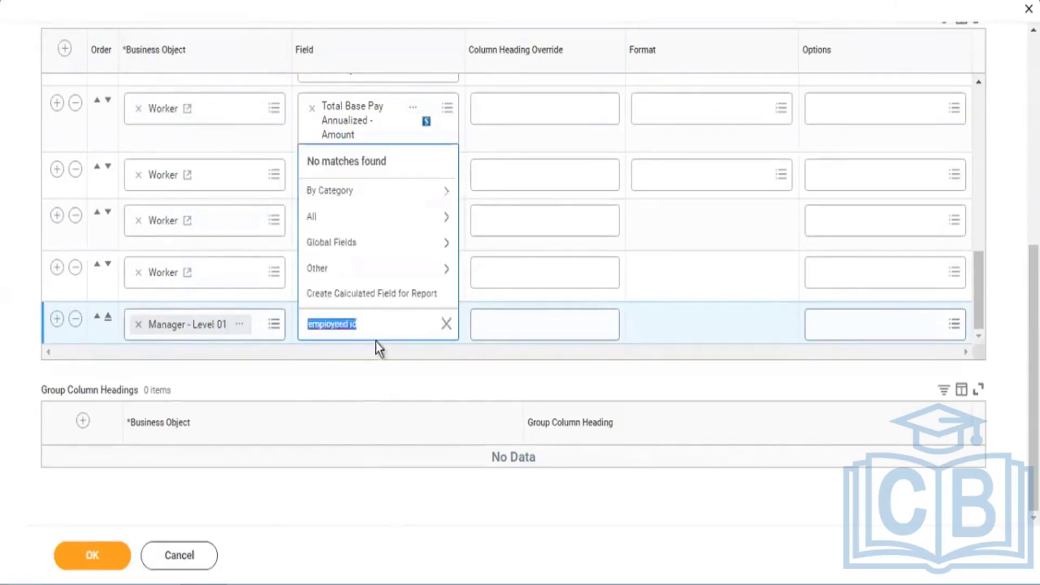
left_click(346, 323)
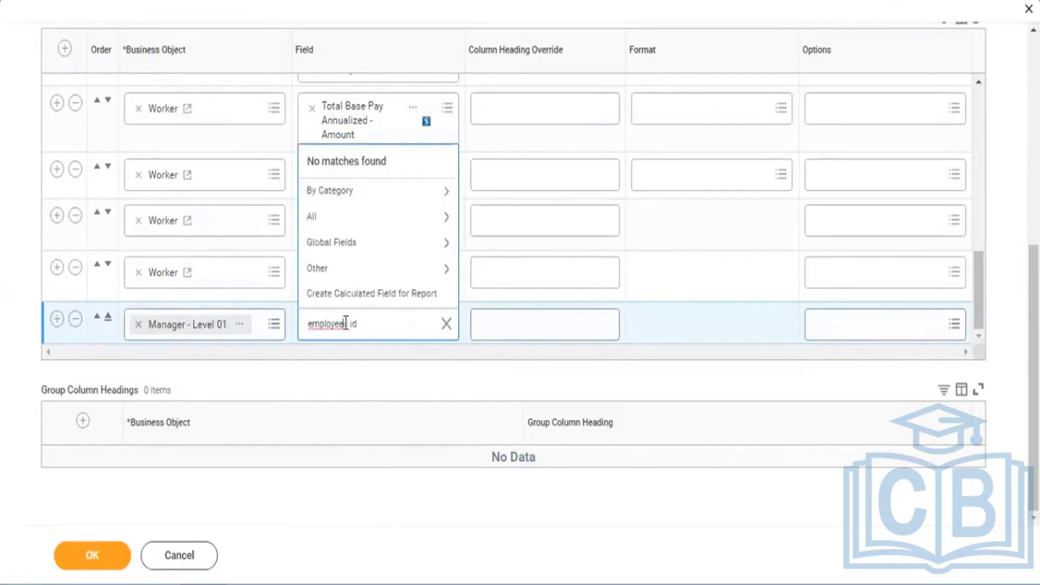
key("BackSpace")
key("Return")
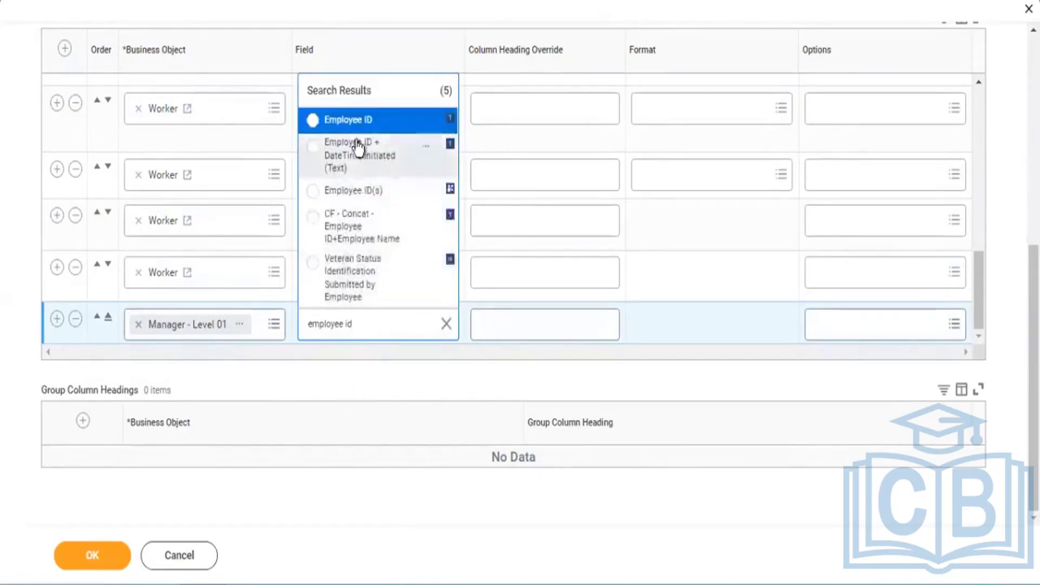
left_click(354, 121)
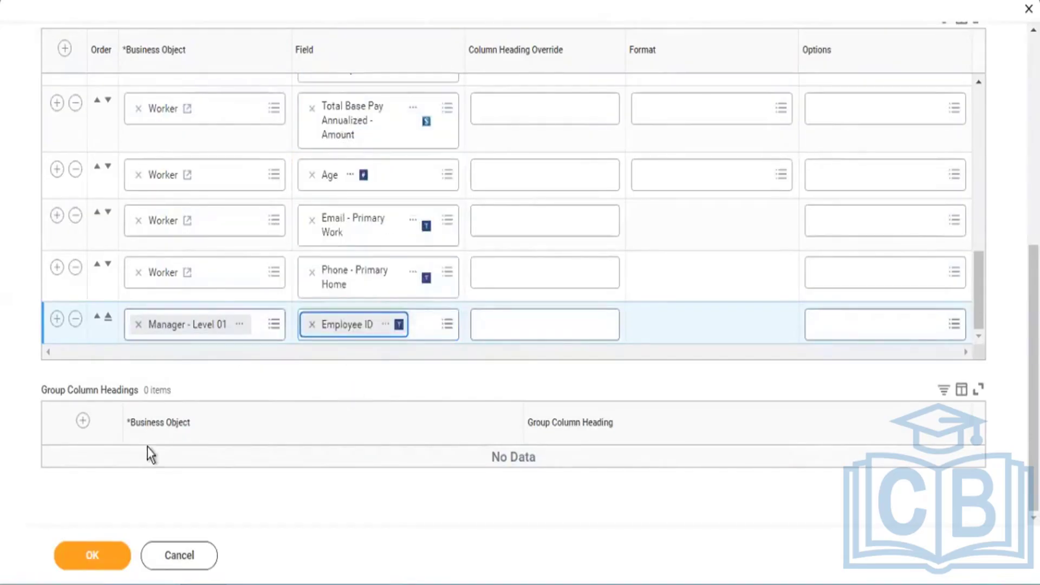
left_click(98, 564)
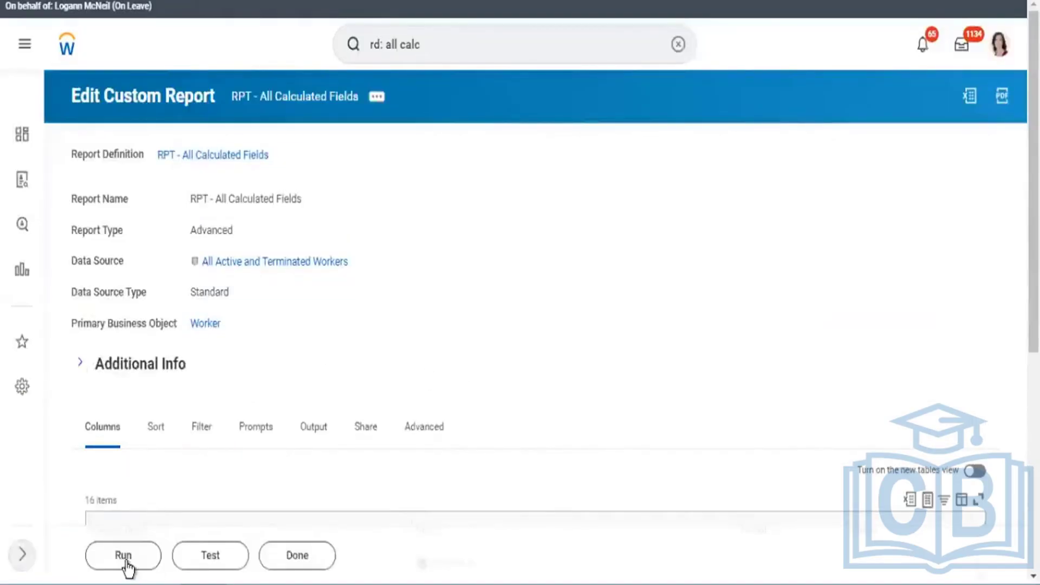
Run the report and check the first worker's value in the last Employee ID column.
left_click(128, 566)
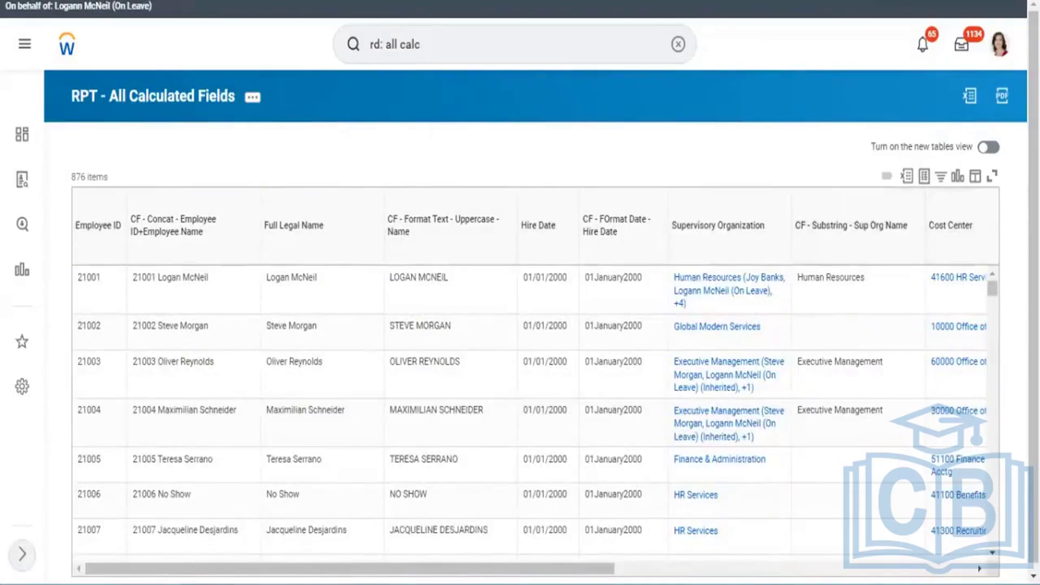
scroll(883, 520, "down", 1)
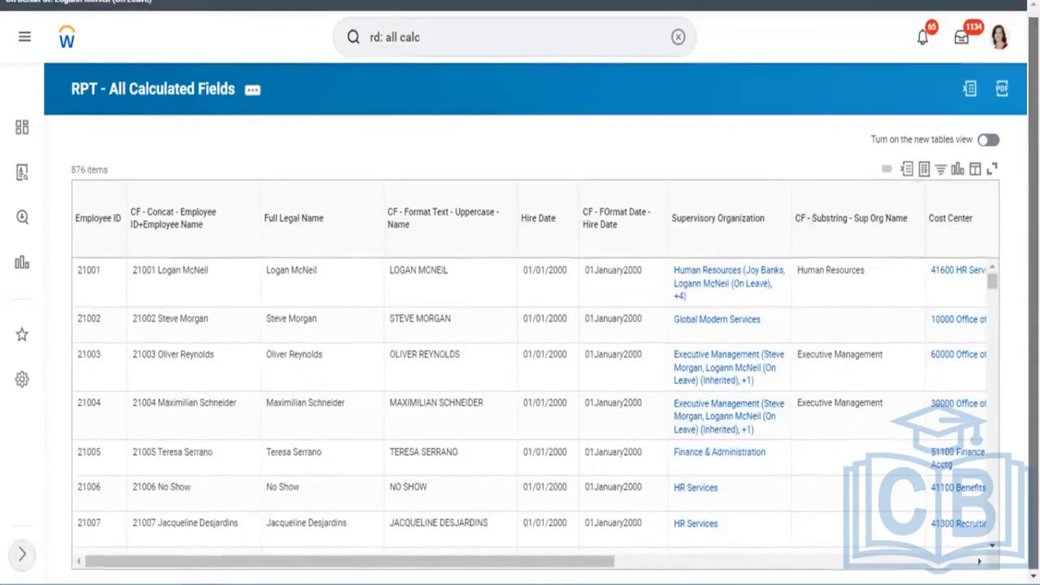
left_click(957, 563)
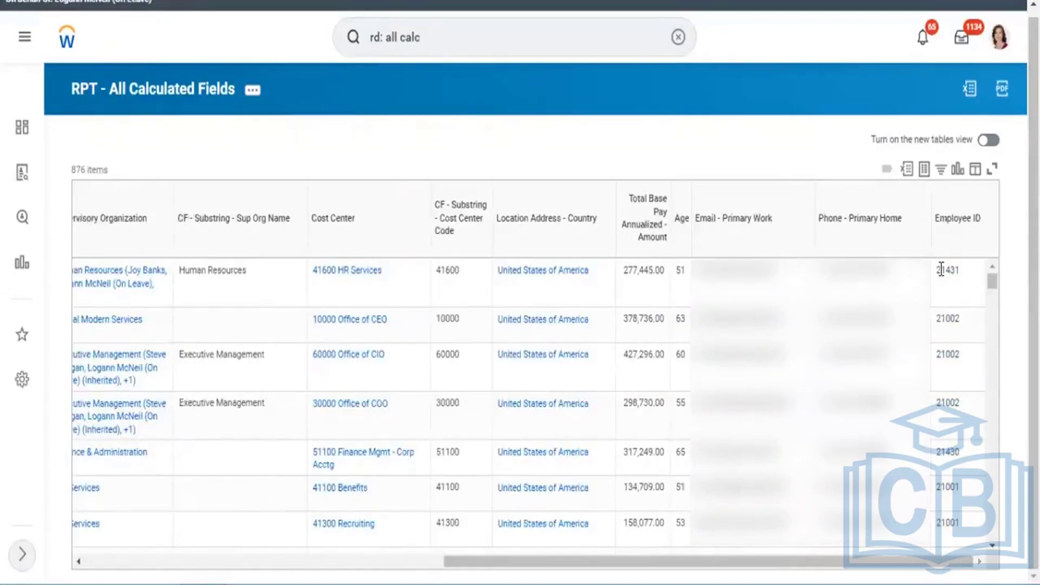
left_click_drag(942, 270, 945, 271)
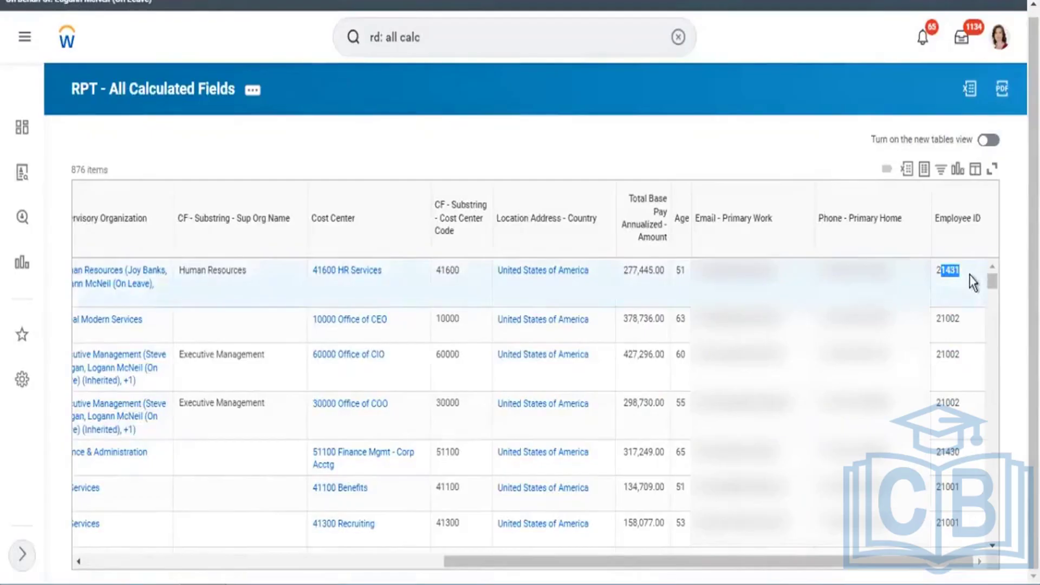
Reopen the RPT - All Calculated Fields report definition for editing and go to its last column rows.
left_click(206, 90)
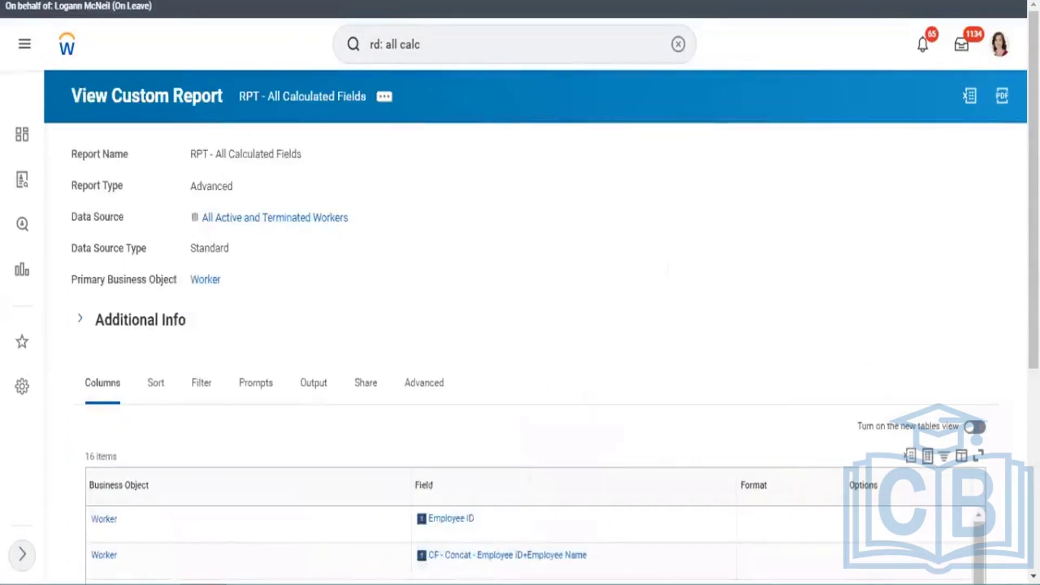
scroll(835, 283, "down", 5)
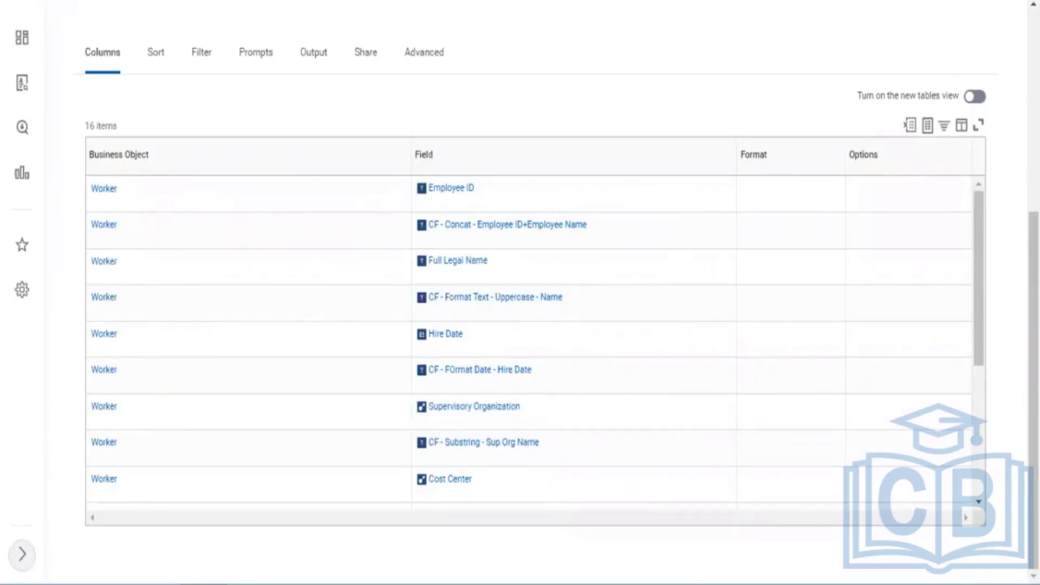
scroll(520, 293, "up", 5)
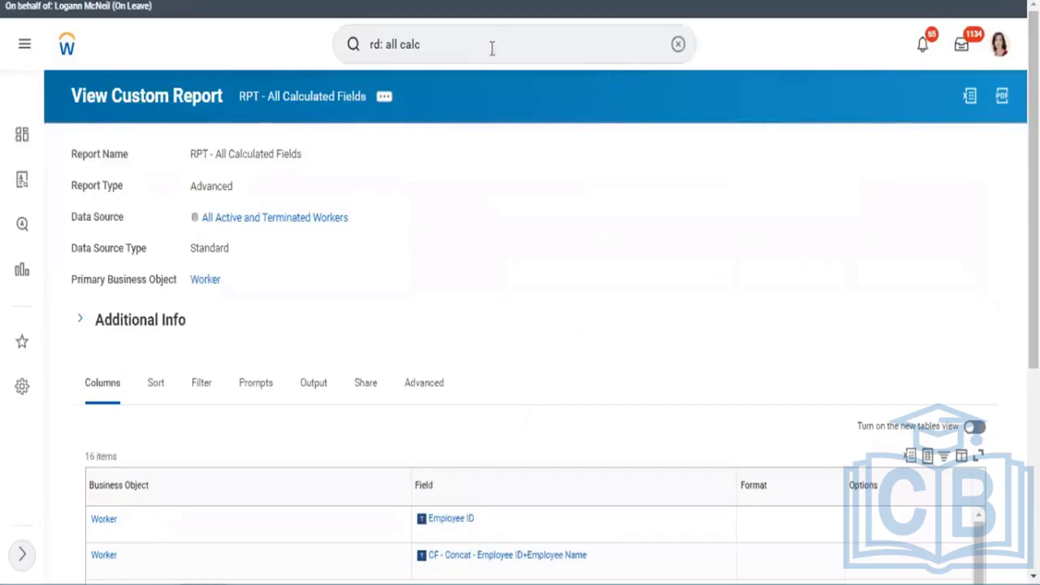
left_click(384, 98)
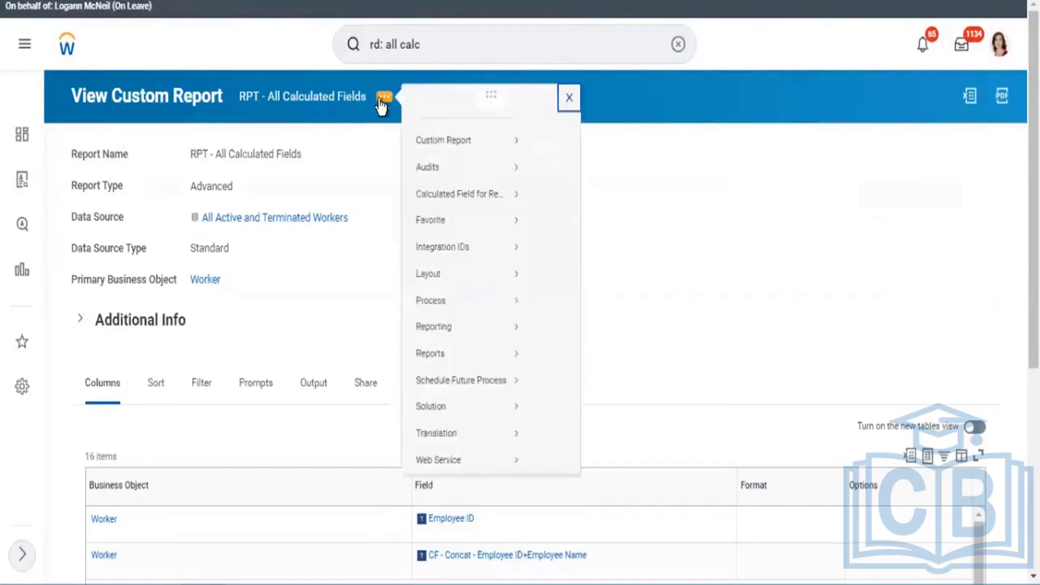
mouse_move(453, 161)
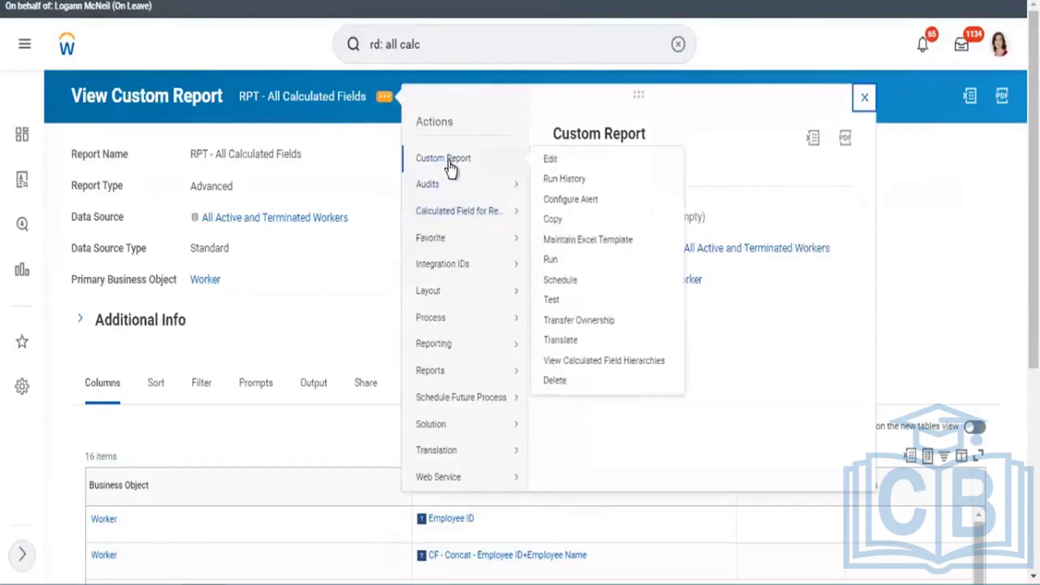
left_click(563, 158)
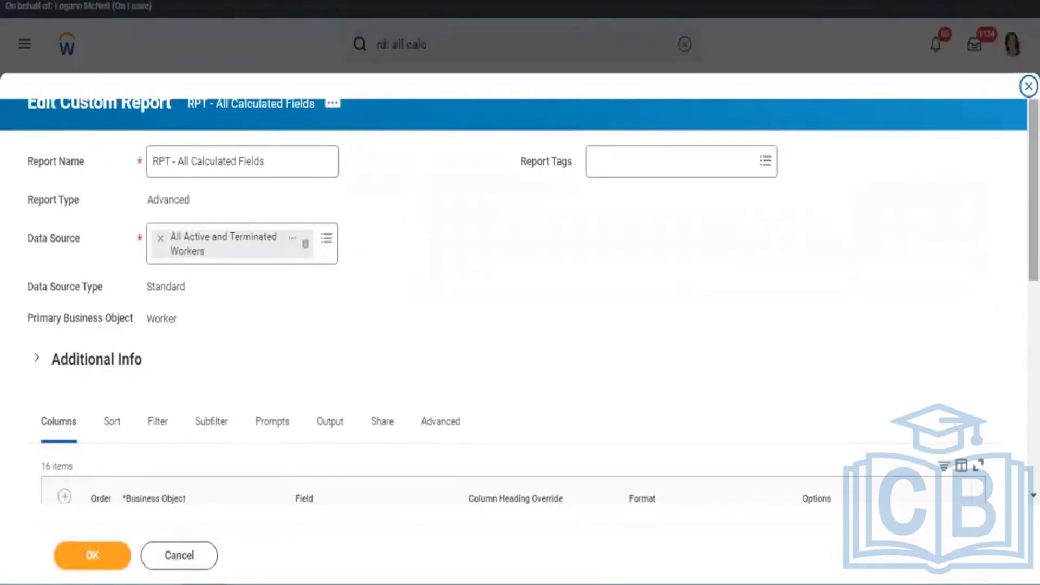
scroll(1012, 364, "down", 8)
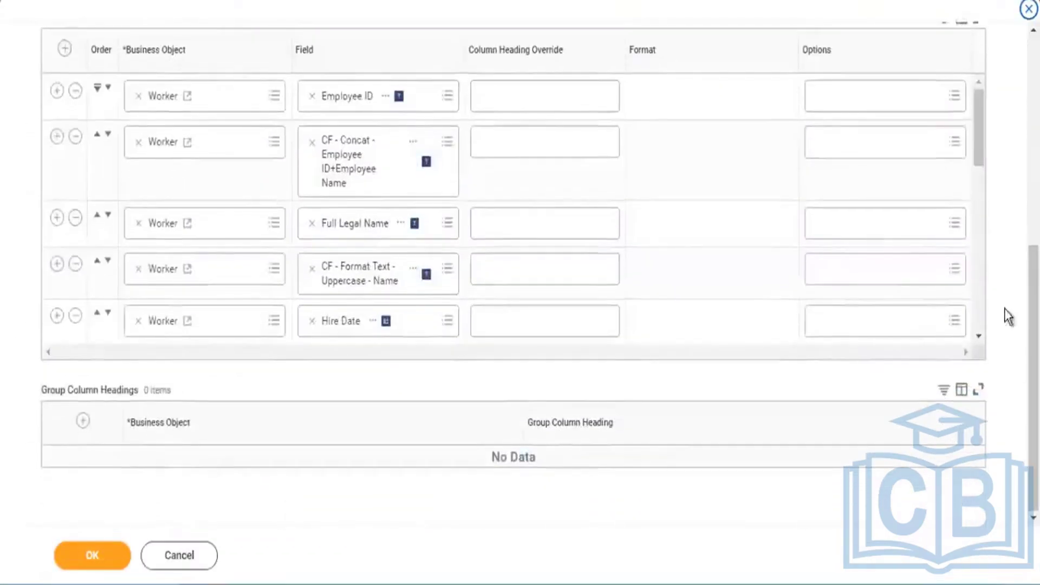
scroll(981, 321, "down", 10)
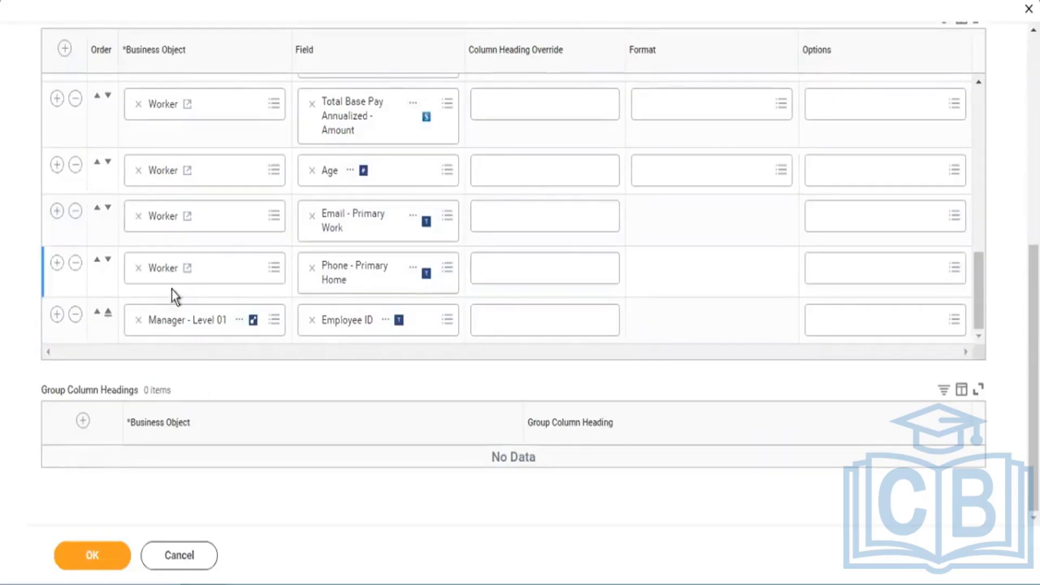
Try to add a Manager ID column under Manager - Level 01 in a new last row, clearing that row's business object.
left_click(56, 314)
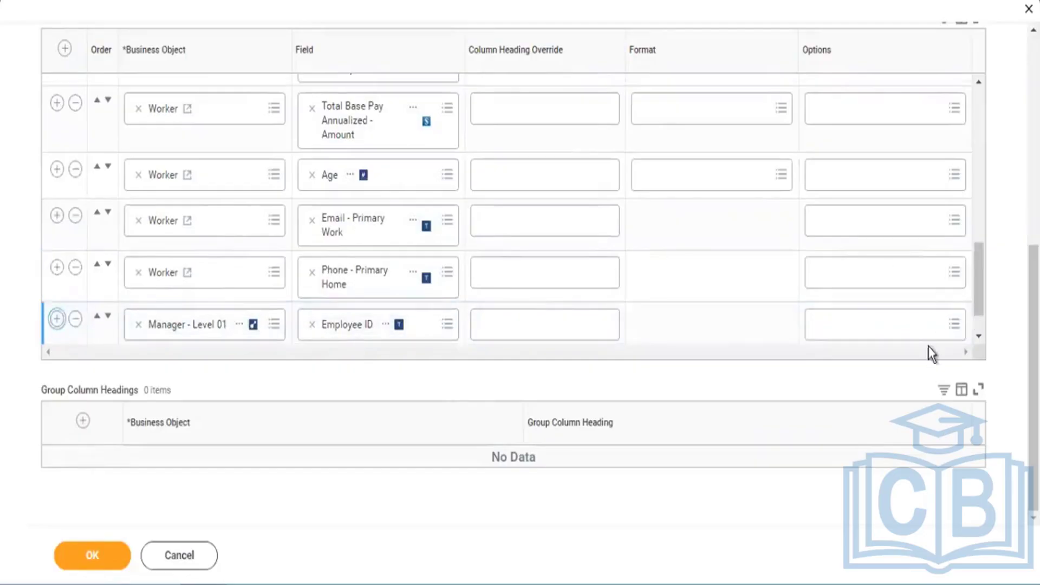
left_click(979, 335)
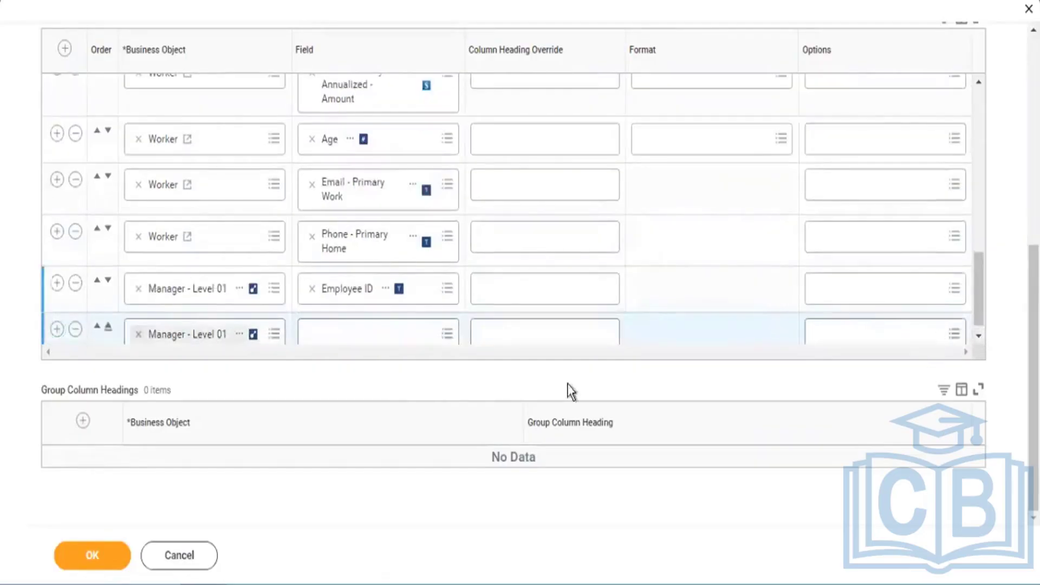
left_click(414, 341)
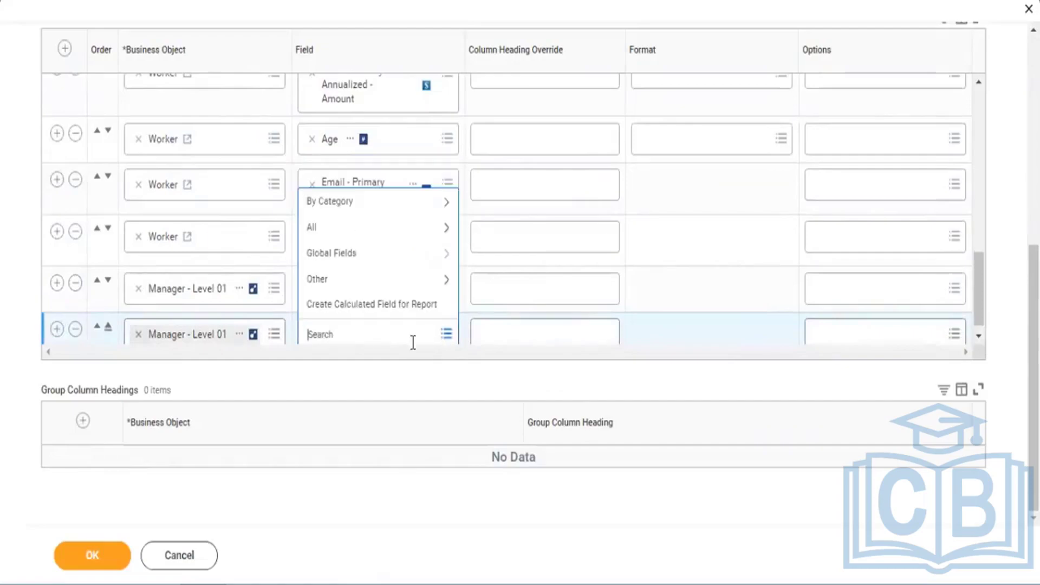
type("manager id")
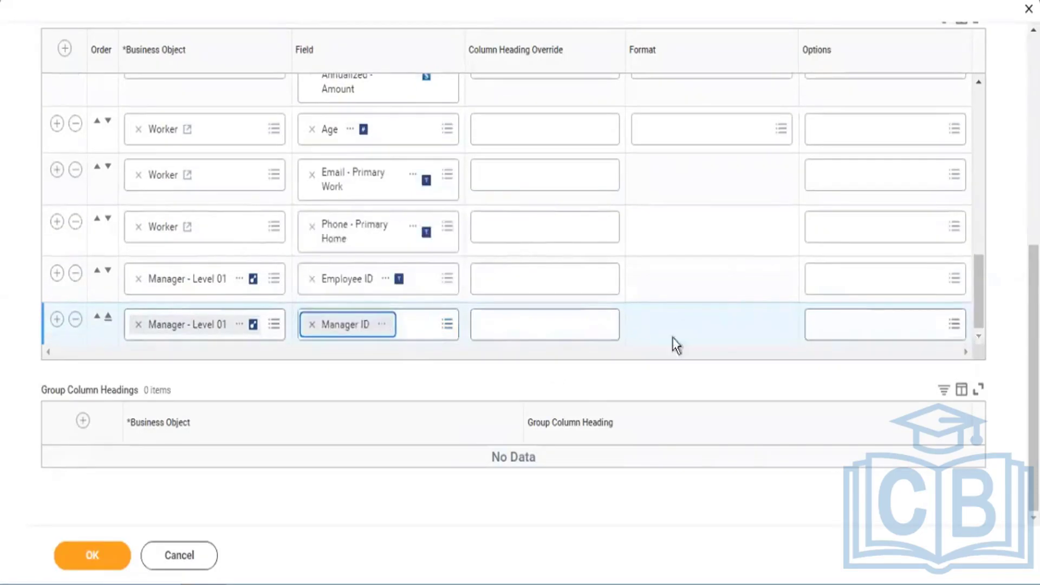
left_click(139, 324)
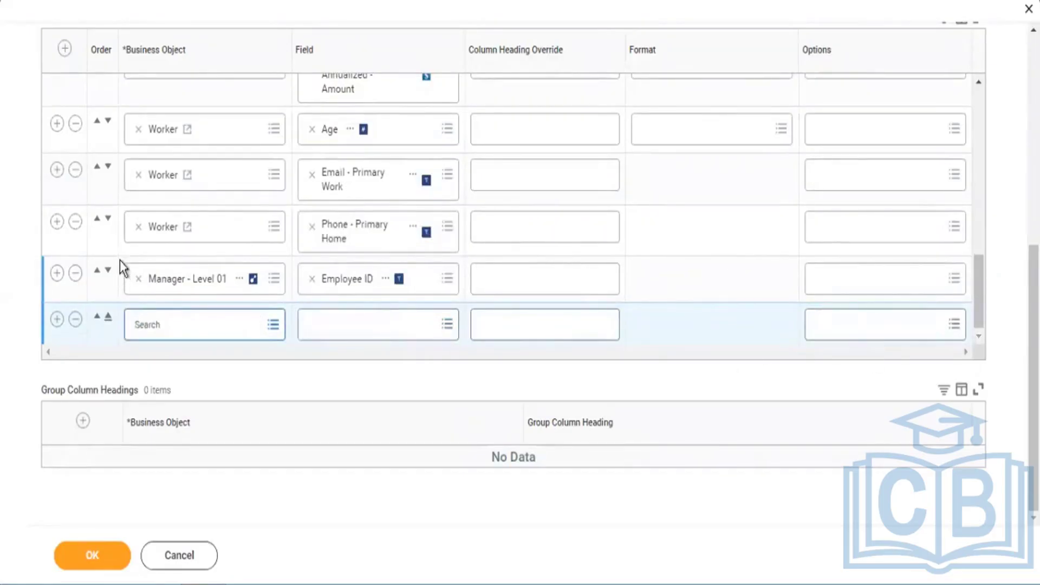
Add a Worker column row below Phone - Primary Home and set its field to Manager ID.
left_click(57, 221)
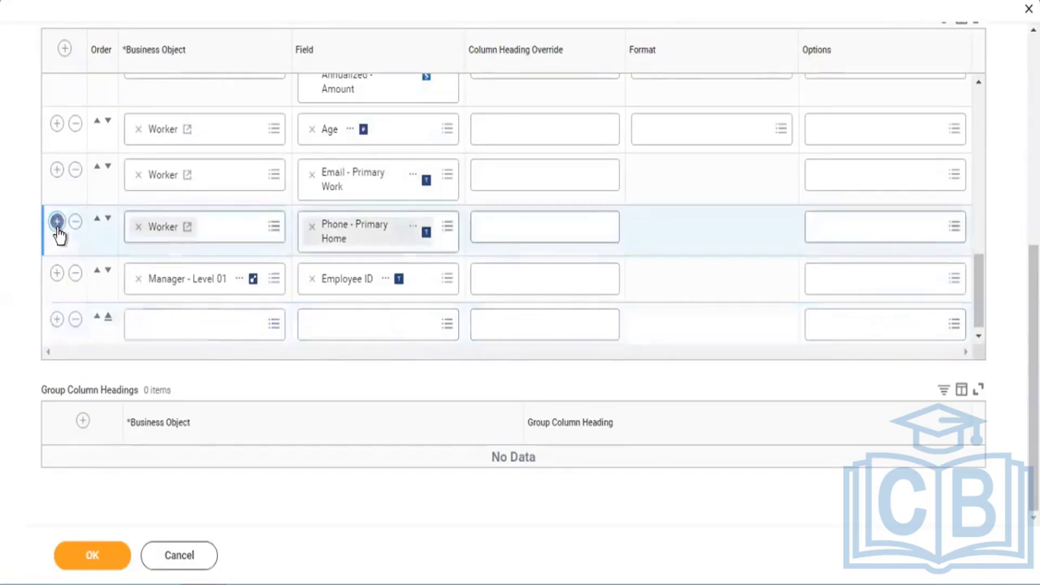
left_click(350, 280)
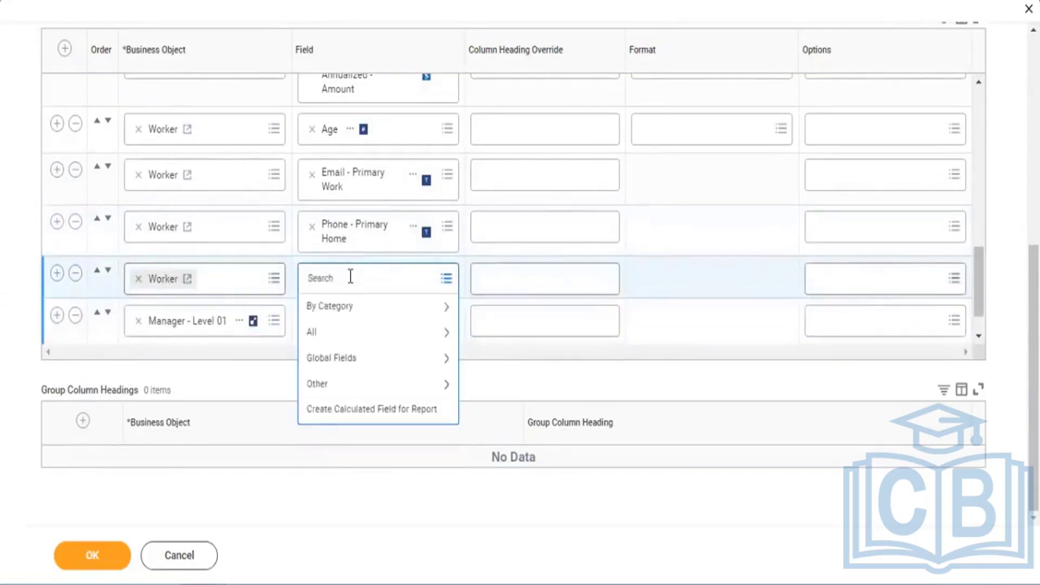
type("worker")
key("Return")
left_click(353, 276)
key("BackSpace")
key("BackSpace")
key("BackSpace")
key("BackSpace")
key("BackSpace")
key("BackSpace")
type("manager id")
key("Return")
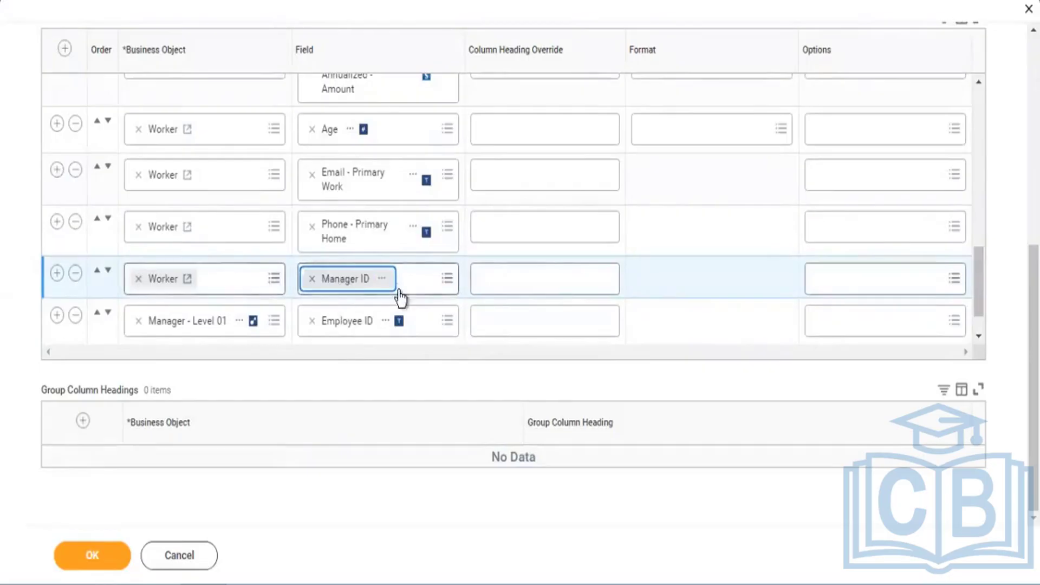
View the details of the Manager ID report field and try to save the report definition.
left_click(383, 279)
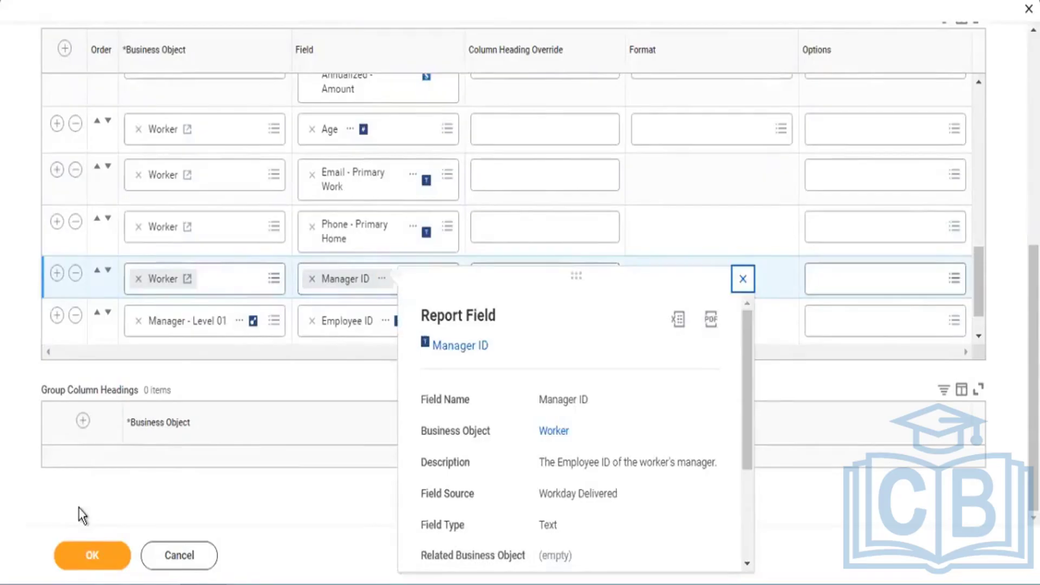
left_click(95, 558)
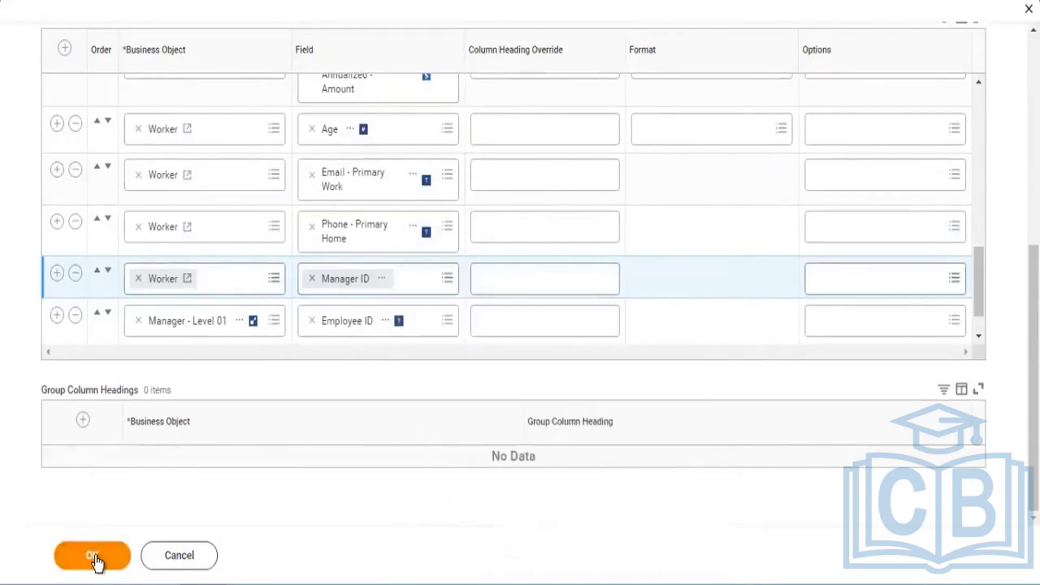
left_click(95, 560)
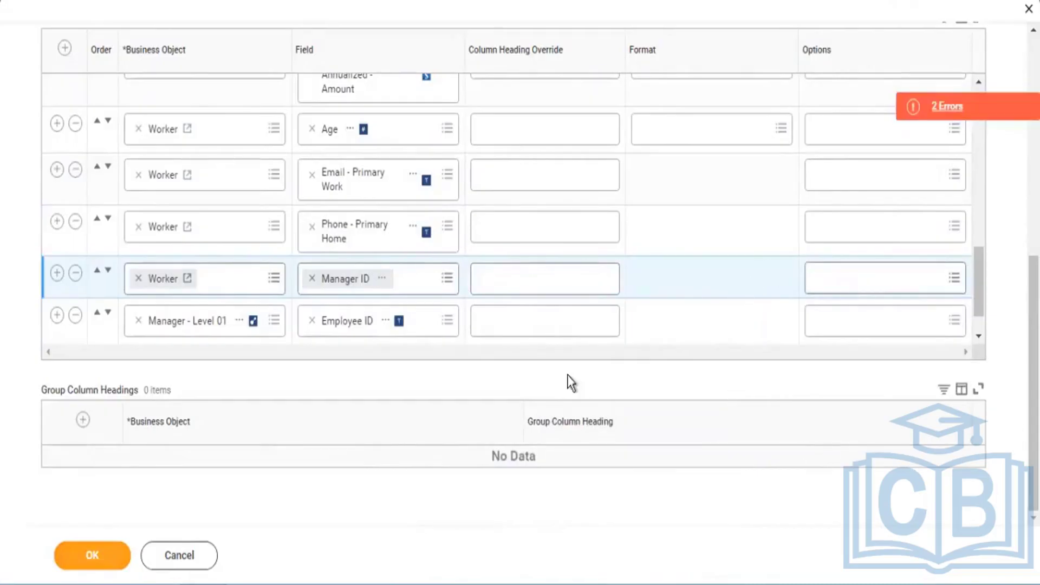
Add a group column heading row for the Manager - Level 01 business object and try to save the report.
left_click(82, 420)
left_click(173, 477)
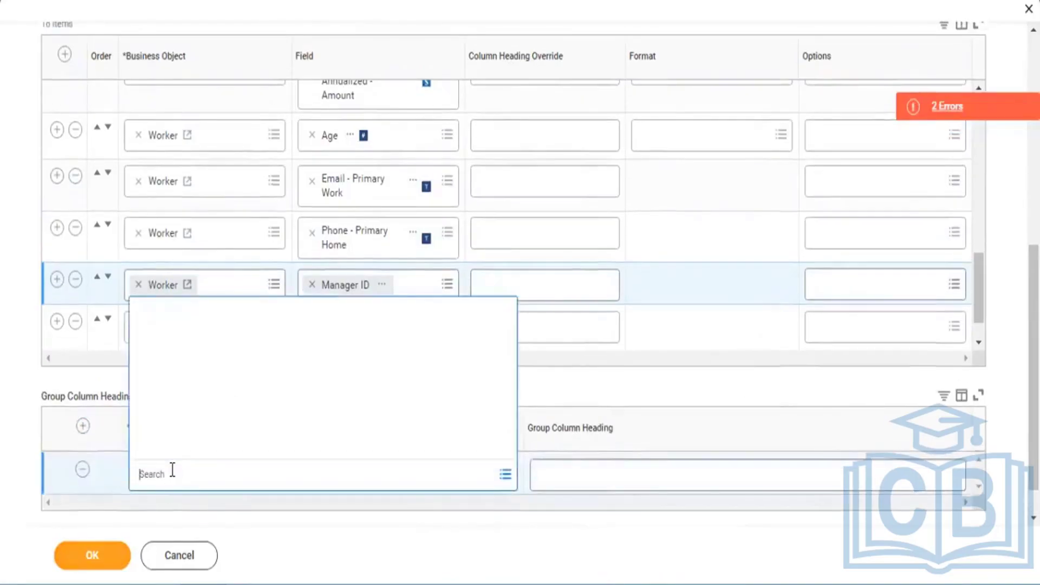
left_click(172, 446)
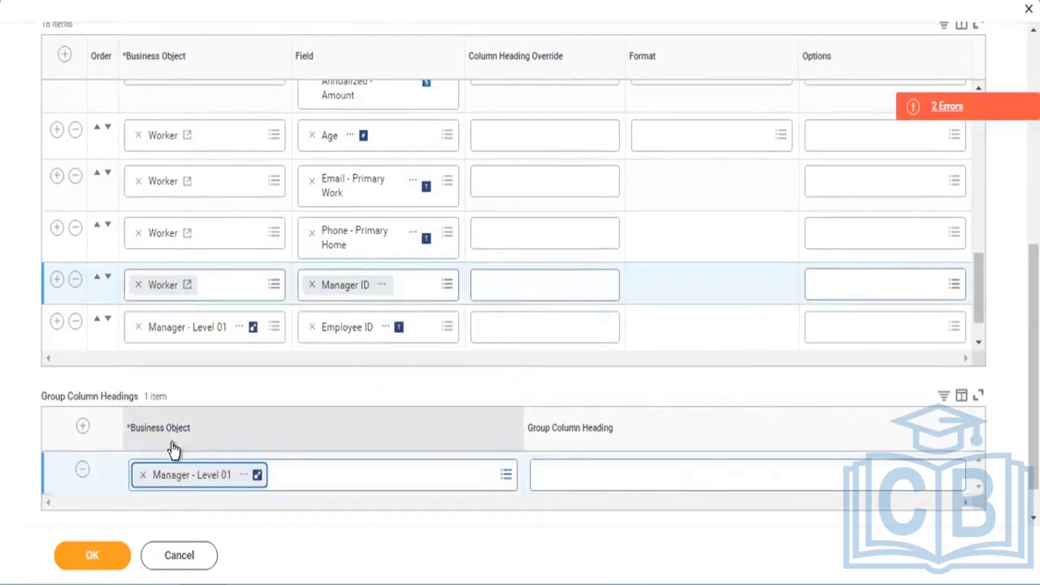
left_click(80, 569)
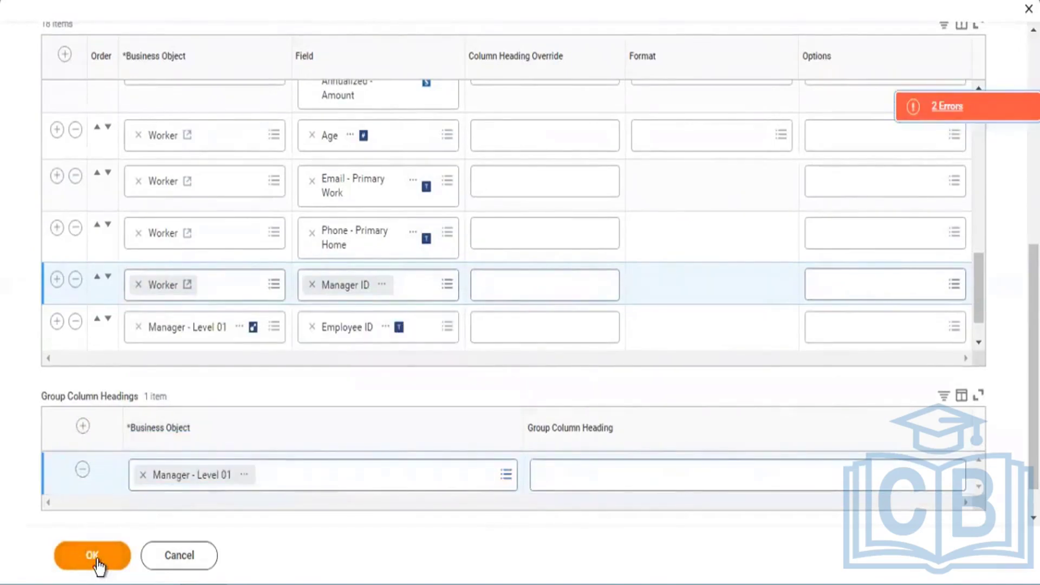
left_click(93, 566)
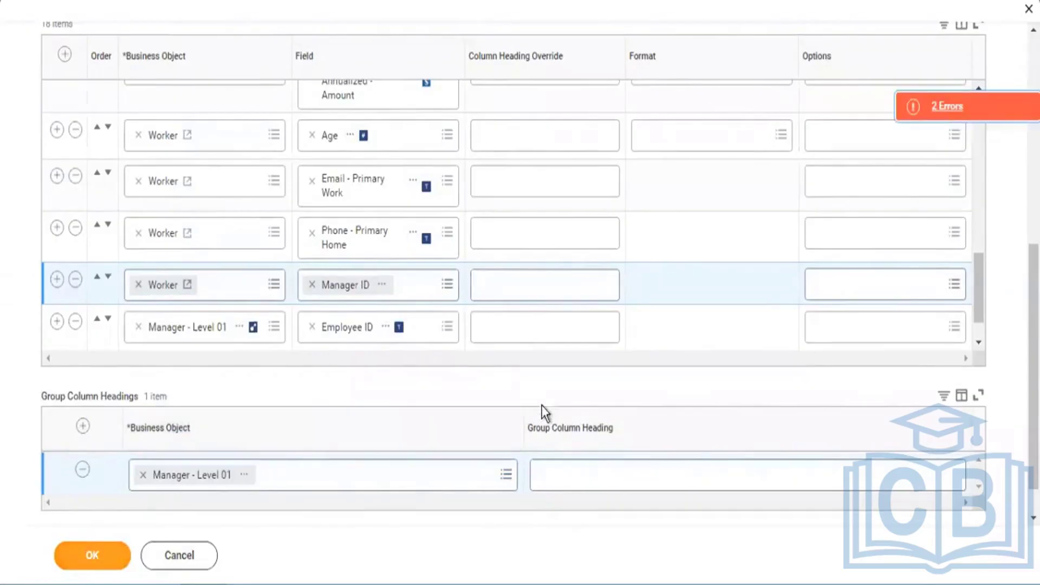
Enter Worker as the group column heading for Manager - Level 01 and try to save the report again.
left_click(708, 475)
type("r")
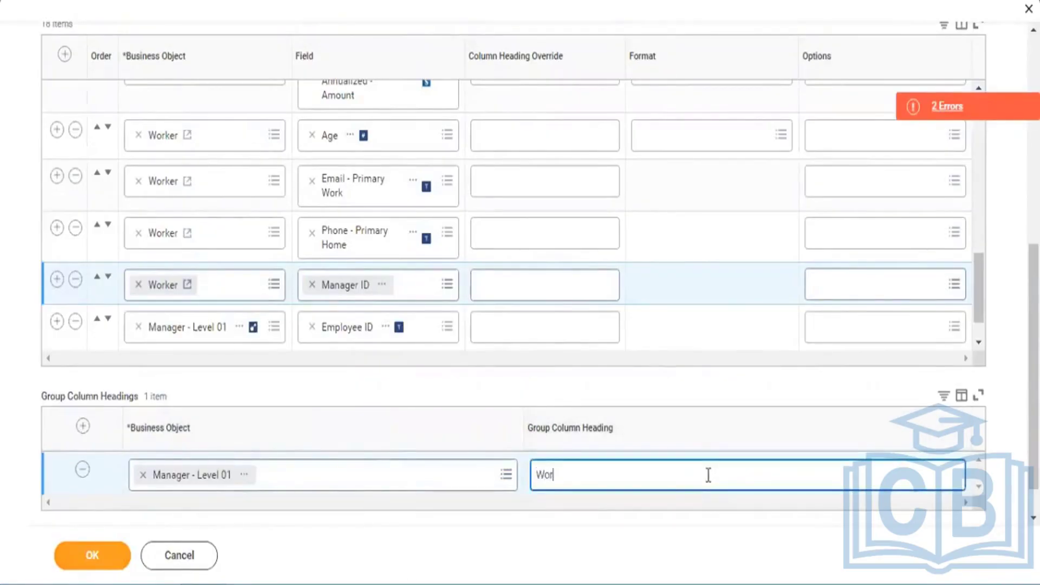
type("ker")
left_click(81, 555)
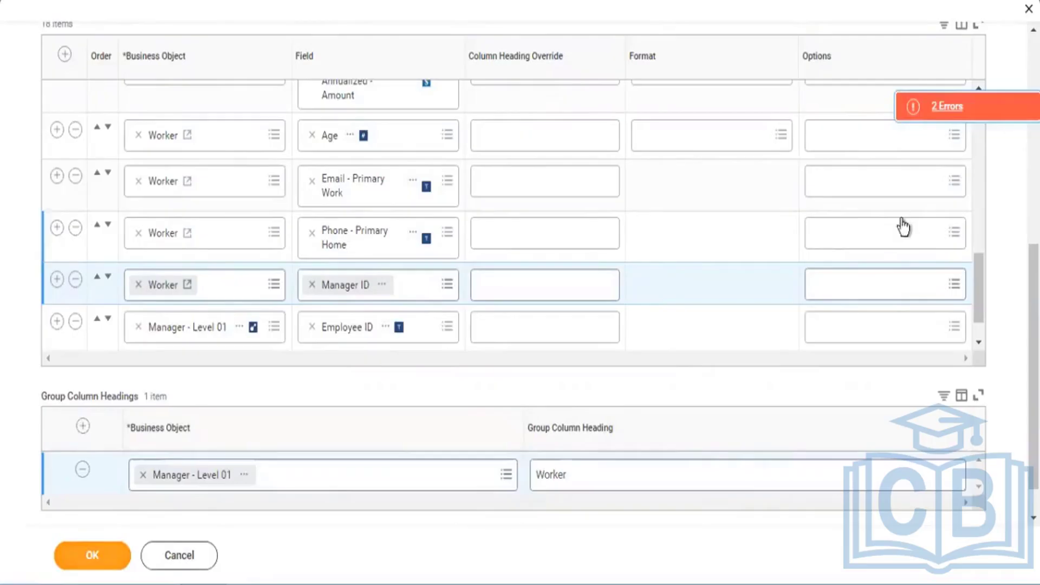
Examine the error details of the report definition and the last row of the columns table.
left_click(936, 108)
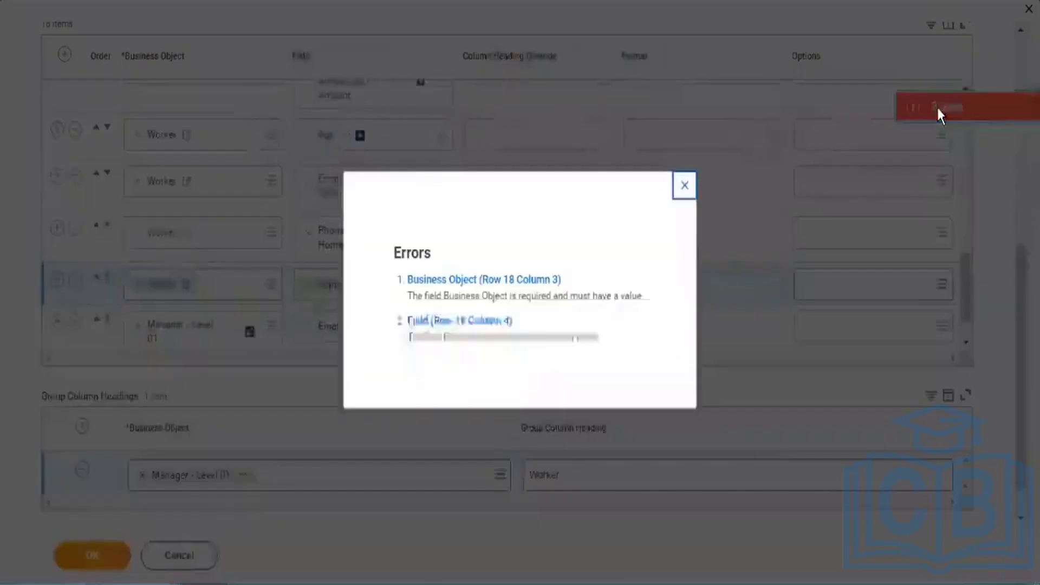
left_click(683, 187)
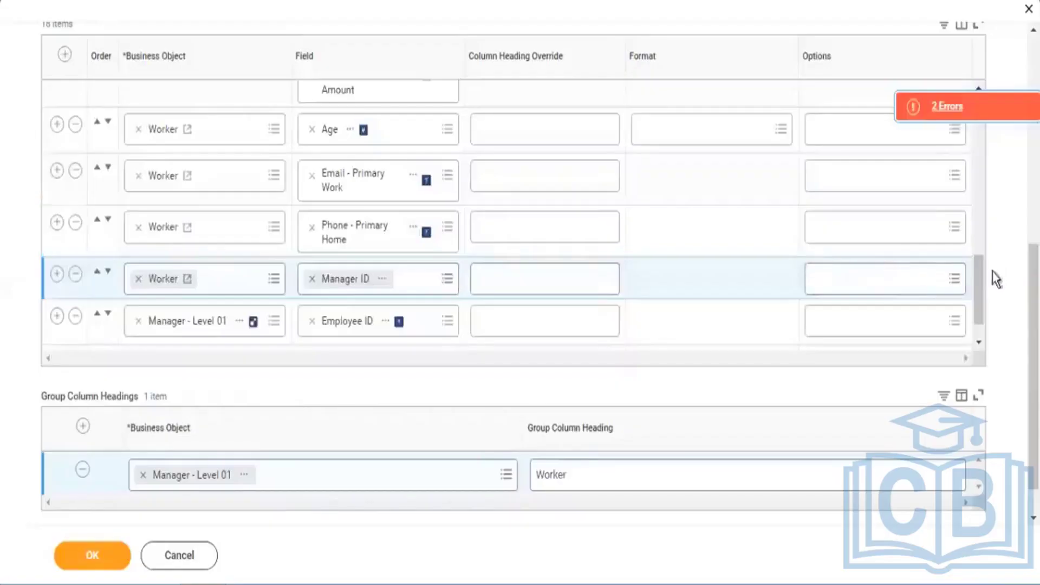
left_click_drag(981, 285, 966, 343)
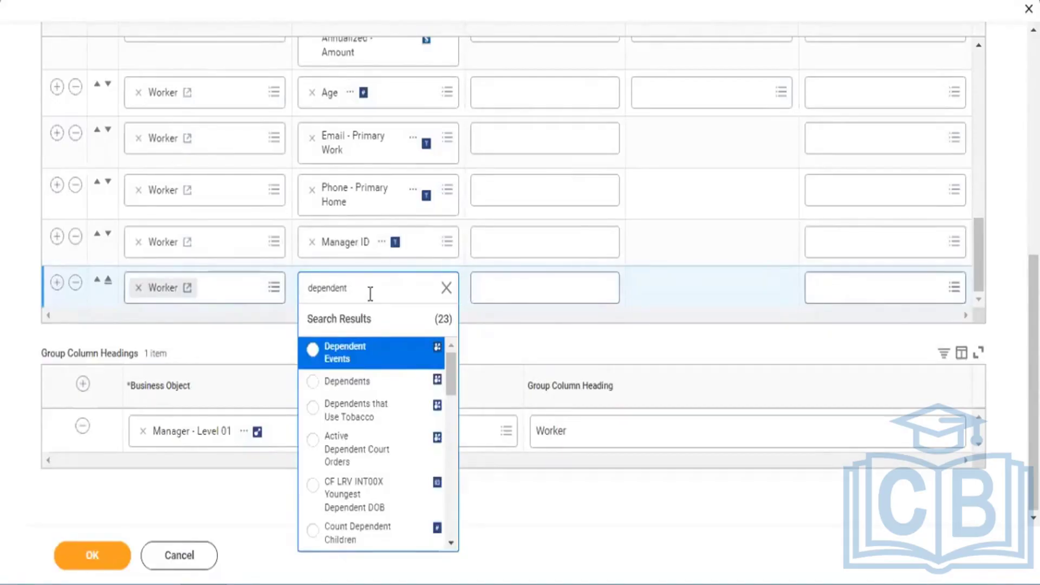
Copy the name Dependents from the field search results and add another column row below the empty Worker row.
right_click(341, 387)
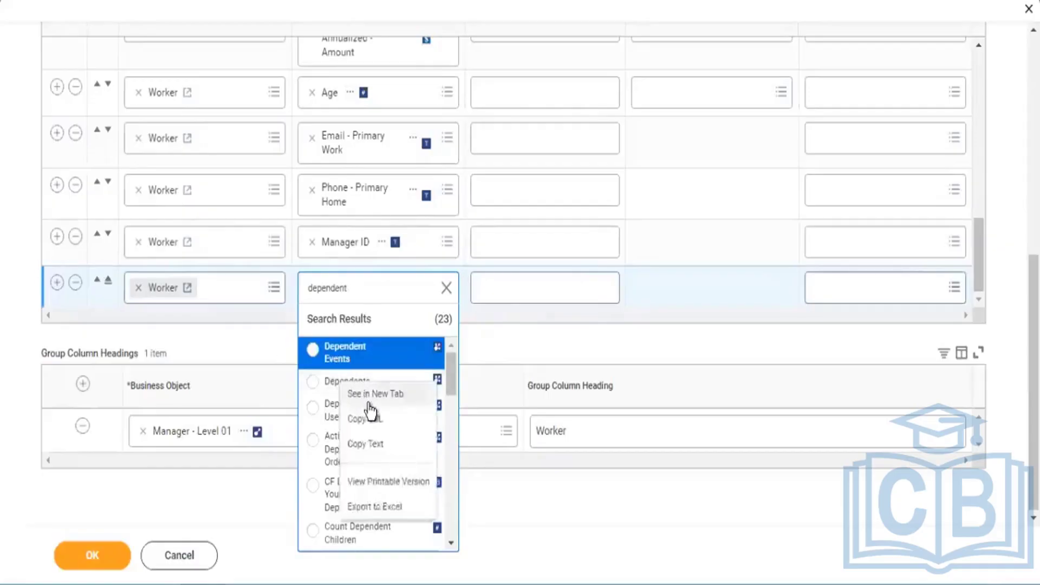
left_click(365, 448)
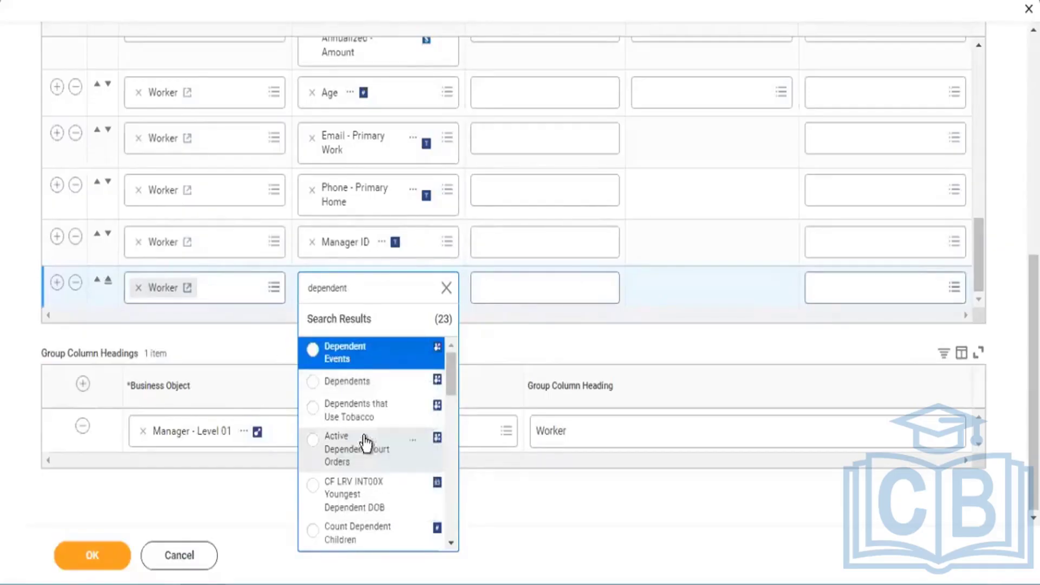
left_click(56, 285)
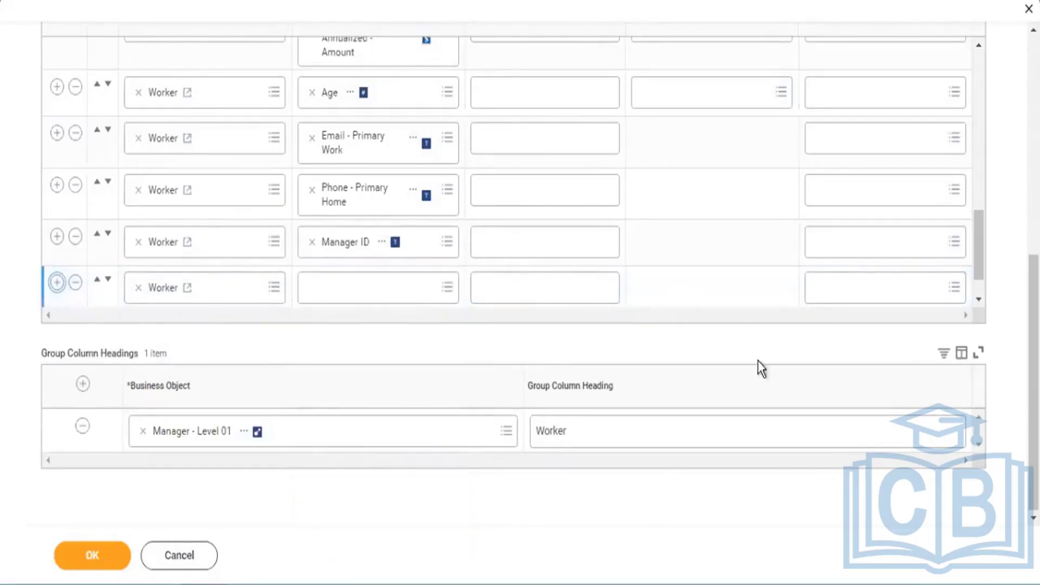
Replace the business object Worker with Dependents in the row directly below Manager ID, using the copied name.
left_click(980, 298)
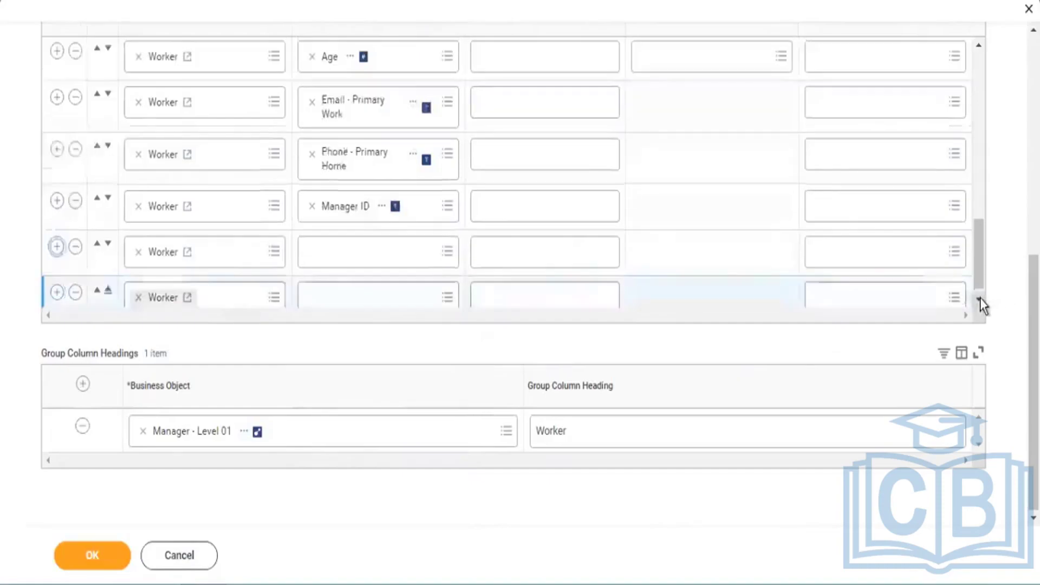
left_click(138, 252)
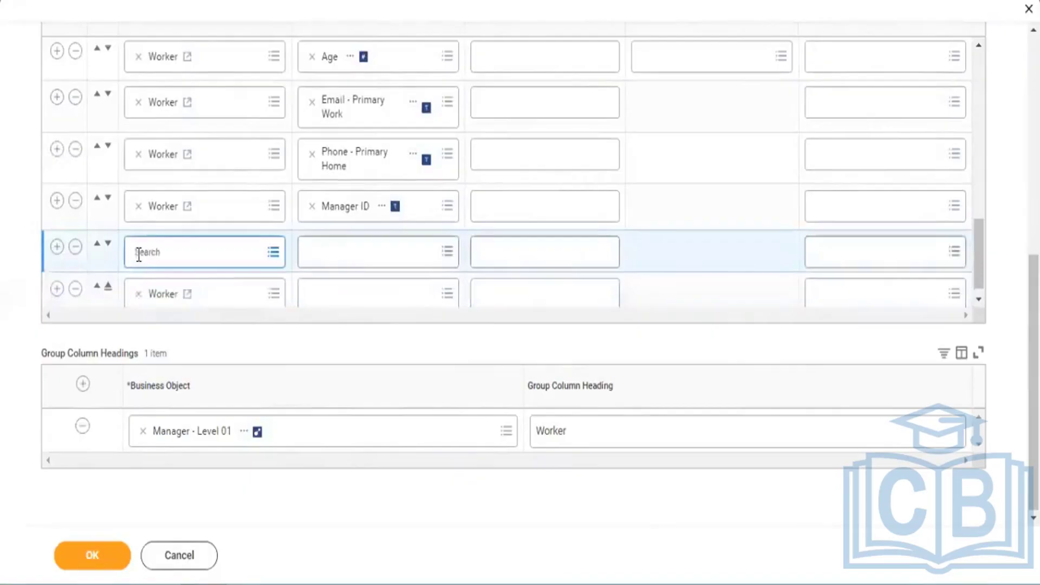
key("ctrl+v")
key("Return")
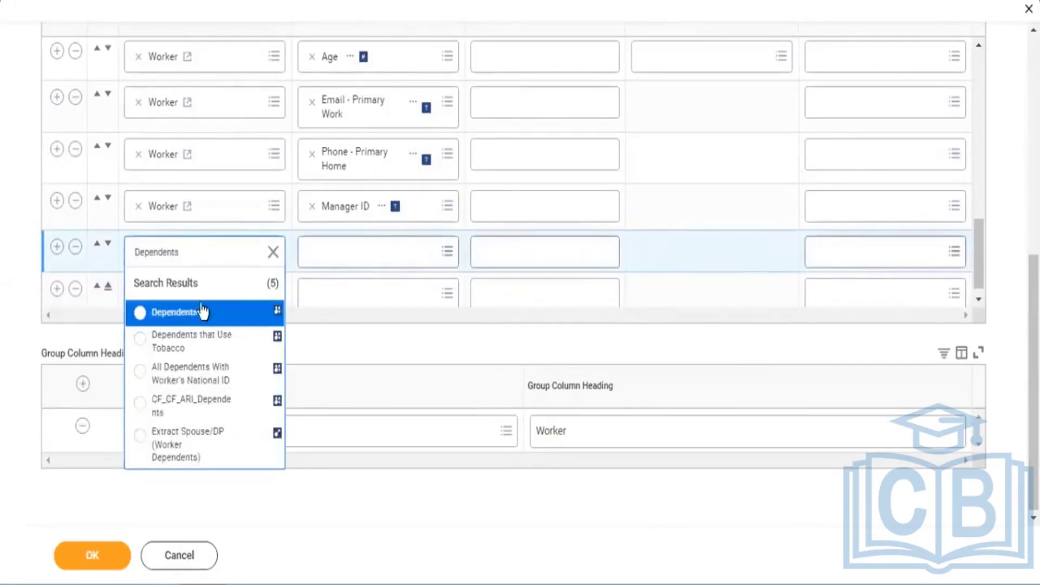
left_click(198, 314)
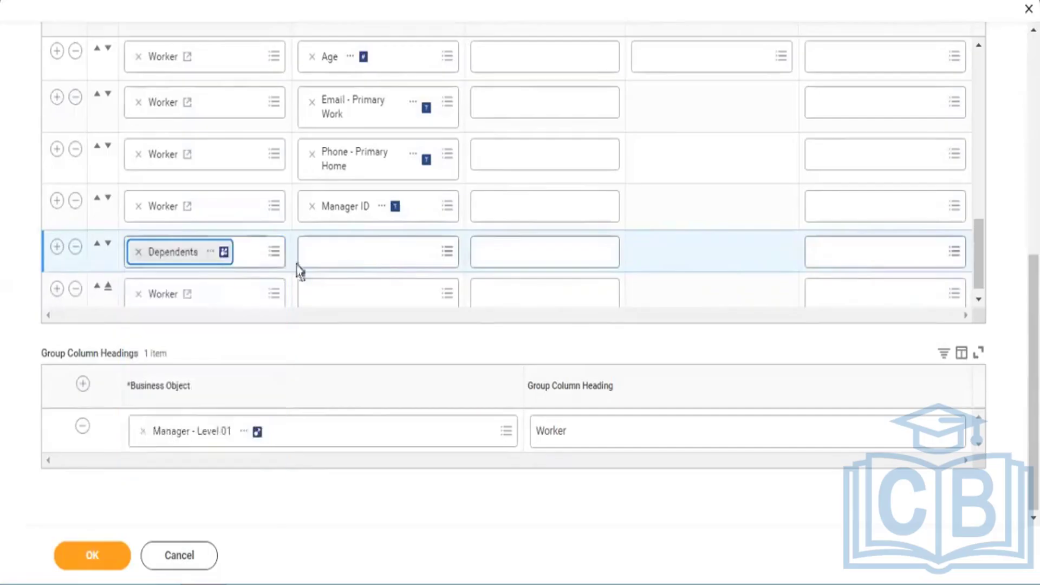
Set the field of the Dependents row below Manager ID to Dependent.
left_click(325, 252)
type("d")
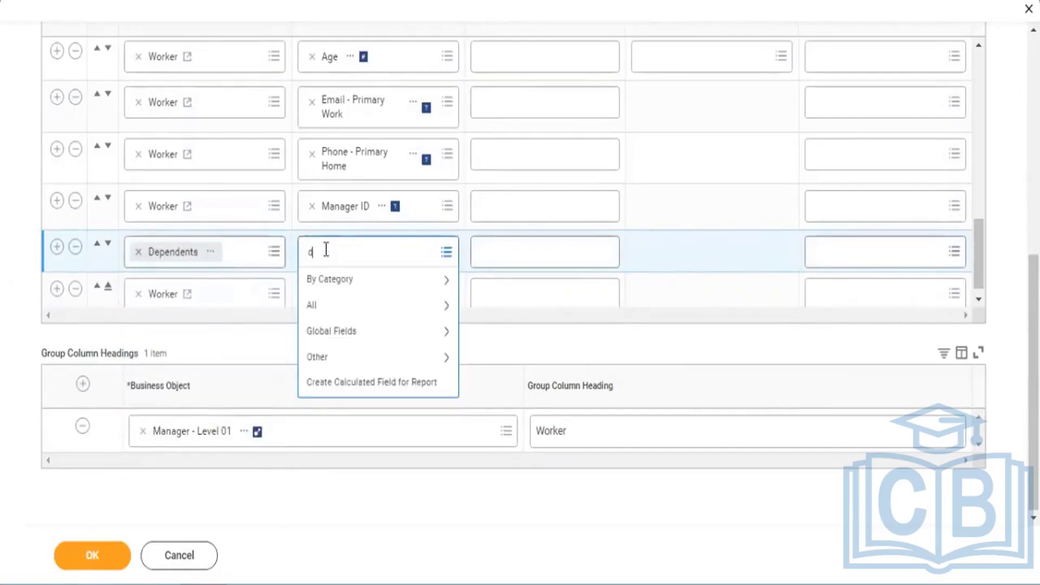
type("ependent")
key("Return")
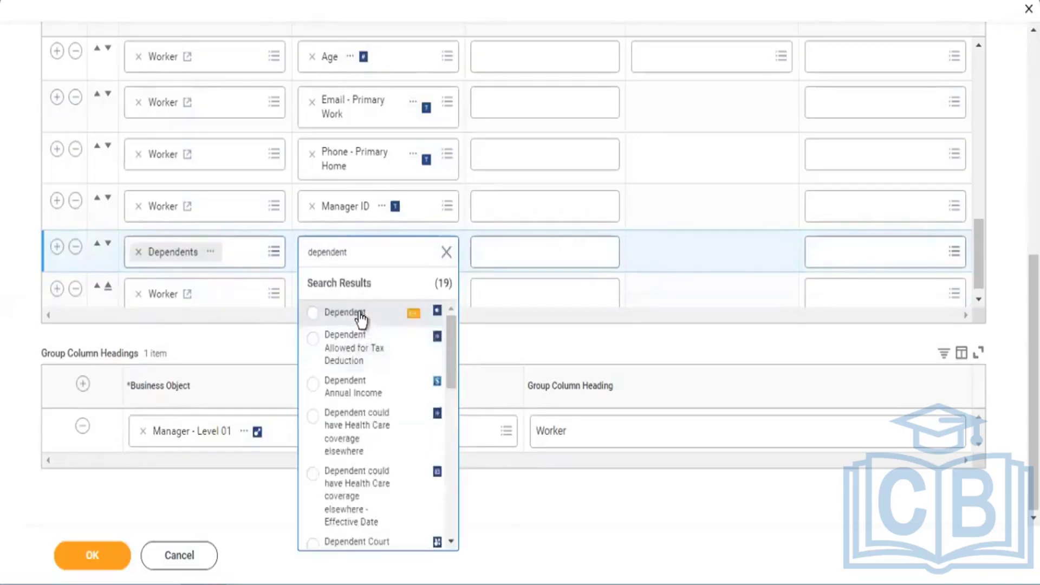
left_click(358, 312)
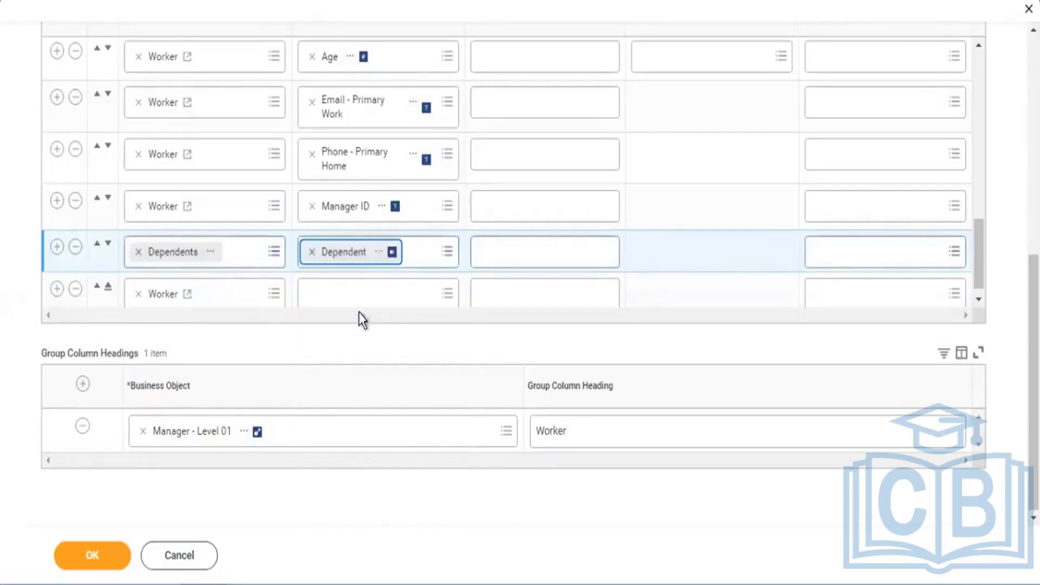
Copy the field name Dependent and search for it among the fields of the empty Worker row.
right_click(341, 263)
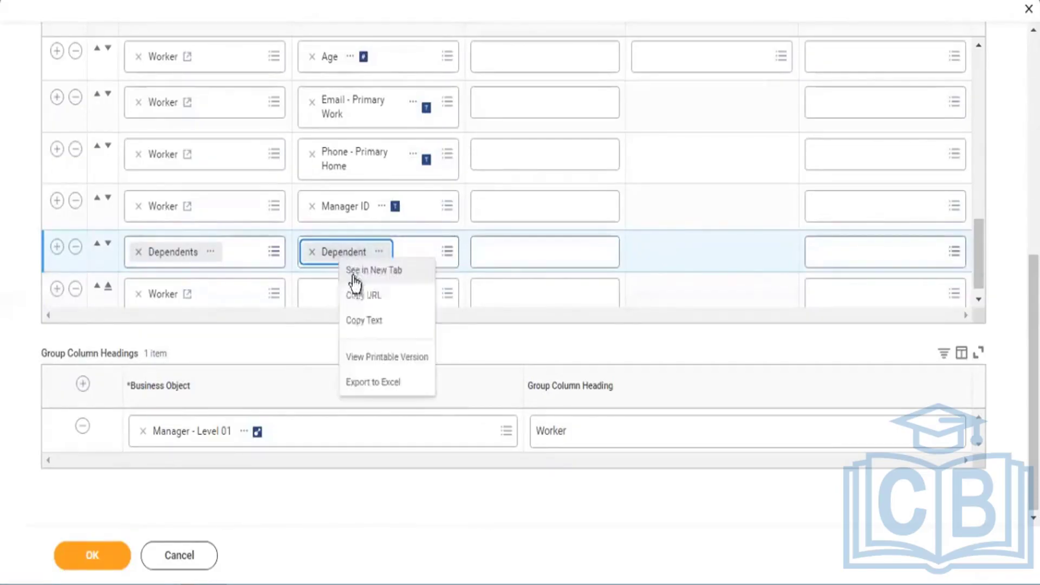
left_click(360, 322)
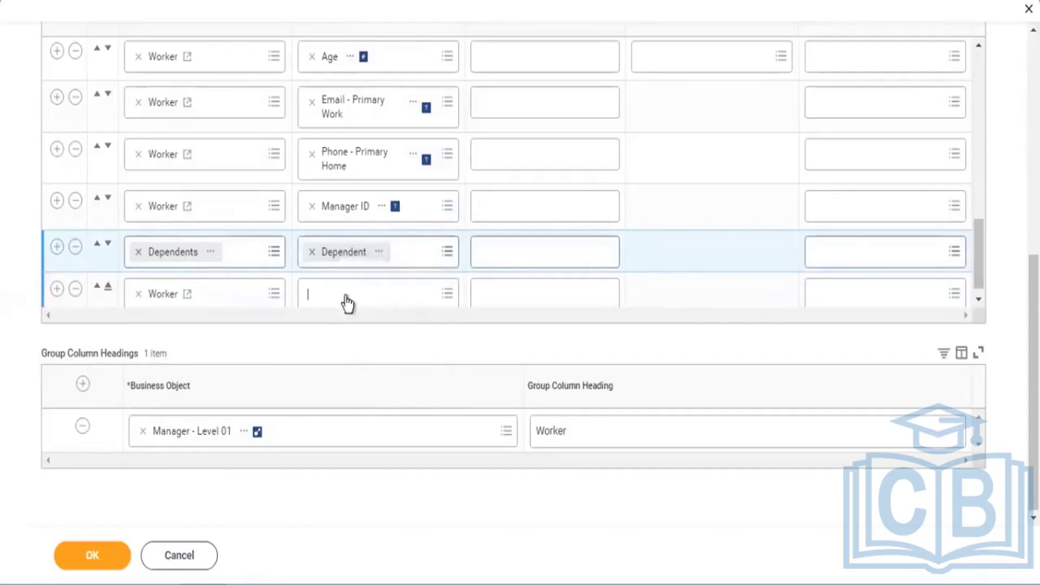
key("ctrl+v")
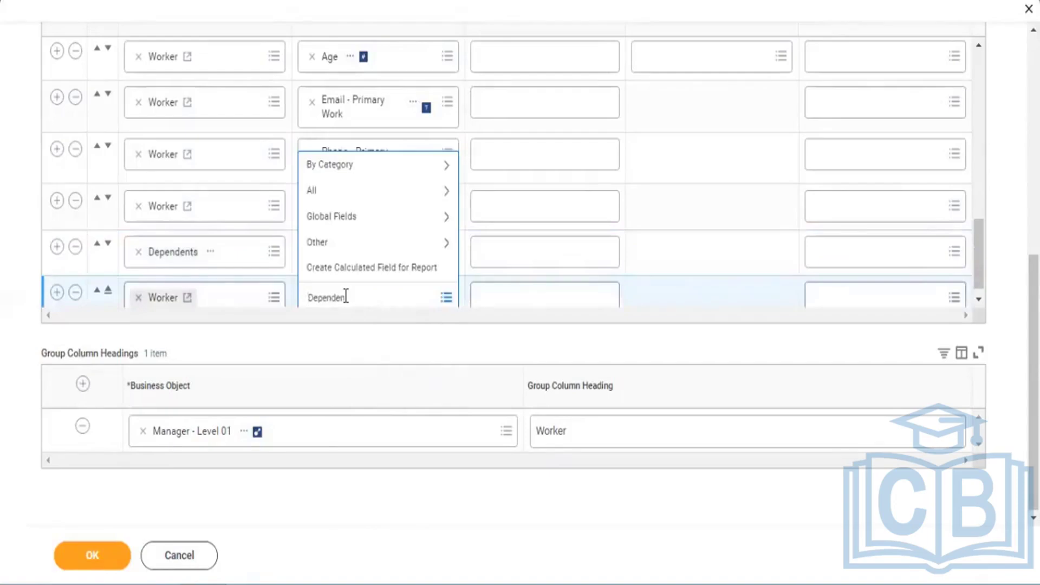
key("Return")
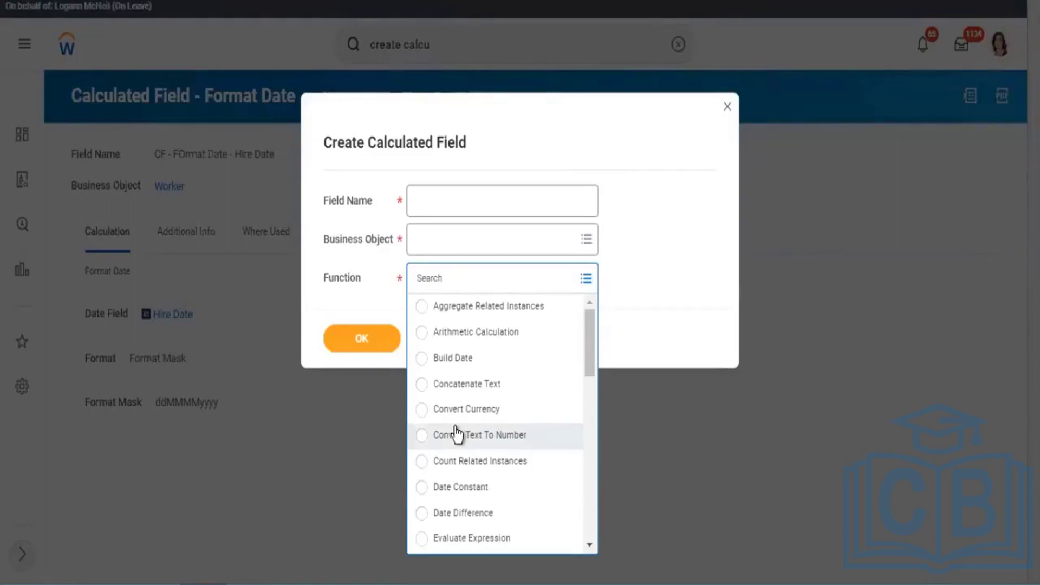
Name the new calculated field CF - Lookup - Depedent and set its business object to Worker.
left_click(466, 196)
type("CF ")
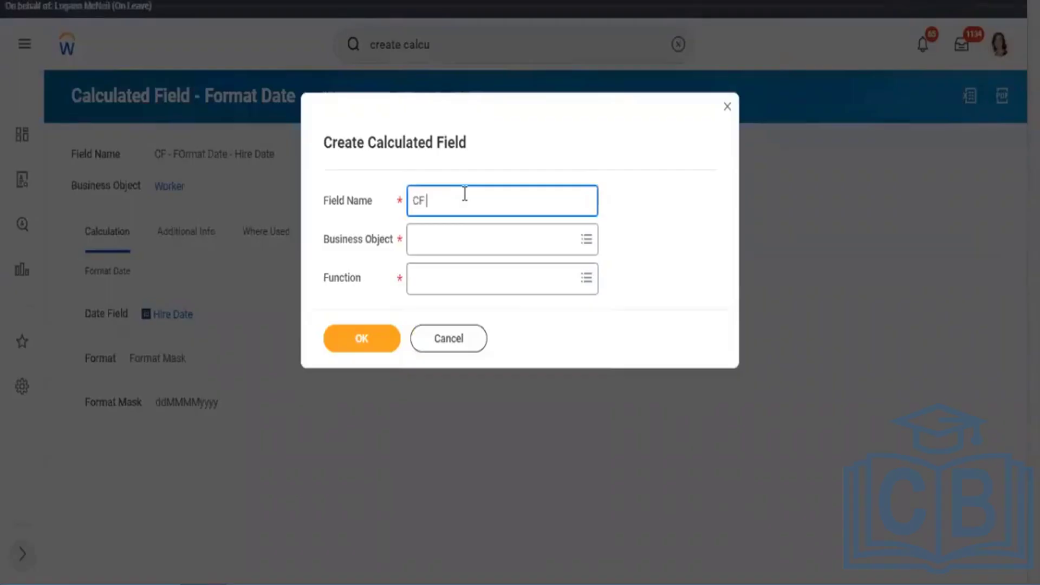
type("- Lookup")
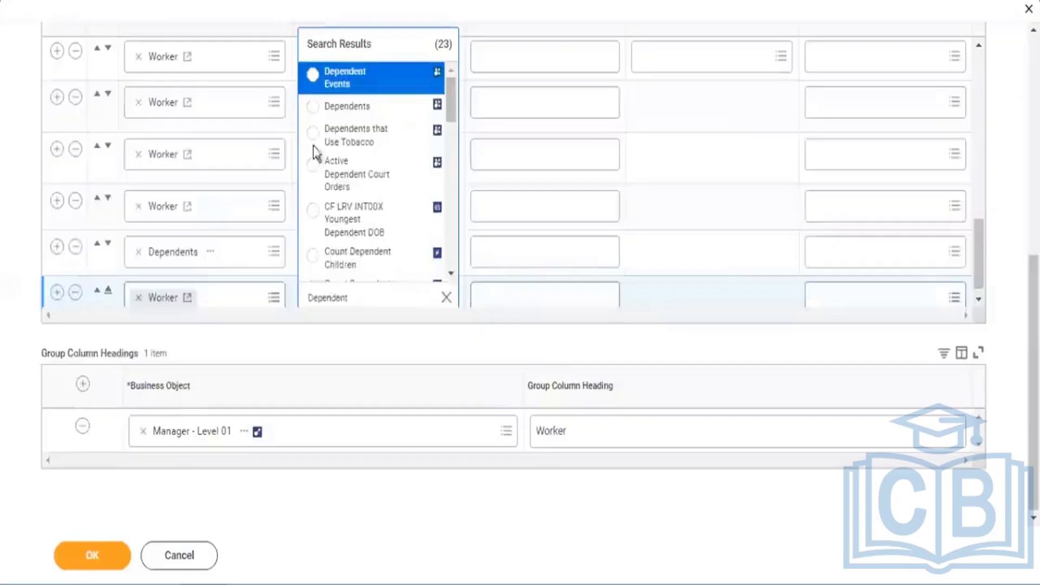
left_click_drag(320, 275, 376, 30)
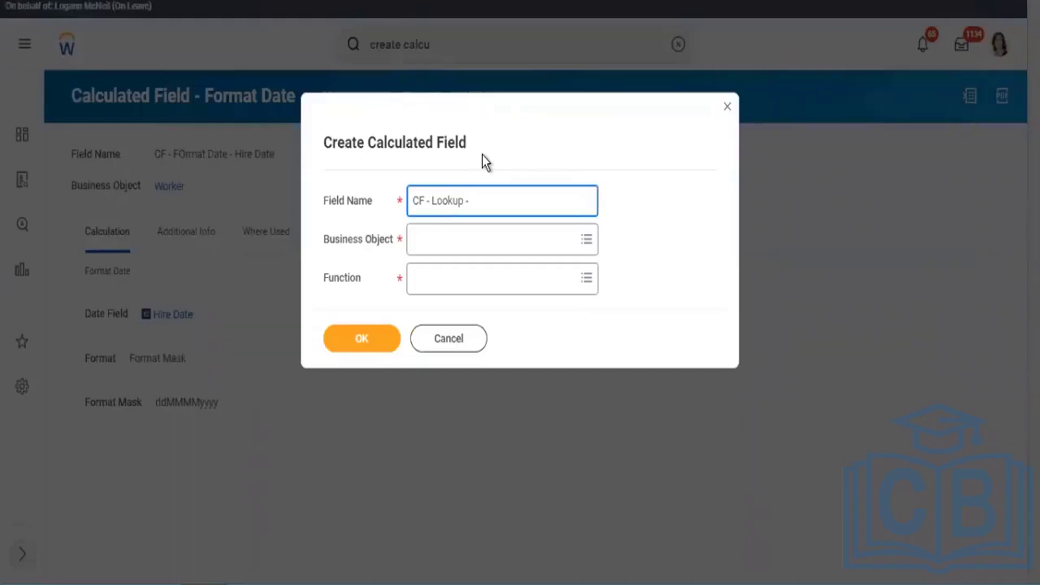
type("Depedent")
left_click(457, 239)
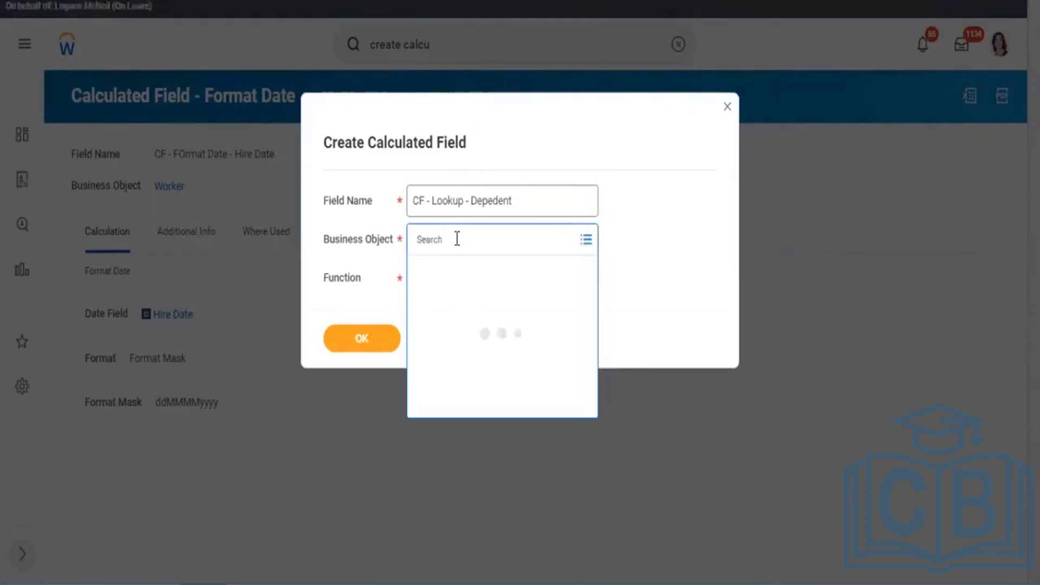
type("worker")
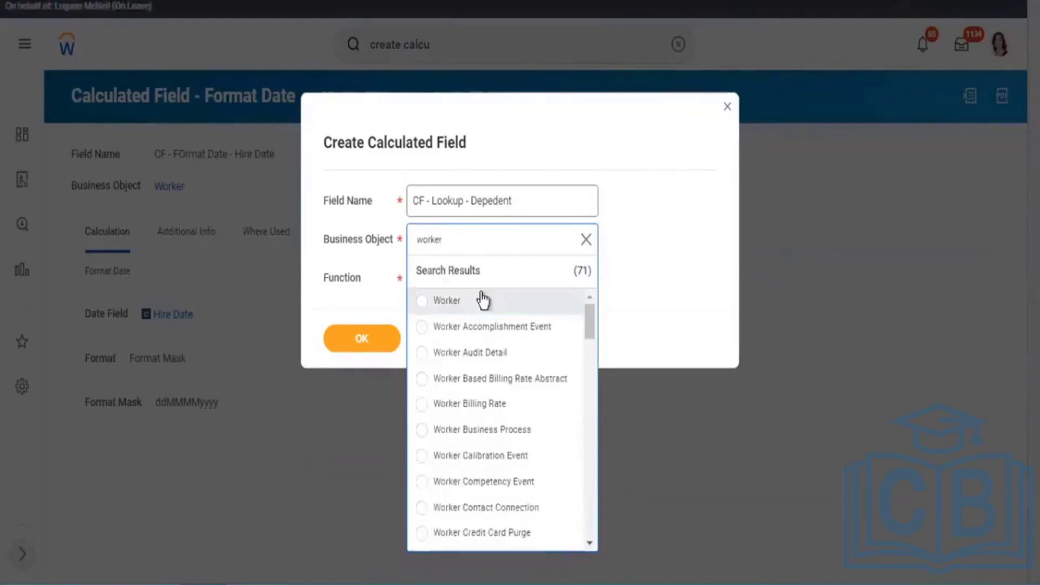
left_click(472, 311)
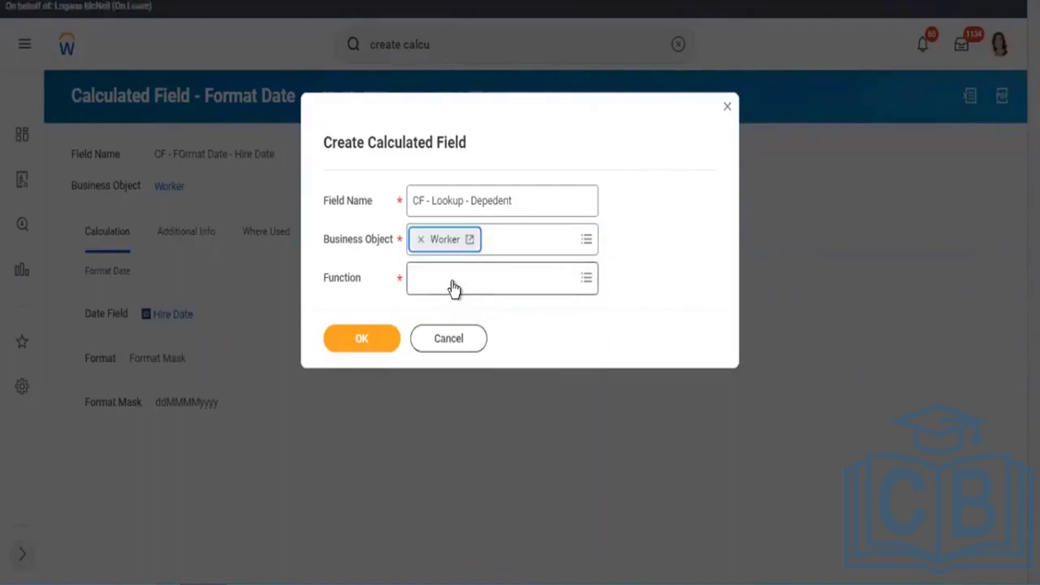
Set the calculated field's function to Lookup Related Value and continue to its calculation settings.
left_click(452, 280)
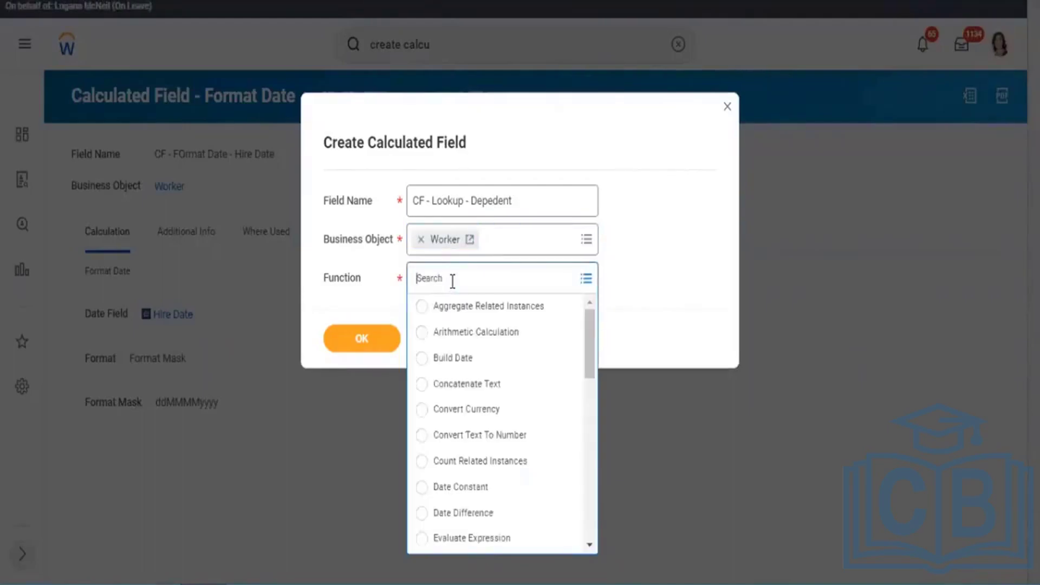
type("lookup")
key("Return")
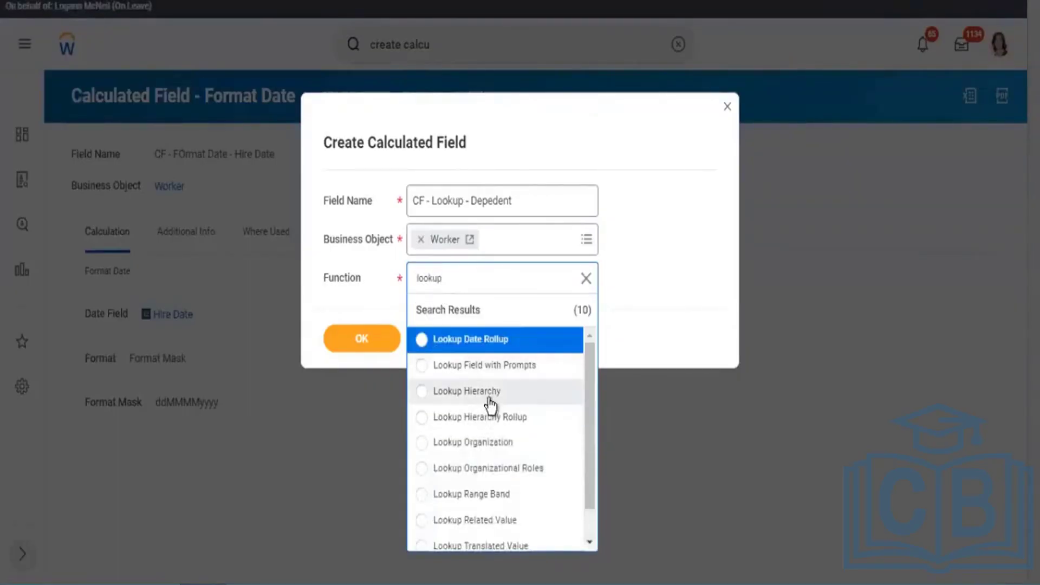
left_click(502, 522)
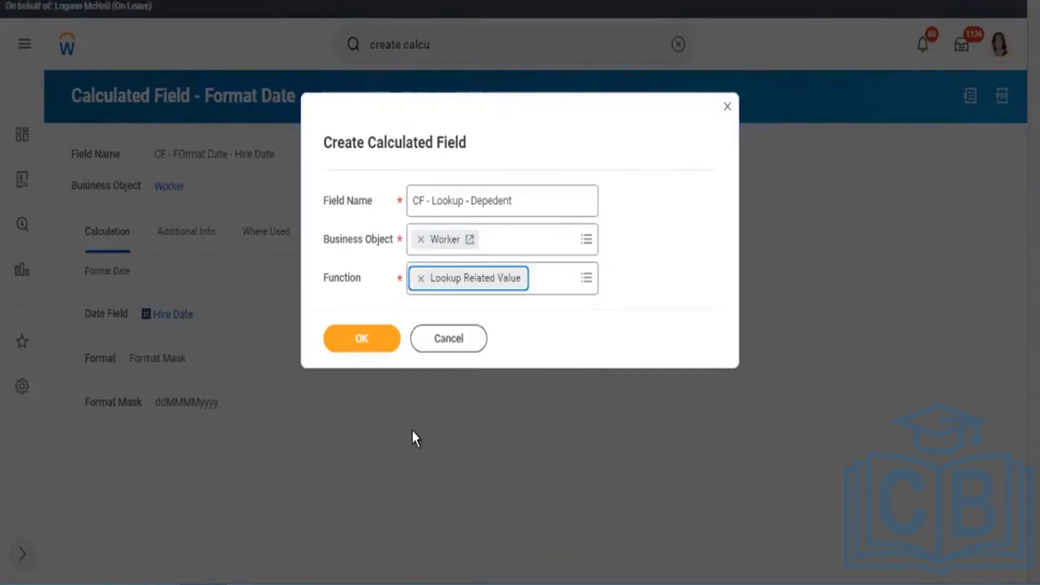
left_click(372, 347)
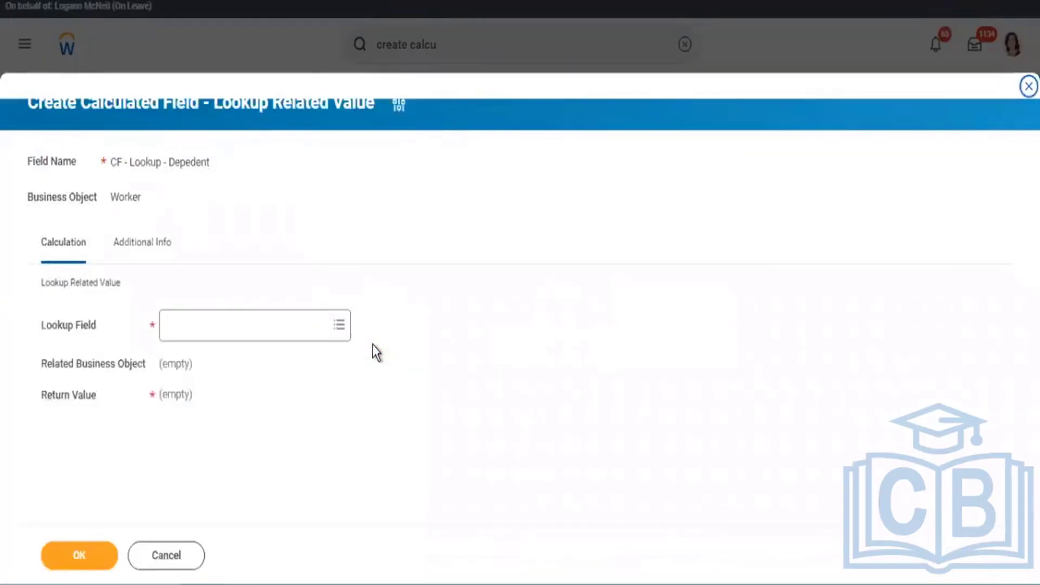
Search the available lookup fields for dependent and close the results without choosing one.
left_click(246, 325)
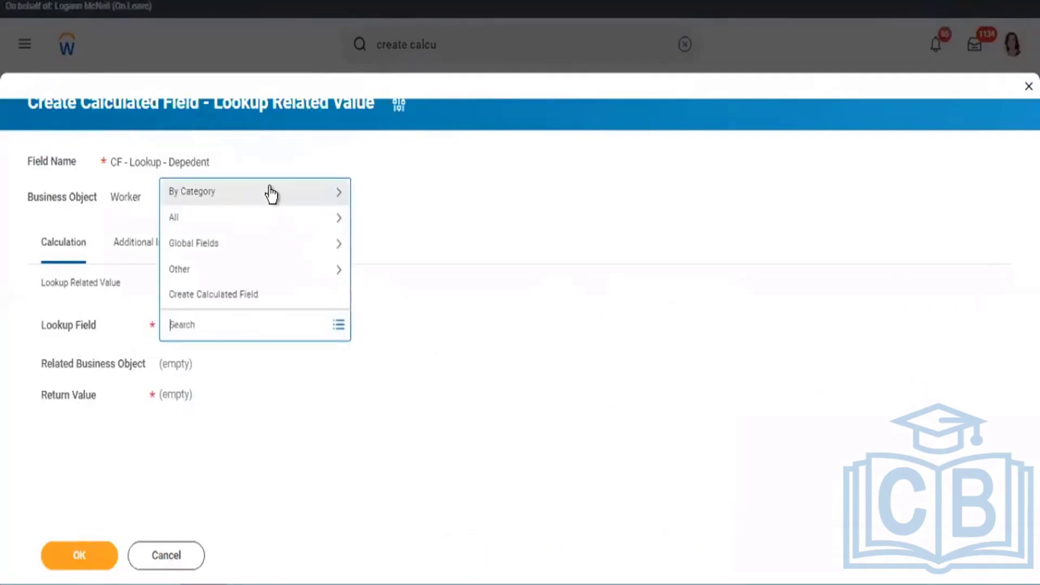
type("=====")
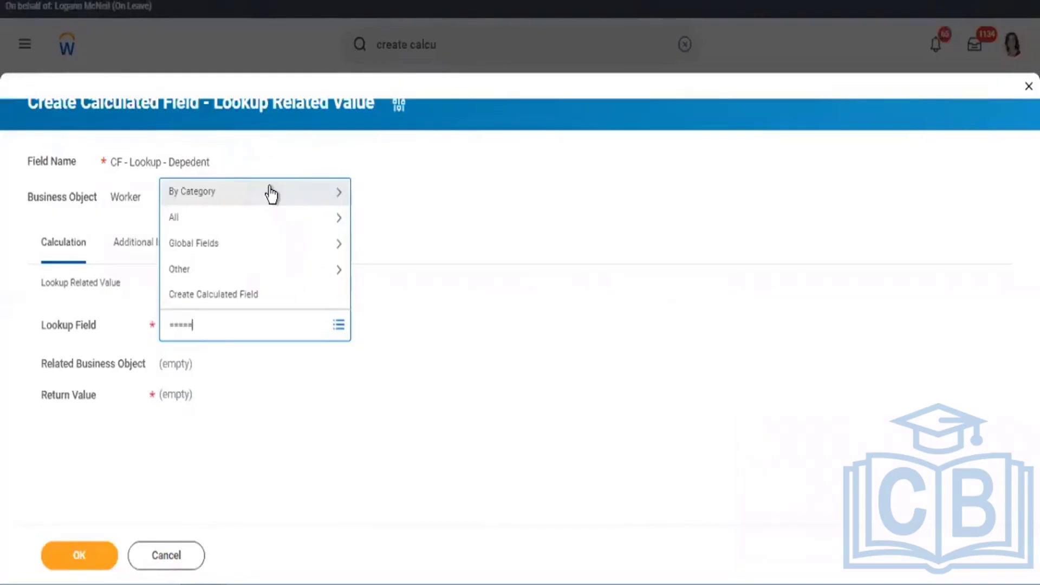
type("depee")
key("BackSpace")
key("ctrl+a")
key("BackSpace")
type("depedent")
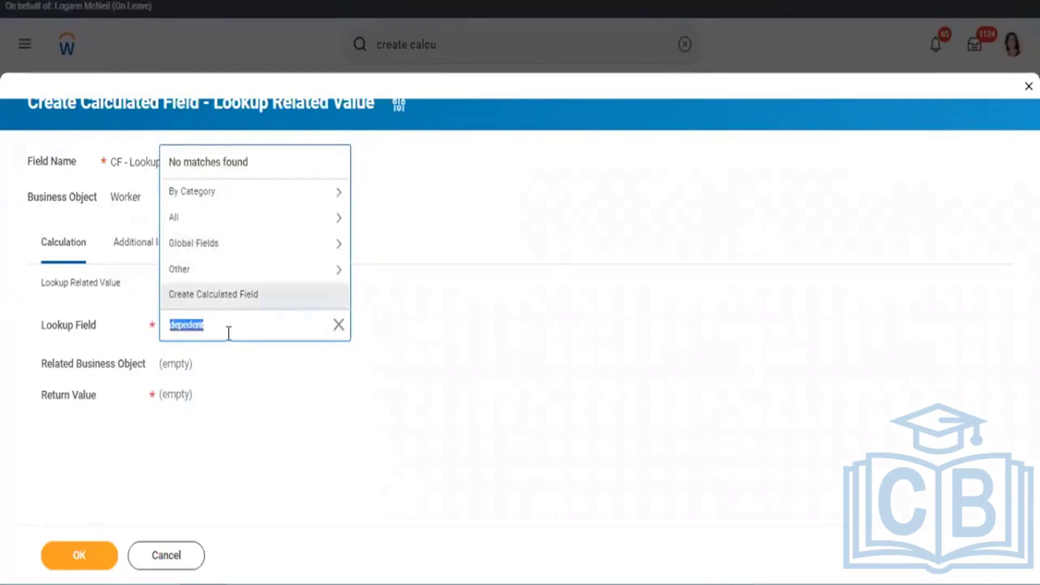
left_click(204, 325)
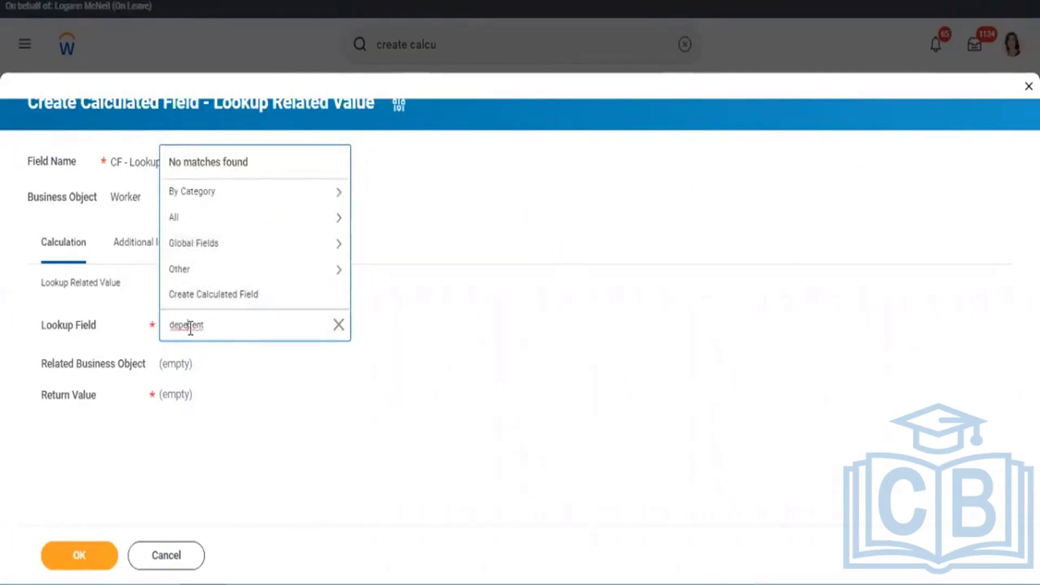
left_click(190, 326)
type("n")
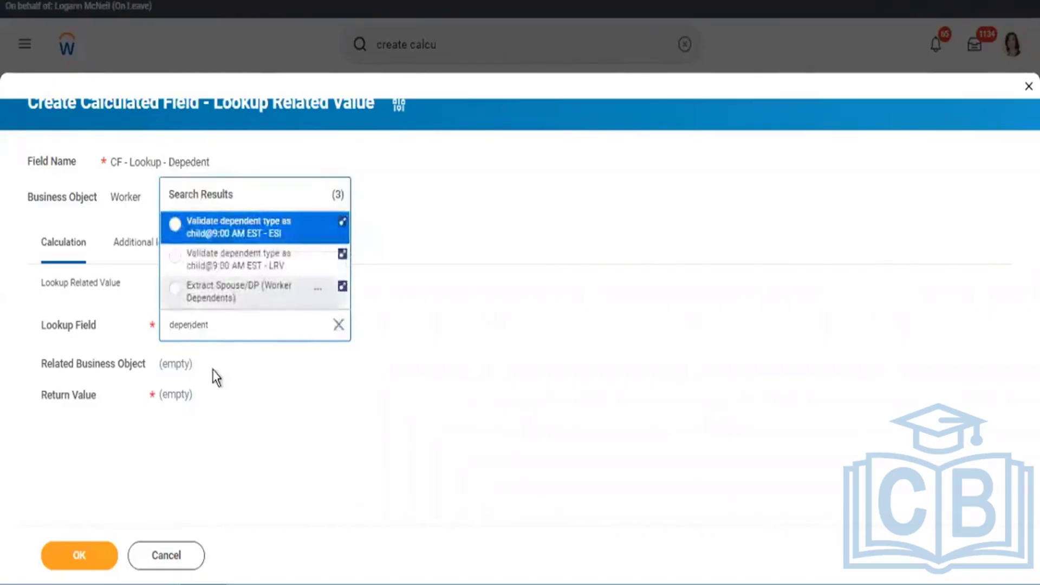
left_click(212, 386)
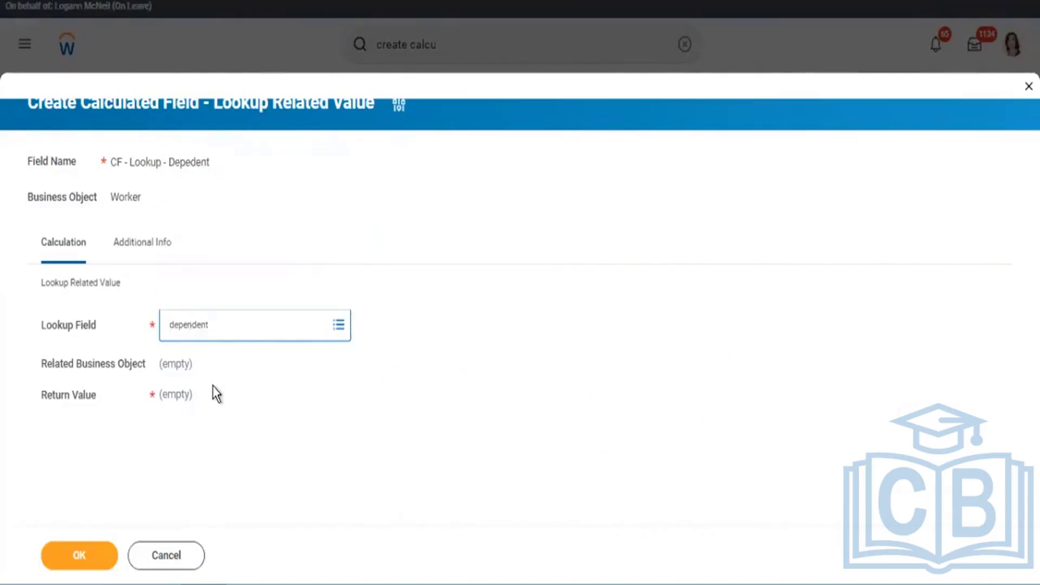
Search the lookup fields for dependen and choose Extract Spouse/DP (Worker Dependents) as the lookup field.
left_click(226, 334)
left_click(226, 334)
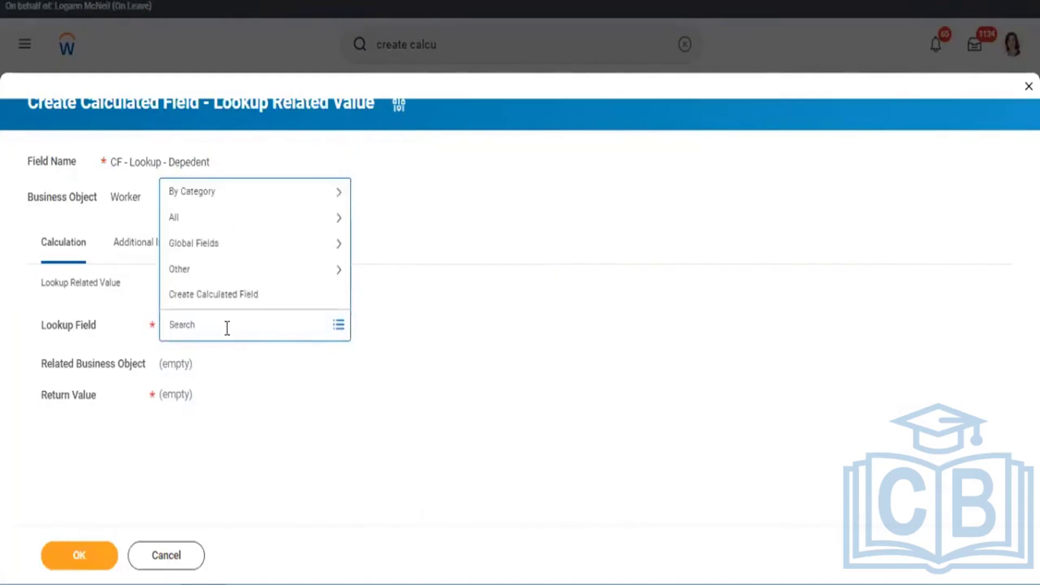
type("depeden")
key("Return")
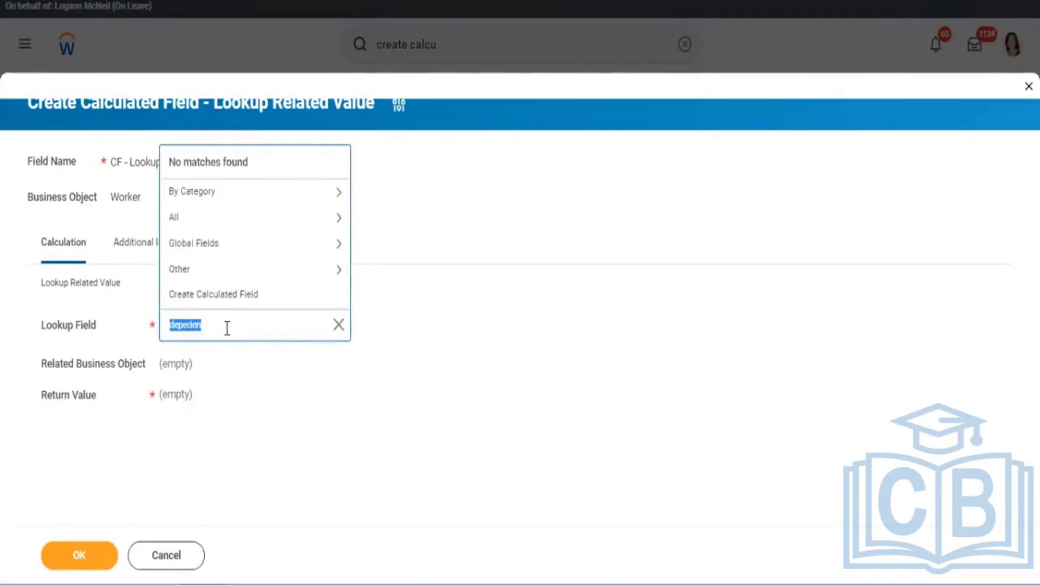
left_click(215, 327)
left_click(191, 326)
type("n")
key("Return")
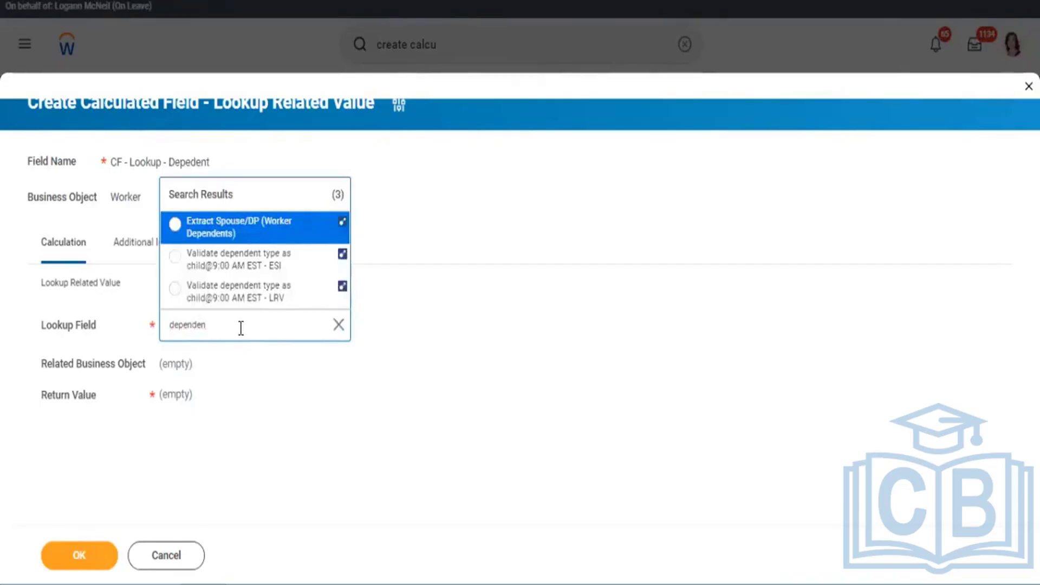
left_click(253, 231)
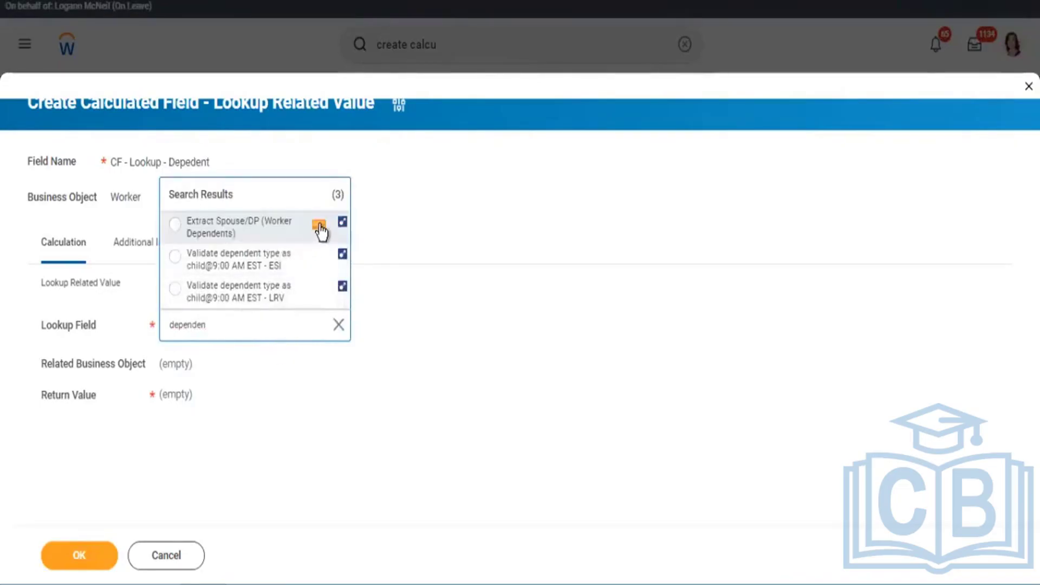
left_click(291, 242)
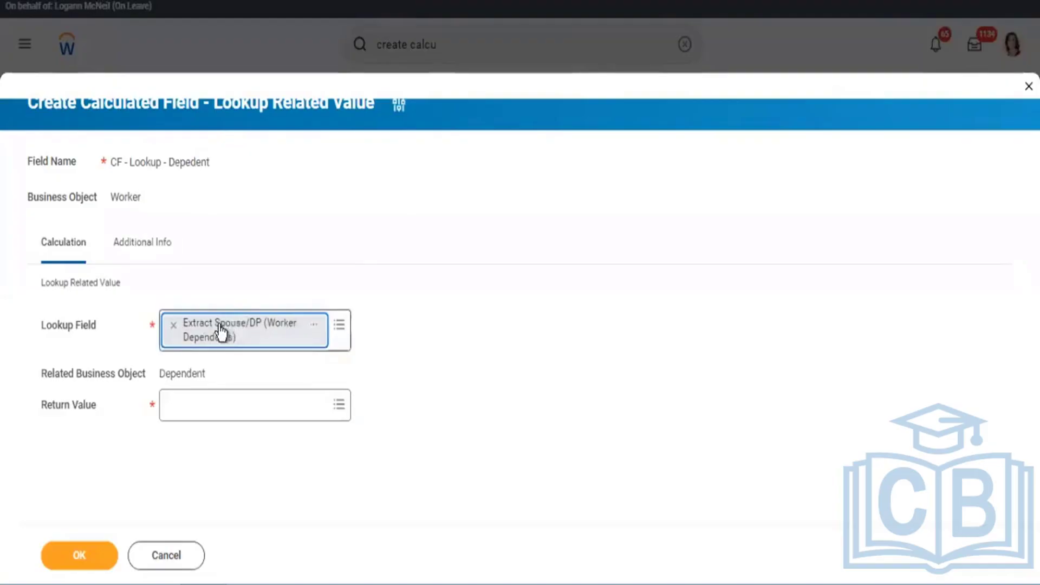
Remove Extract Spouse/DP (Worker Dependents) from the lookup field and search for Dependent and the shorter term Depe.
left_click(173, 325)
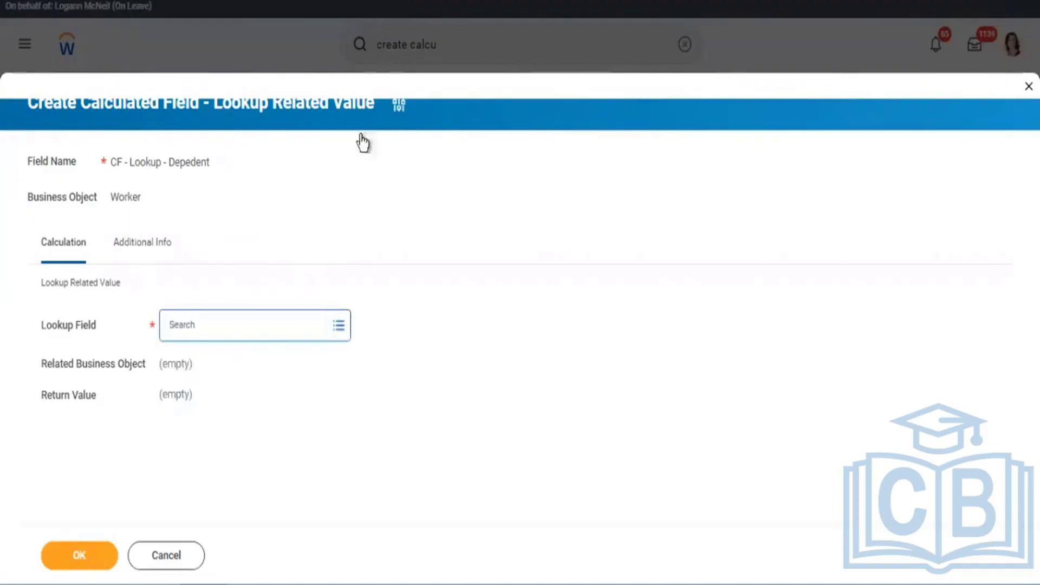
left_click(198, 324)
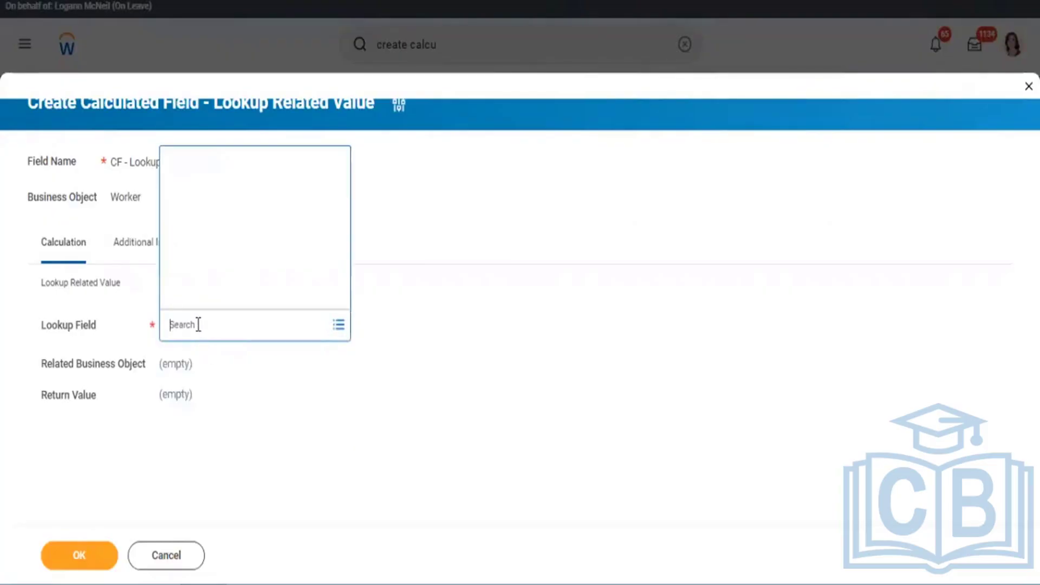
type("Dependent")
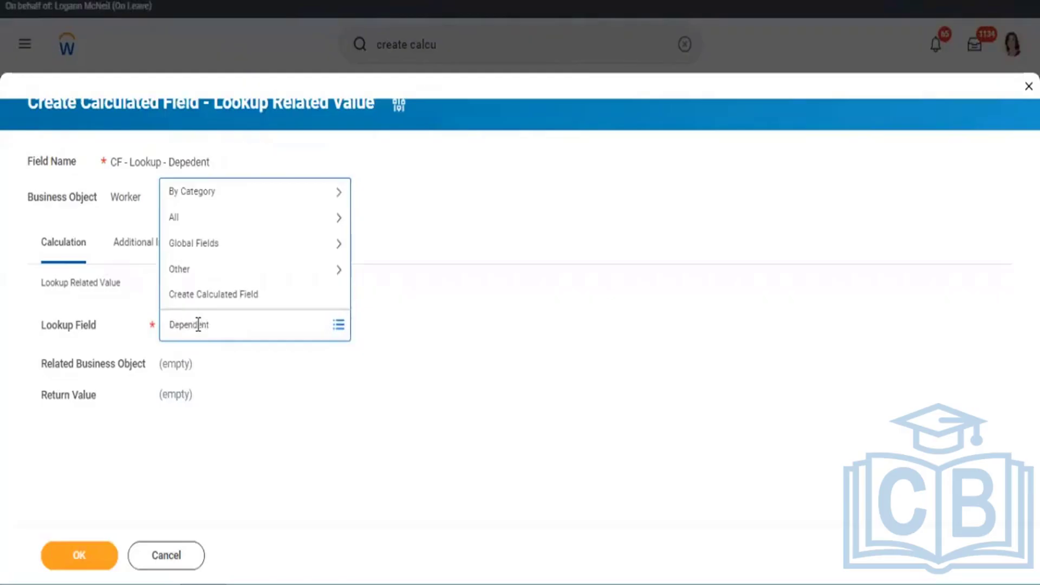
key("Return")
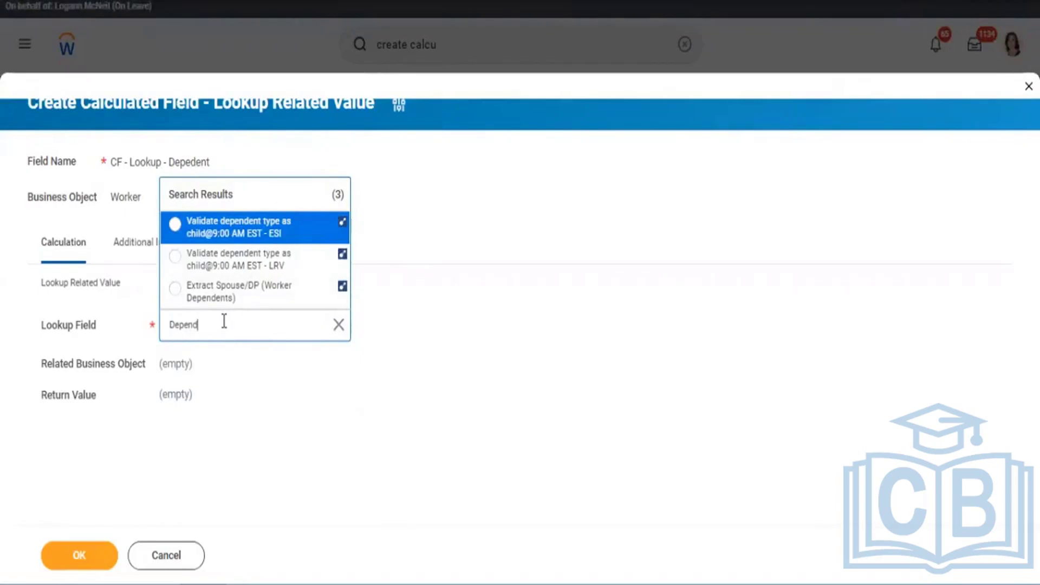
key("BackSpace")
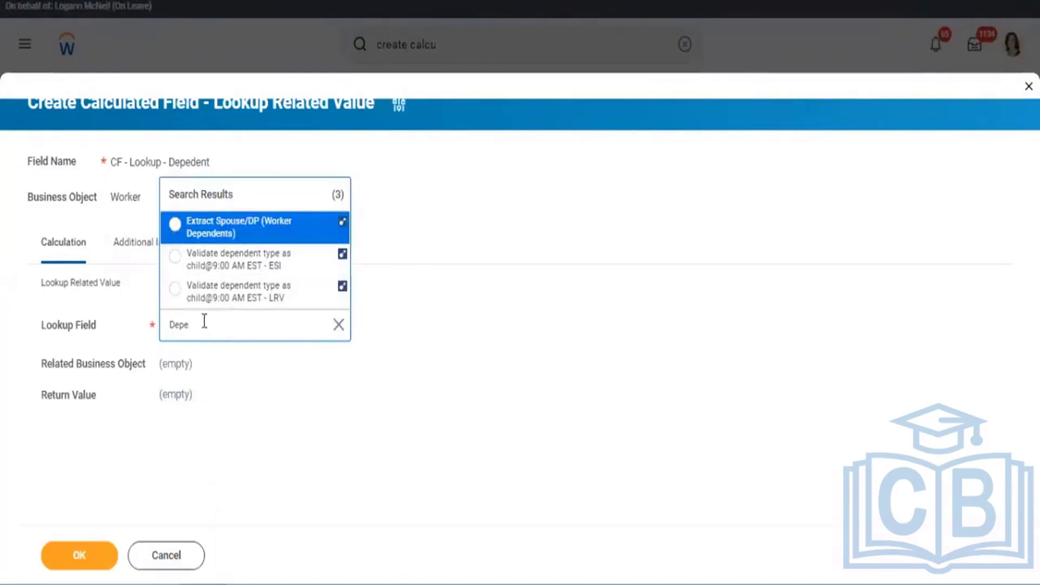
Search the lookup fields for Worker instead and close the results list.
key("BackSpace")
key("BackSpace")
key("BackSpace")
key("BackSpace")
type("Worker")
key("Return")
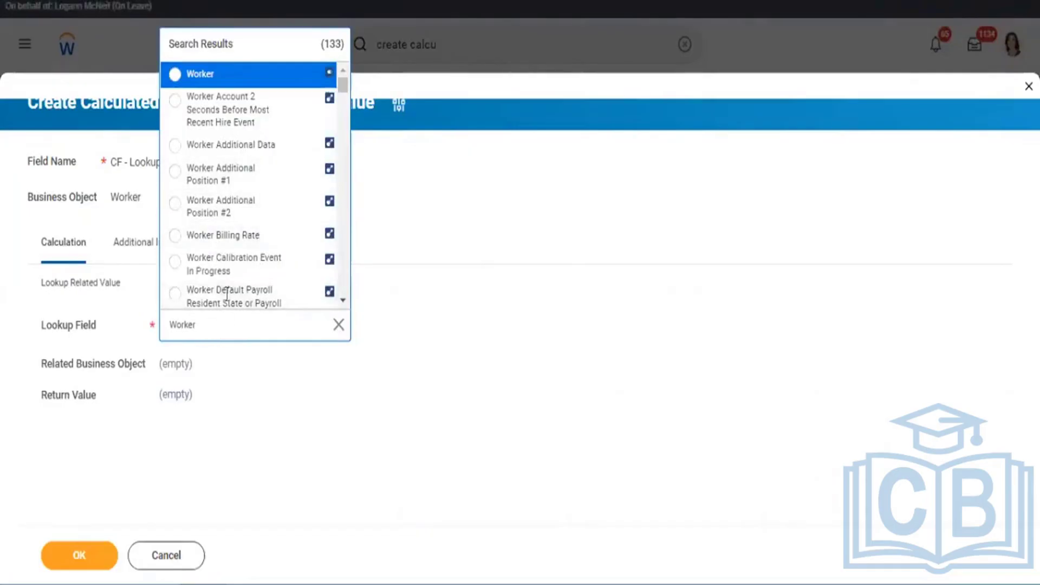
left_click(166, 427)
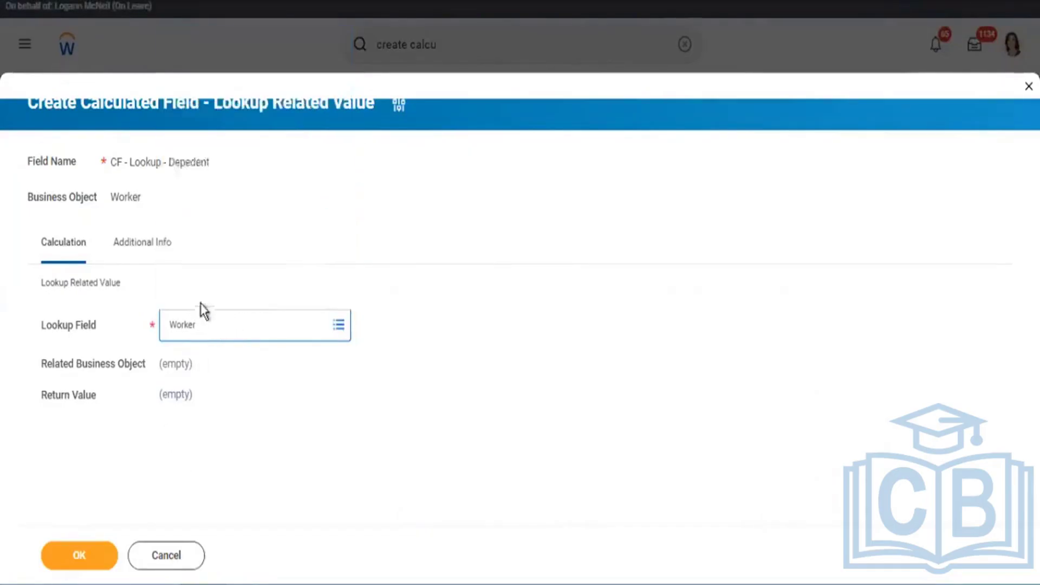
Clear the Worker search from the lookup field and duplicate the browser tab to work on a separate calculated field.
left_click(185, 324)
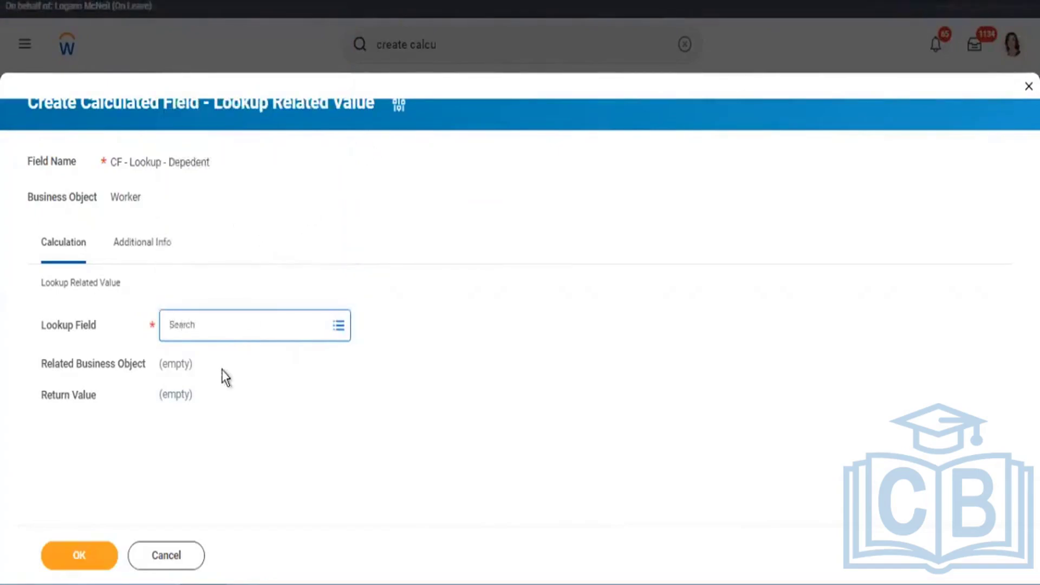
left_click(215, 324)
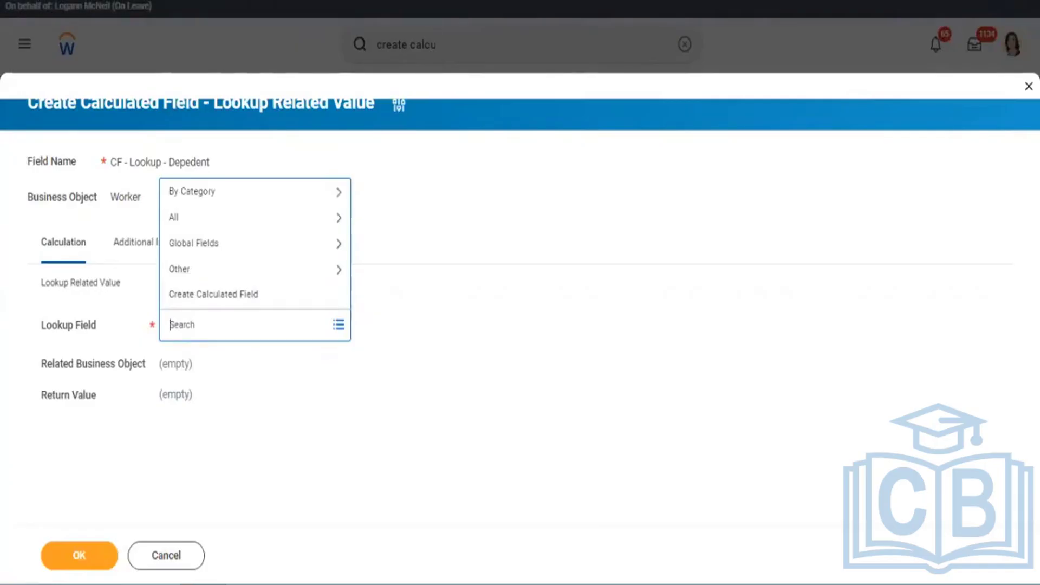
right_click(434, 1)
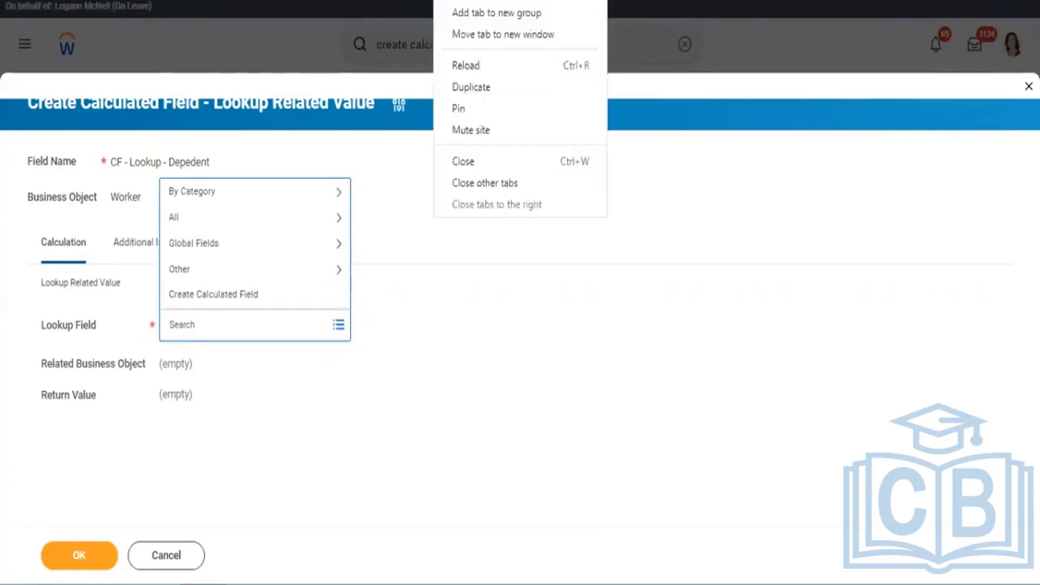
left_click(462, 87)
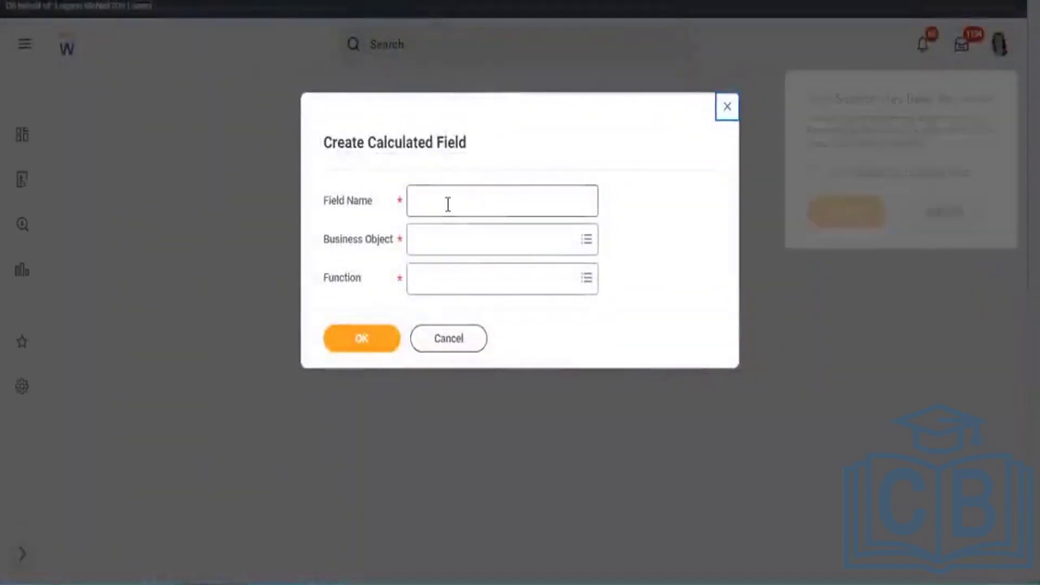
Name the new calculated field CF - ESI - Depedent and choose Worker as its business object.
left_click(448, 204)
type("CF - ES")
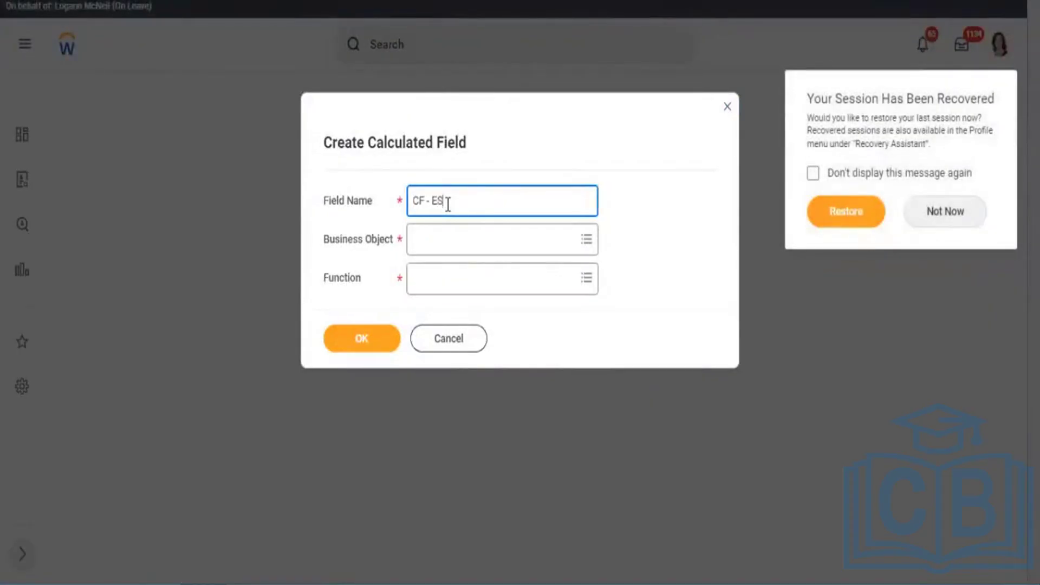
type("I - Depedent")
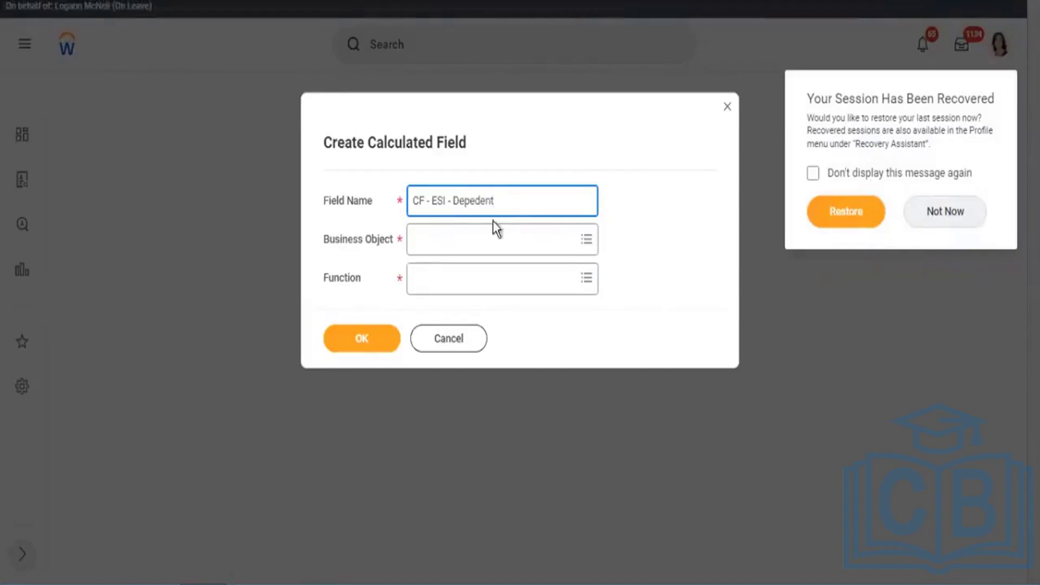
left_click(470, 247)
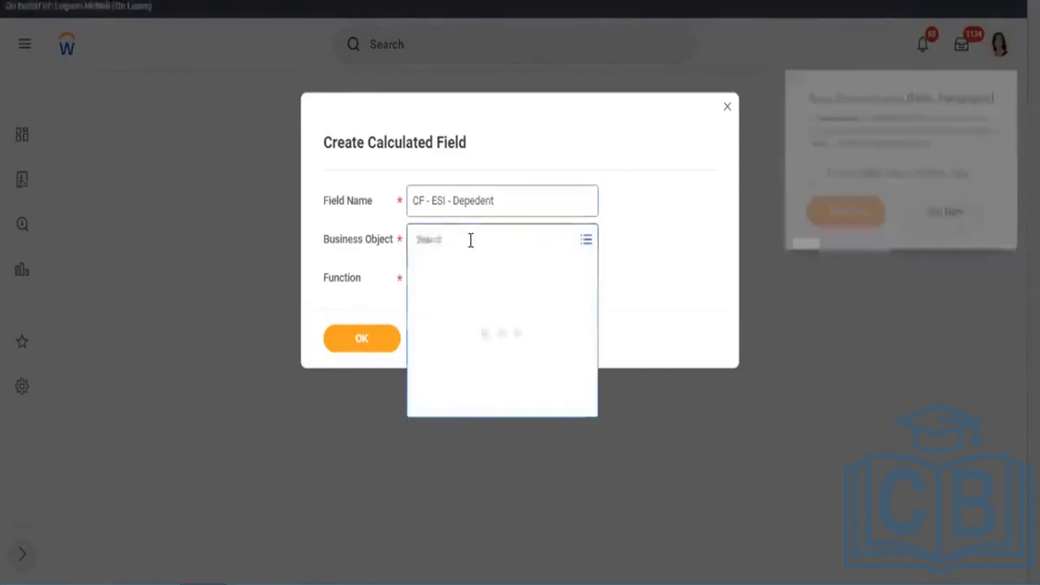
type("worker")
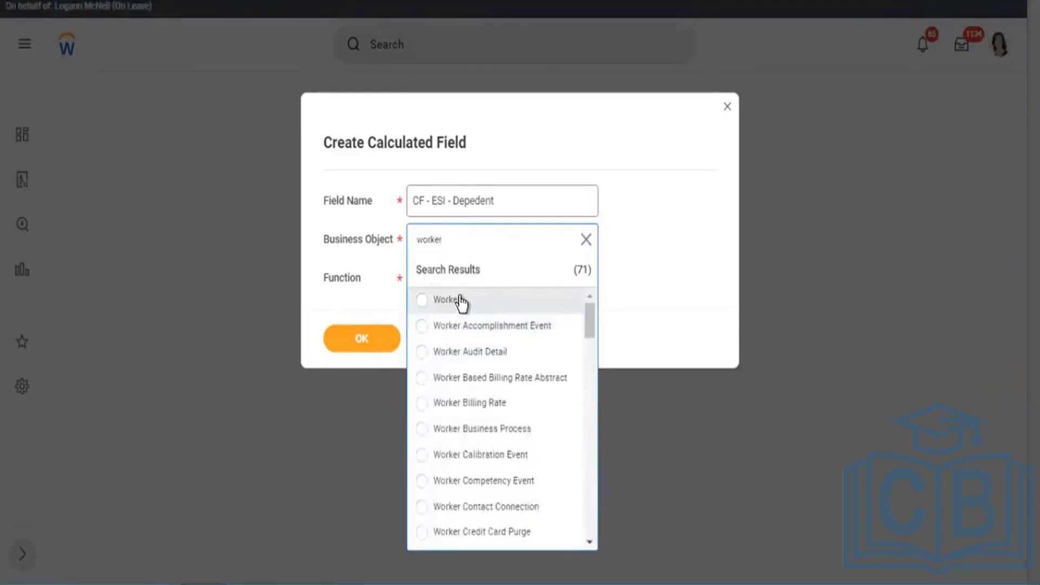
left_click(459, 301)
Choose Extract Single Instance as the calculated field's function and continue to its calculation settings.
left_click(441, 278)
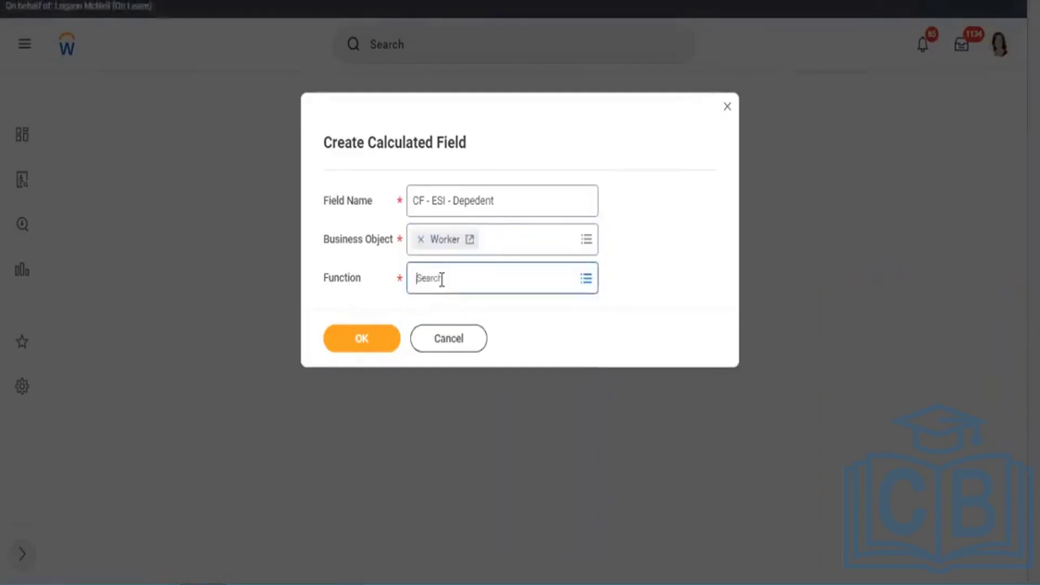
type("extrac")
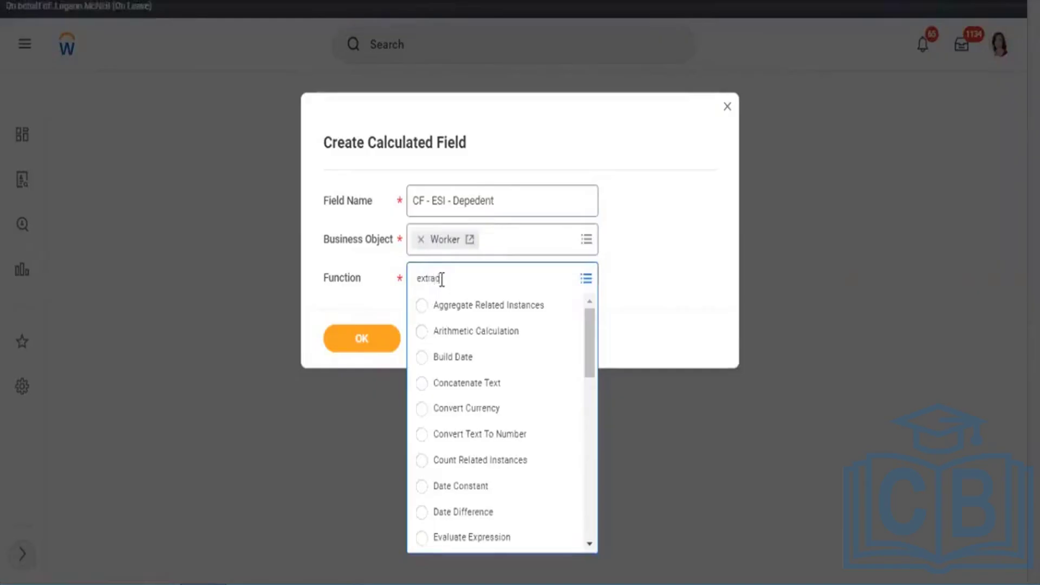
type("t")
key("Return")
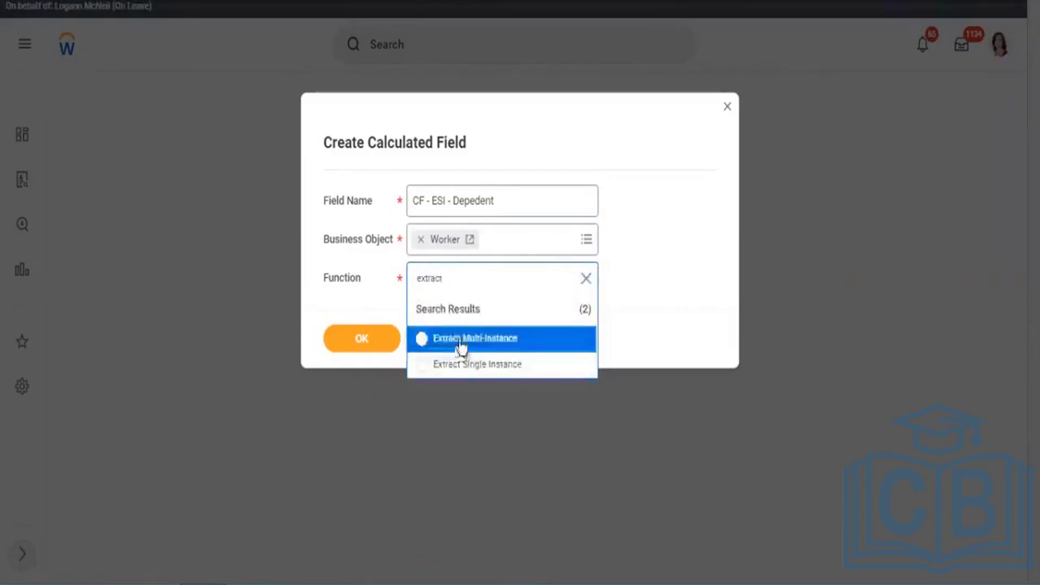
left_click(456, 366)
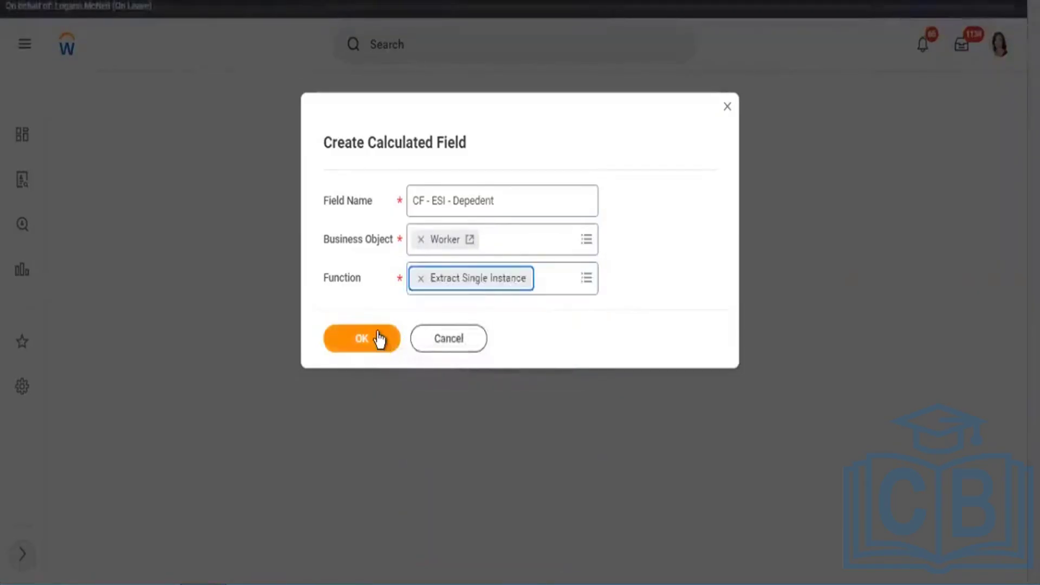
left_click(379, 338)
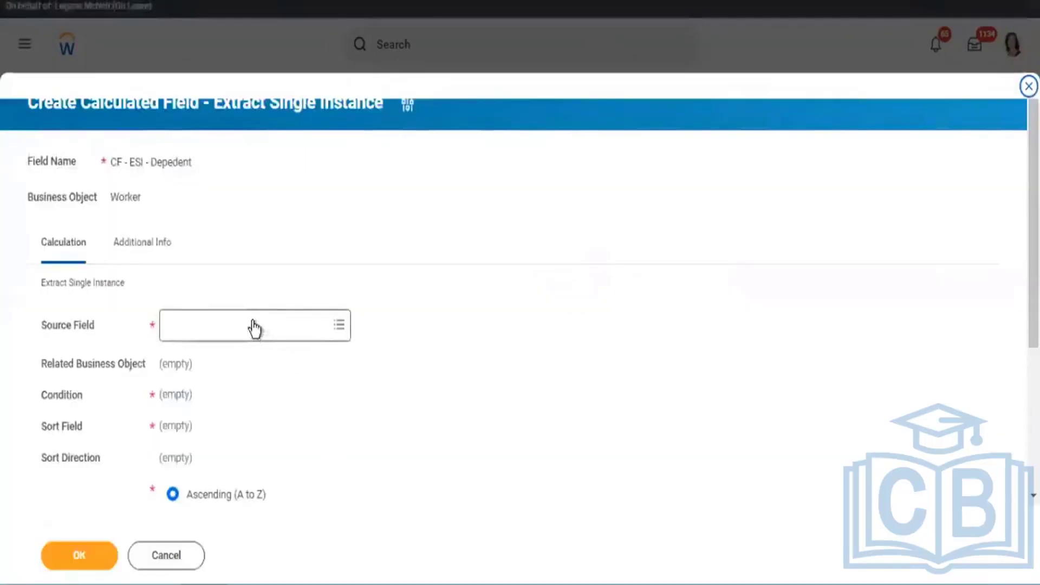
Search the source fields for dependent and choose Dependents as the source field.
left_click(255, 328)
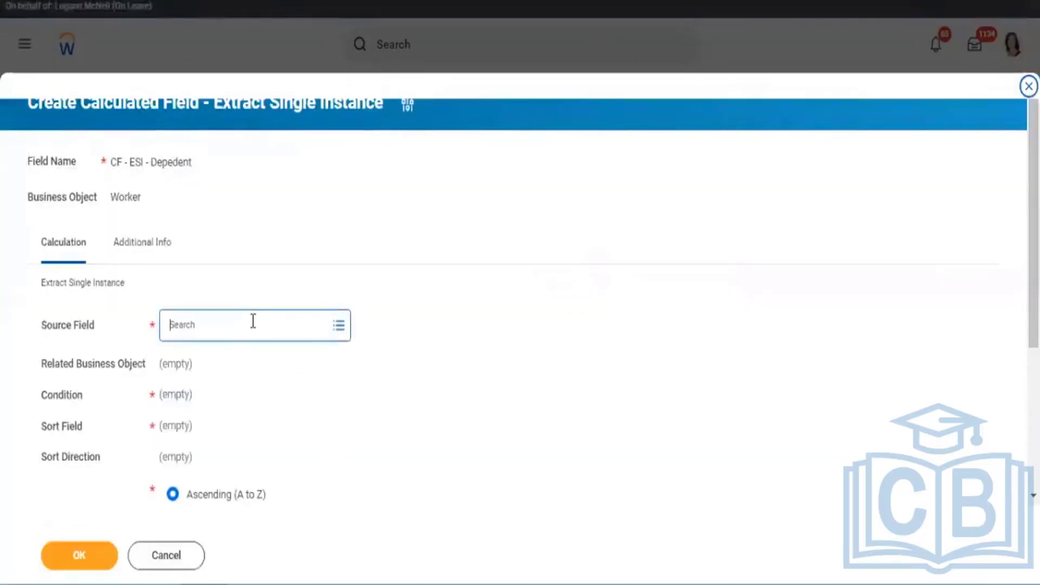
type("de")
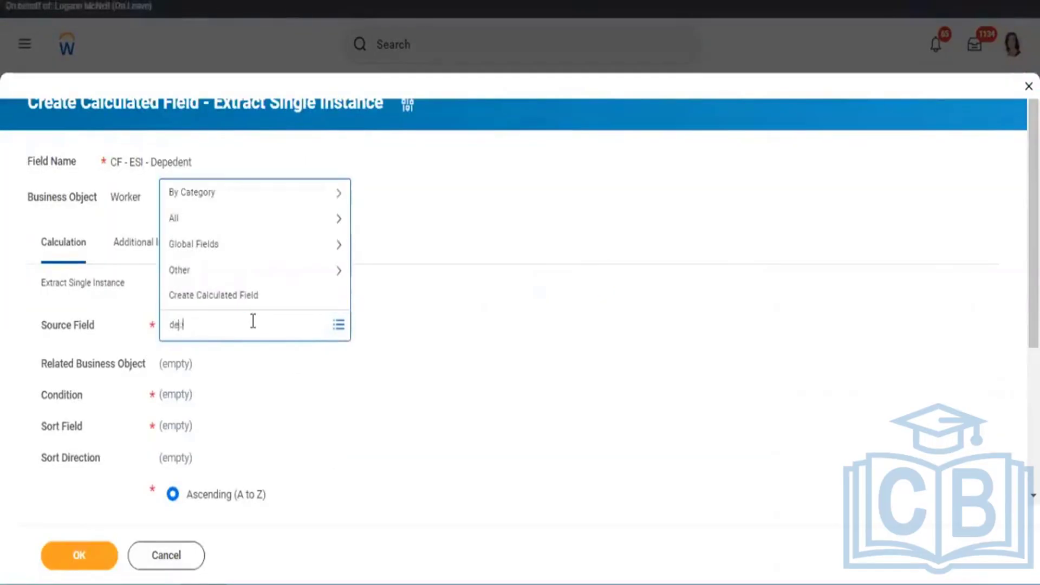
type("pedent")
key("Return")
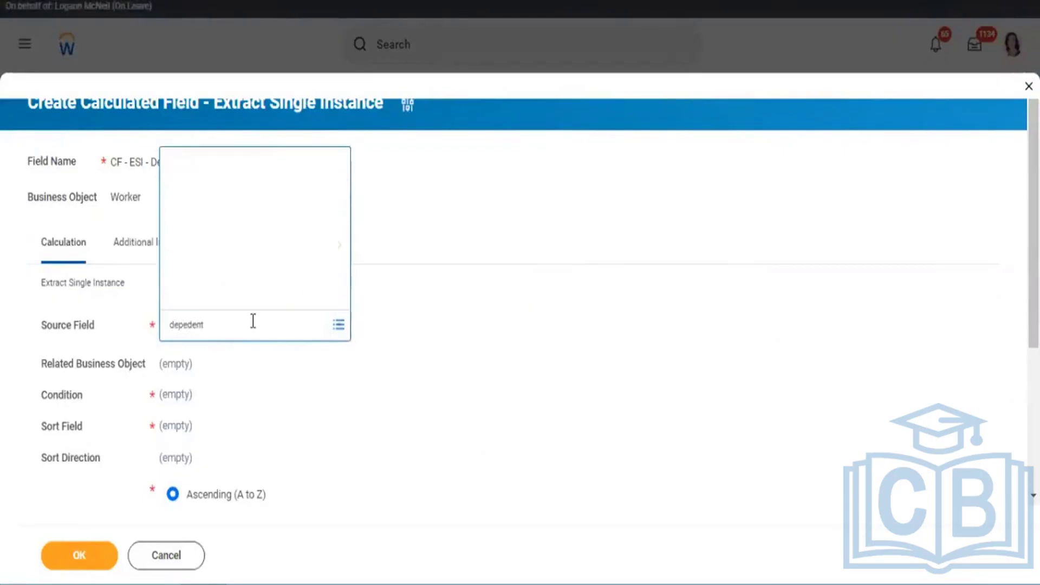
left_click(192, 326)
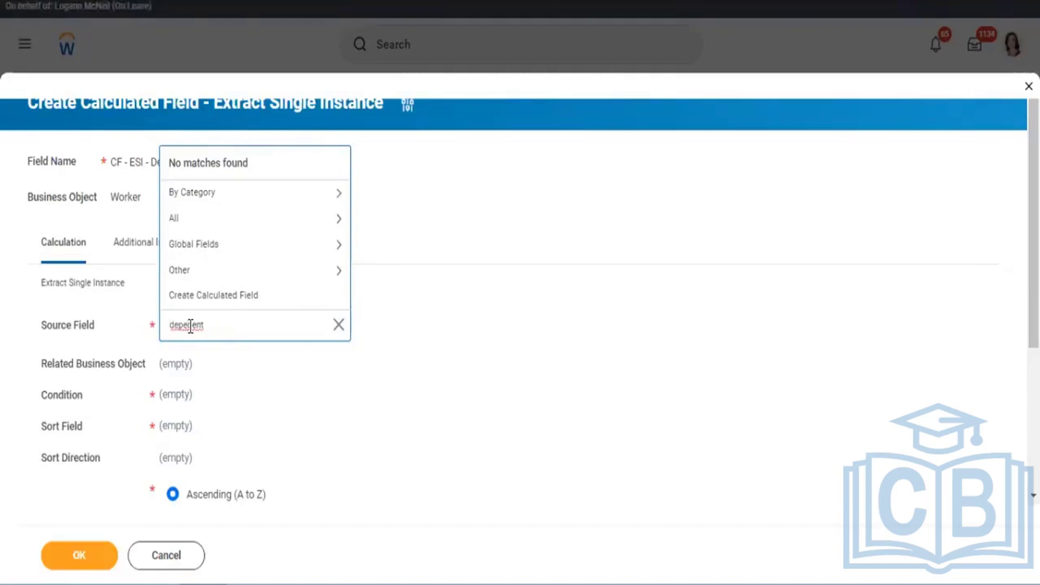
type("n")
key("Return")
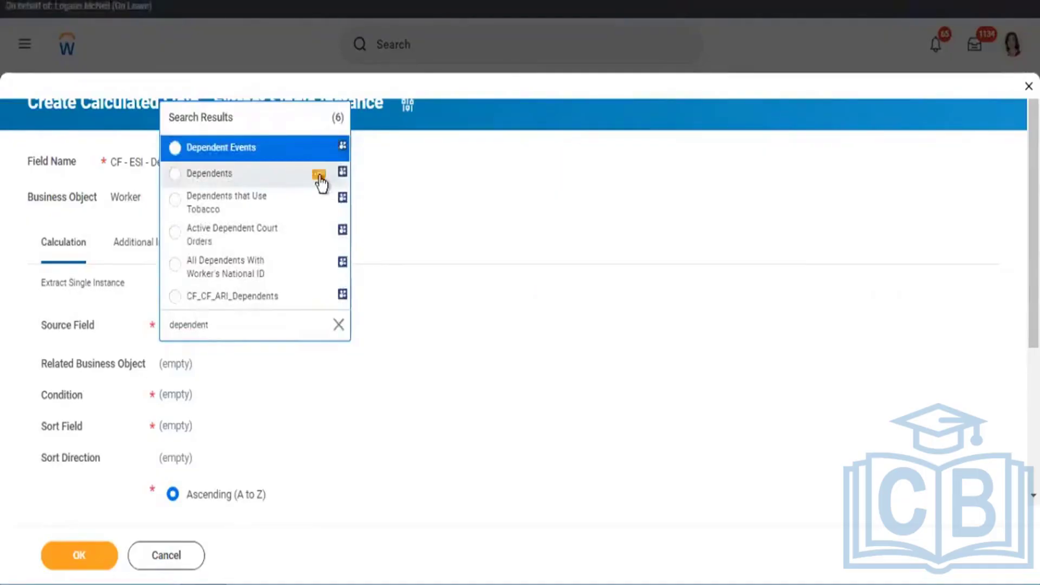
left_click(195, 174)
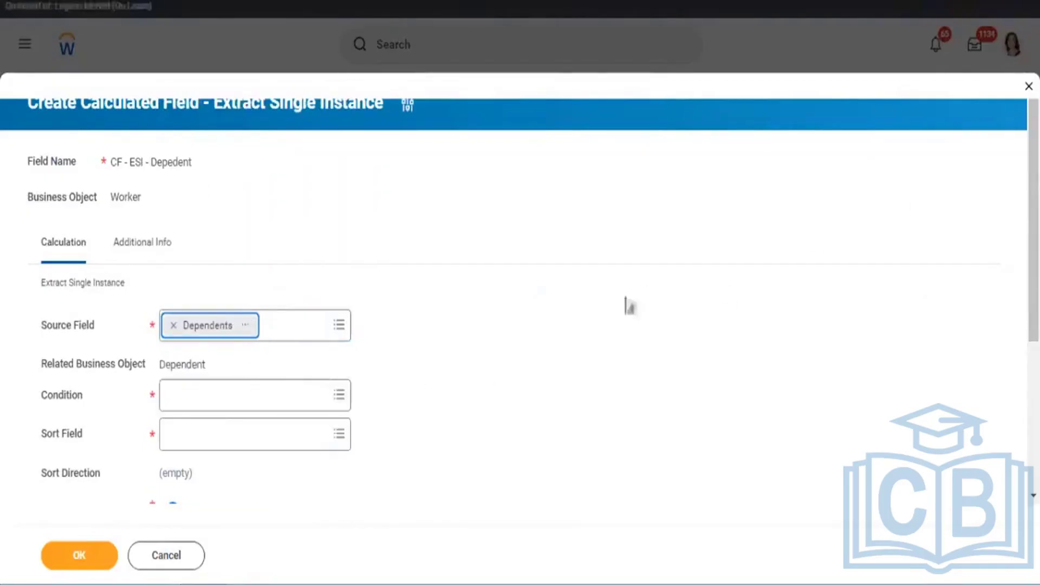
Search the conditions for true and choose Any is True as the extraction condition.
left_click(241, 392)
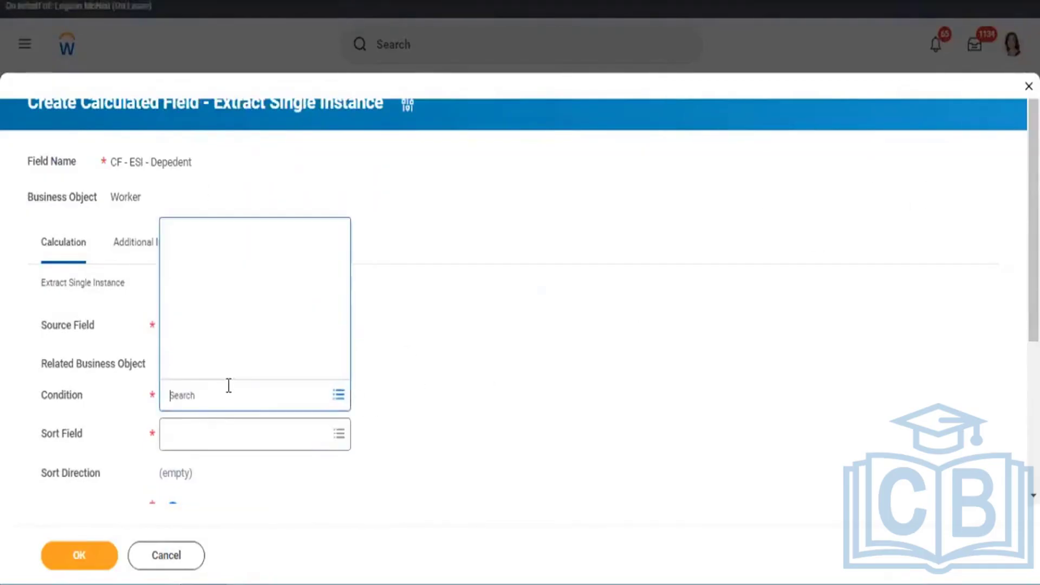
type("ue")
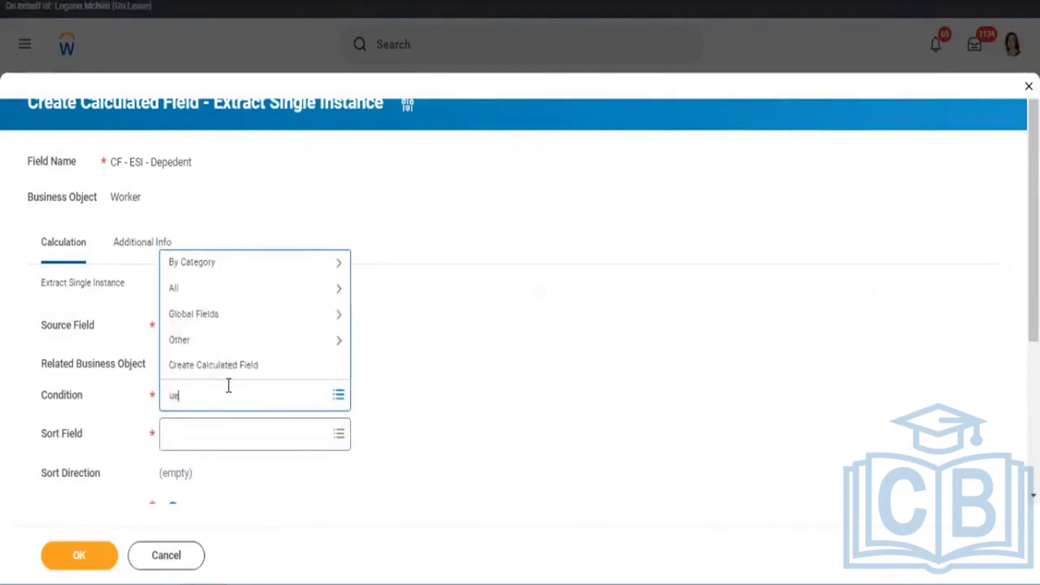
key("BackSpace")
key("BackSpace")
type("t")
type("u")
type("e")
key("Return")
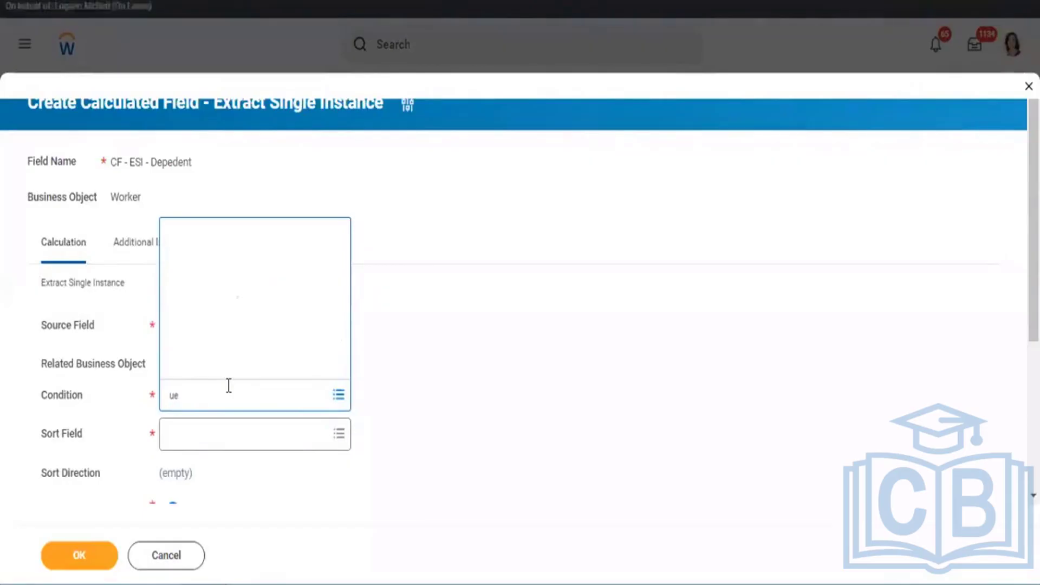
type("true")
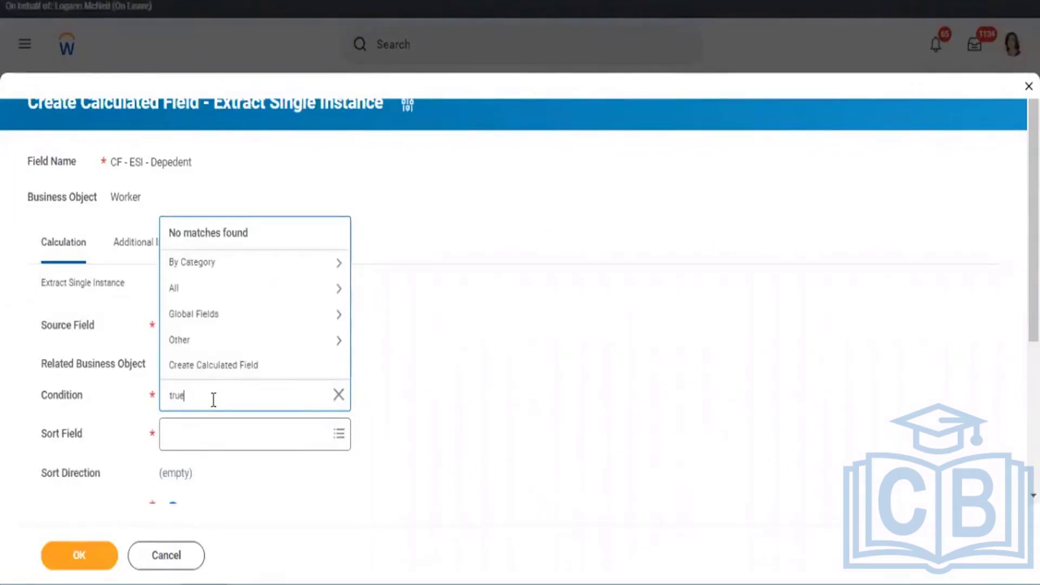
key("Return")
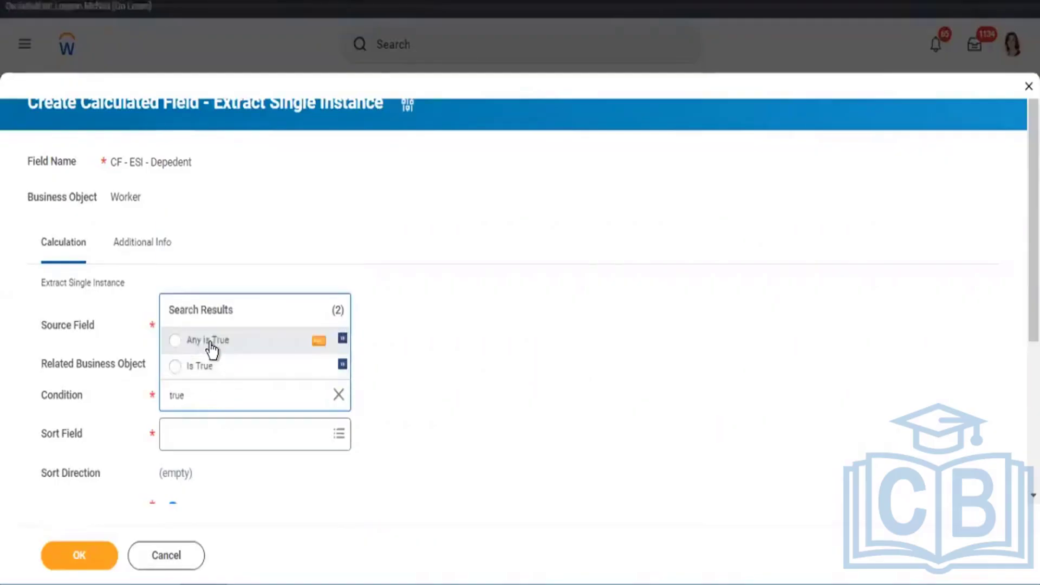
left_click(211, 350)
Search the sort fields for dependent and choose Dependent as the sort field.
left_click(207, 444)
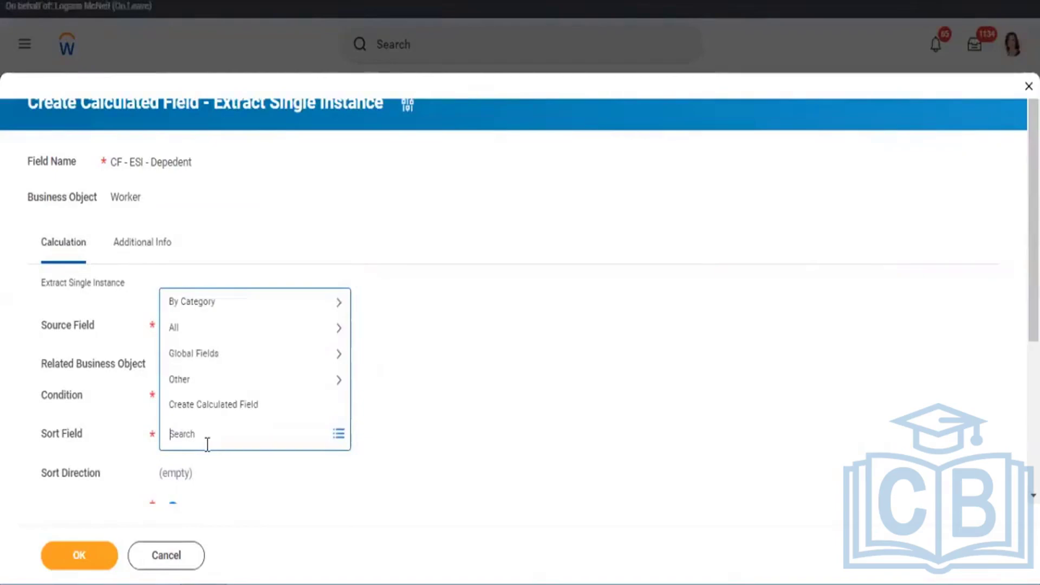
type("depedent")
key("Return")
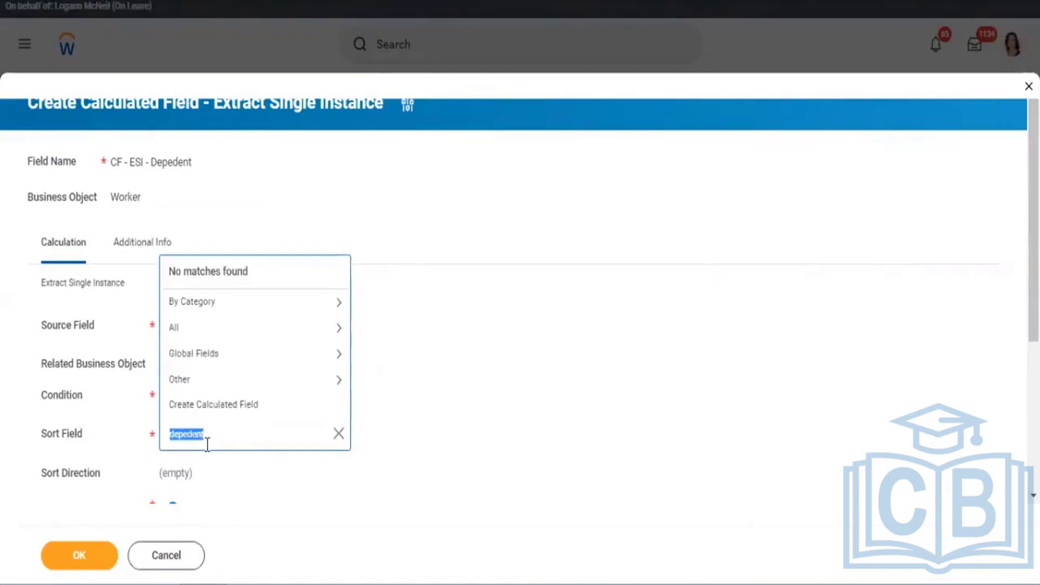
left_click(214, 435)
type("n")
key("Return")
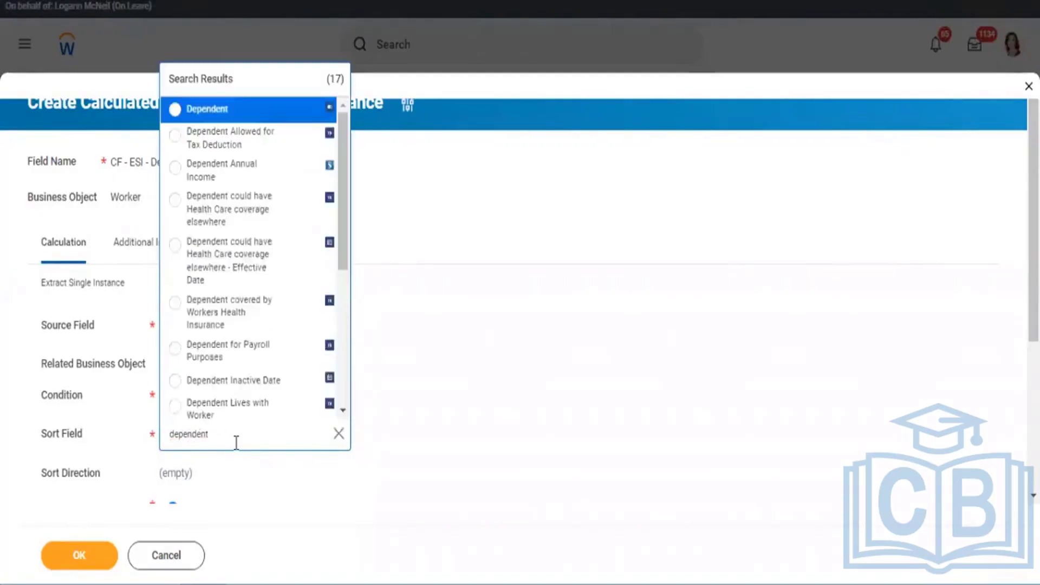
left_click(207, 110)
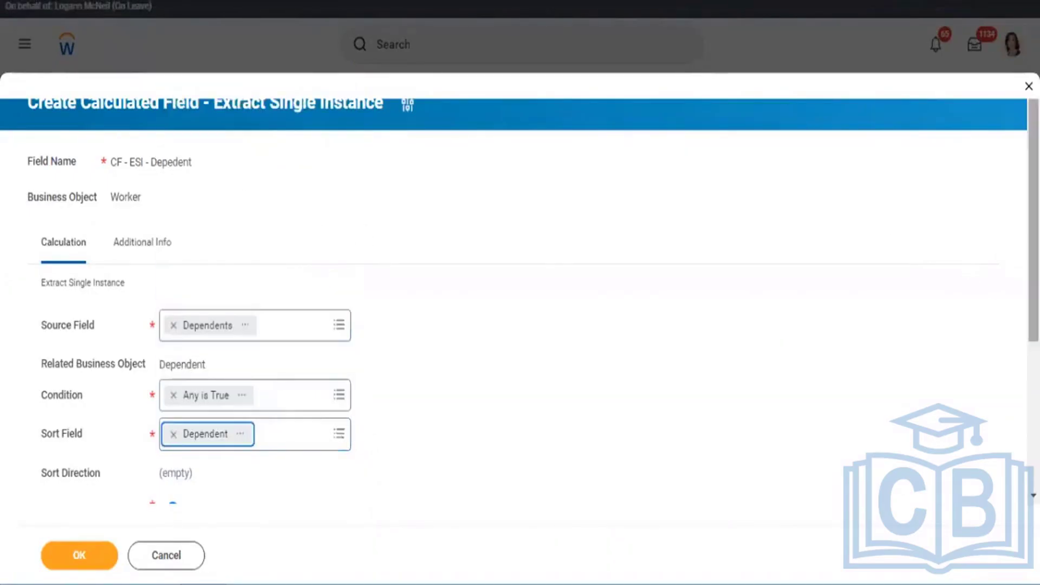
Set the sort direction to Descending (Z to A) and save the Extract Single Instance calculated field.
left_click_drag(1033, 211, 1033, 281)
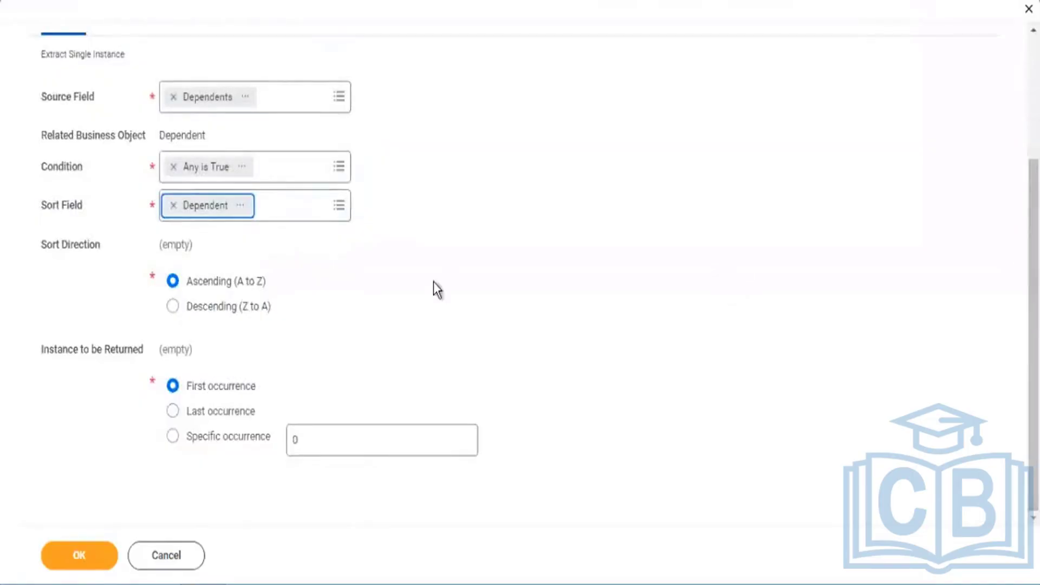
left_click(244, 307)
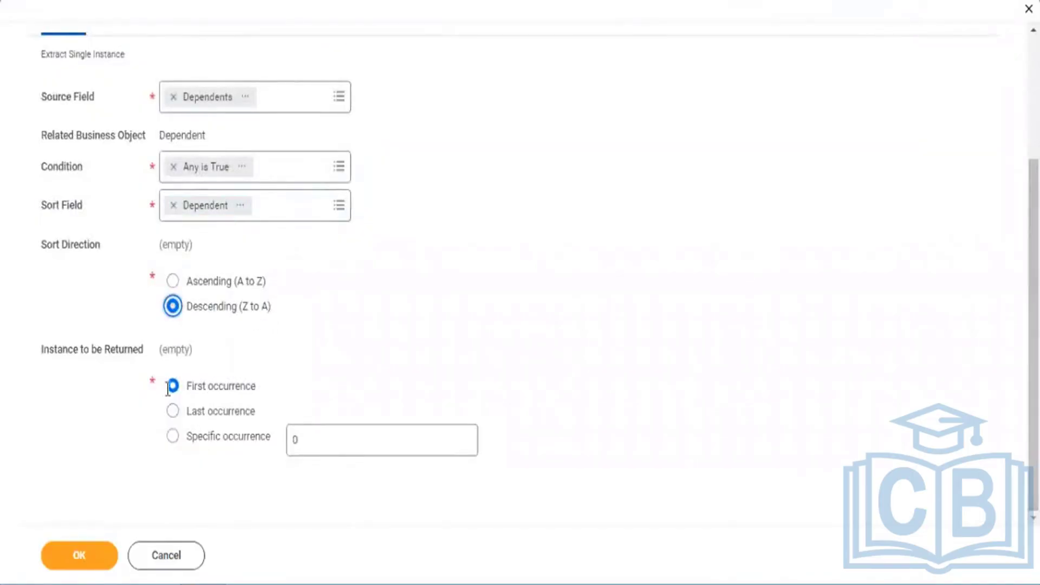
left_click(85, 549)
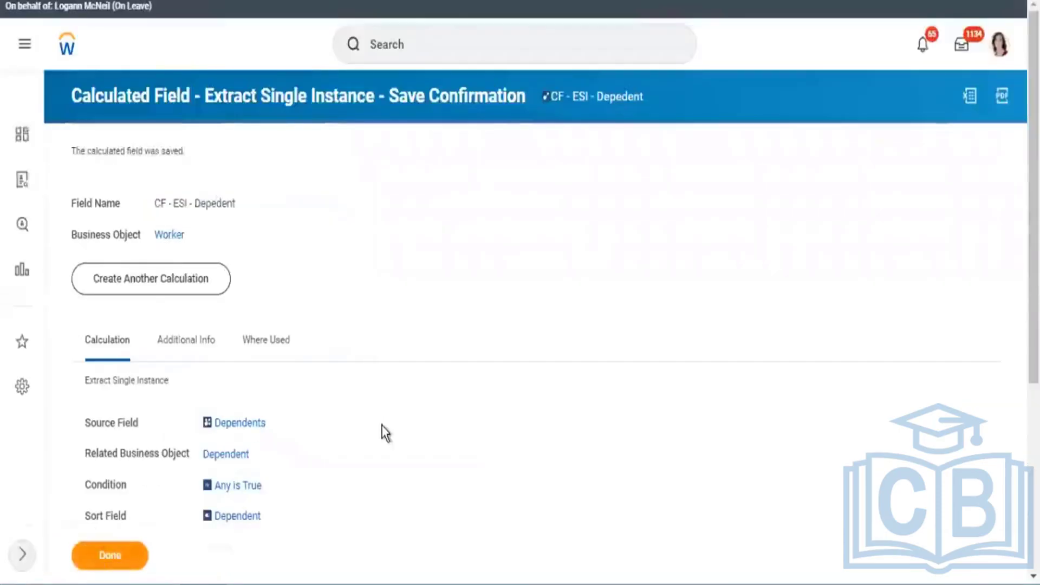
Copy the name CF - ESI - Depedent and set that field as the lookup field of CF - Lookup - Depedent.
mouse_move(238, 523)
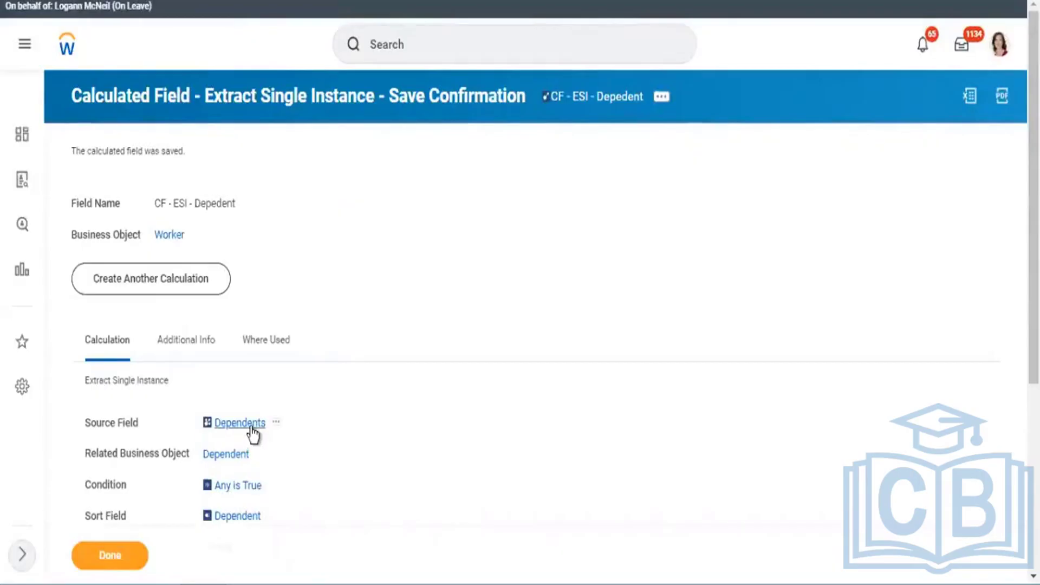
right_click(580, 98)
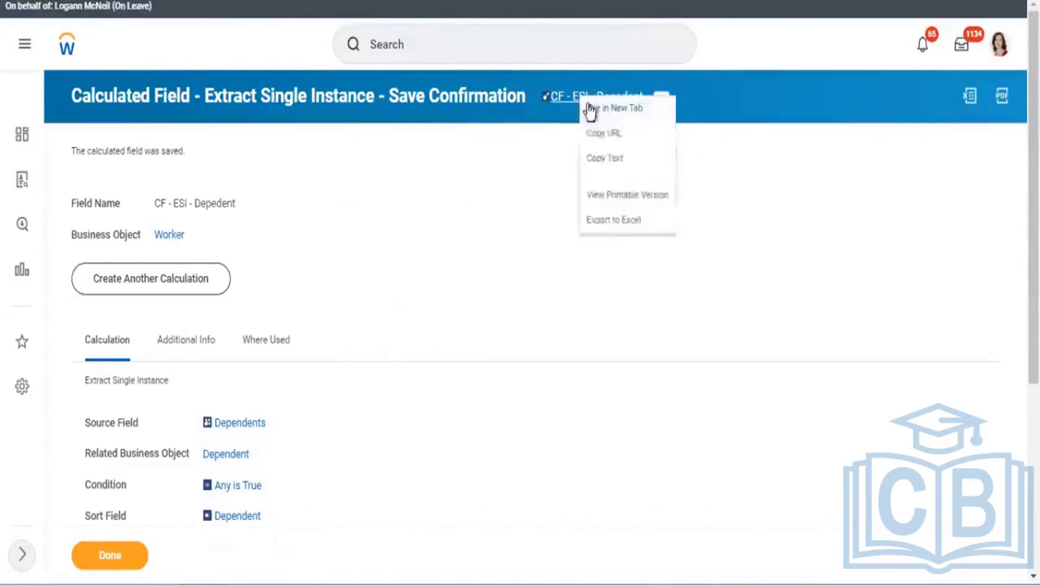
left_click(600, 156)
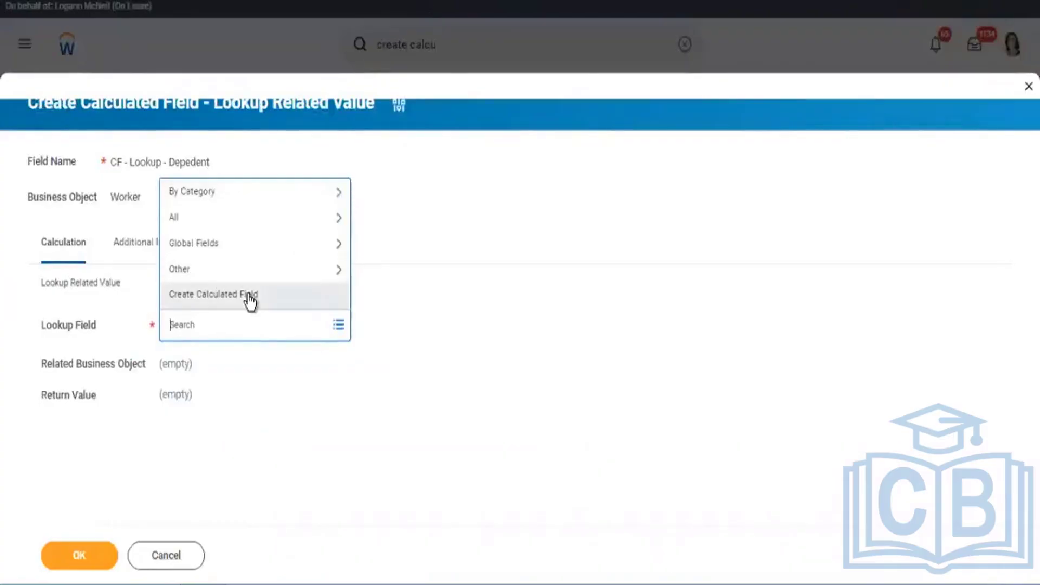
type("CF - ESI - Depedent")
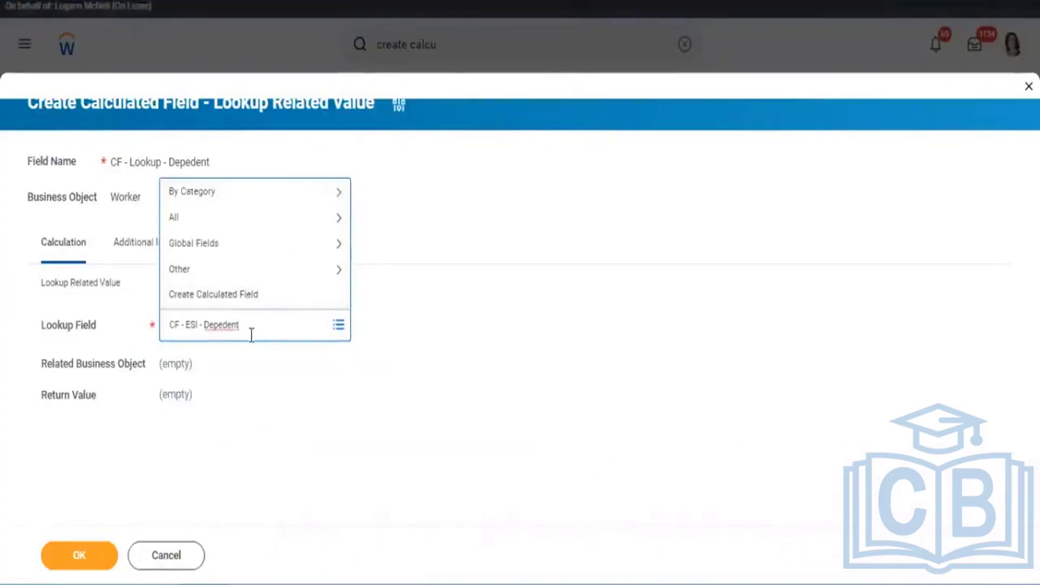
key("Return")
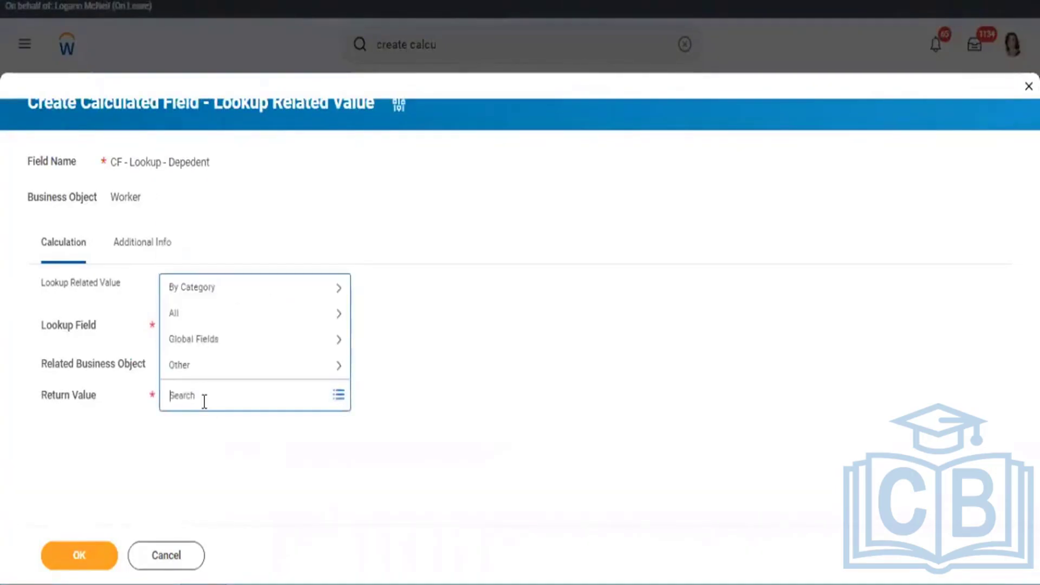
Search the return values for Dependent and choose Dependent as the return value.
type("Depedent")
key("Return")
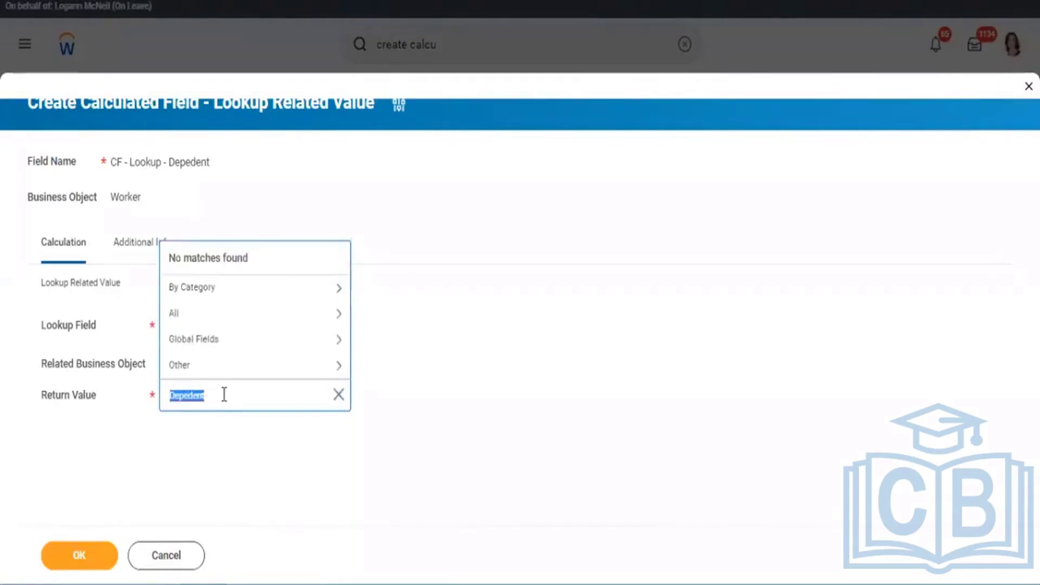
left_click(224, 394)
key("BackSpace")
key("BackSpace")
key("BackSpace")
key("BackSpace")
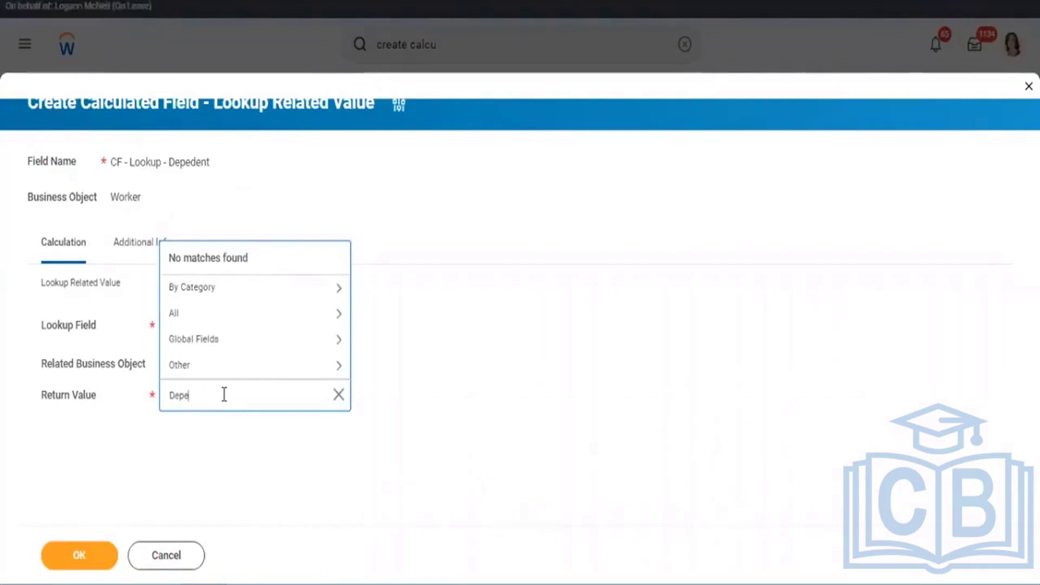
type("ndent")
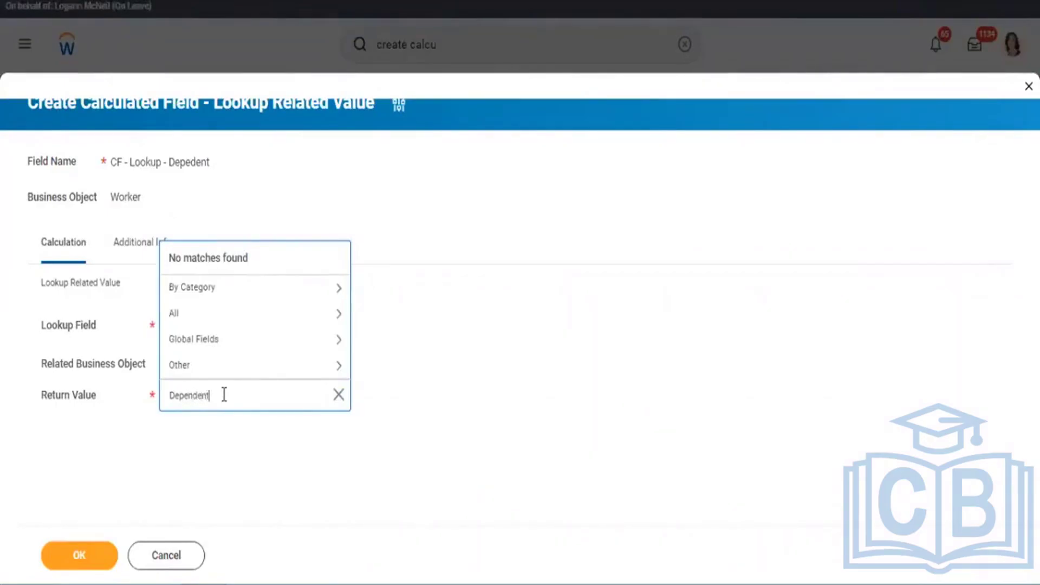
key("Return")
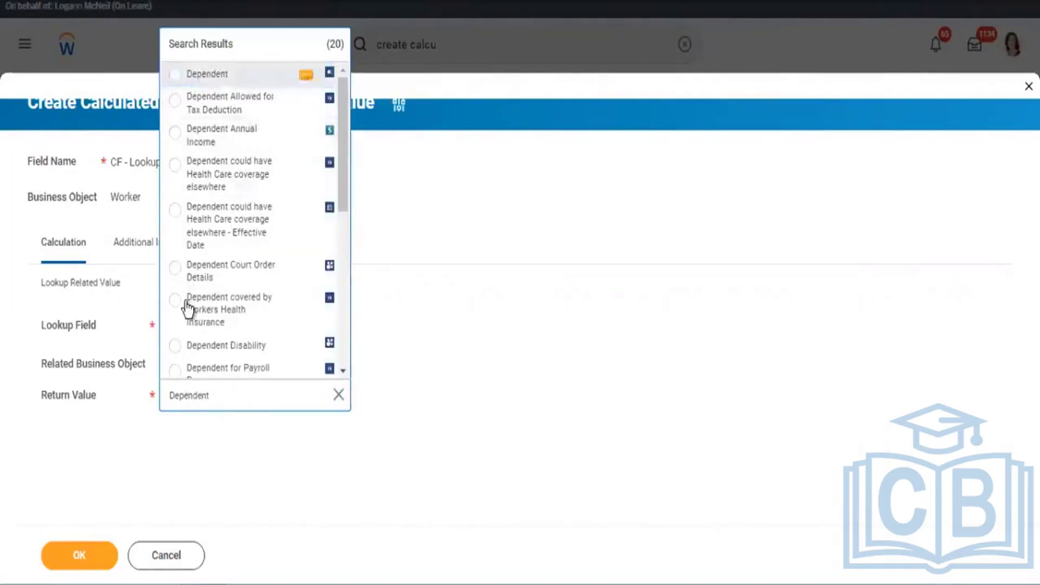
left_click(222, 79)
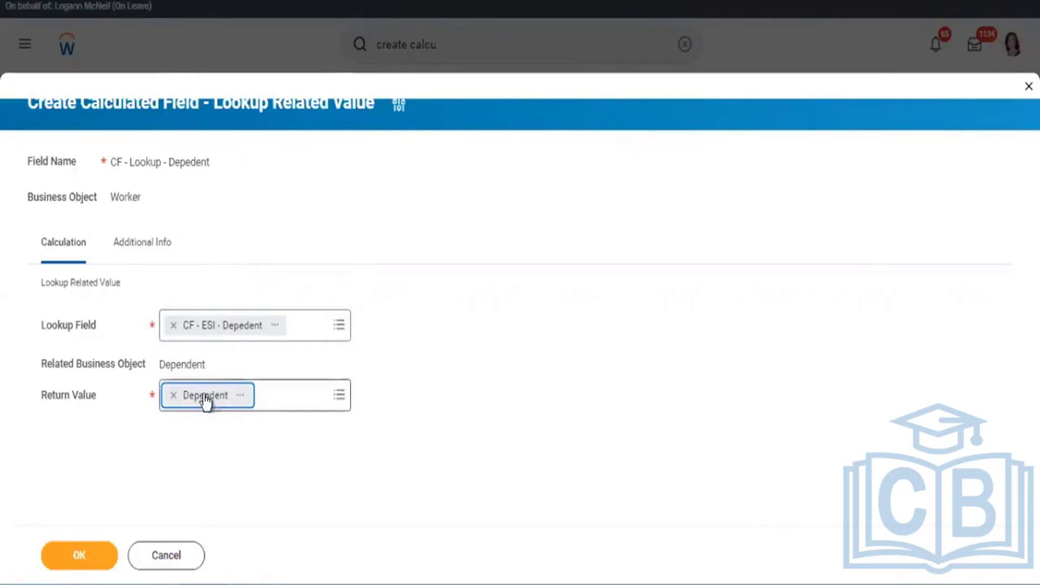
Clear the return value, search for relation and choose Relationship instead.
left_click(173, 396)
type("relato")
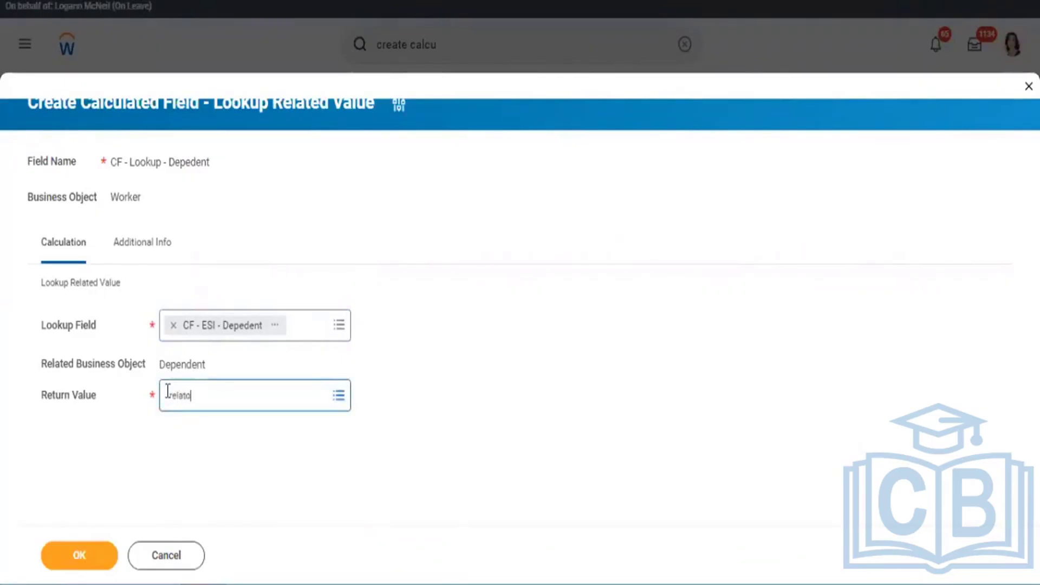
key("BackSpace")
type("lrelato")
left_click(169, 389)
type("r")
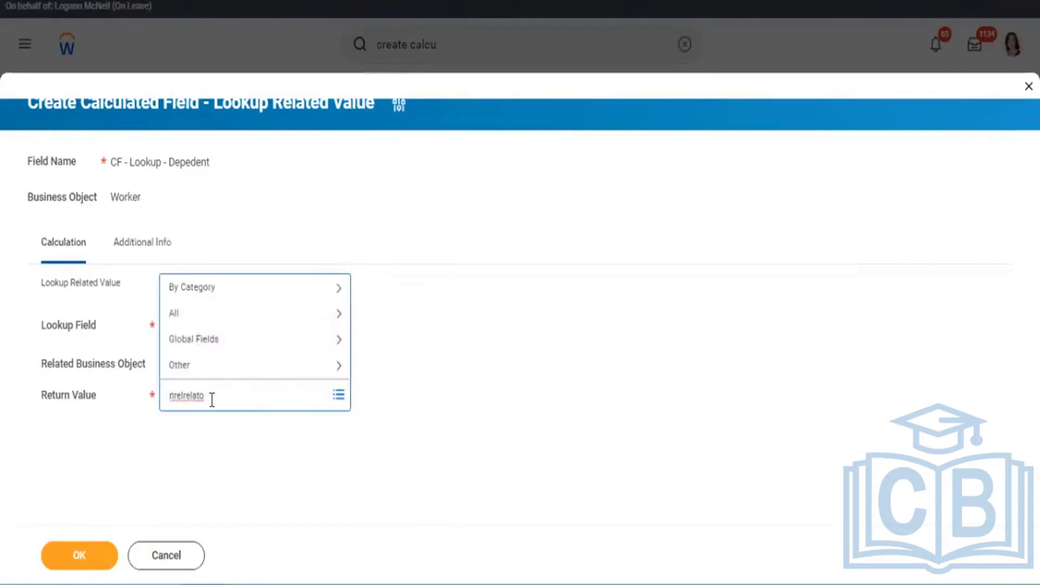
key("ctrl+a")
type("r")
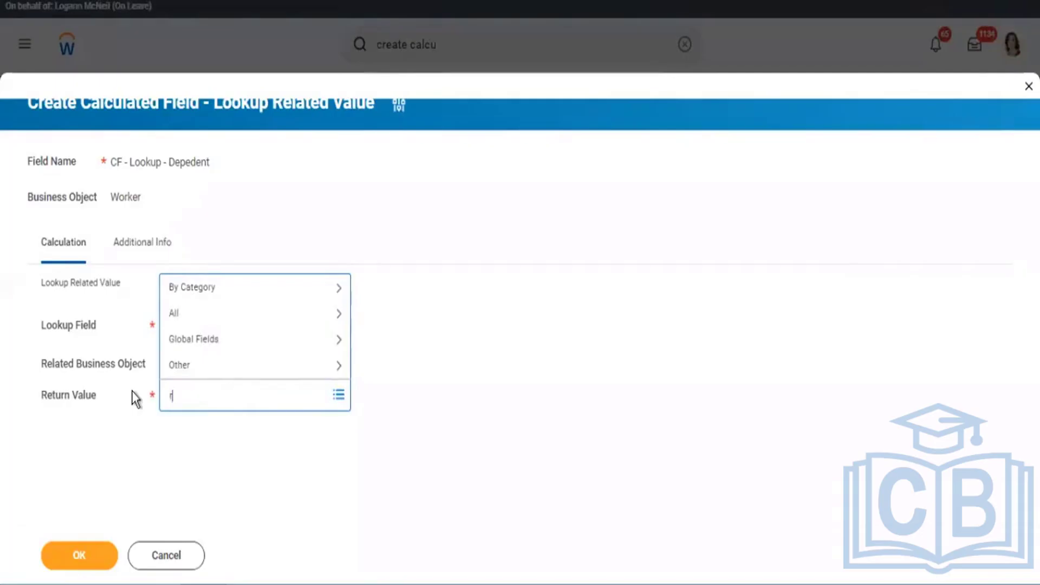
type("elation")
key("Return")
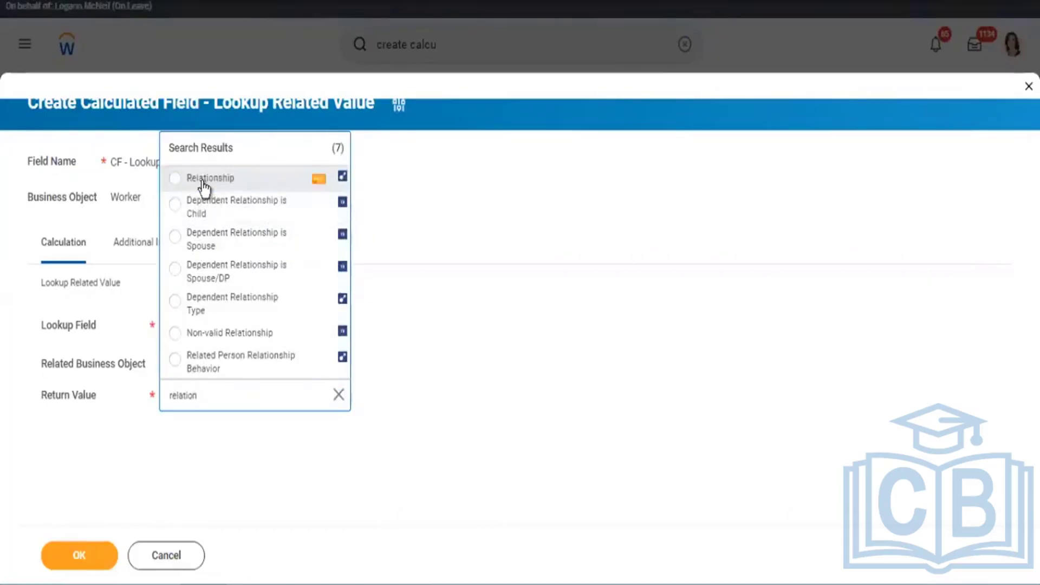
left_click(249, 168)
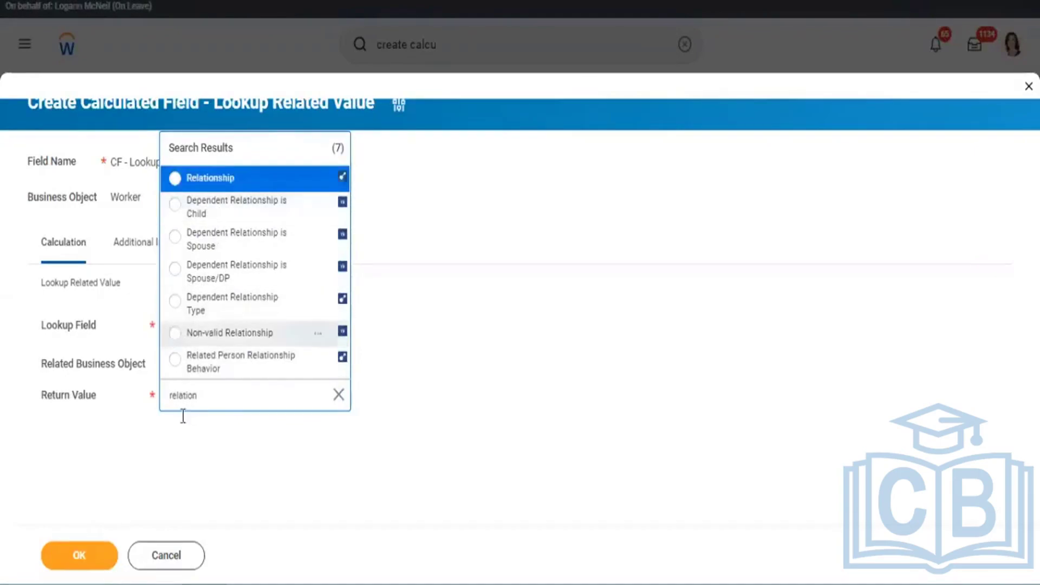
Change the return value back to Dependent and save the Lookup Related Value calculated field.
double_click(203, 400)
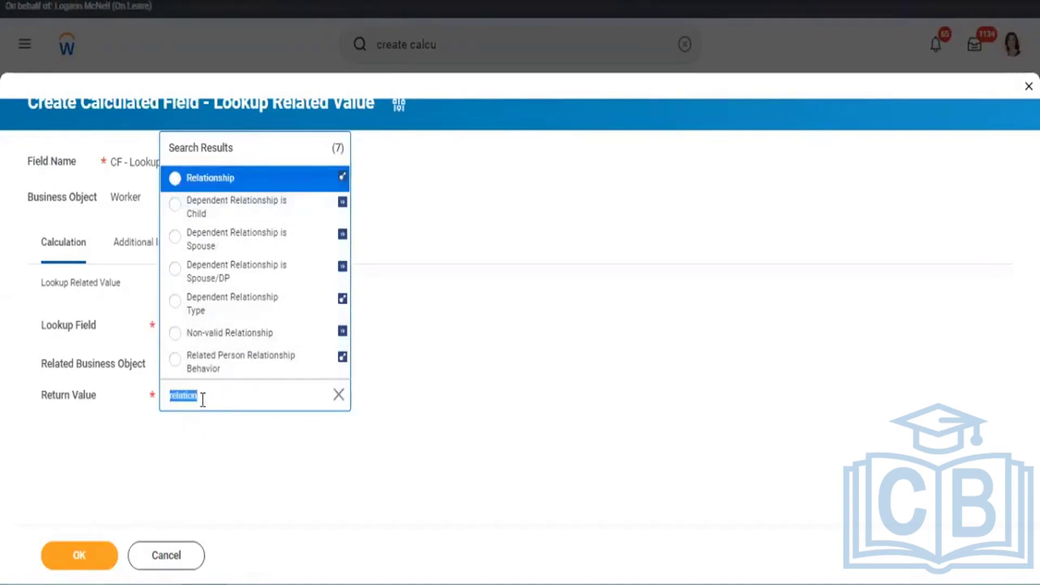
type("Deped")
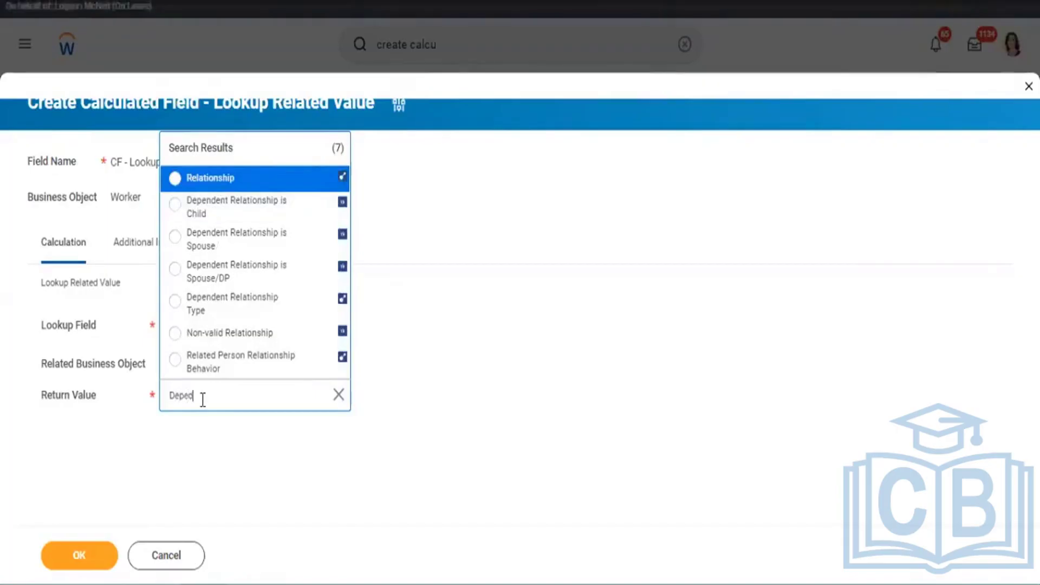
type("ent")
key("Return")
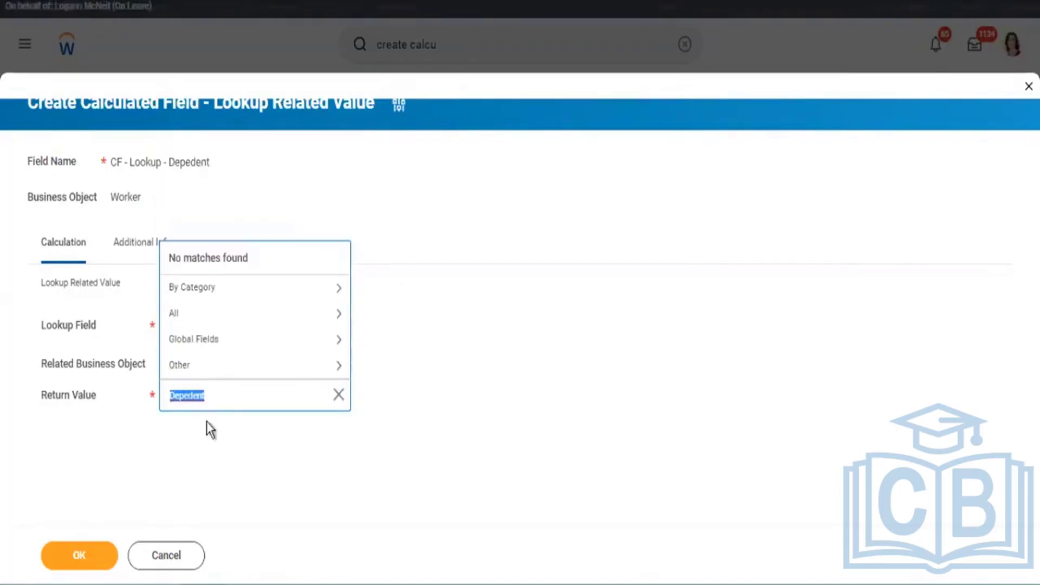
left_click(190, 398)
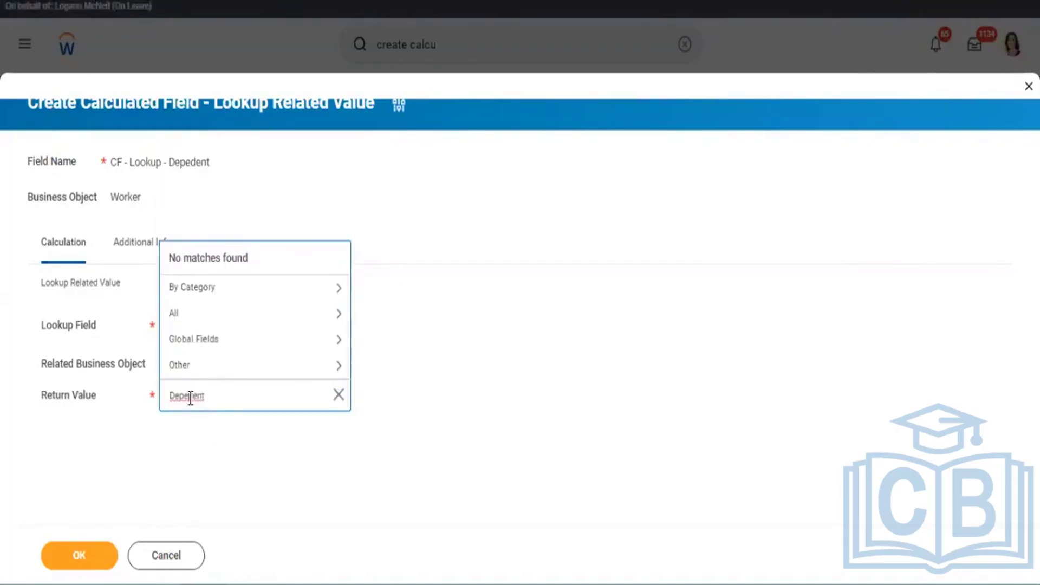
type("n")
key("BackSpace")
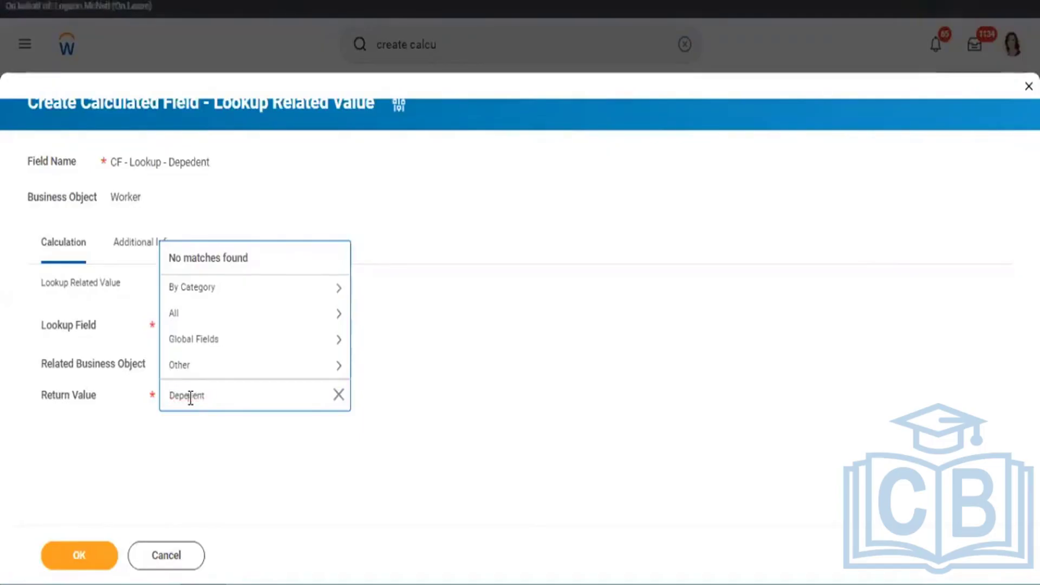
type("n")
key("Return")
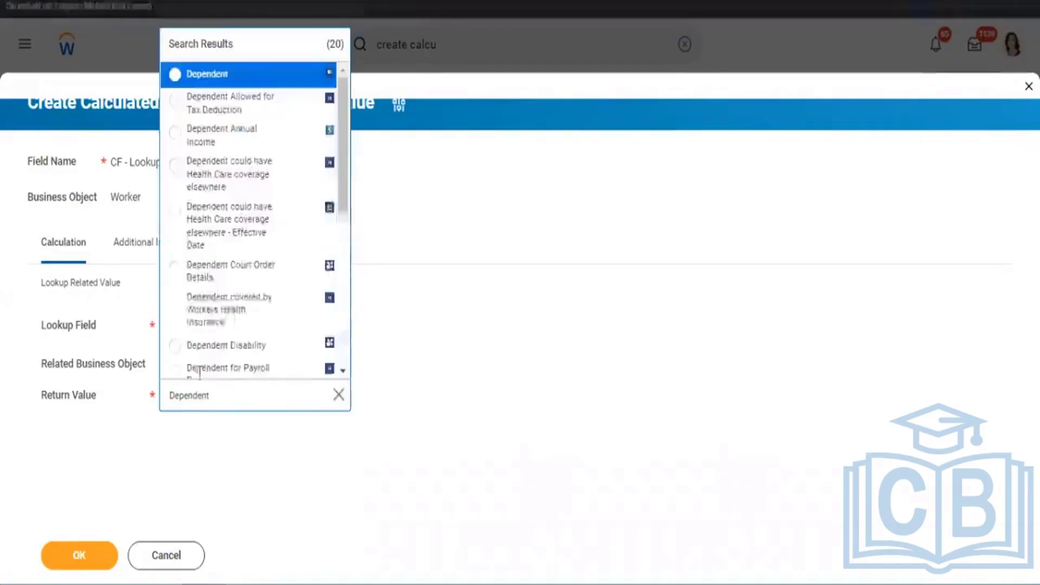
left_click(225, 78)
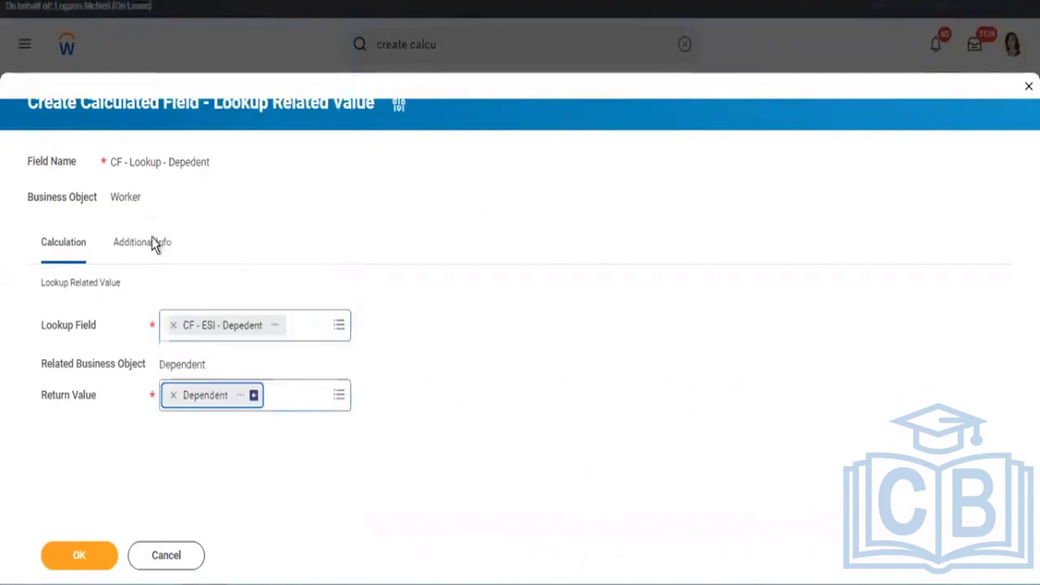
left_click(70, 554)
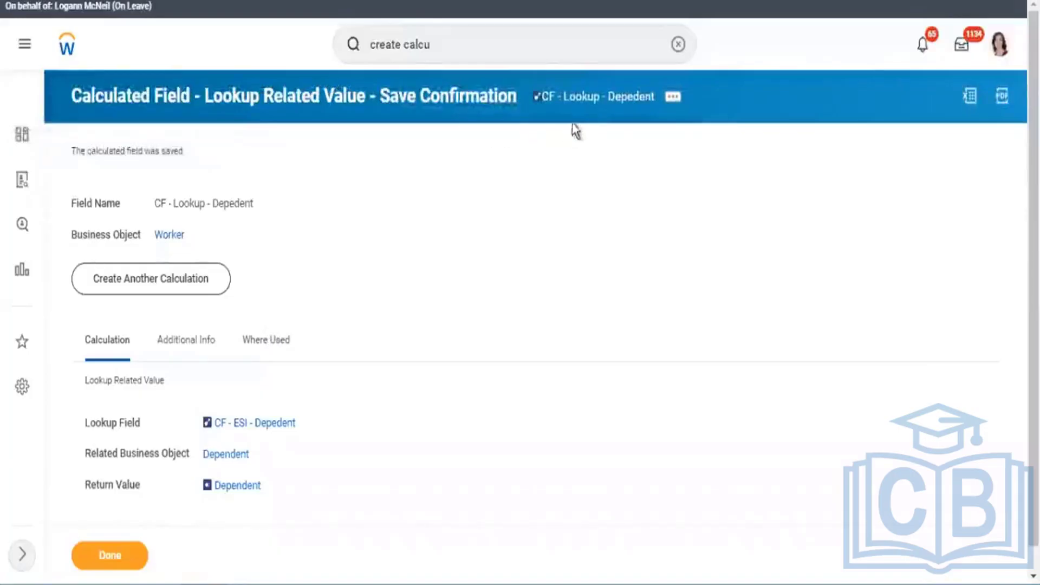
Copy the saved lookup field's name and add CF - Lookup - Depedent as a Worker column below Manager ID in the report.
right_click(578, 103)
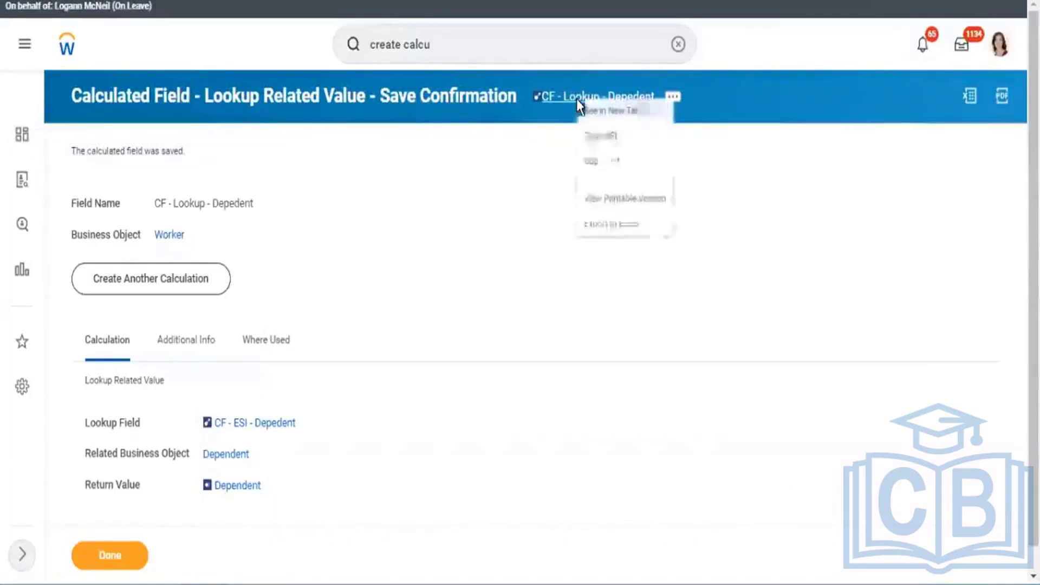
left_click(609, 163)
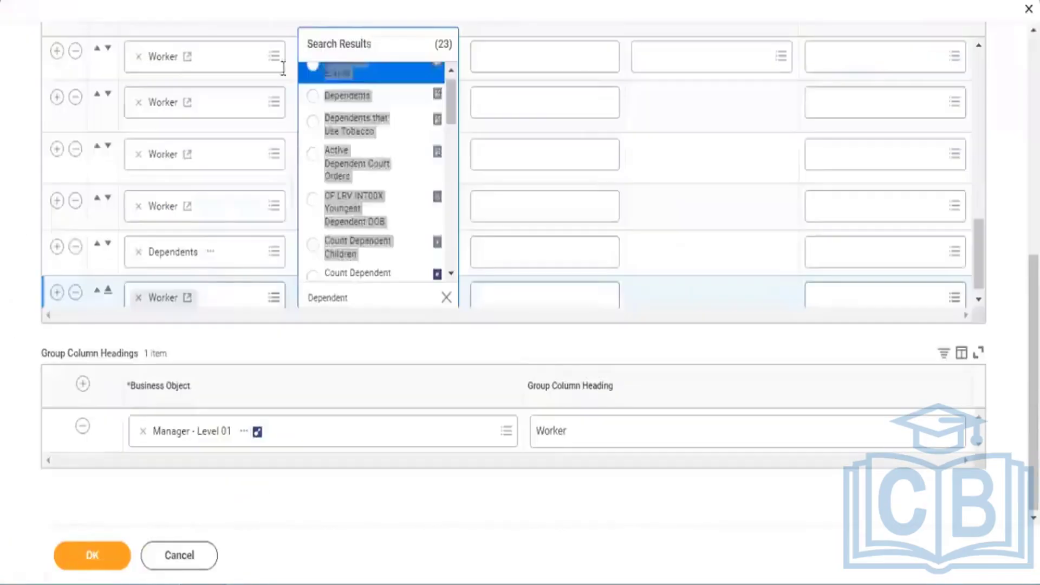
left_click_drag(282, 65, 357, 255)
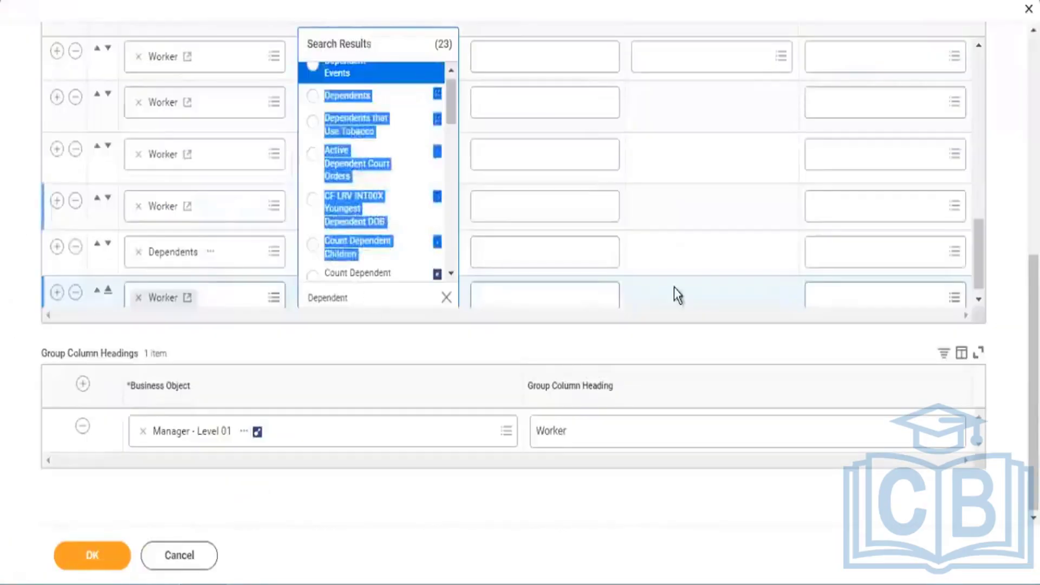
left_click(138, 252)
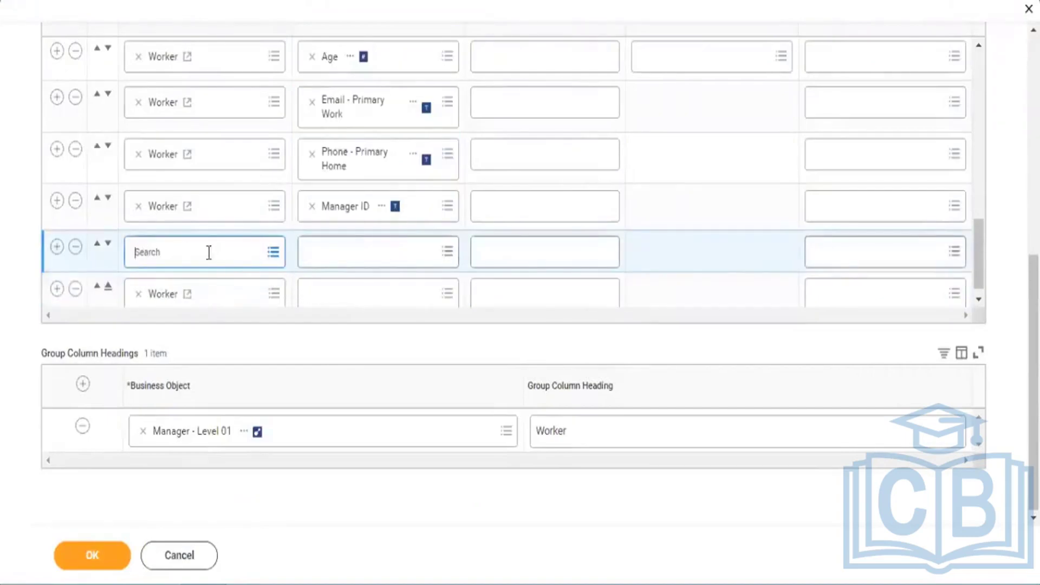
left_click(57, 202)
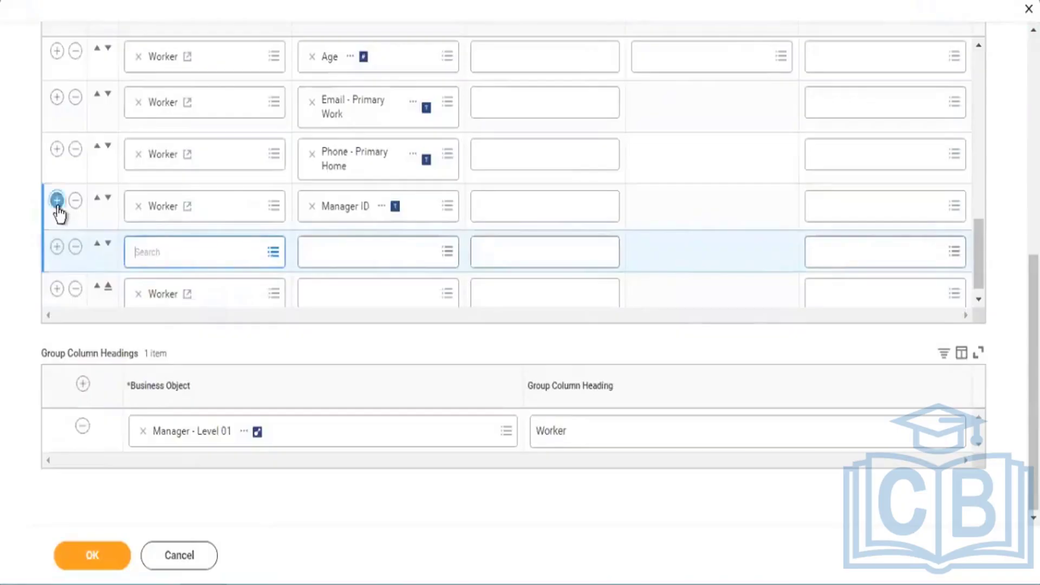
left_click(325, 258)
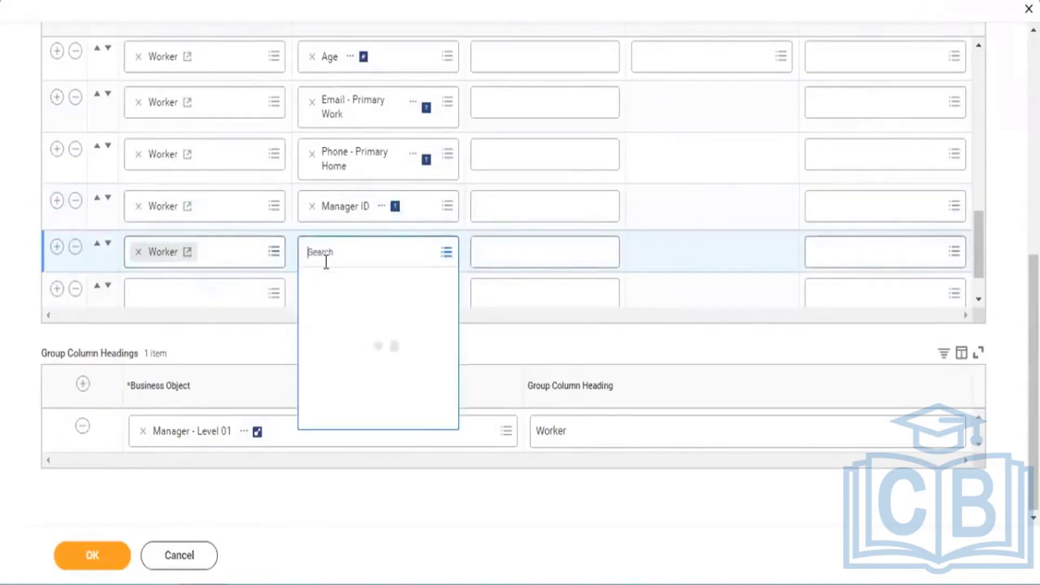
key("ctrl+v")
key("Return")
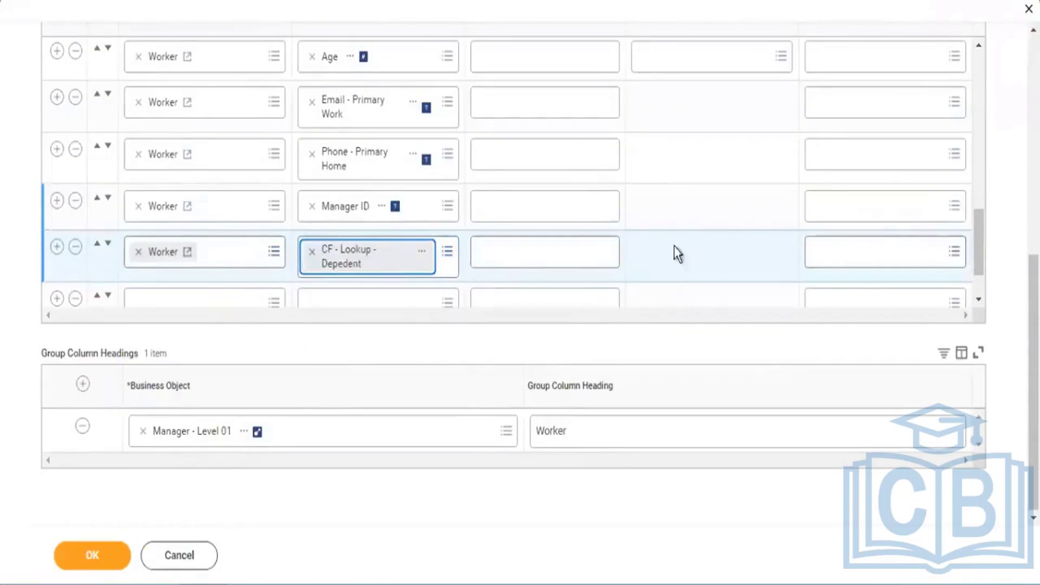
Remove the two unused column rows below CF - Lookup - Depedent.
left_click(983, 294)
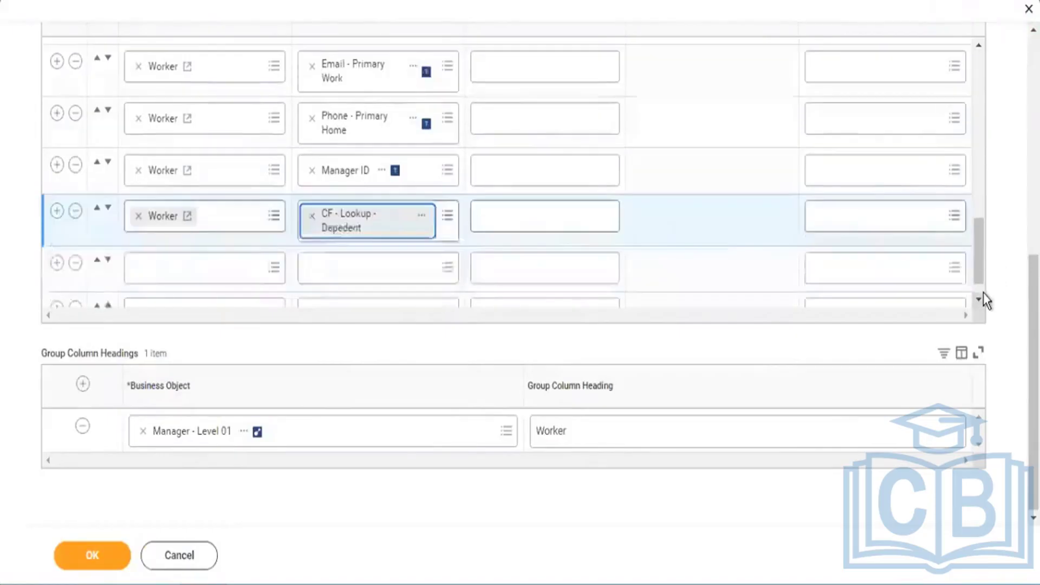
left_click(76, 264)
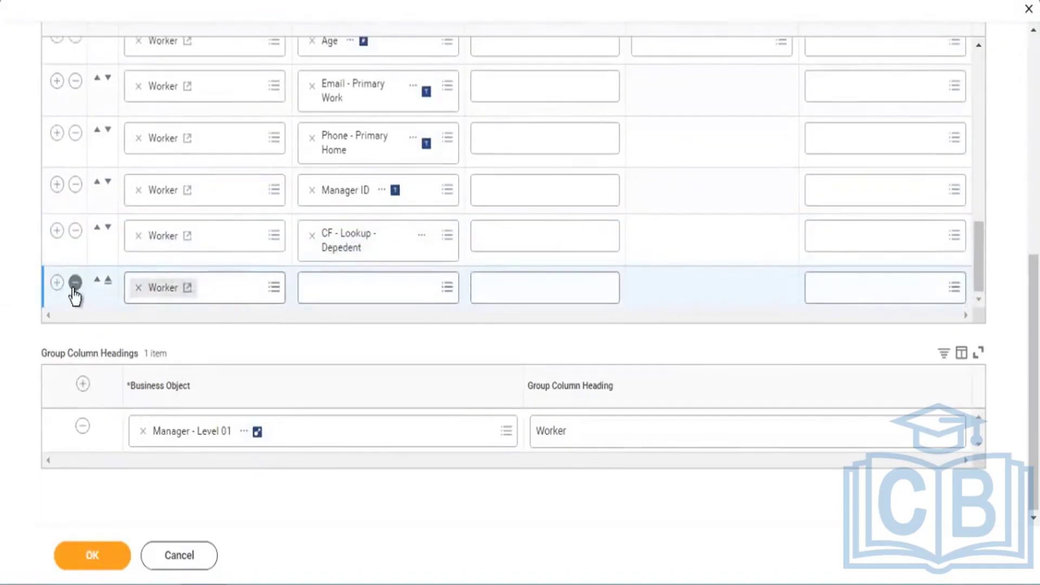
left_click(76, 282)
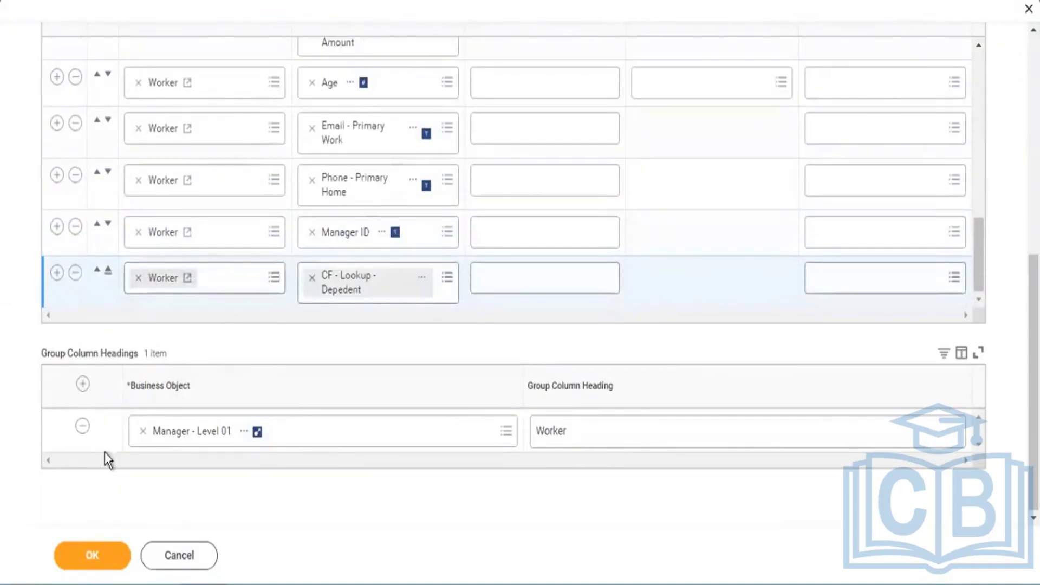
Try to save the report, and remove the Manager - Level 01 entry from the group column headings.
left_click(79, 554)
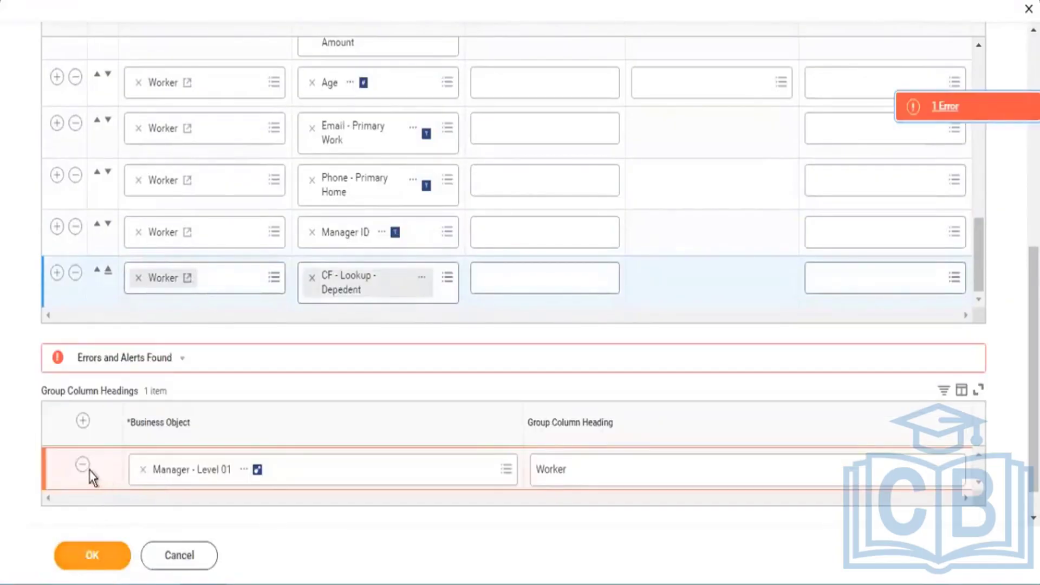
left_click(83, 464)
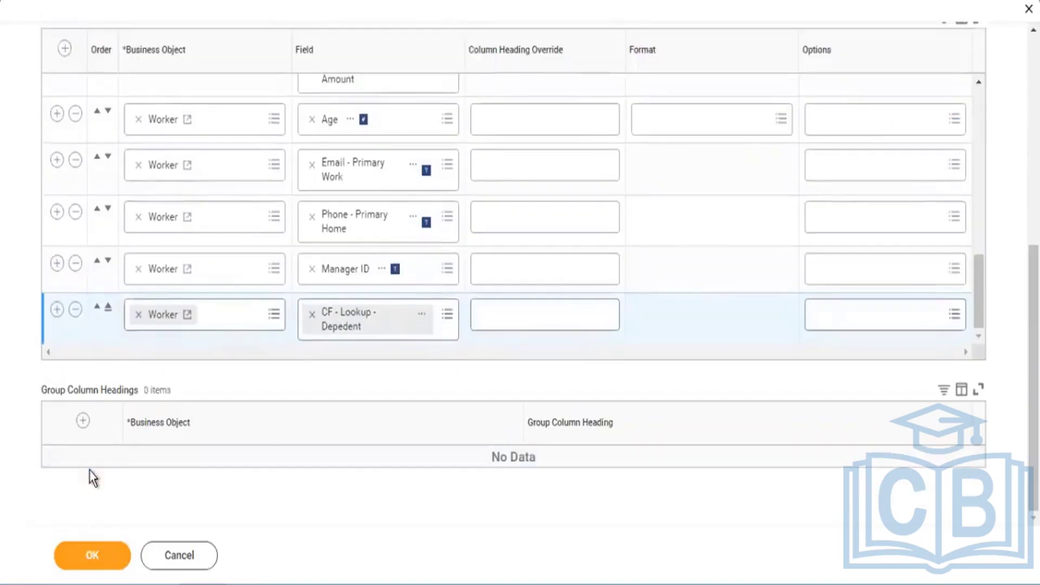
Save RPT - All Calculated Fields, run it, and bring the CF - Lookup - Depedent column into view.
left_click(93, 558)
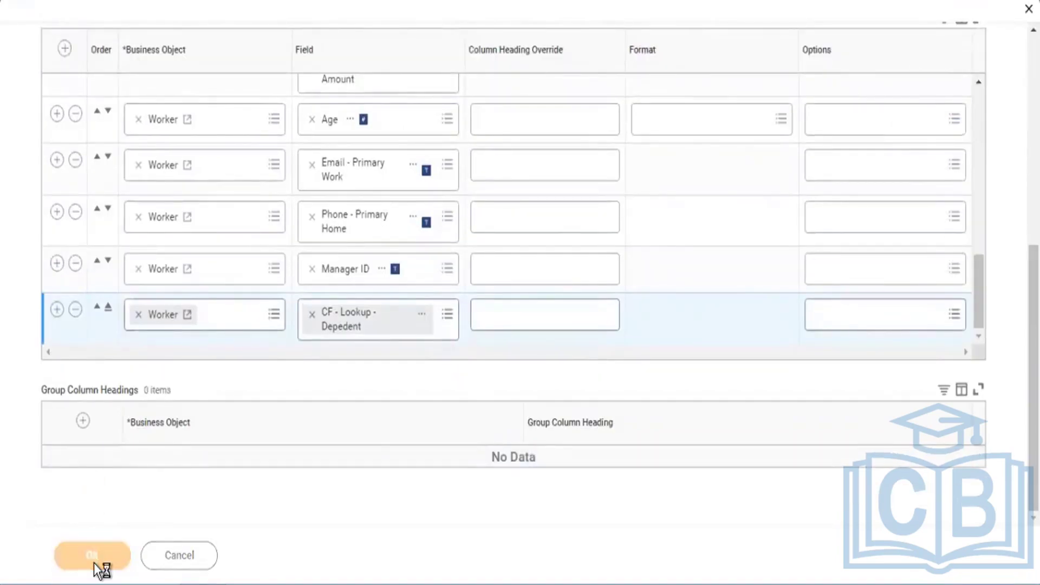
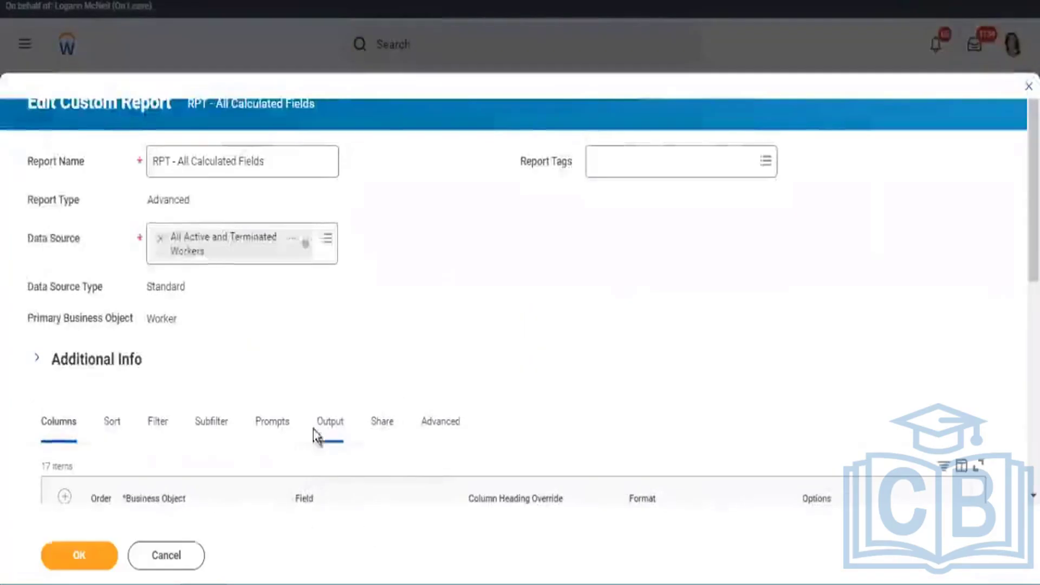
left_click(100, 551)
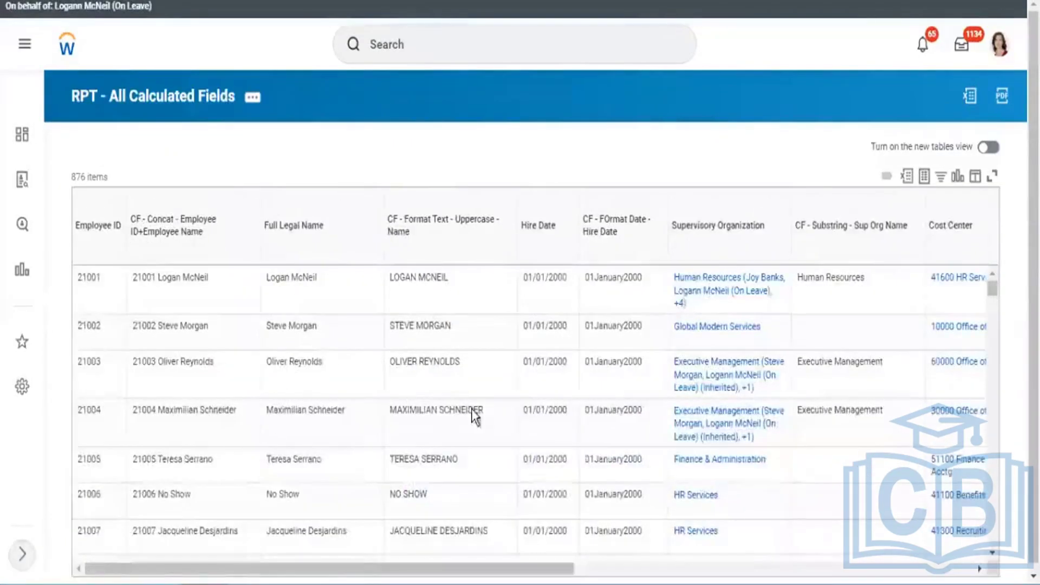
left_click(963, 568)
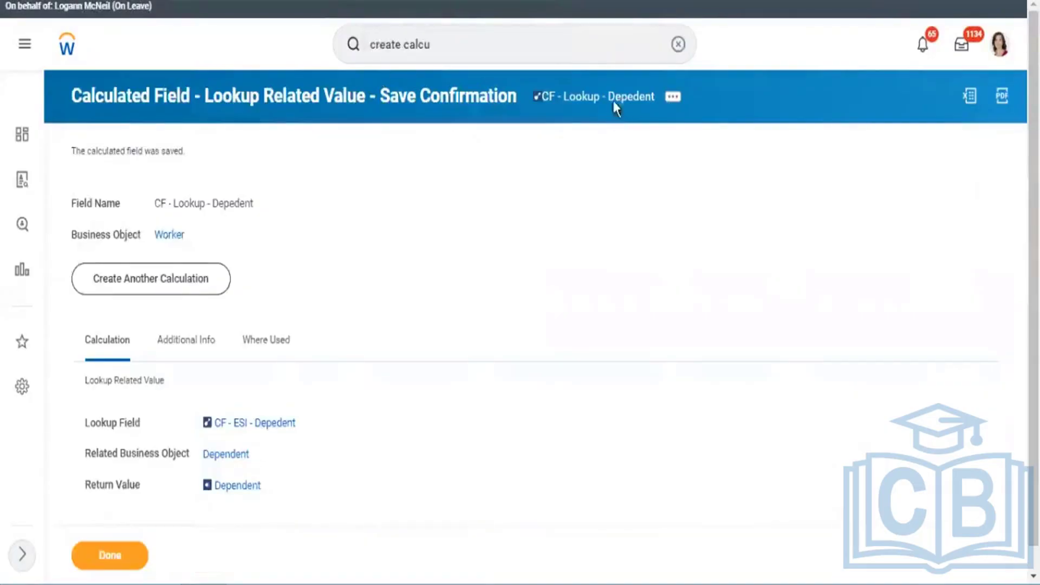
Make a copy of the CF - Lookup - Depedent calculated field and name it CF - Lookup - Depedent Relationship.
right_click(611, 103)
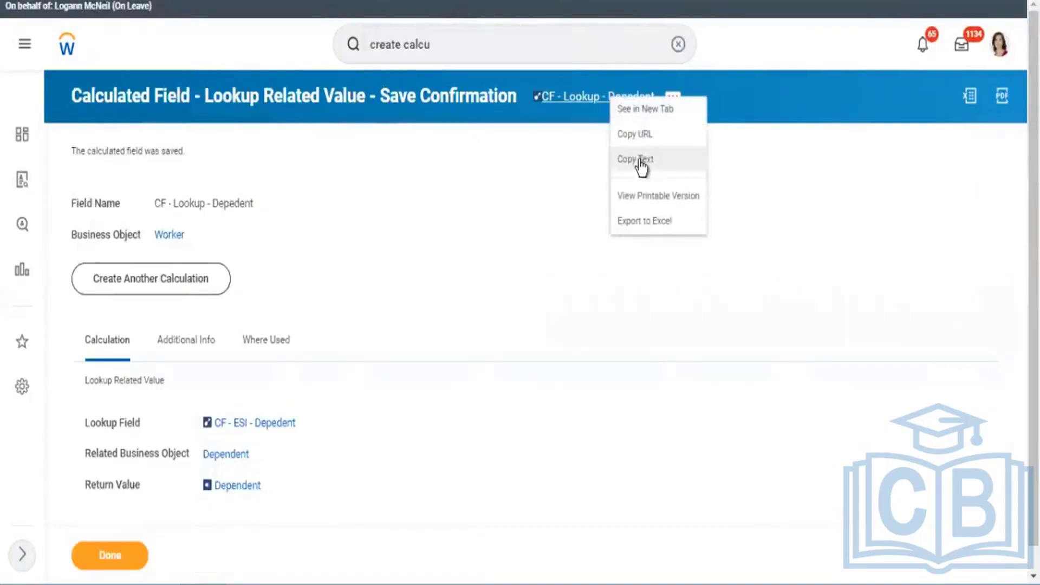
left_click(642, 160)
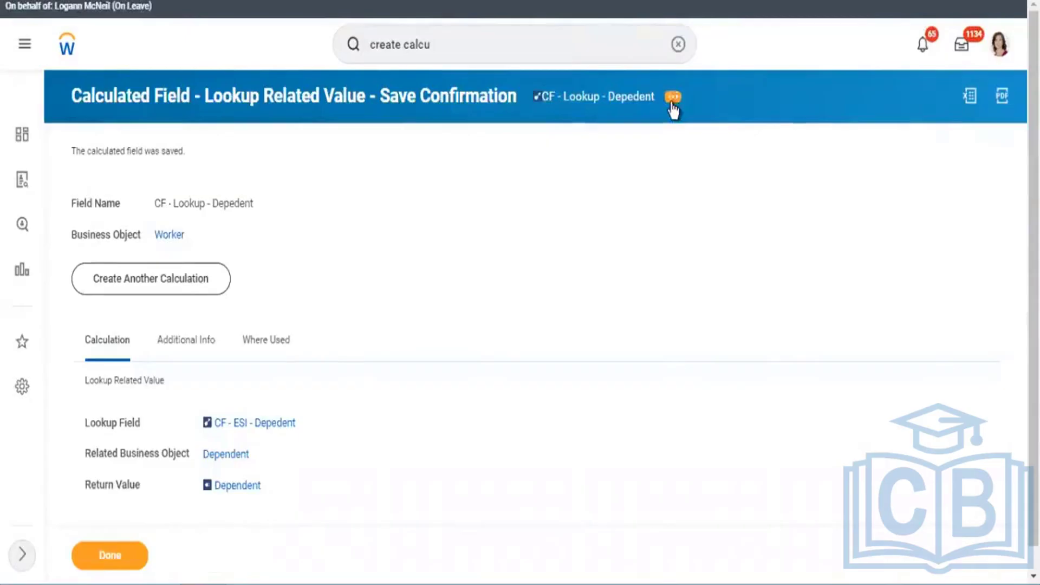
left_click(672, 97)
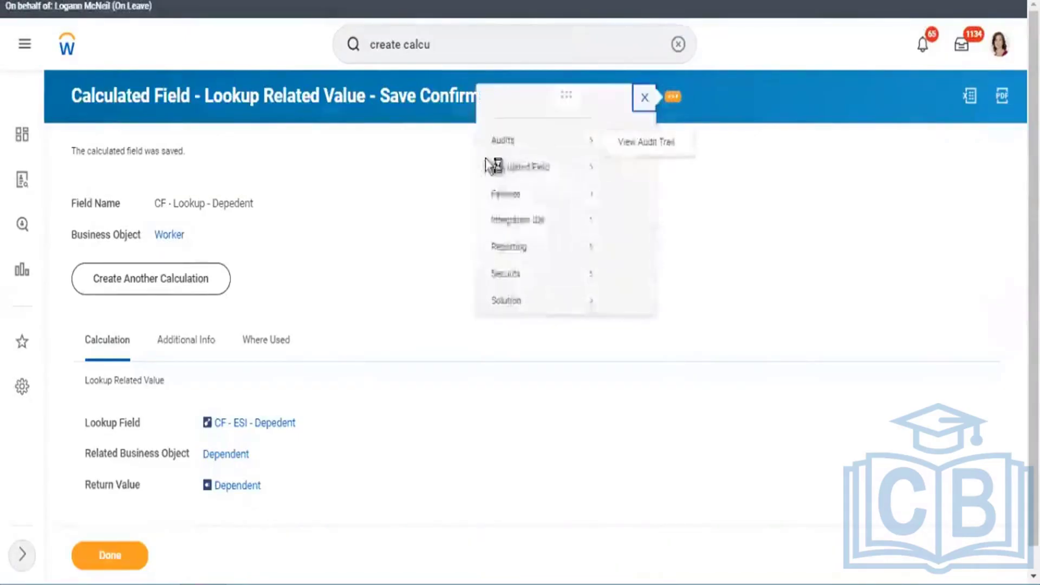
mouse_move(239, 185)
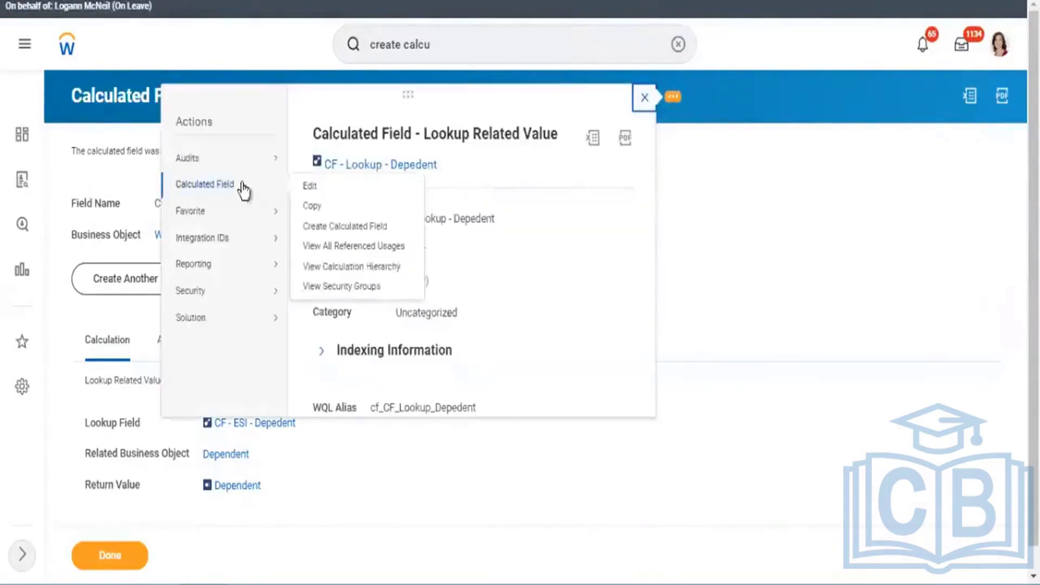
left_click(310, 208)
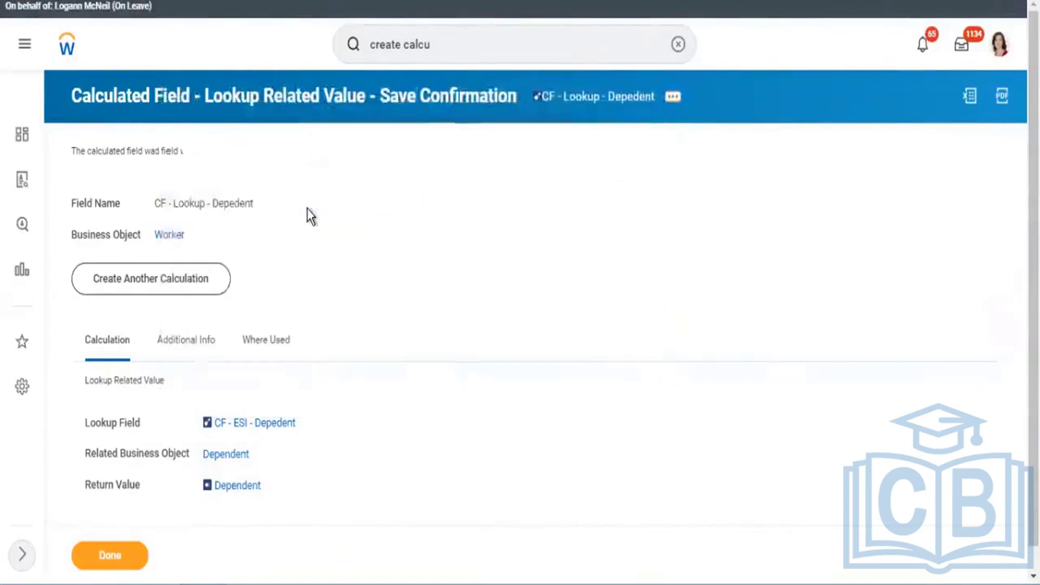
left_click(211, 167)
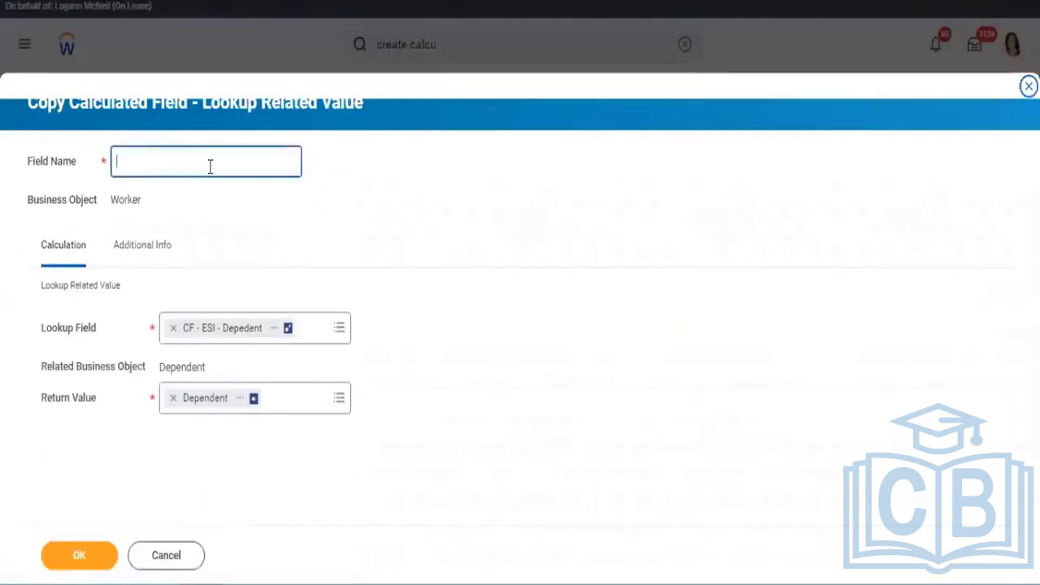
type("CF - Lookup - Depedent Relationship")
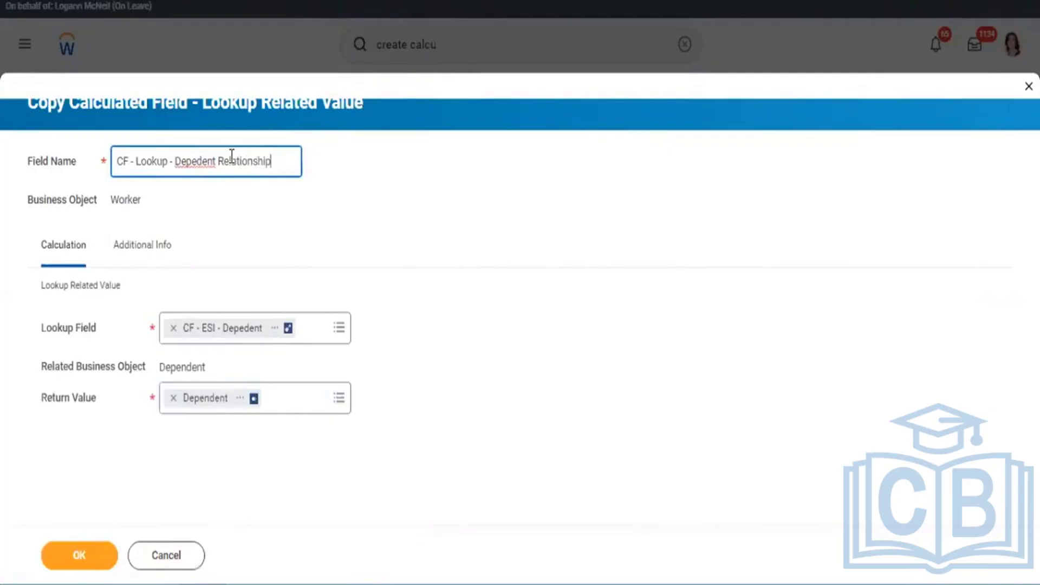
Set the copied field's return value to Relationship and save the calculated field.
left_click(174, 401)
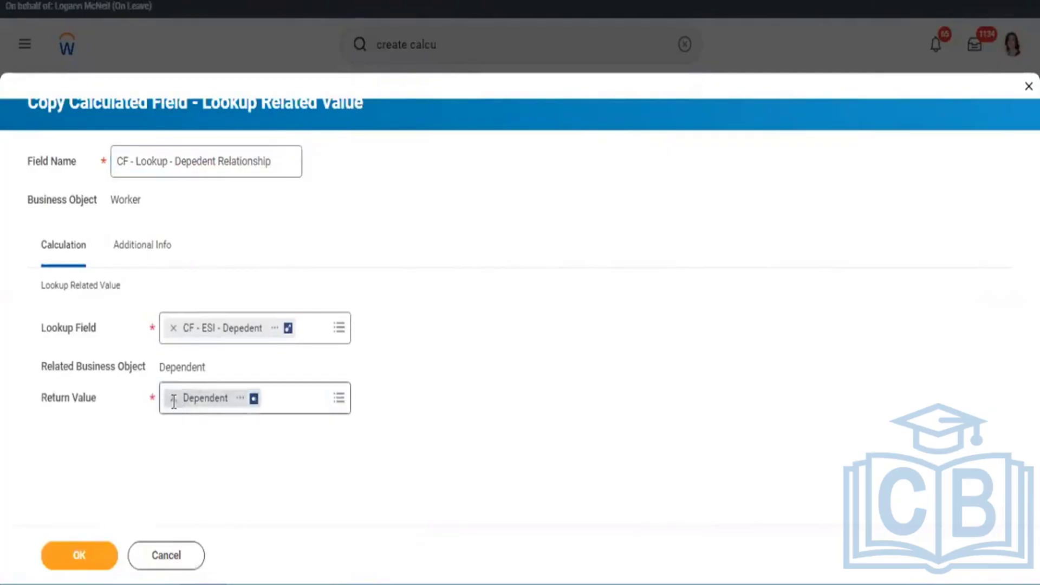
left_click(174, 401)
type("Rel")
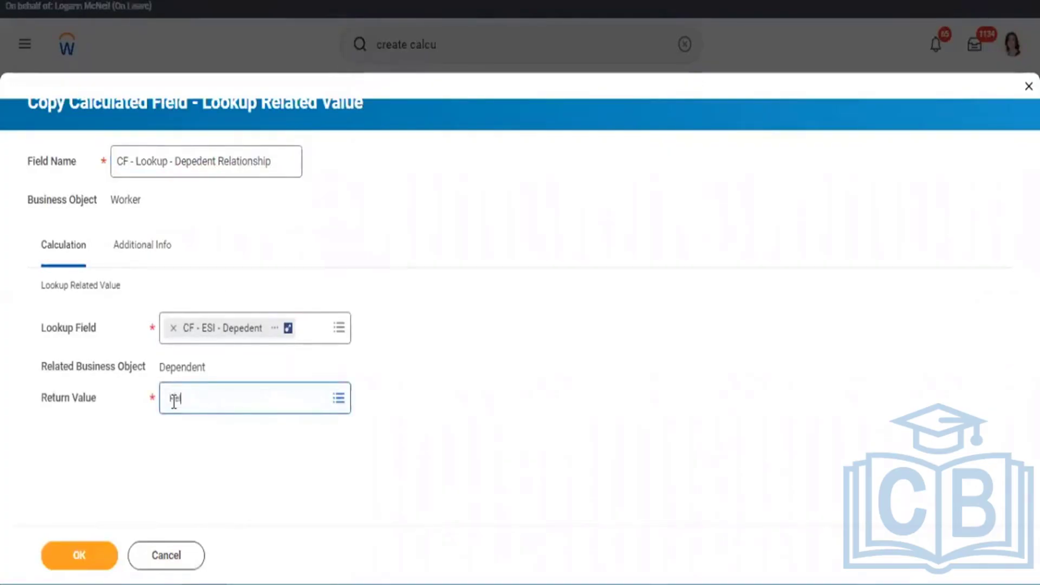
type("ationship")
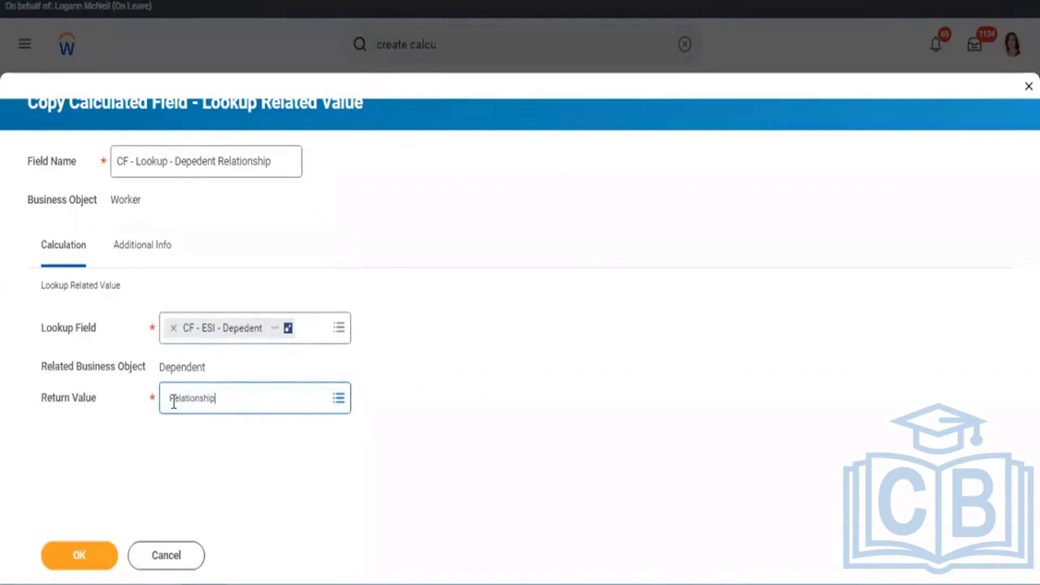
key("Return")
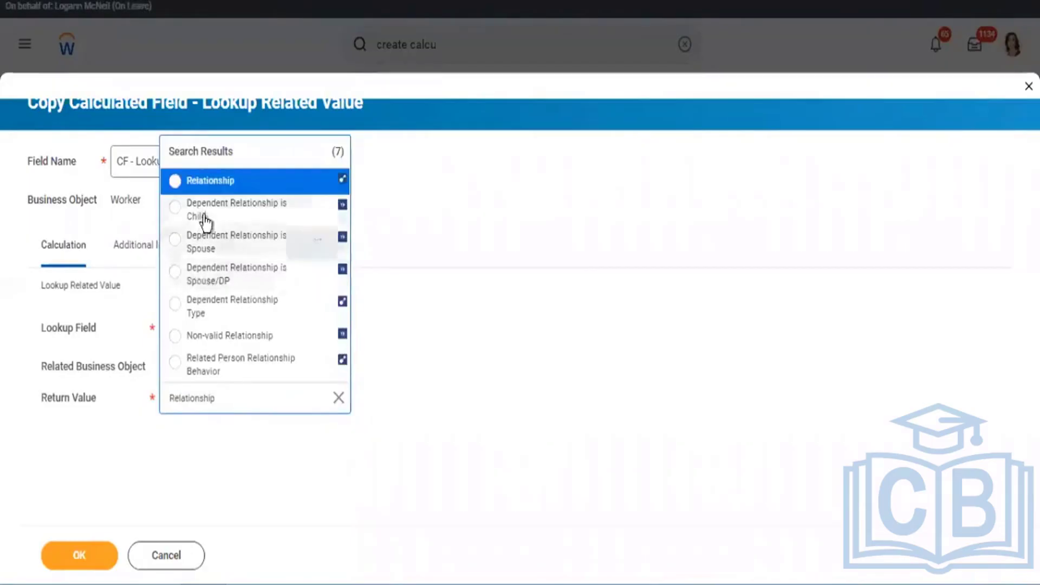
left_click(203, 184)
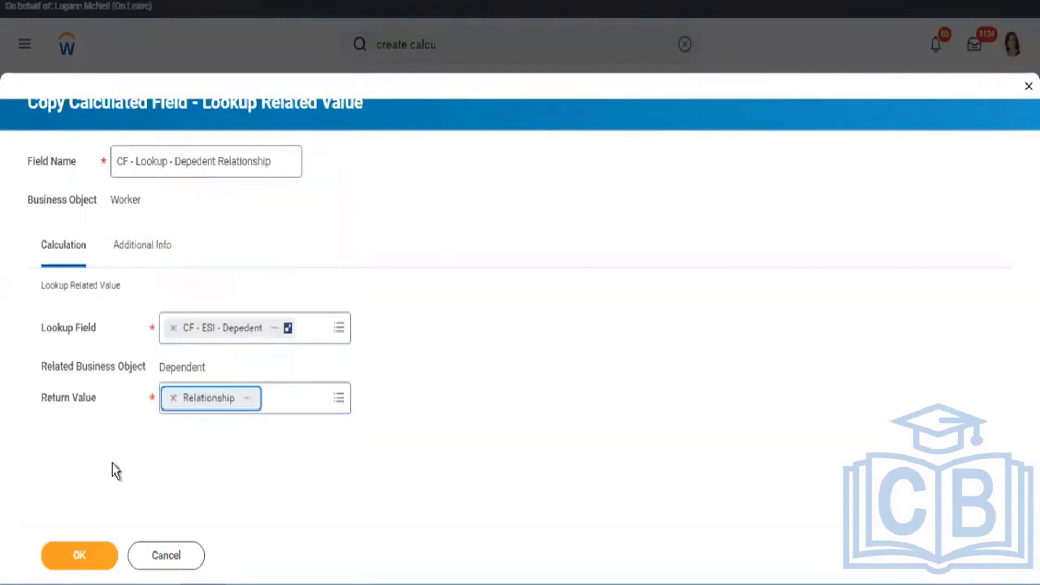
left_click(80, 558)
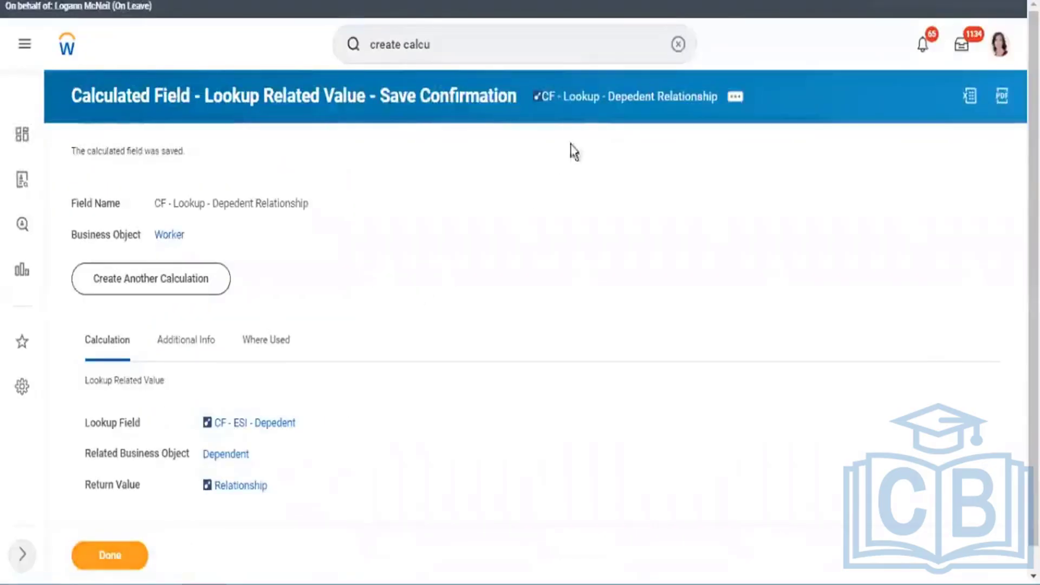
Copy the new lookup field's name and open RPT - All Calculated Fields for editing.
right_click(599, 99)
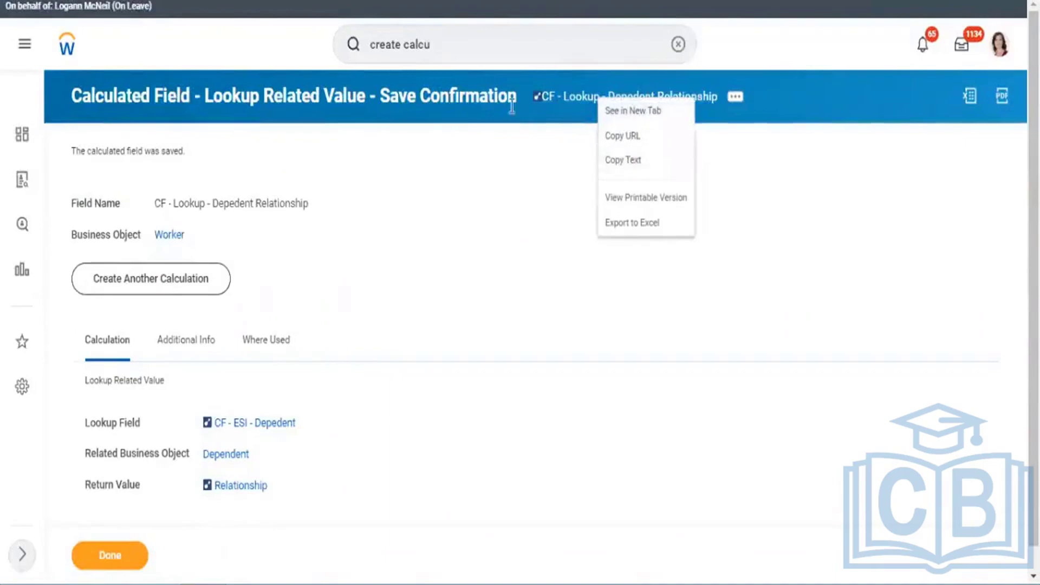
left_click(637, 162)
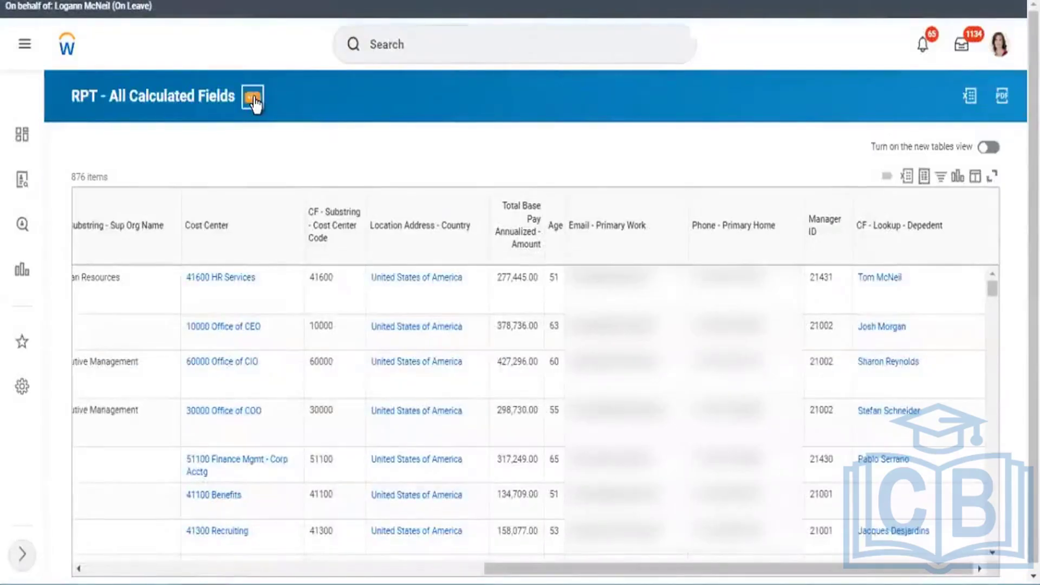
left_click(252, 100)
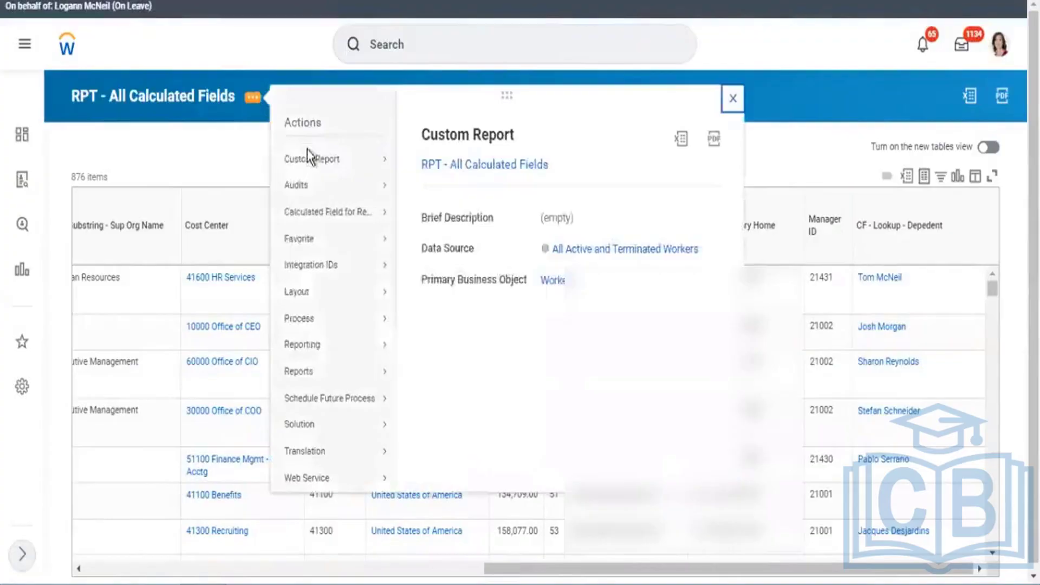
mouse_move(400, 161)
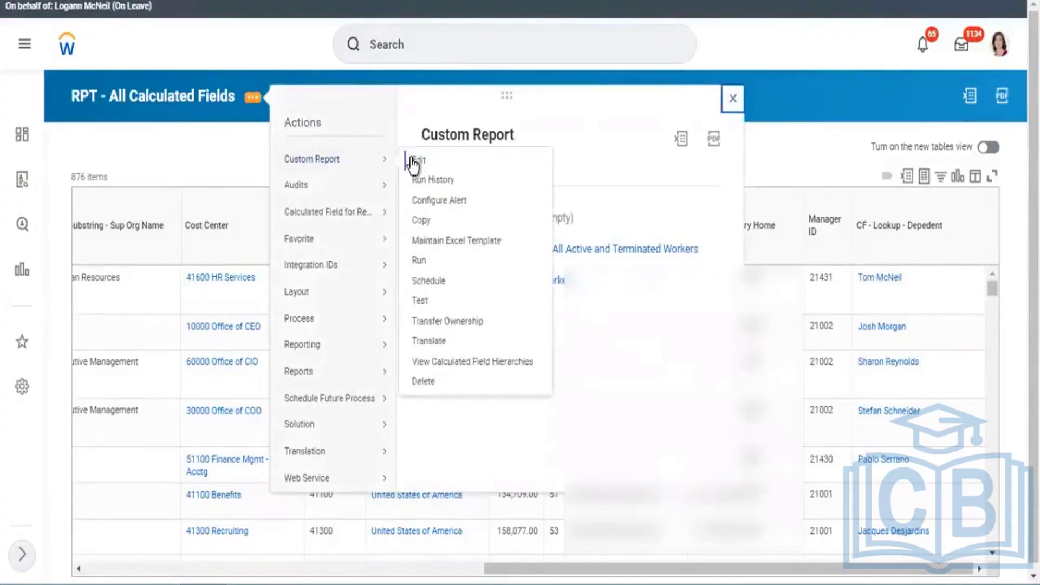
left_click(412, 160)
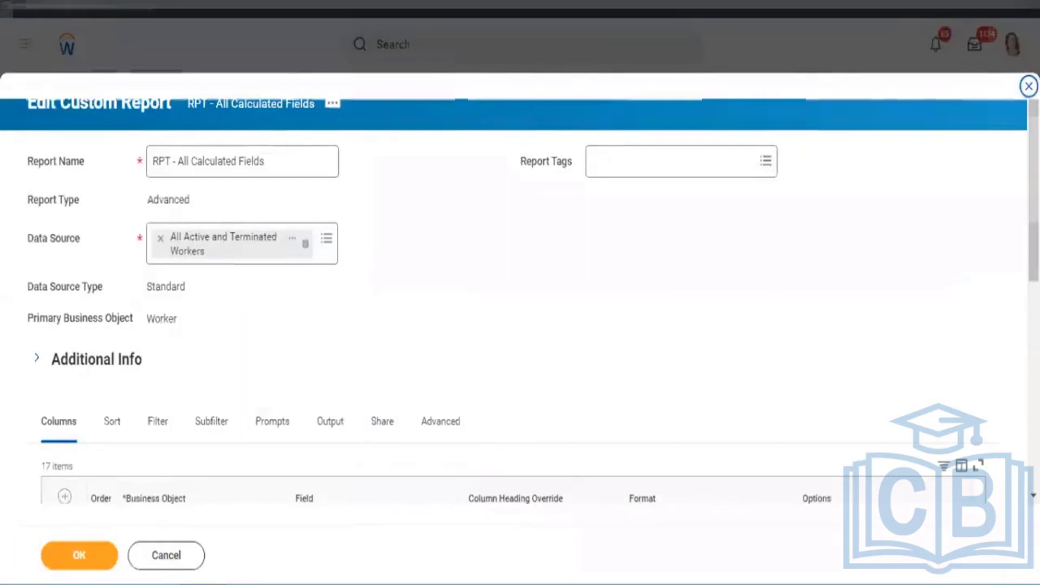
Add CF - Lookup - Depedent Relationship as a Worker column below CF - Lookup - Depedent in the report.
scroll(951, 342, "down", 5)
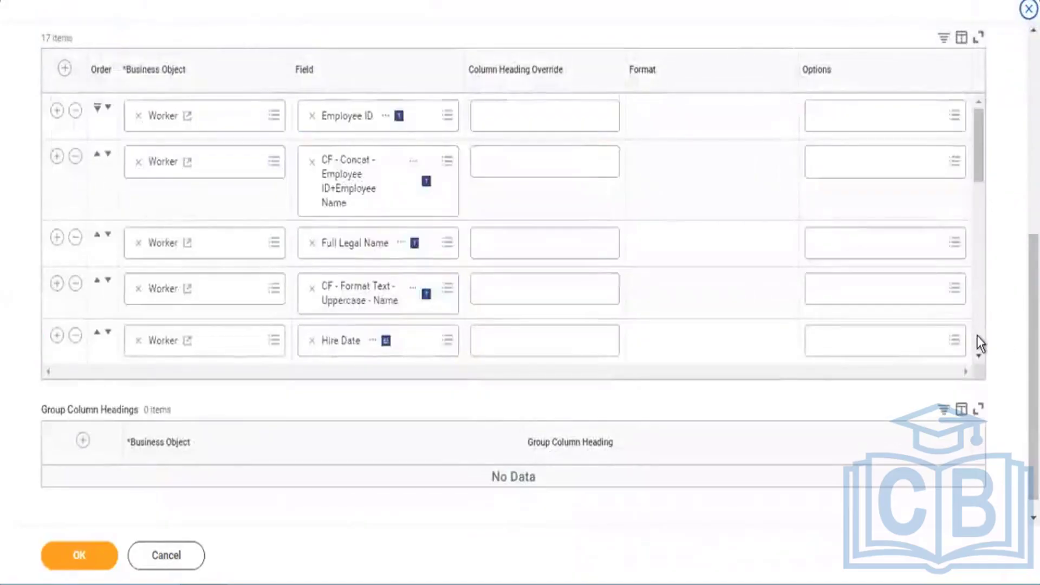
scroll(977, 343, "down", 9)
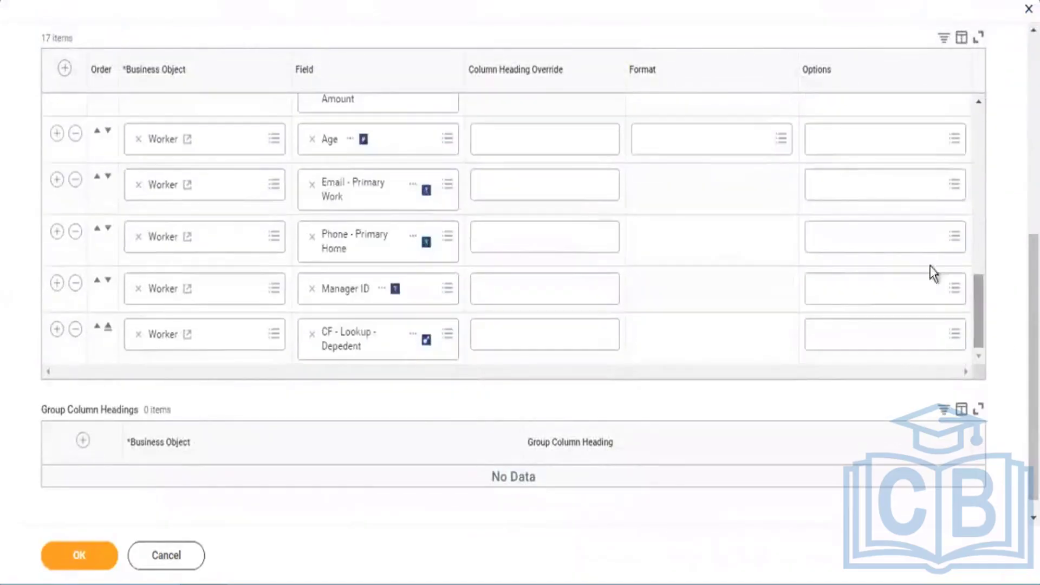
left_click(57, 330)
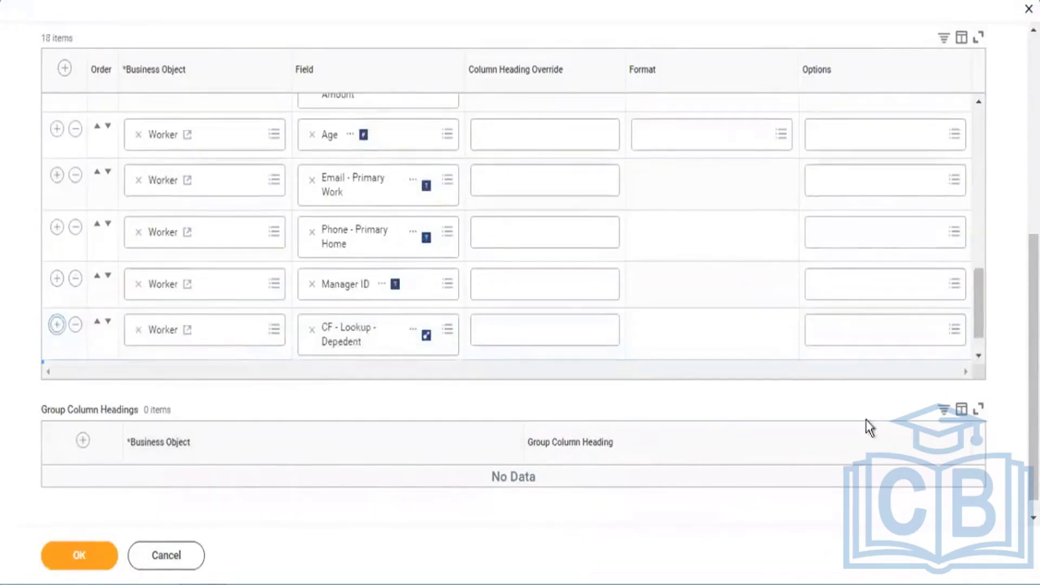
left_click(978, 355)
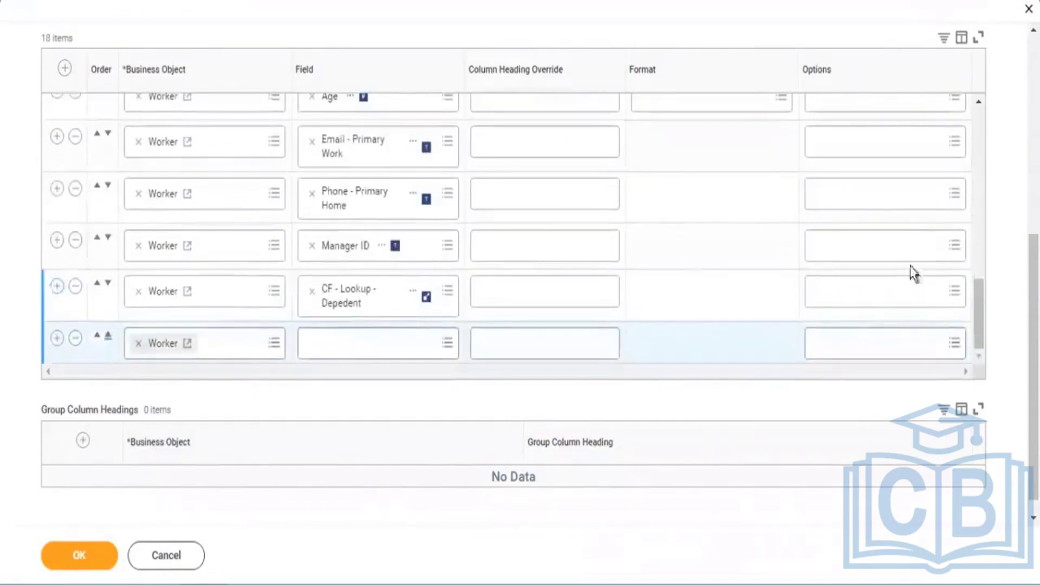
left_click(403, 344)
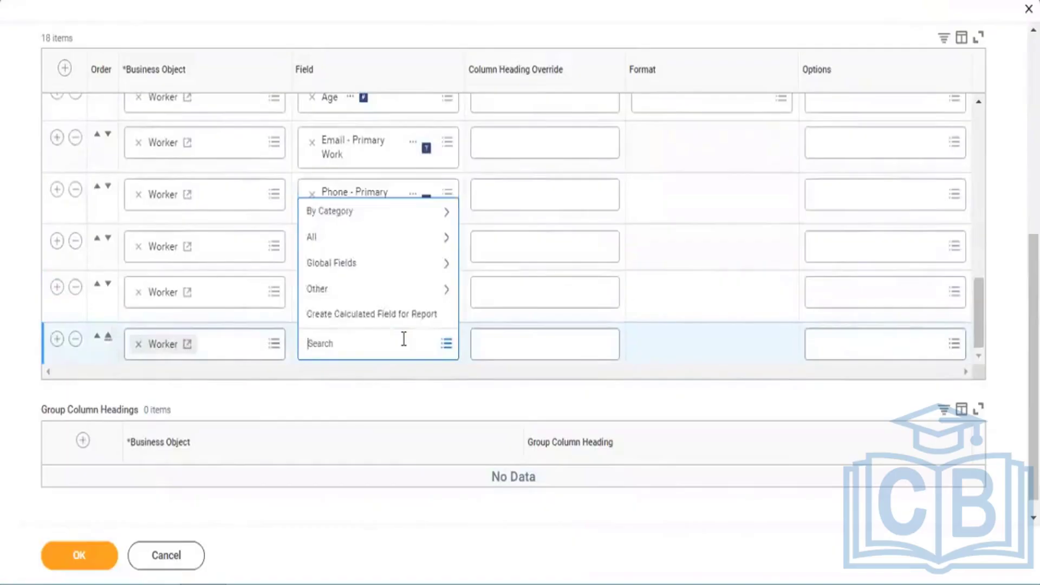
key("ctrl+v")
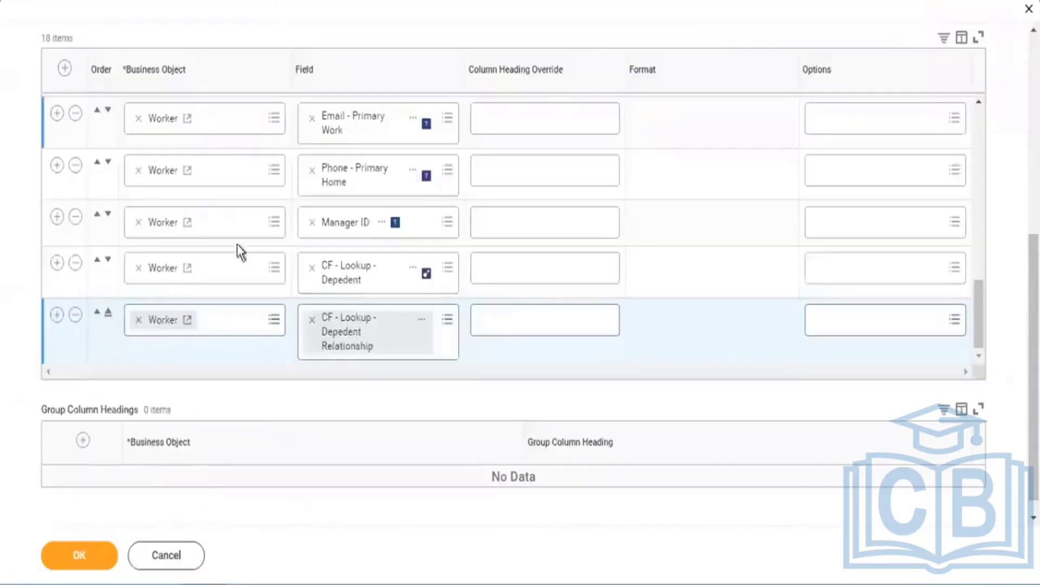
Save the report with the relationship column, run it, and examine its dependent columns.
left_click(101, 563)
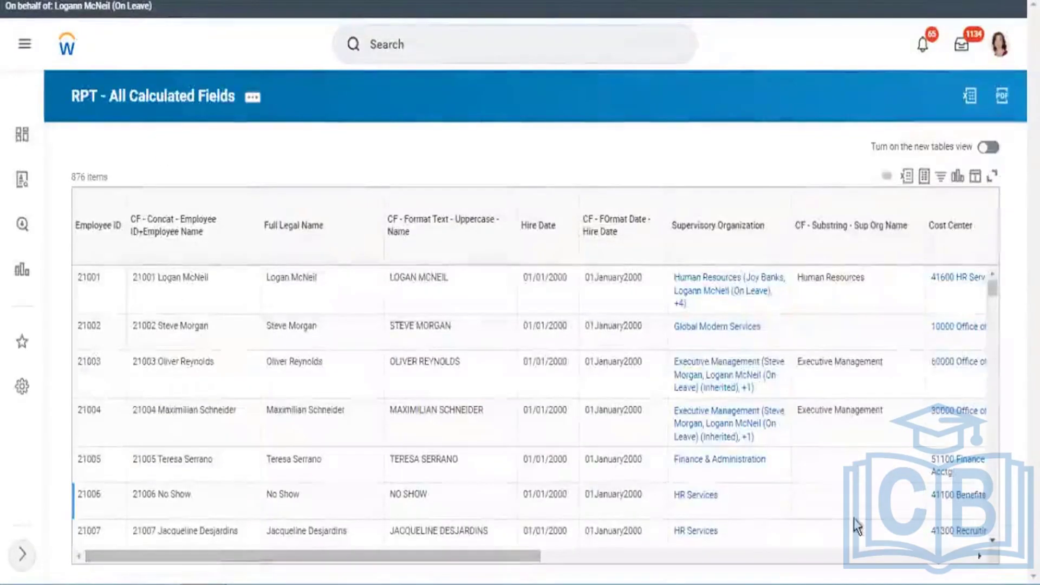
left_click(943, 553)
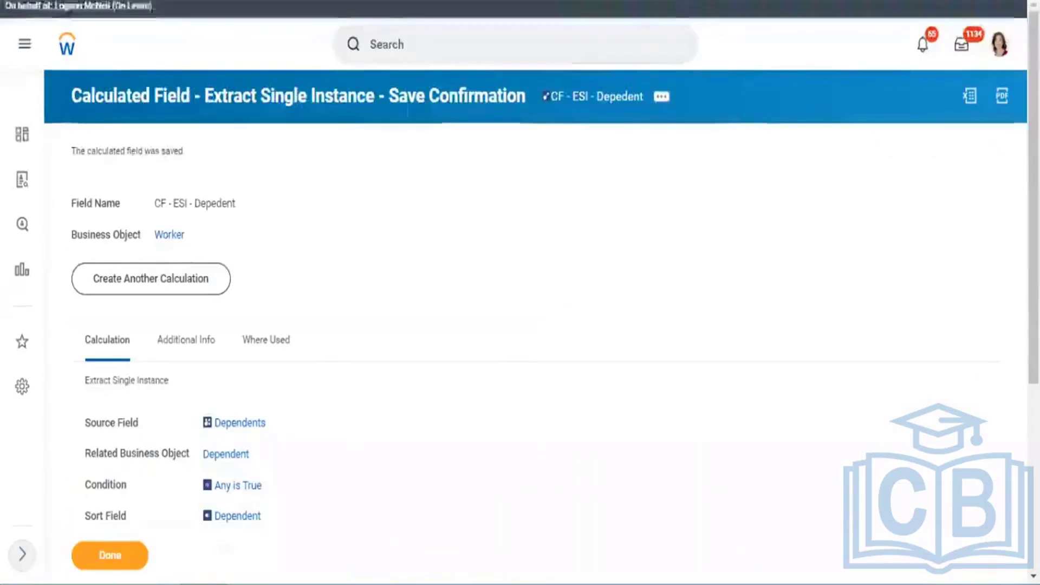
Open the definition of the CF - ESI - Depedent lookup field in a new tab and review its extraction settings.
mouse_move(239, 432)
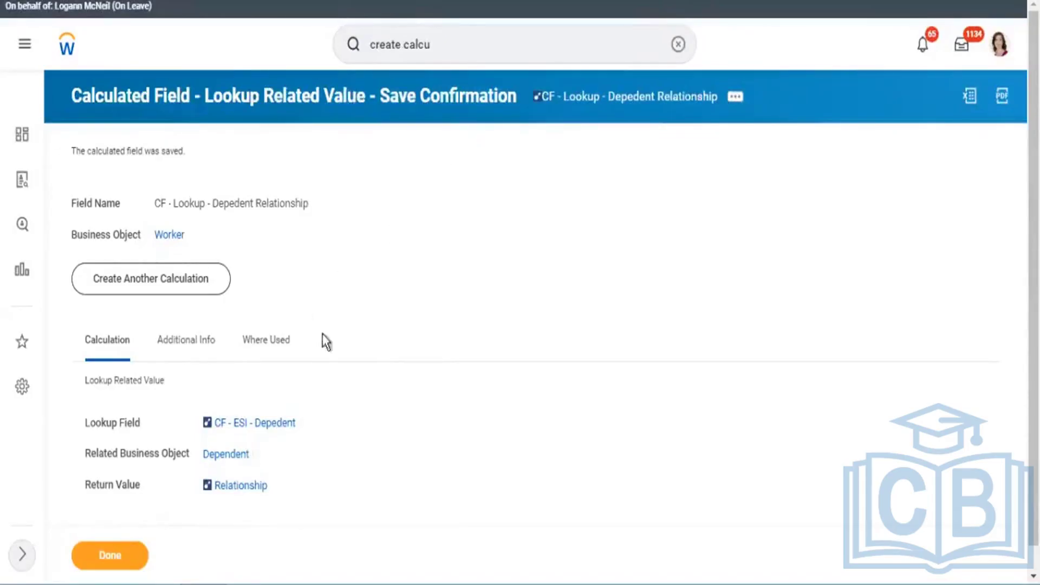
right_click(260, 428)
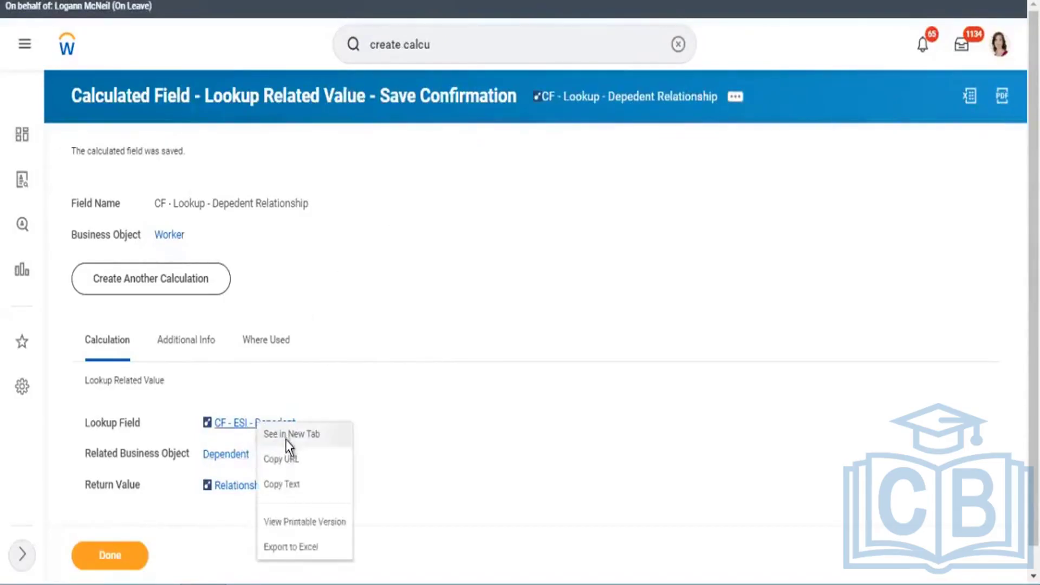
left_click(286, 435)
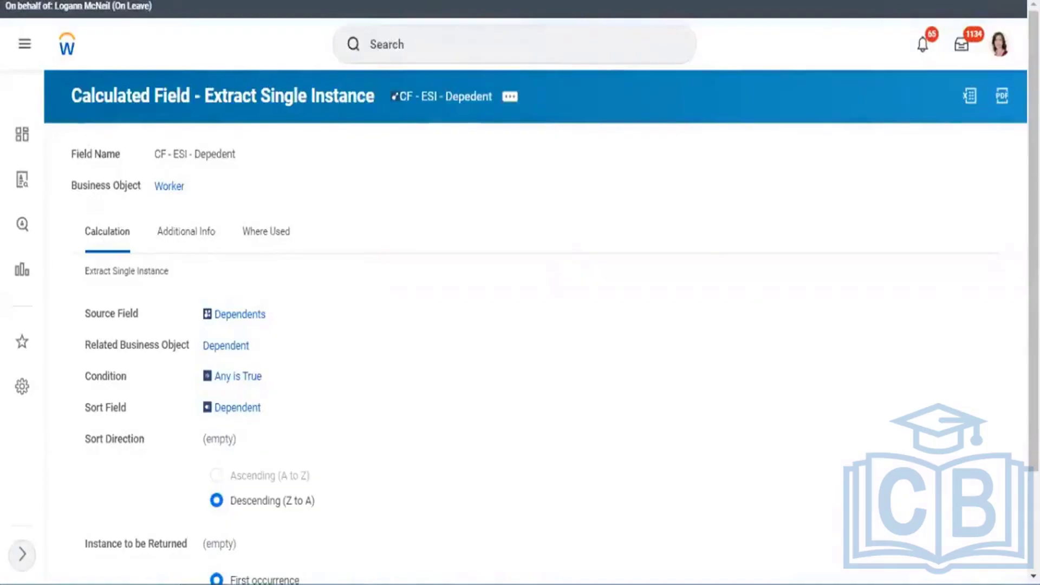
Return to the results of RPT - All Calculated Fields and open the report definition for editing.
left_click(420, 2)
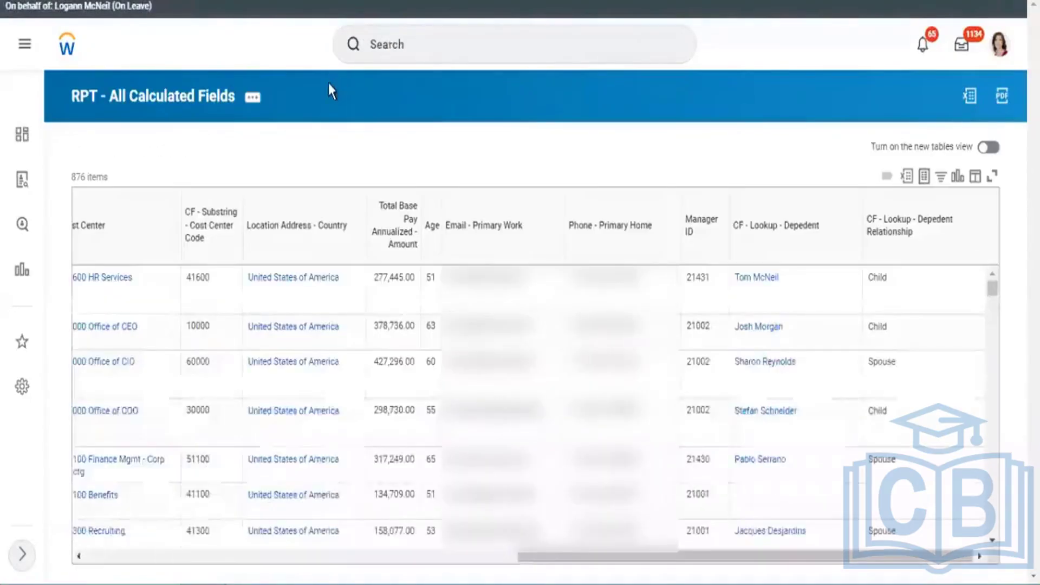
left_click(252, 98)
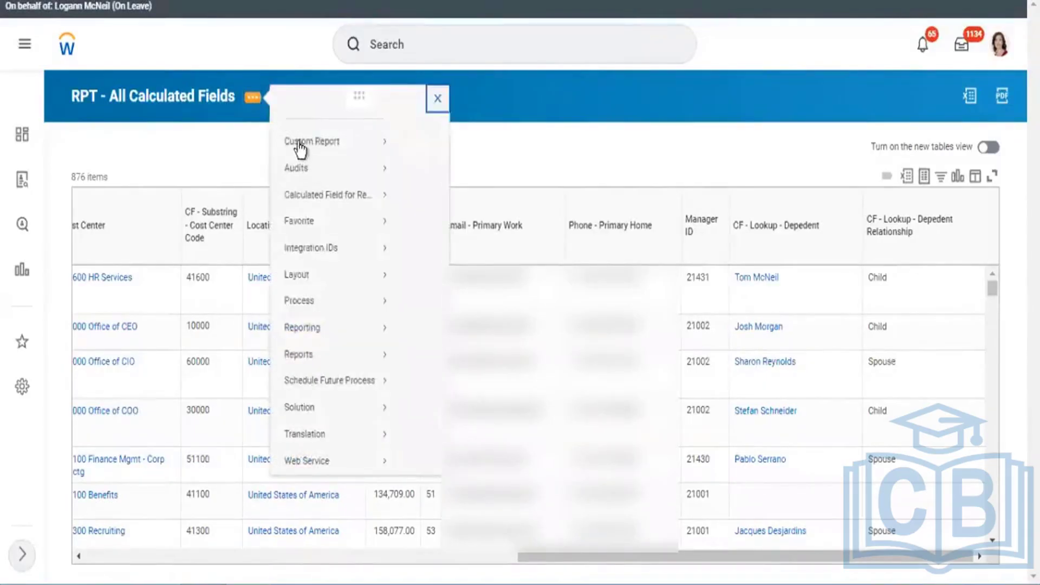
mouse_move(344, 145)
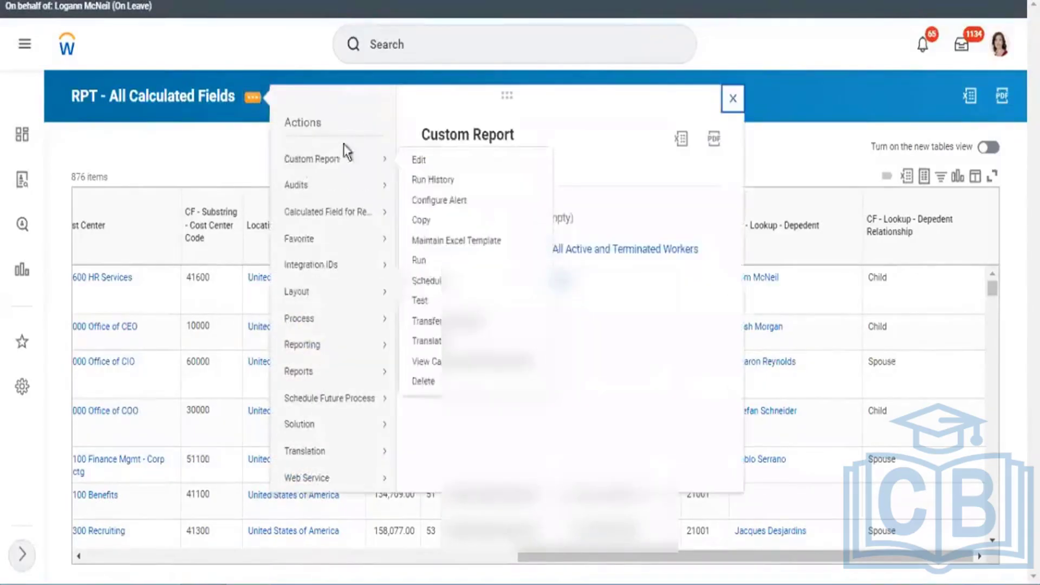
left_click(413, 159)
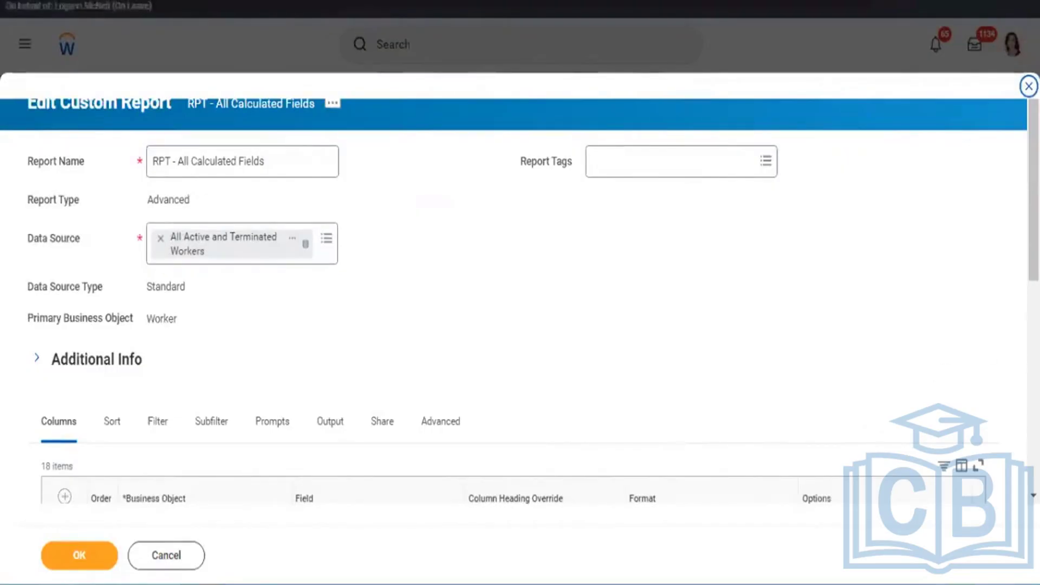
Add a new column row below CF - Lookup - Depedent Relationship at the end of the report's columns.
scroll(981, 361, "down", 8)
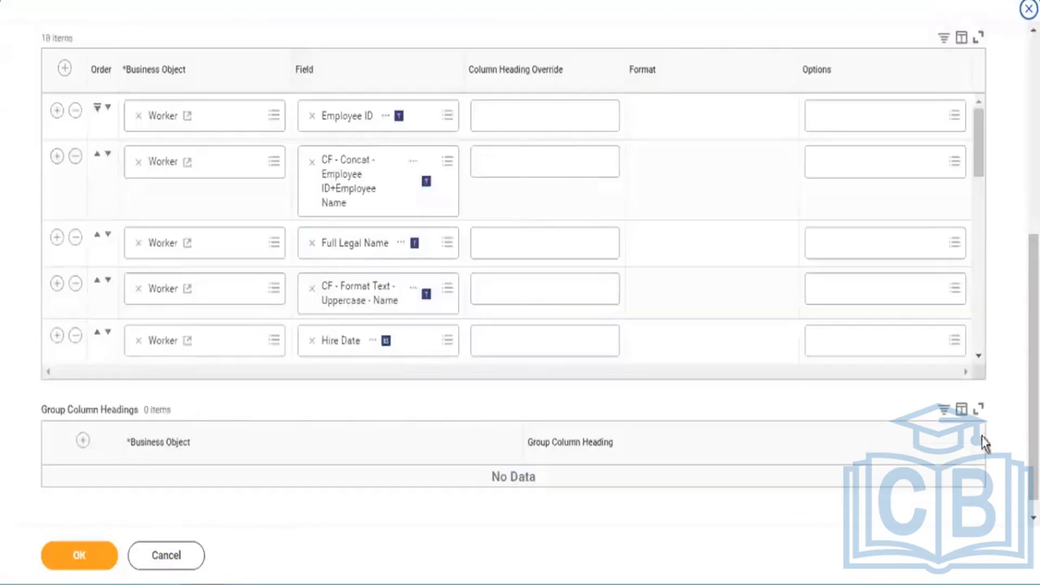
scroll(979, 344, "down", 10)
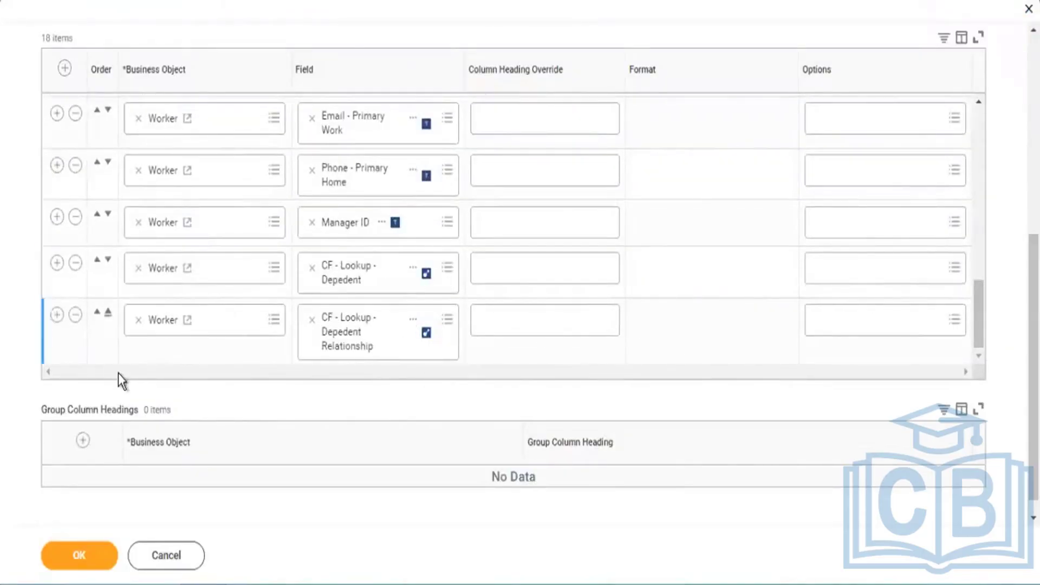
left_click(57, 315)
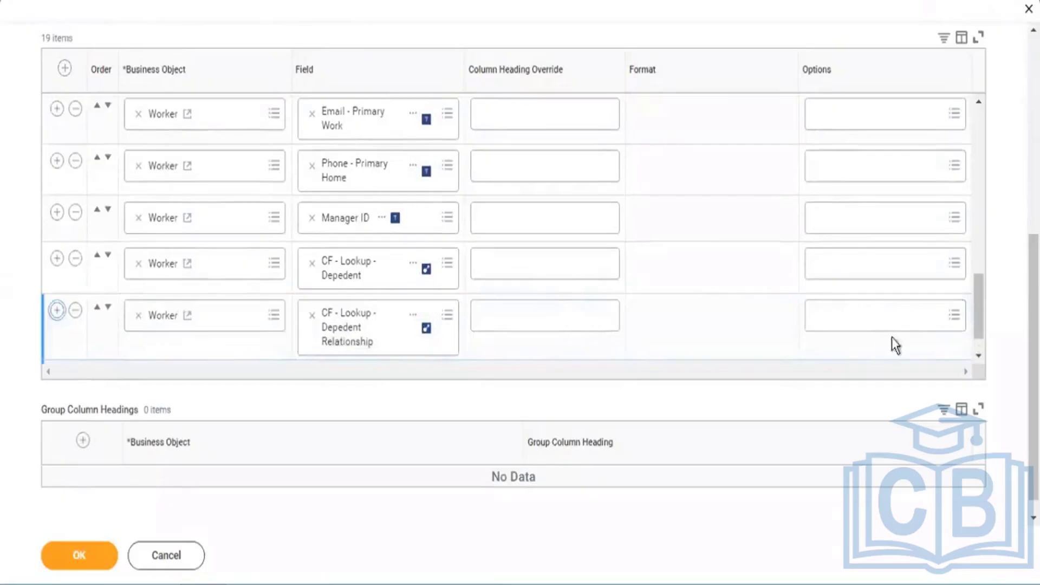
left_click(978, 355)
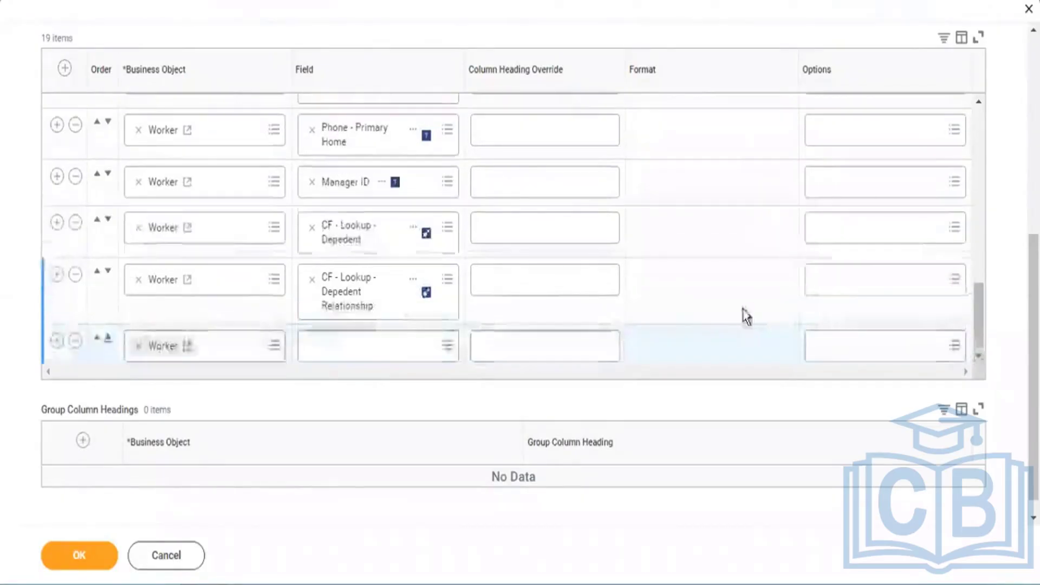
Search the Worker fields for "manager" and for "manager rating" in the new column row.
left_click(339, 344)
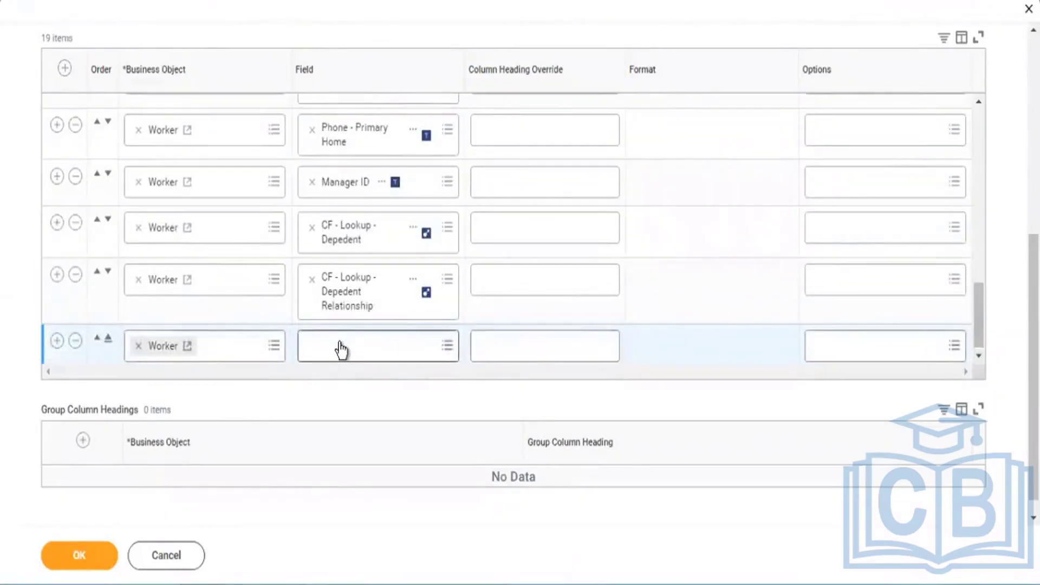
type("manager")
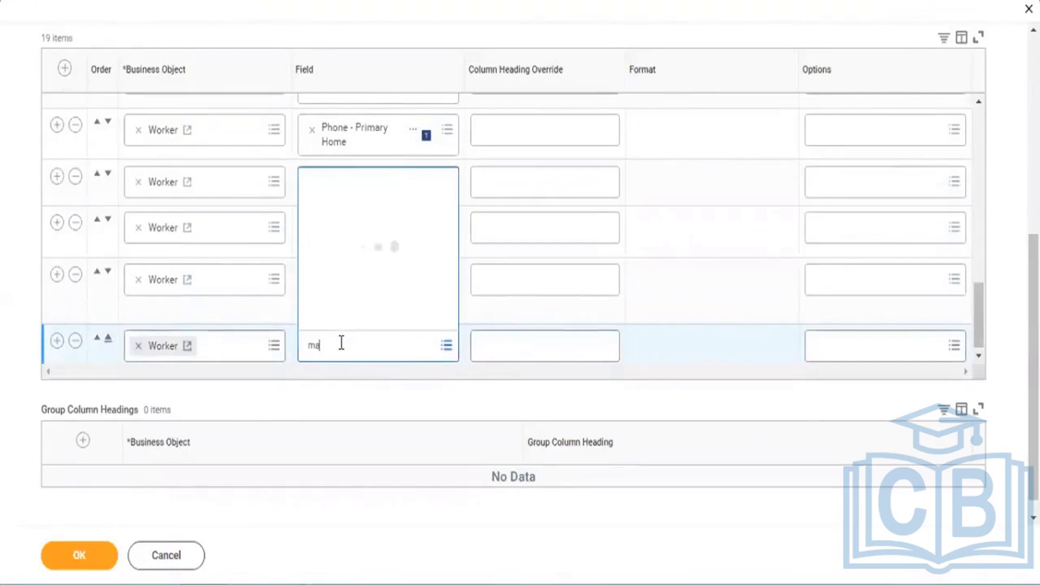
key("Return")
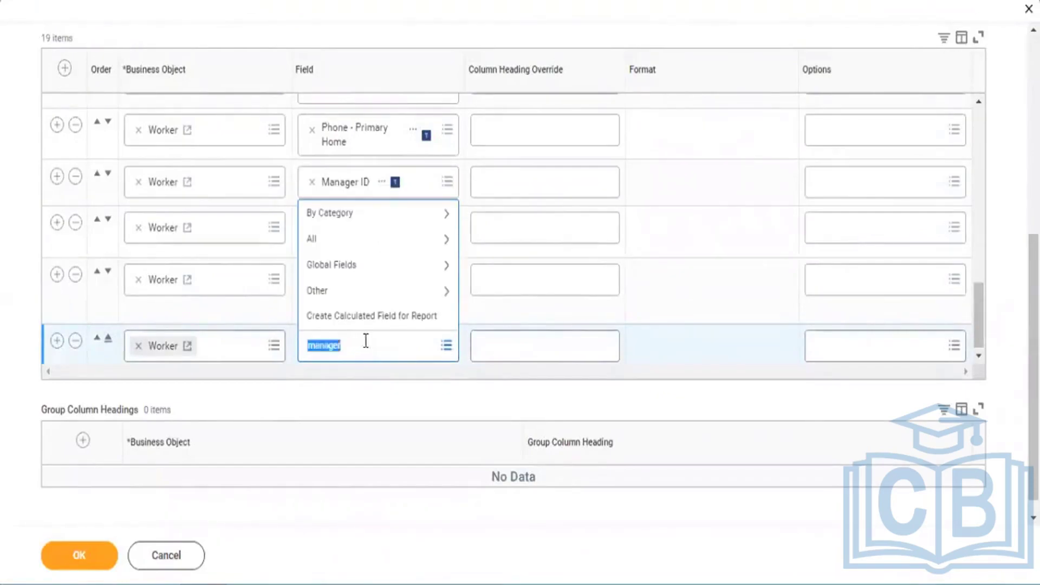
left_click(365, 341)
type("rating")
key("Return")
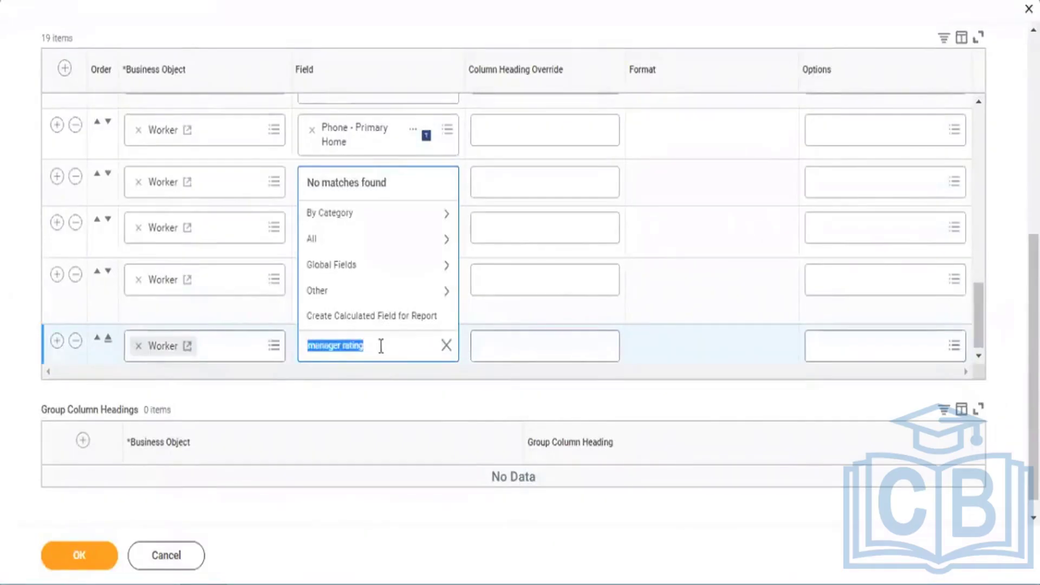
Remove Worker as the new row's business object and search the business objects for "employee review".
left_click(138, 345)
type("employ")
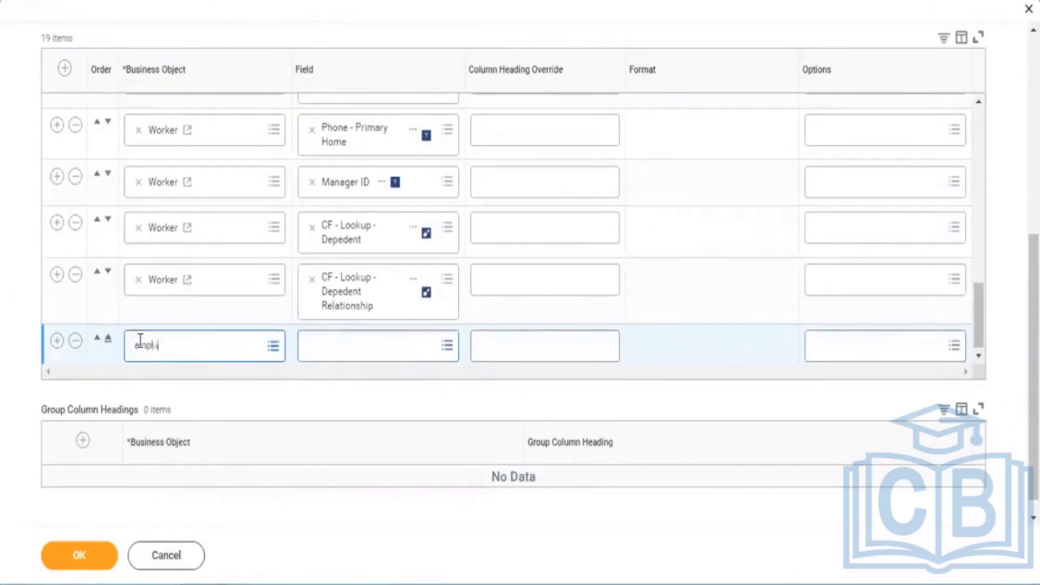
type("ee review")
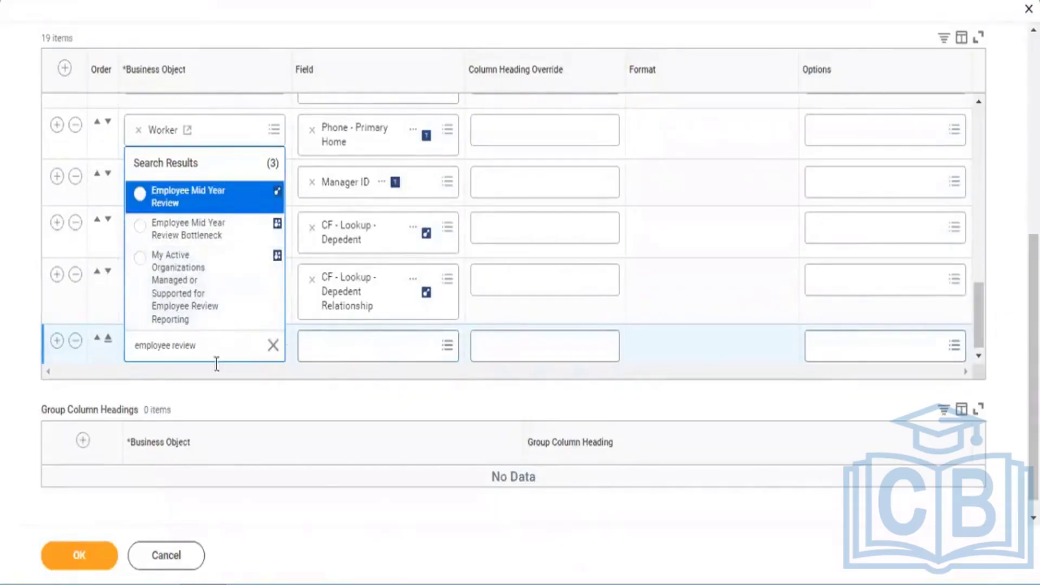
Search for "employee review" and set the last column row's business object to Employee Mid Year Review.
left_click(274, 342)
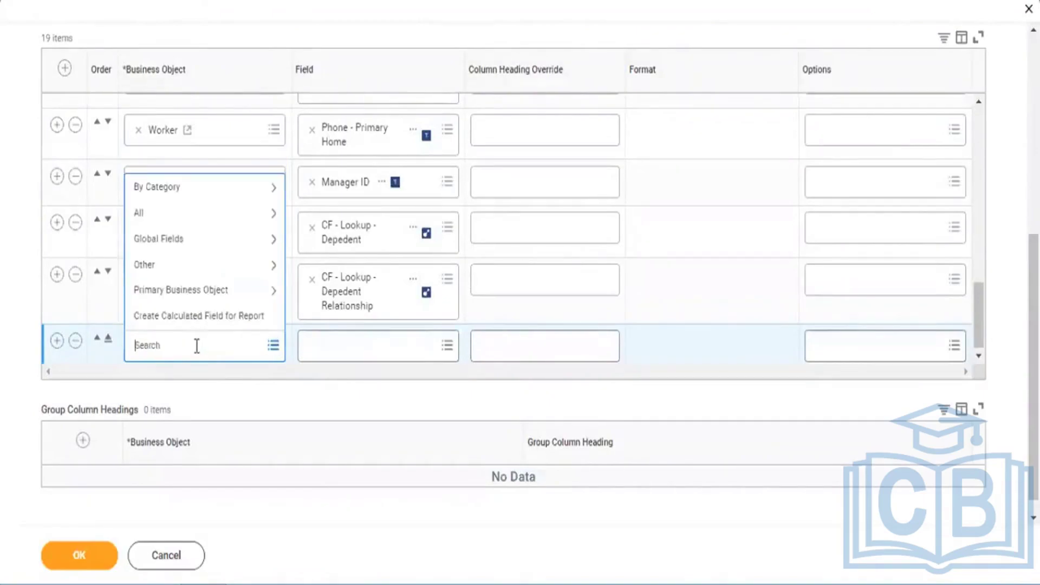
type("employee review")
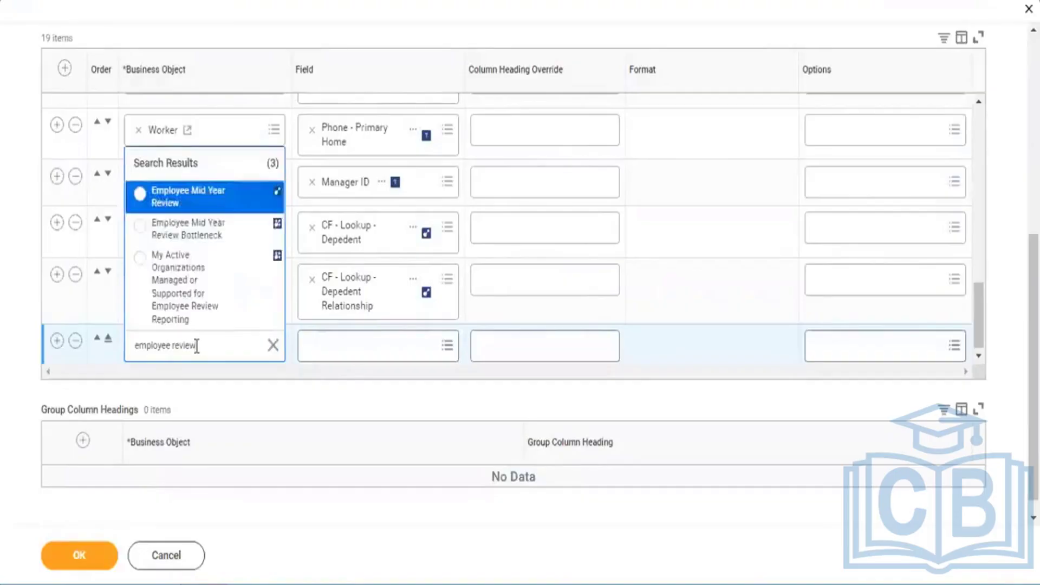
left_click(253, 195)
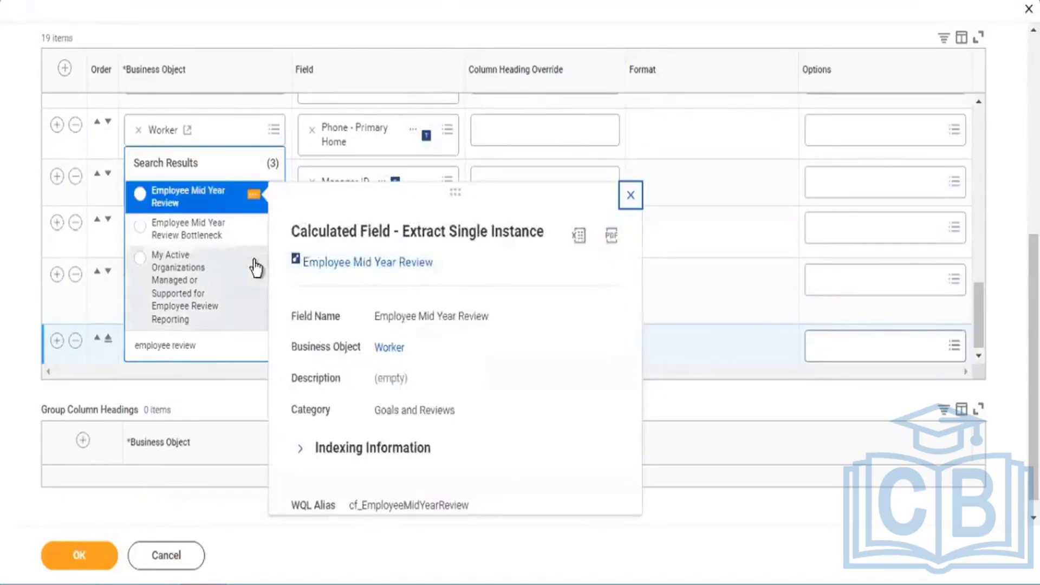
left_click(212, 200)
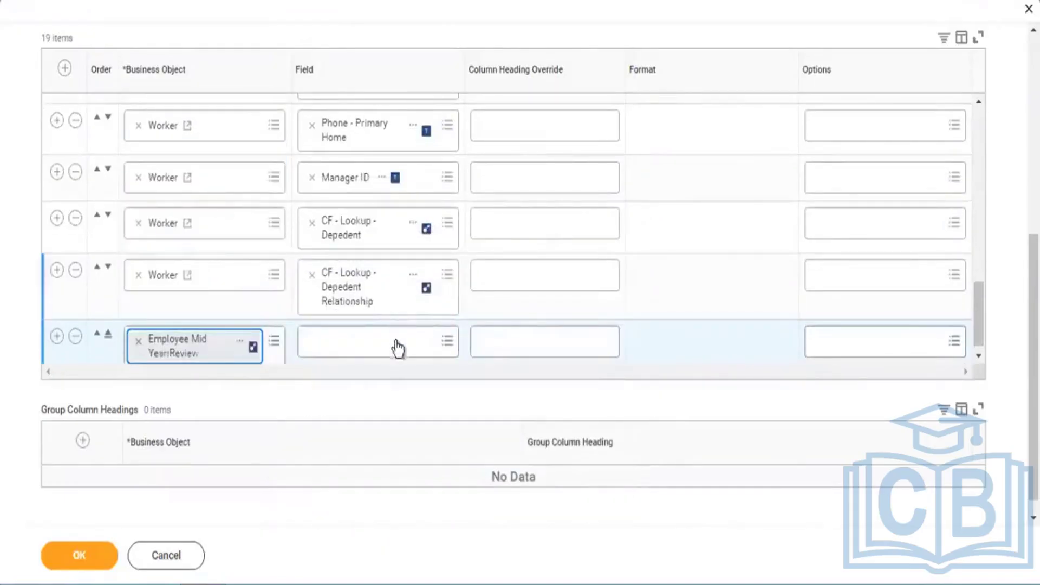
Search for "manager rating" and set the Employee Mid Year Review row's field to Overall Rating - Manager.
left_click(363, 352)
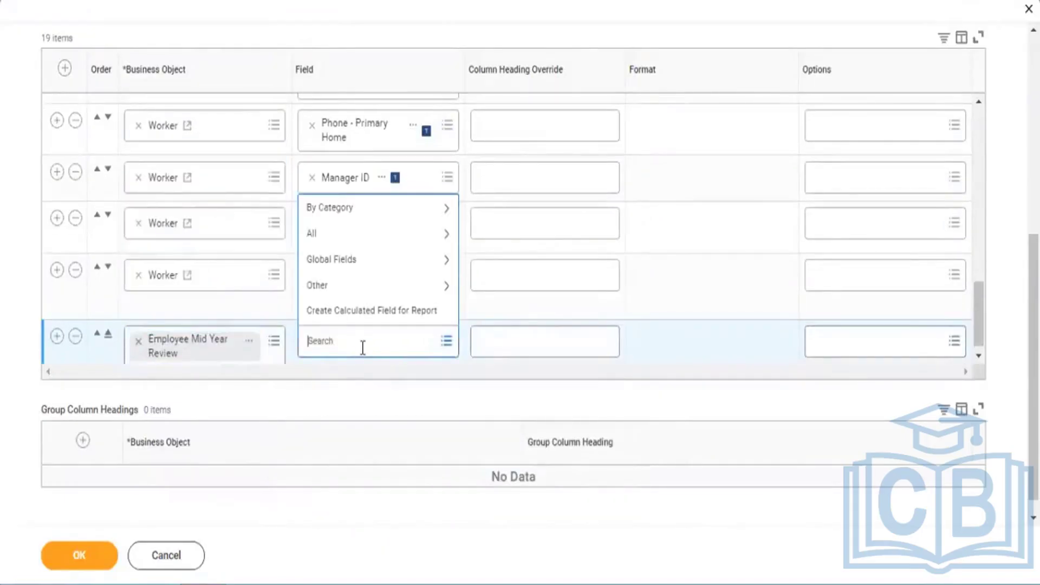
type("manager rating")
key("Return")
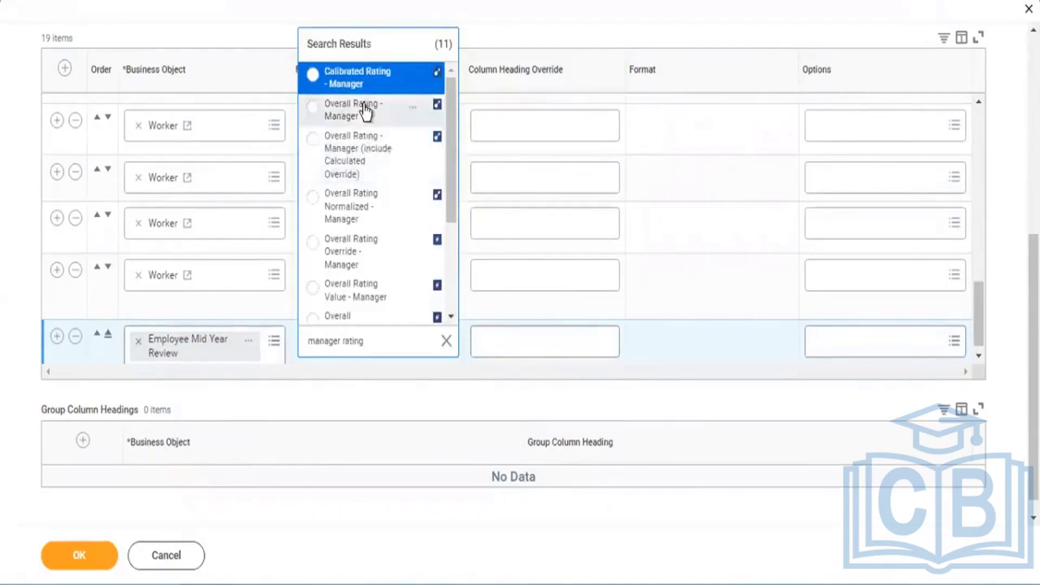
left_click(366, 111)
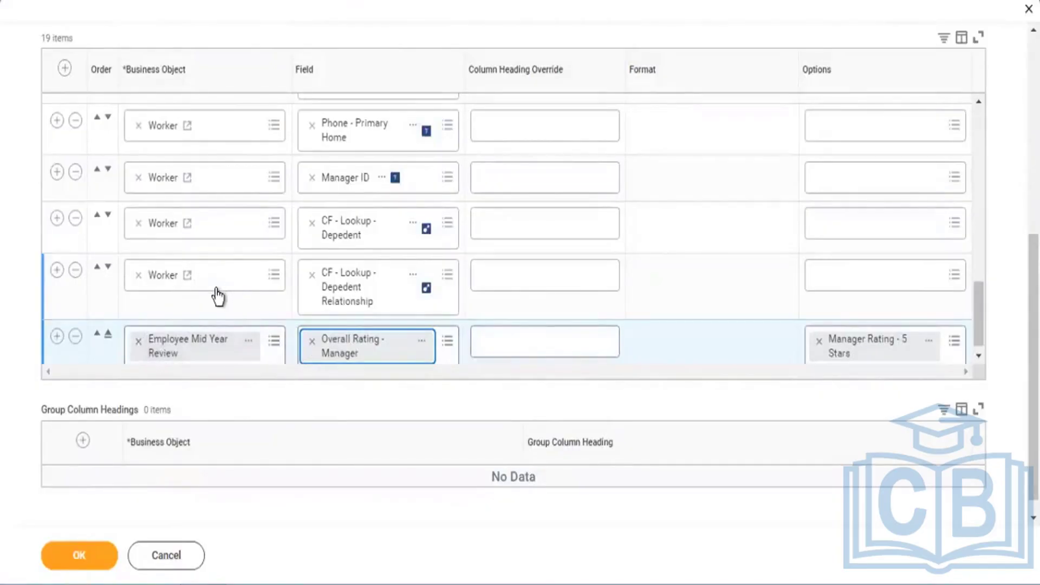
left_click(249, 342)
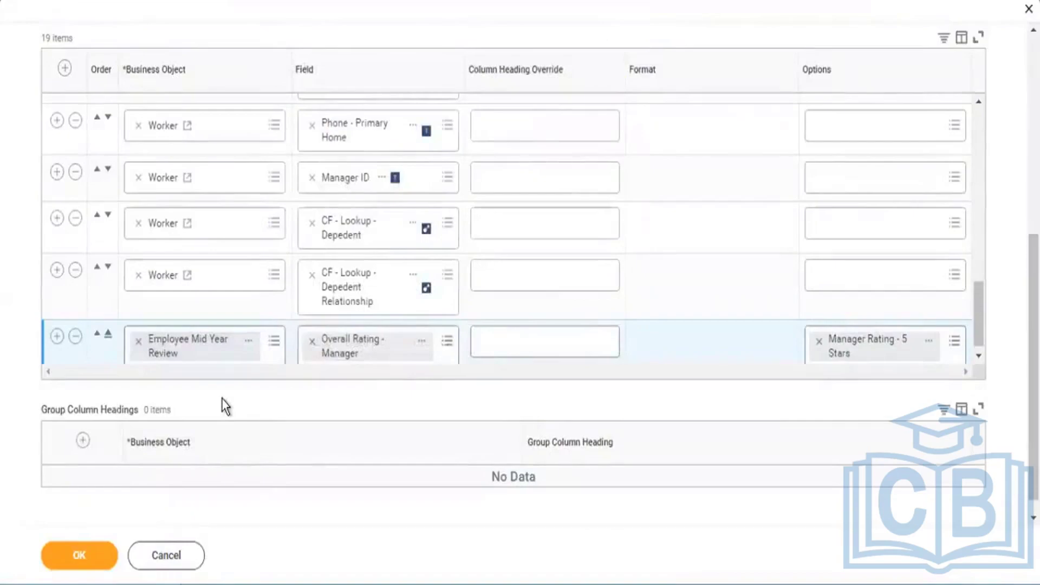
left_click(249, 341)
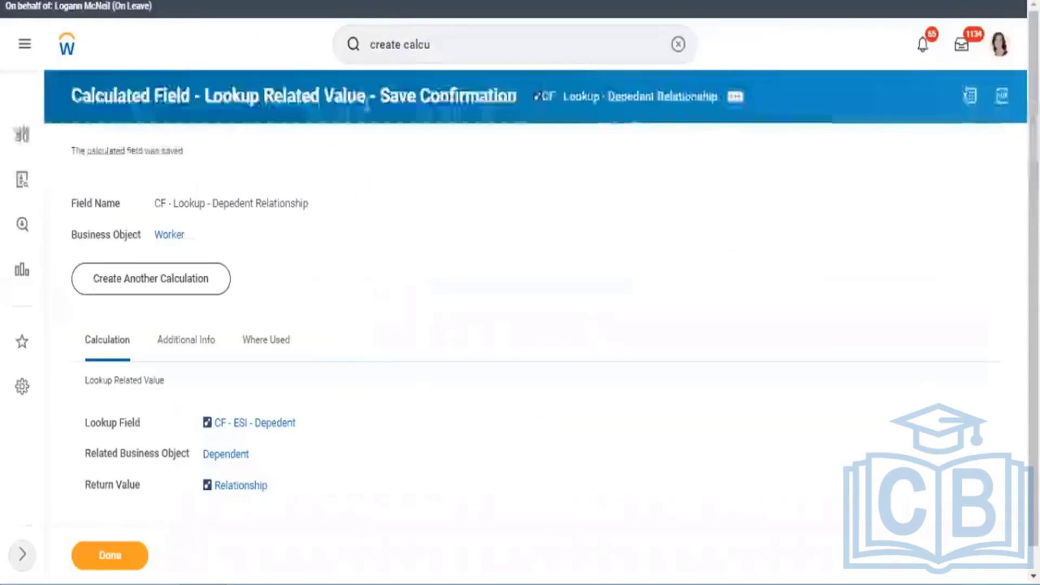
Start another calculated field and name it "CF - Lookup - Manager Rating".
left_click(172, 292)
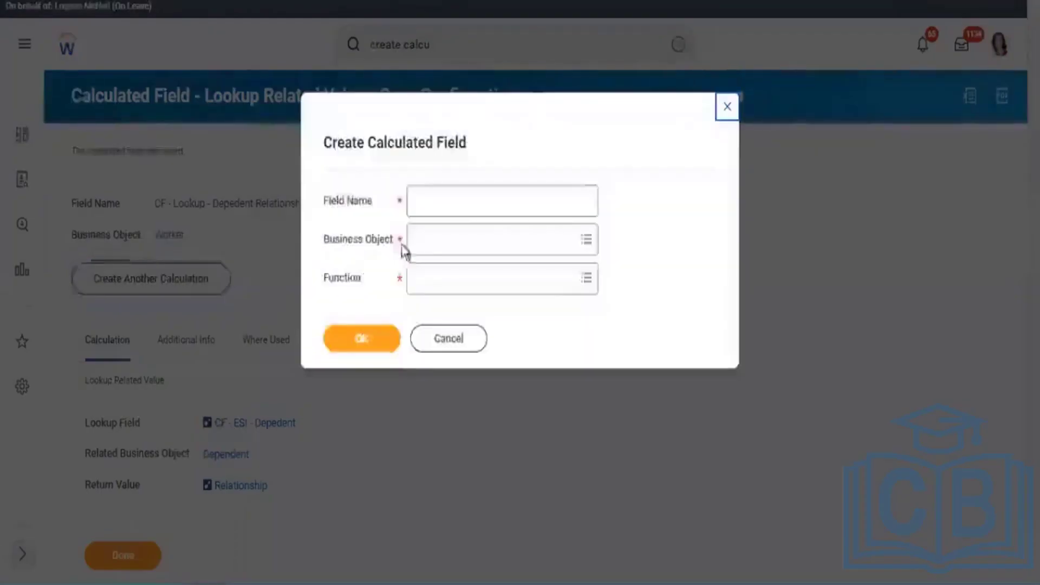
left_click(433, 192)
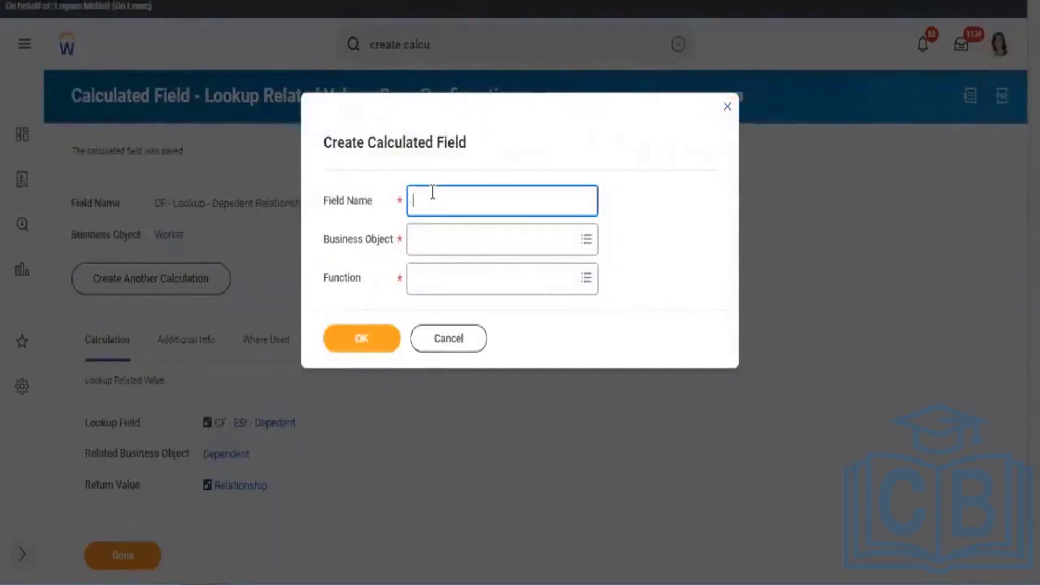
type("CF")
type(" - eiLook")
type("up ")
type("- Manag")
left_click(433, 192)
type("el")
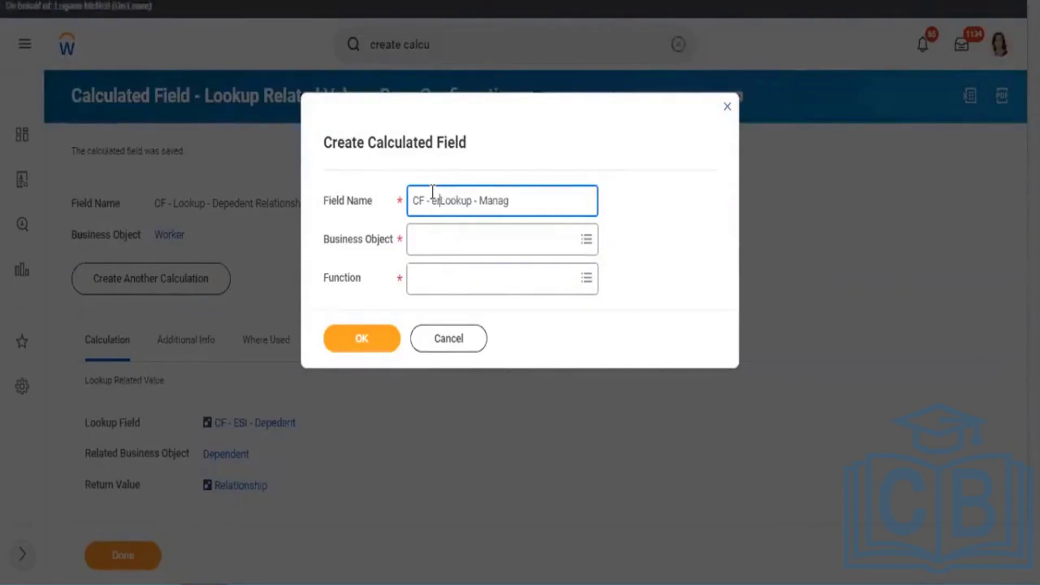
key("BackSpace")
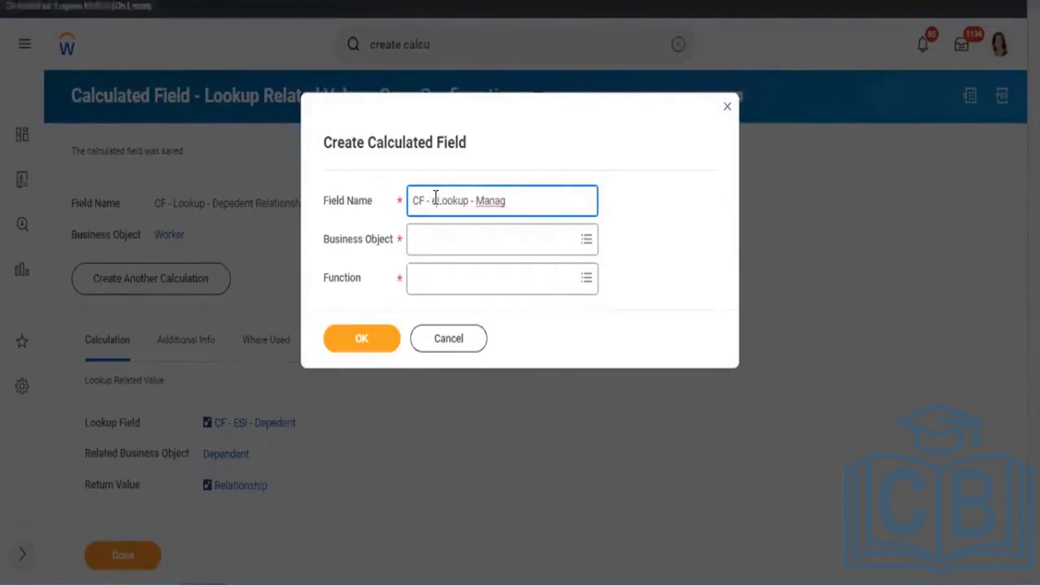
key("BackSpace")
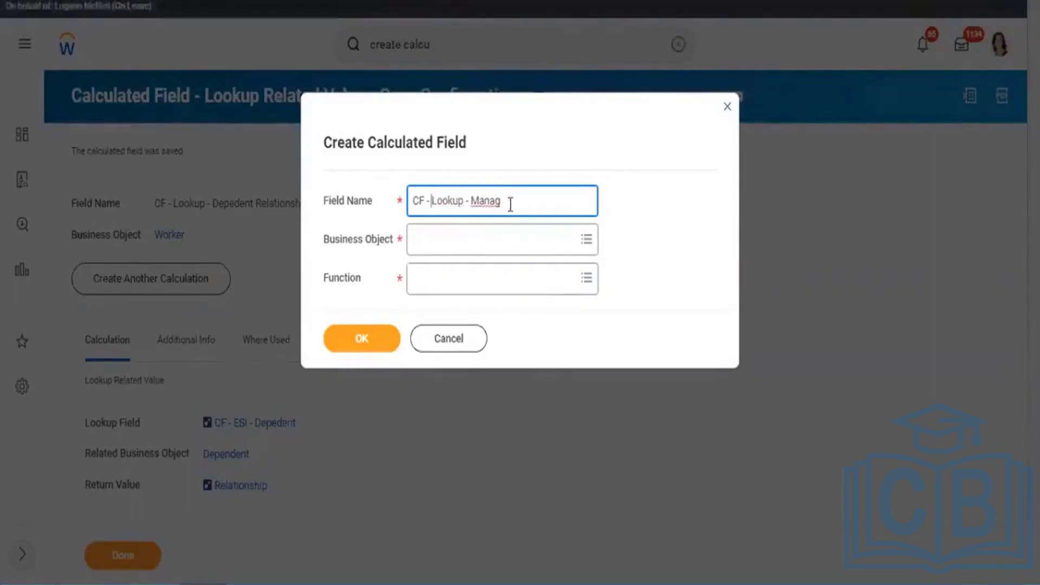
type("erat R")
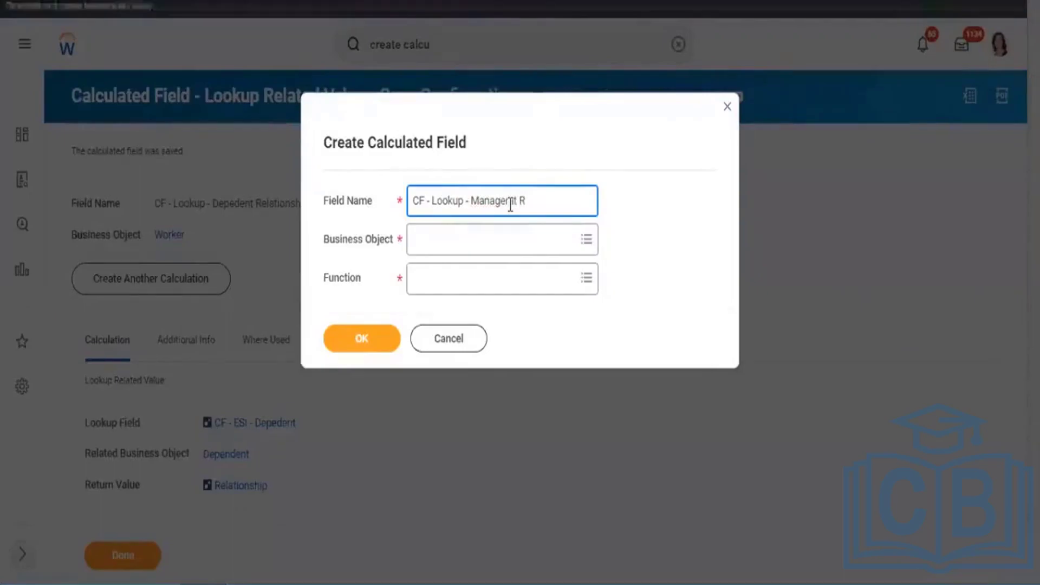
key("Left")
key("Left")
key("BackSpace")
key("BackSpace")
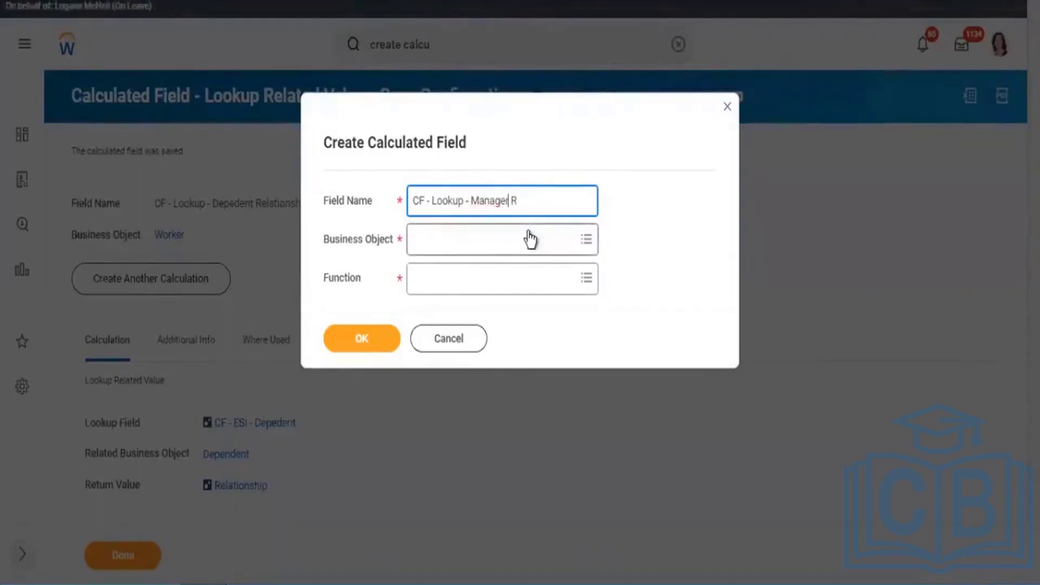
left_click(530, 207)
type("a")
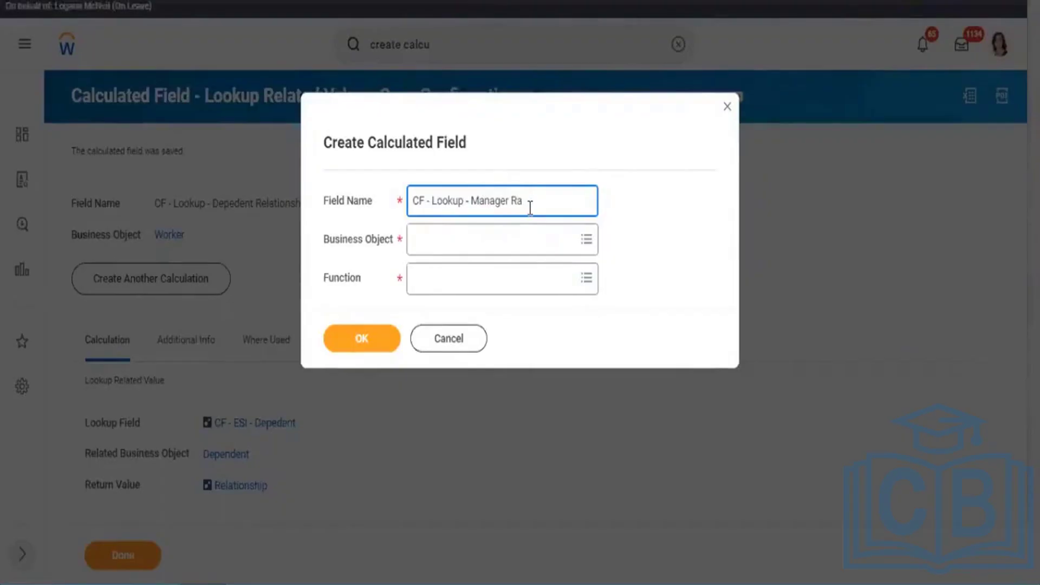
type("tin")
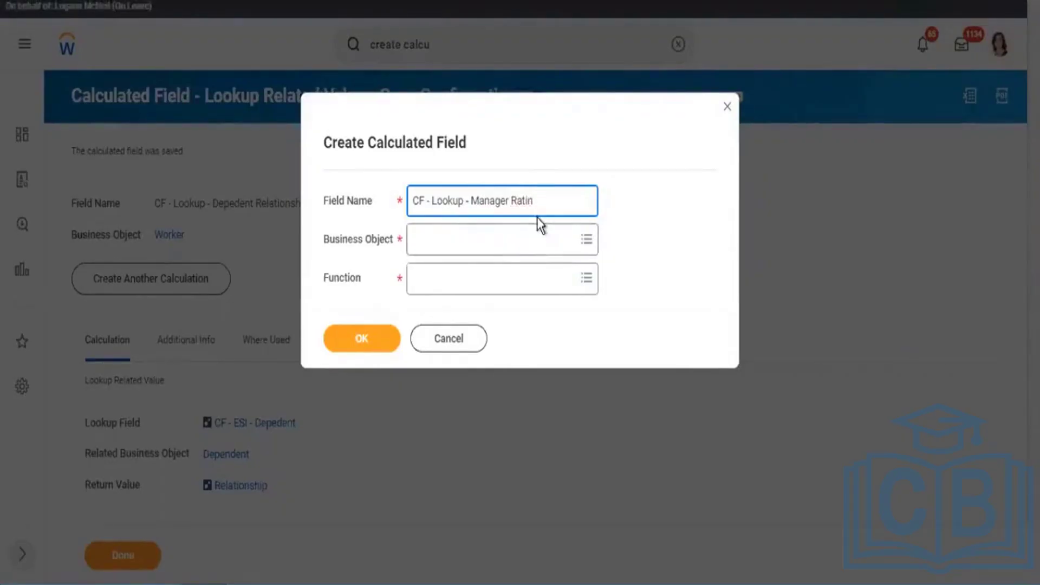
type("g")
Assign the Worker business object and the Lookup Related Value function to the new calculated field and confirm.
left_click(494, 239)
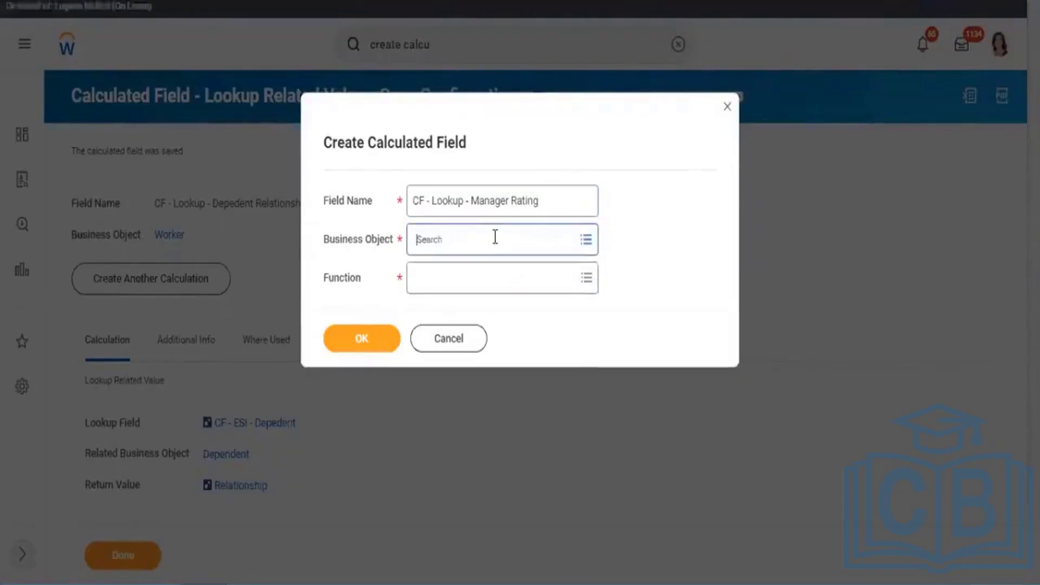
type("wo")
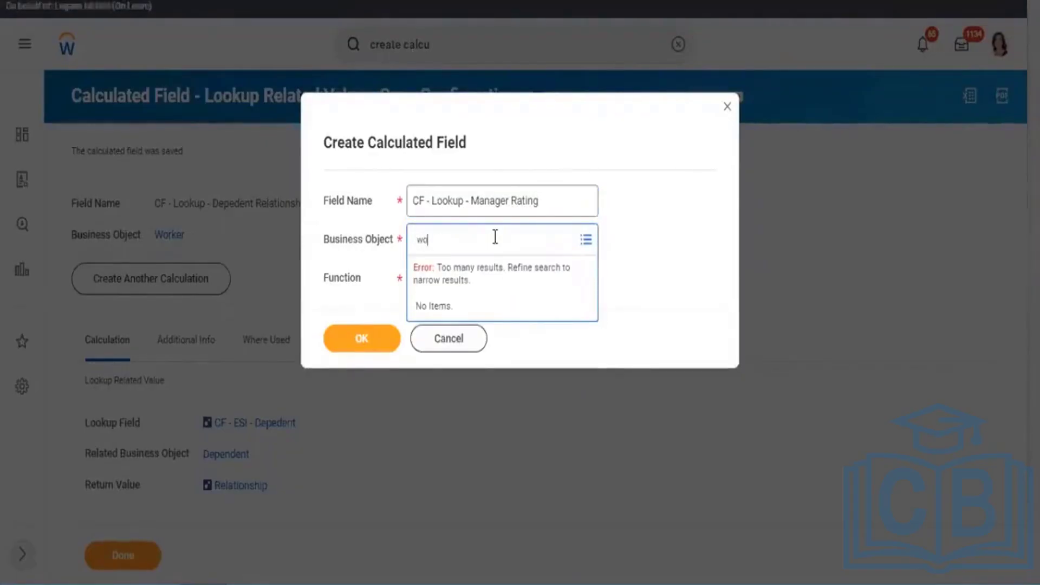
type("rker")
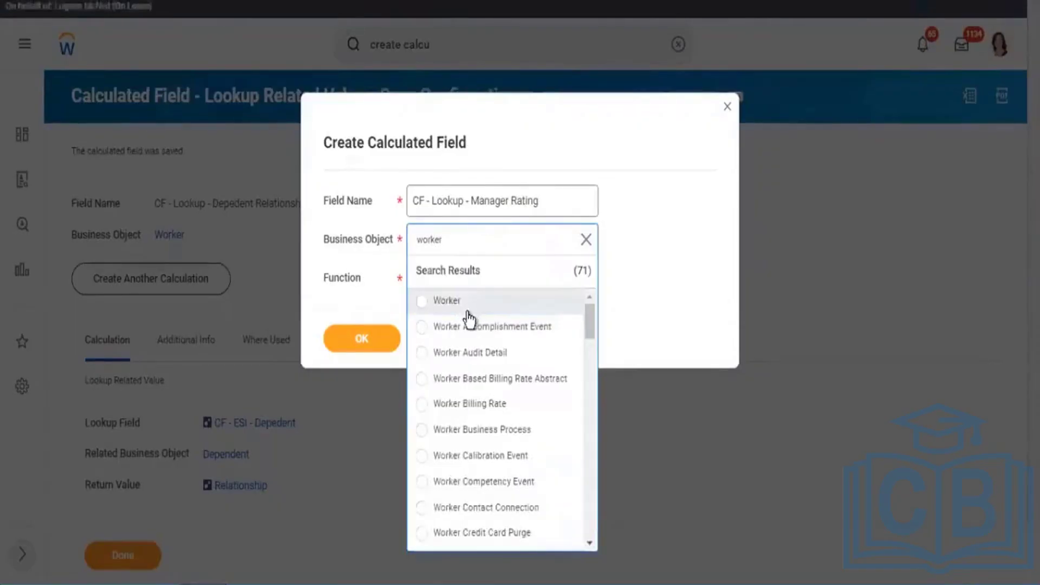
left_click(467, 310)
left_click(453, 279)
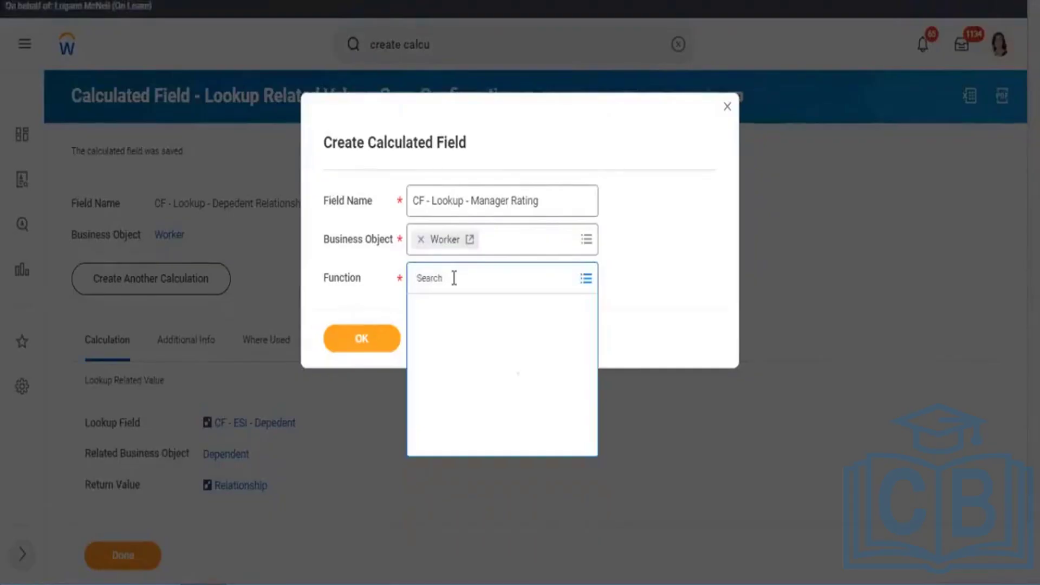
type("lookup")
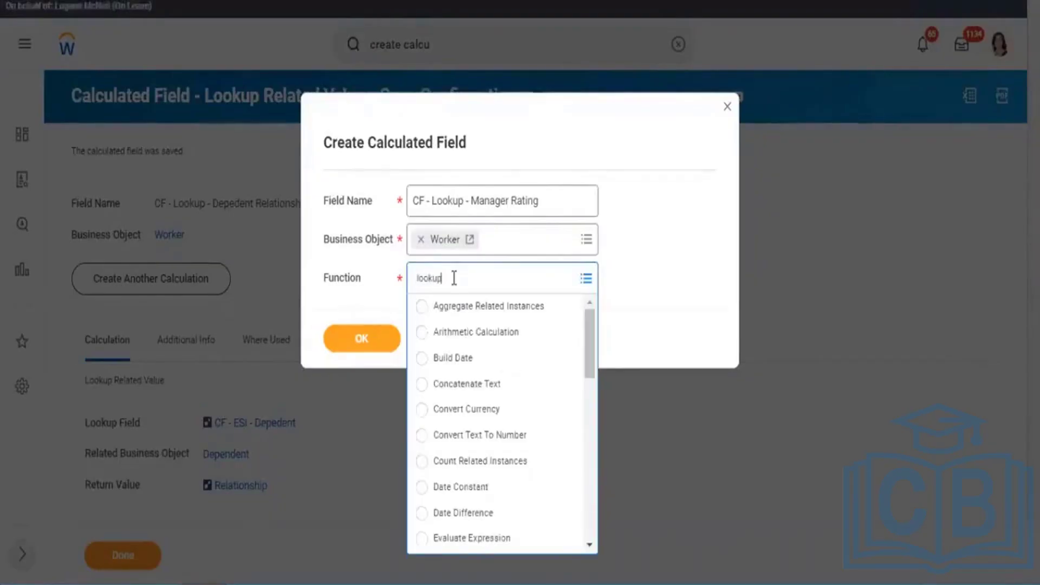
key("Return")
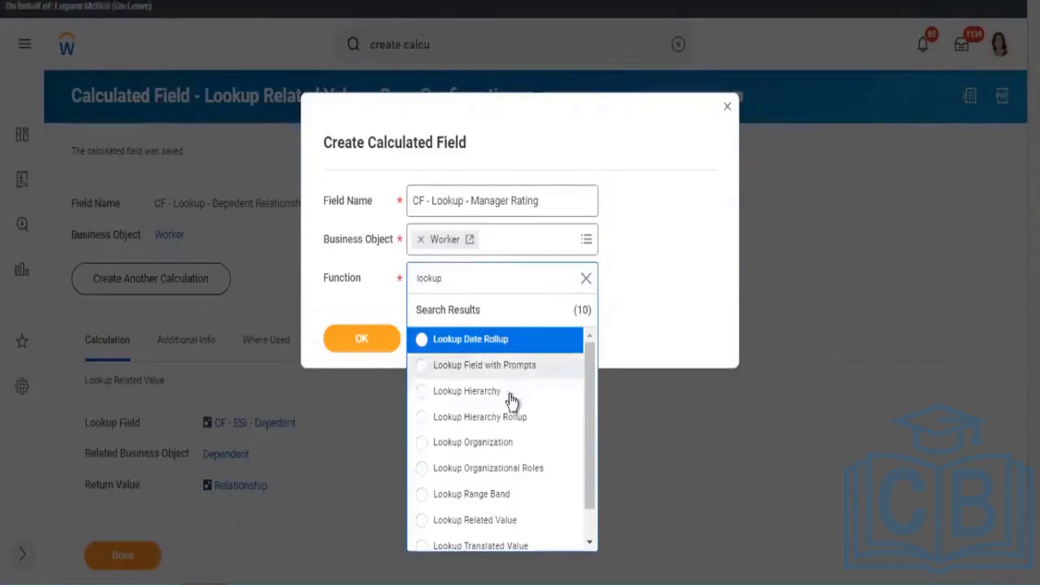
left_click(521, 521)
left_click(371, 353)
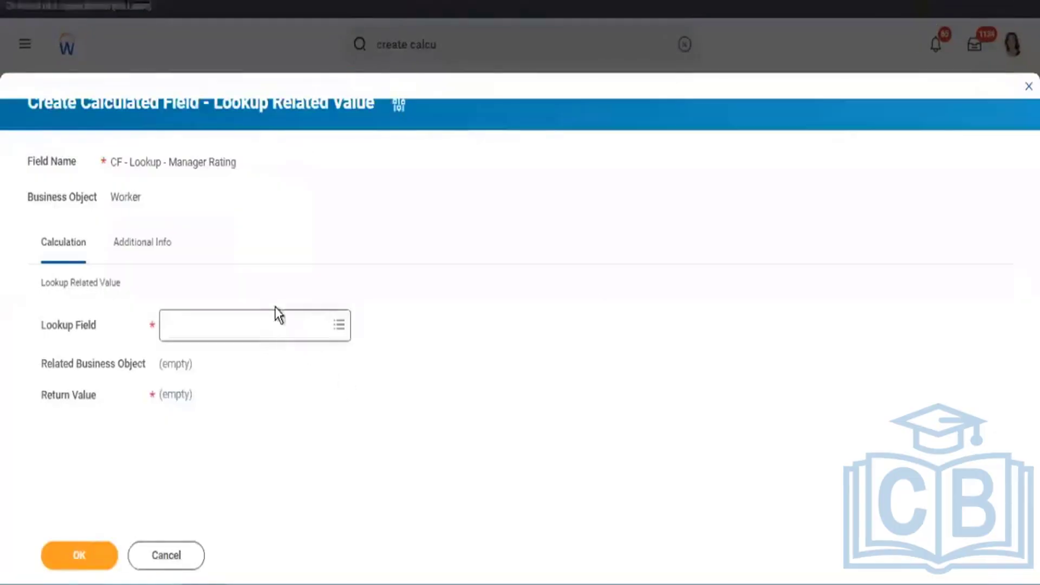
Search for "employee review" and set the calculation's lookup field to Employee Mid Year Review.
left_click(271, 324)
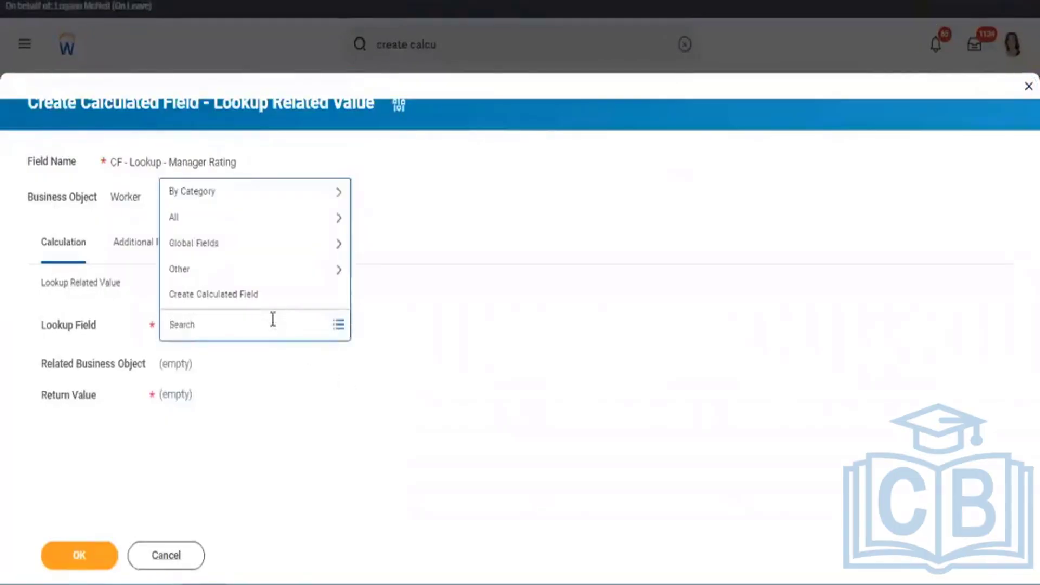
type("empl")
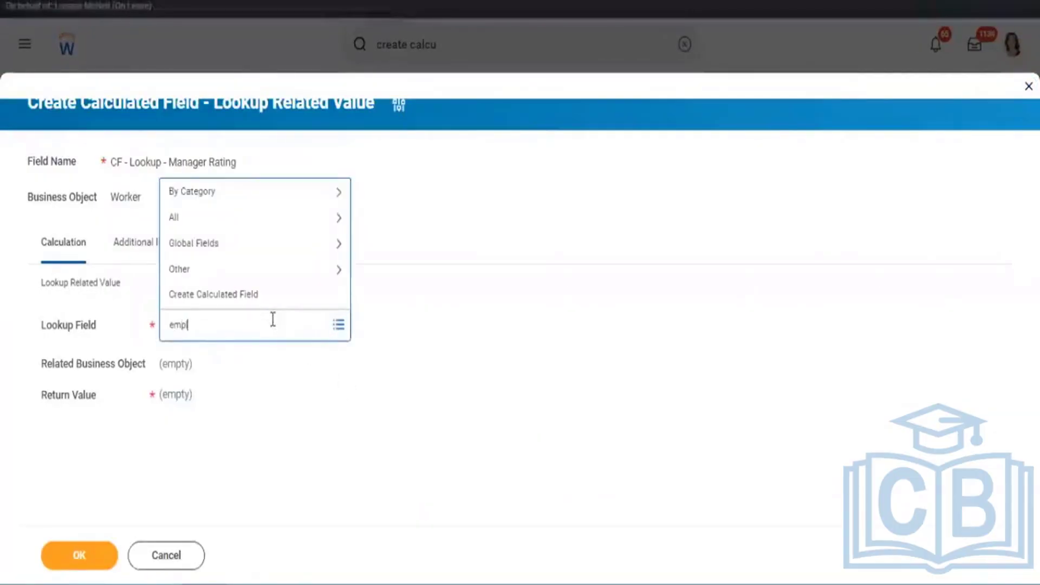
type("oyee review")
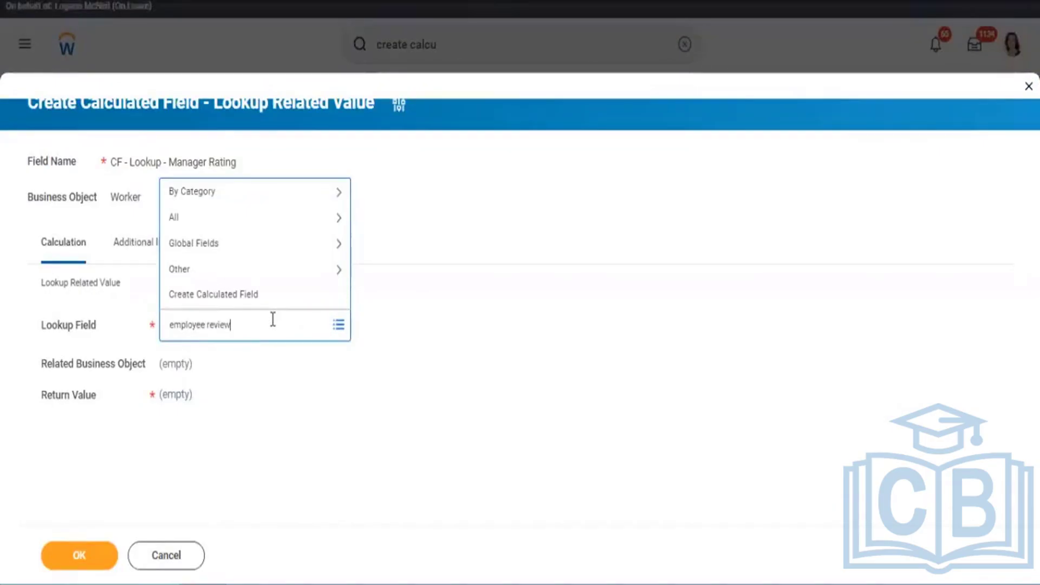
key("Return")
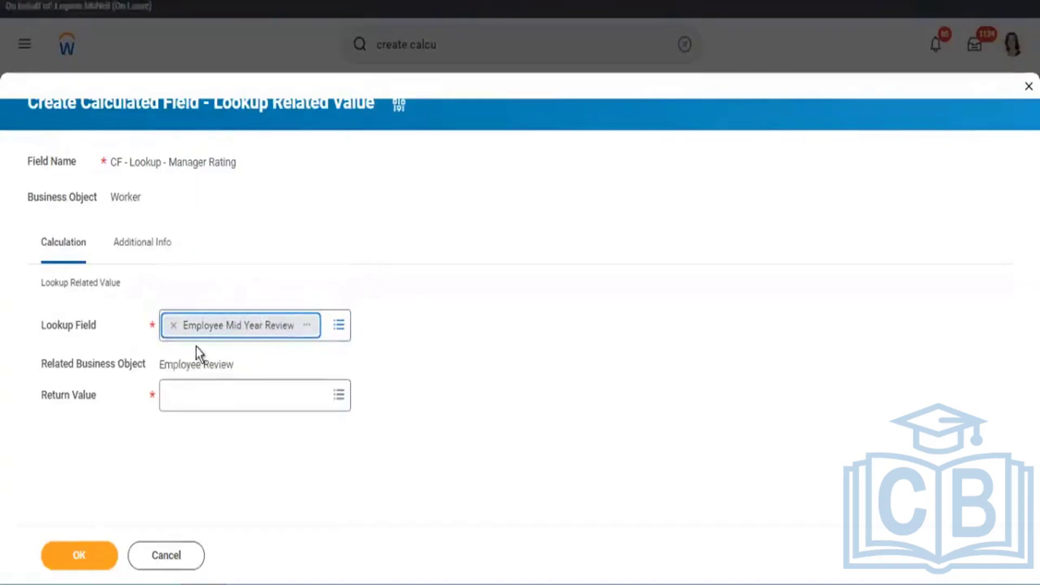
Search for "manager rating", set the return value to Overall Rating - Manager, and save the calculated field.
left_click(207, 397)
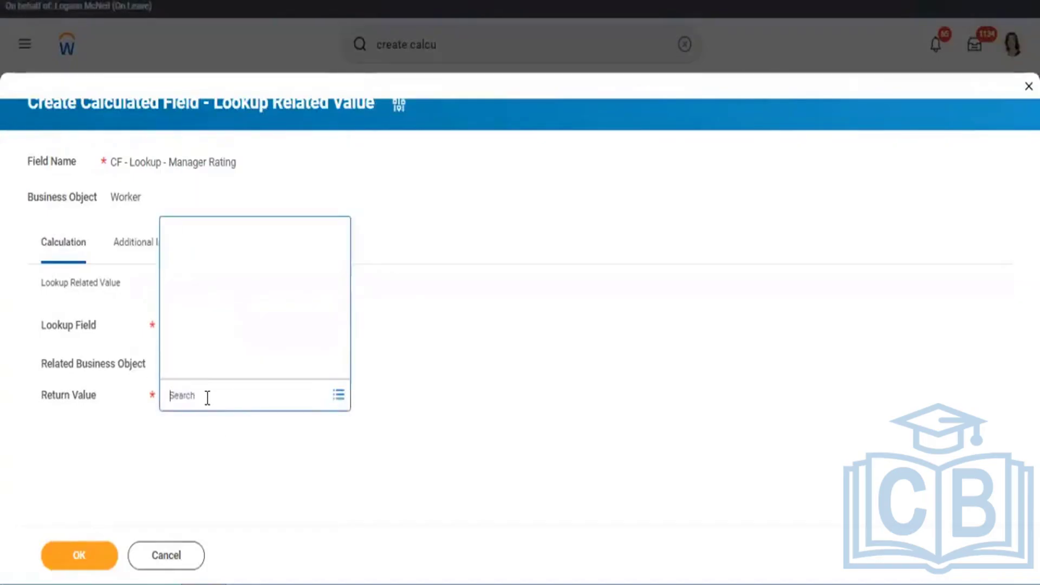
type("manag")
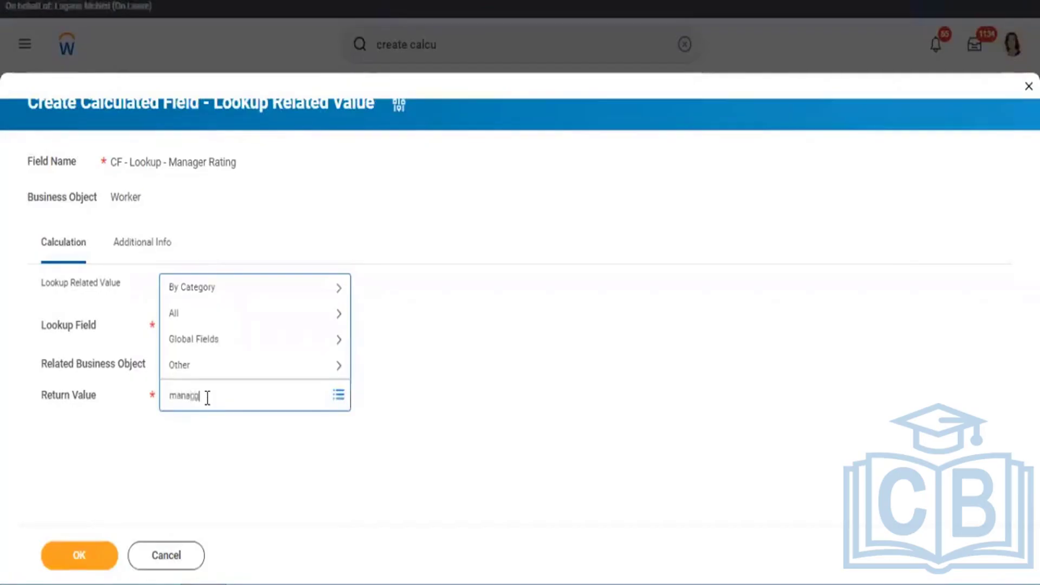
type("er rating")
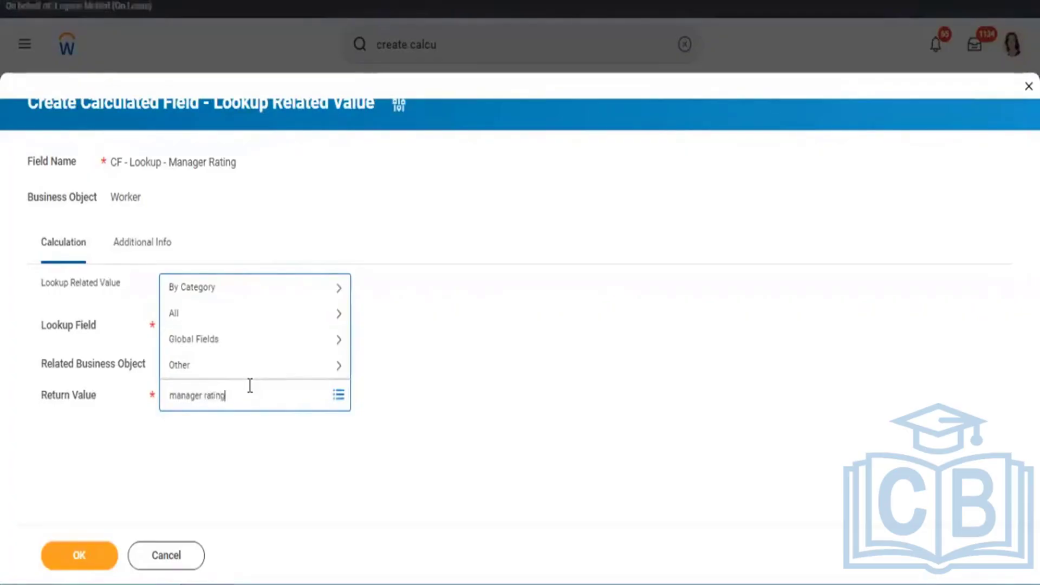
key("Return")
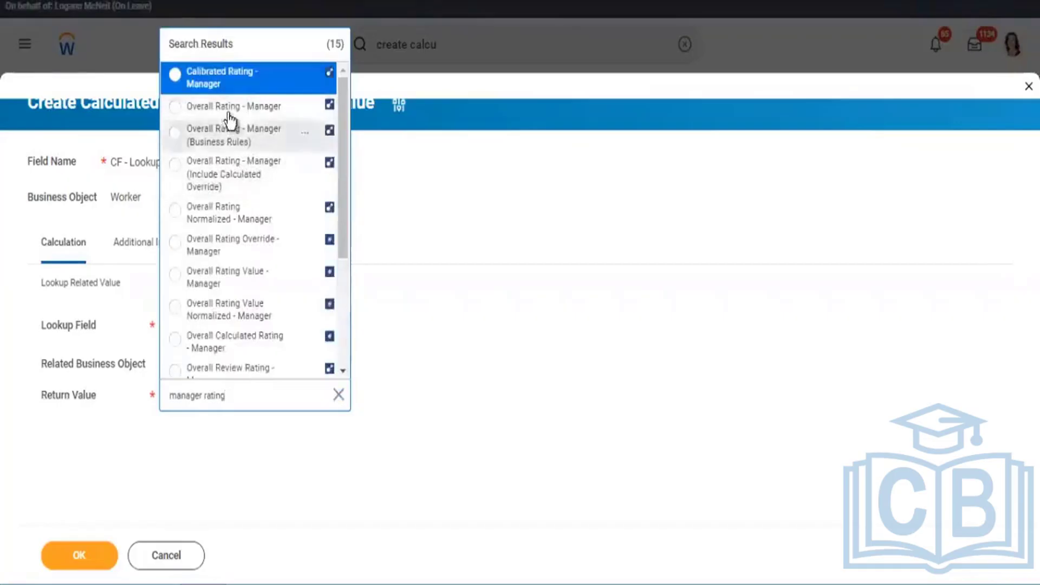
left_click(227, 107)
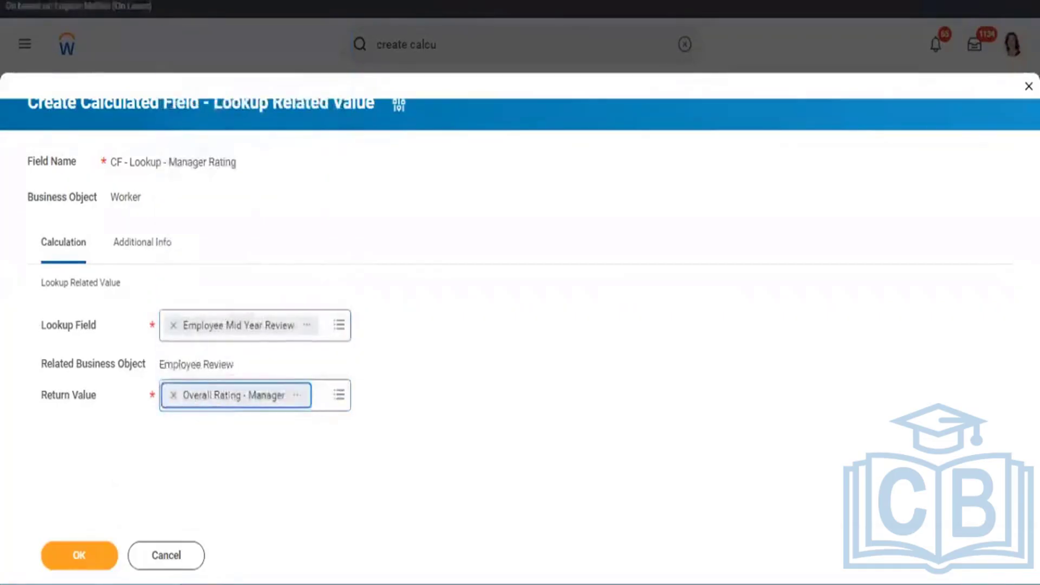
left_click(87, 552)
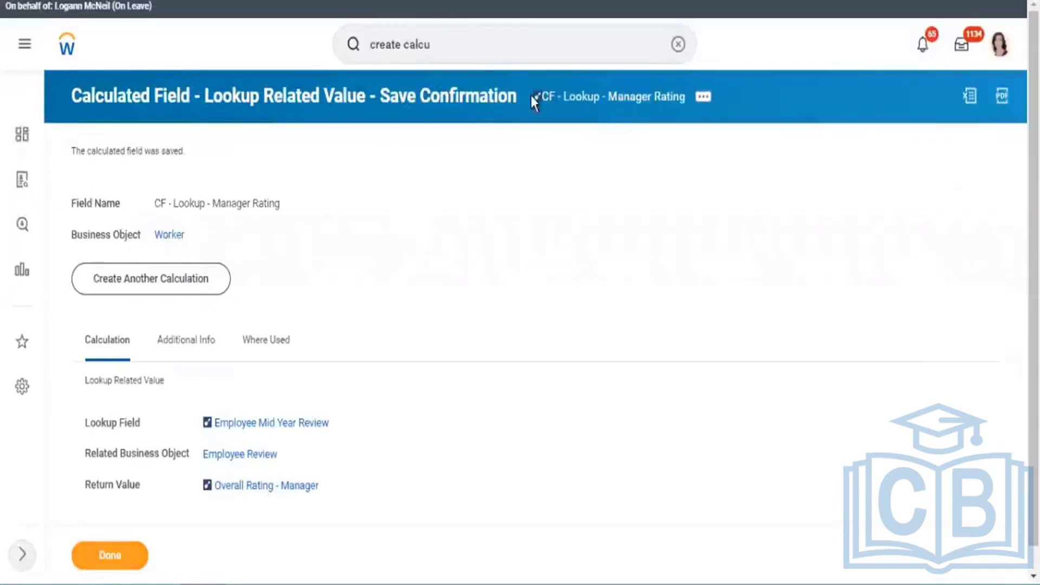
Copy the name of the CF - Lookup - Manager Rating calculated field and return to the report being edited.
right_click(578, 101)
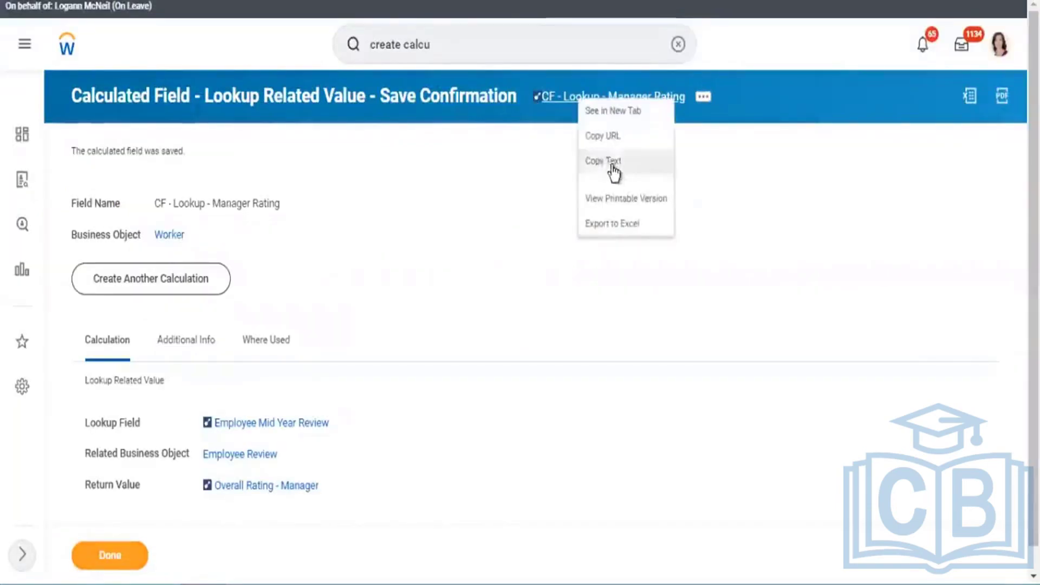
left_click(611, 162)
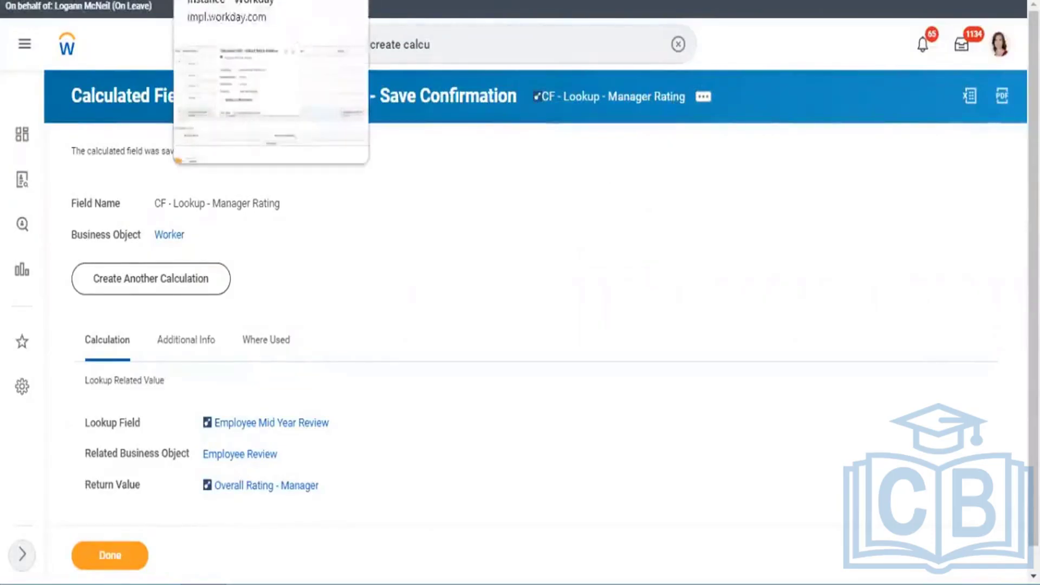
left_click(260, 1)
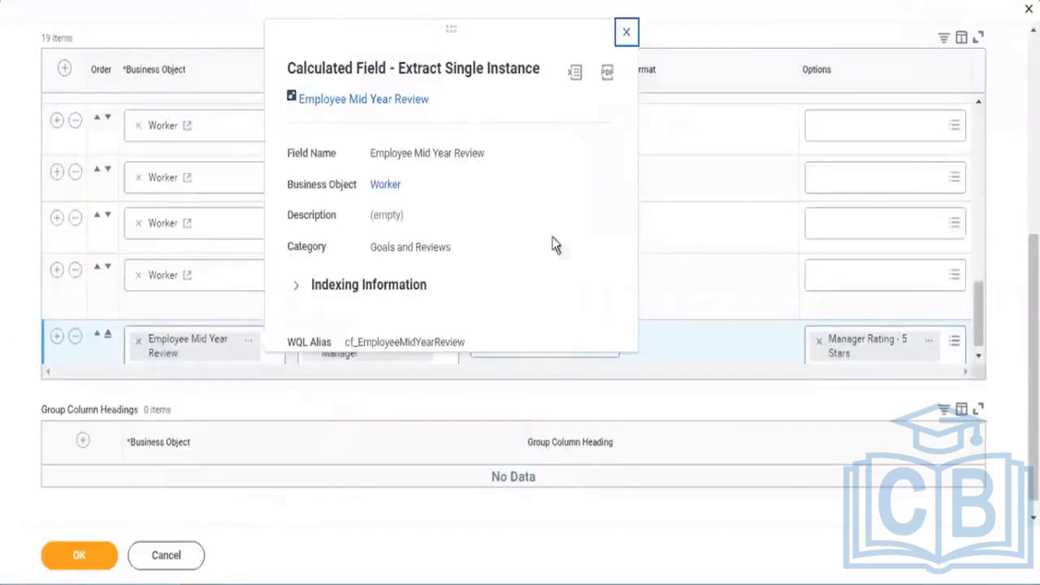
Change the report's last column row to business object Worker with the field CF - Lookup - Manager Rating.
left_click(979, 356)
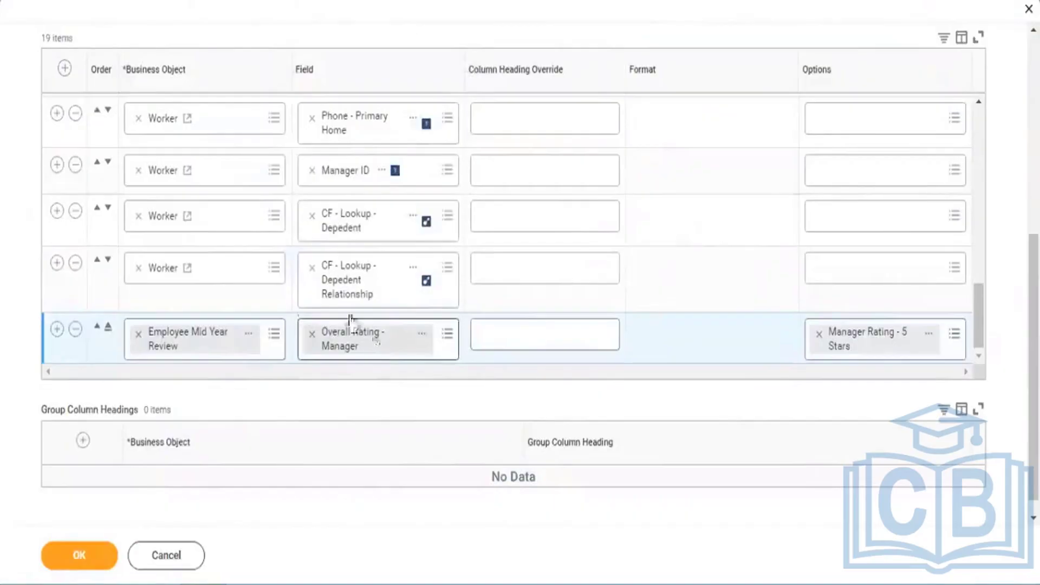
left_click(138, 335)
type("Worker")
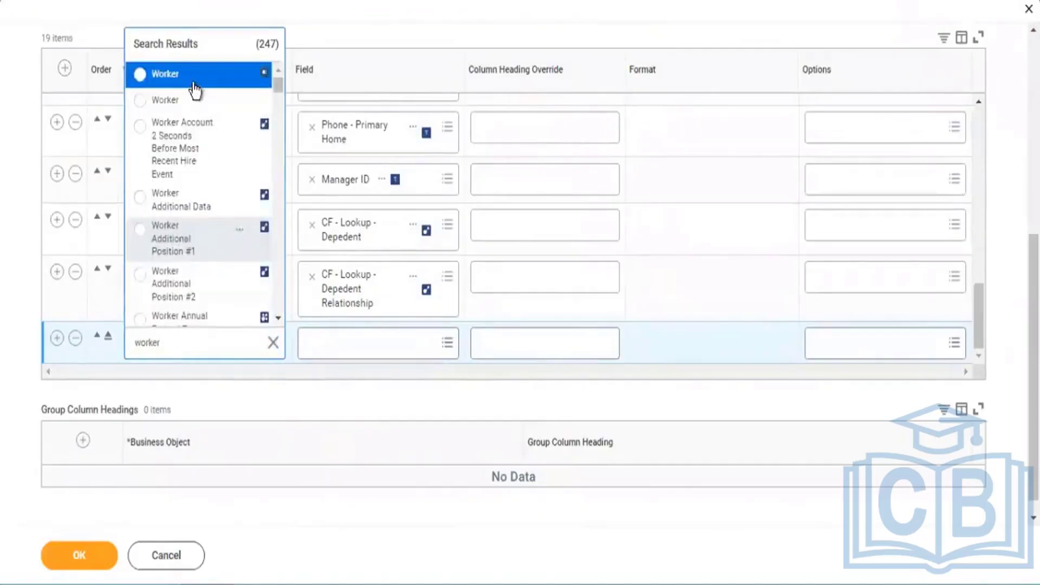
left_click(191, 113)
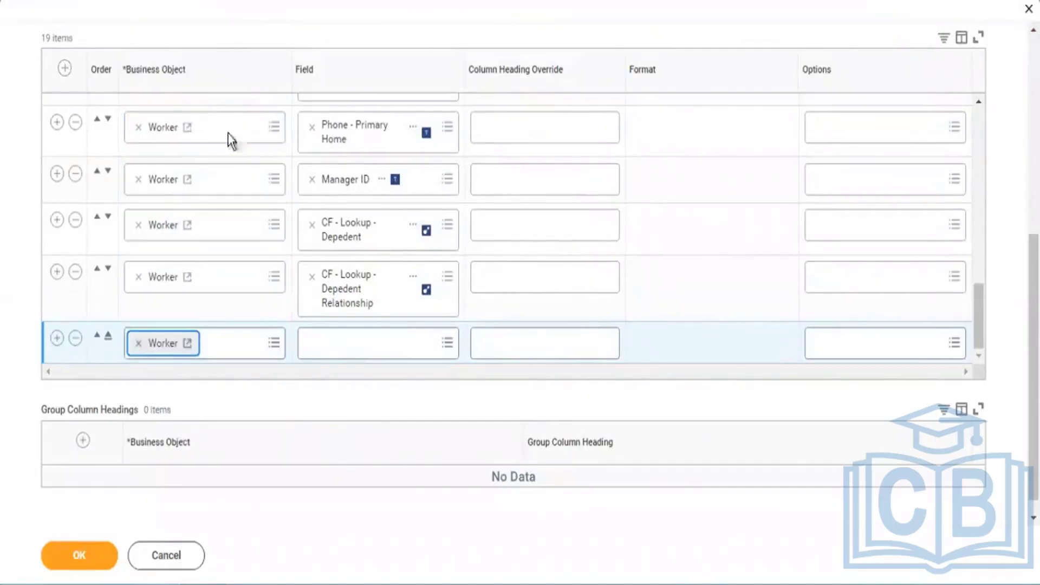
left_click(361, 349)
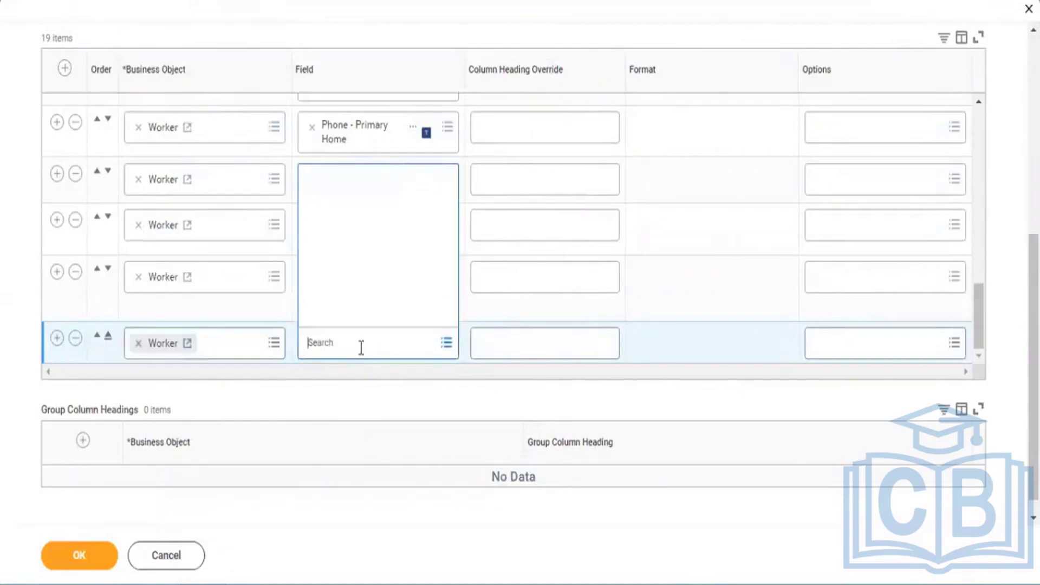
key("ctrl+v")
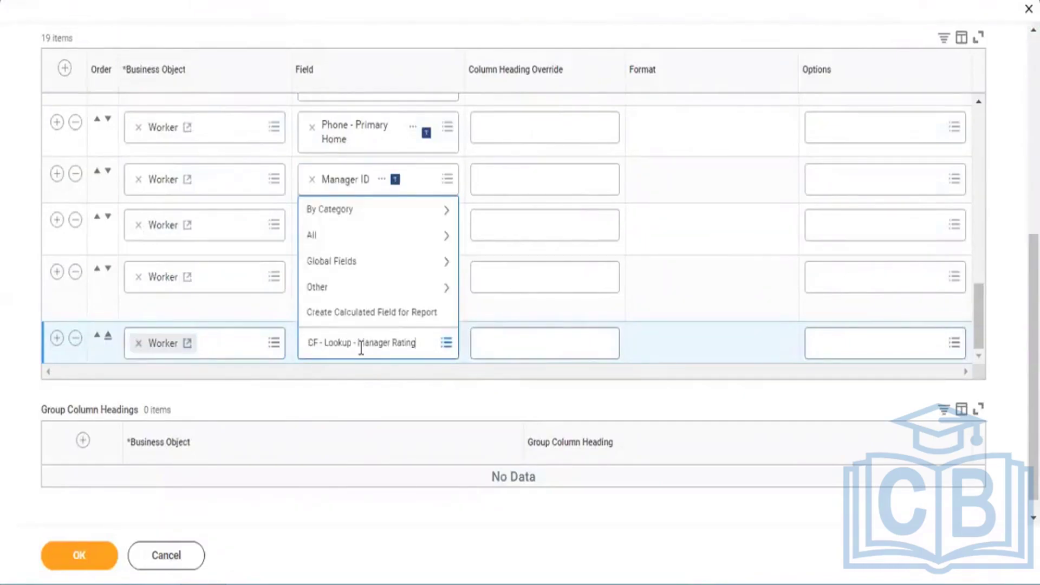
key("Return")
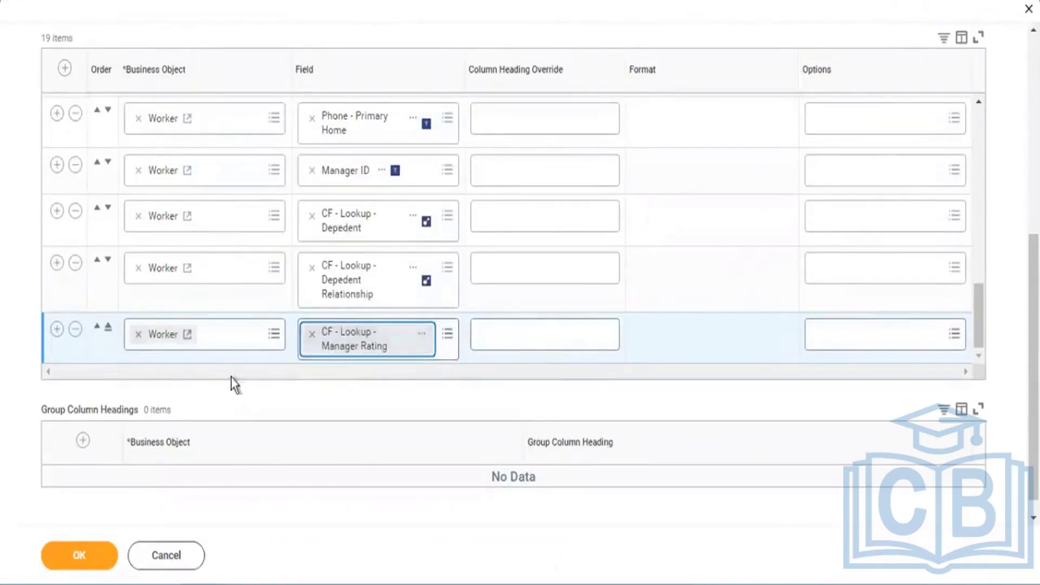
Add a column row at the end, search for "employee review", and set its business object to Employee Mid Year Review.
left_click(57, 329)
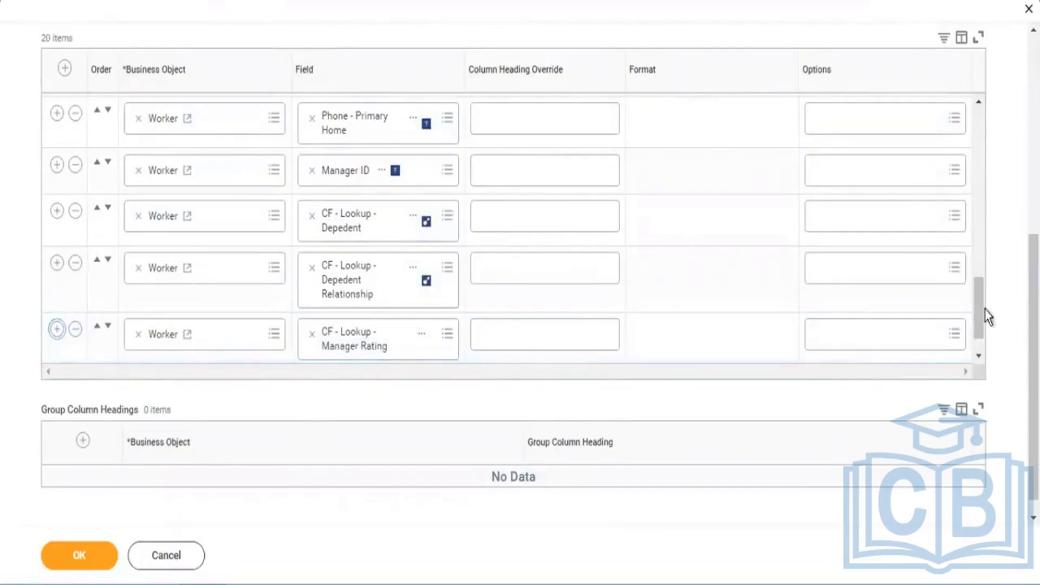
left_click_drag(979, 301, 980, 341)
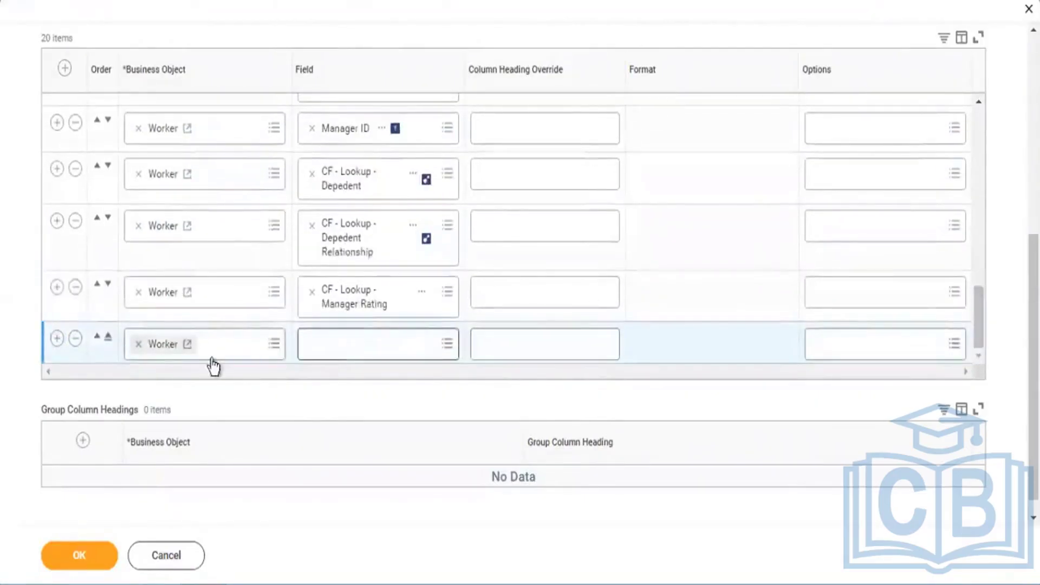
left_click(137, 347)
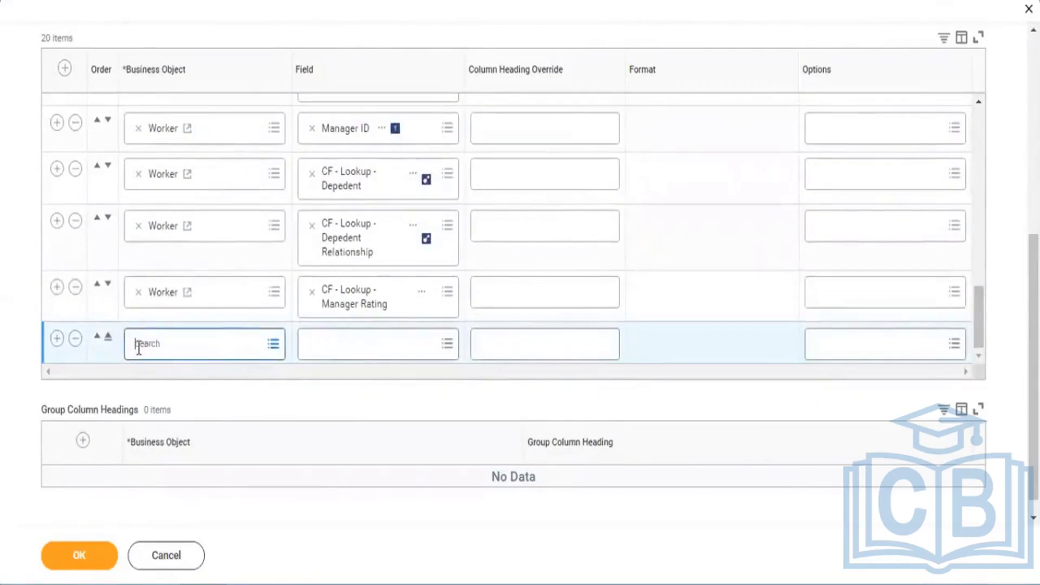
type("employee")
left_click(140, 344)
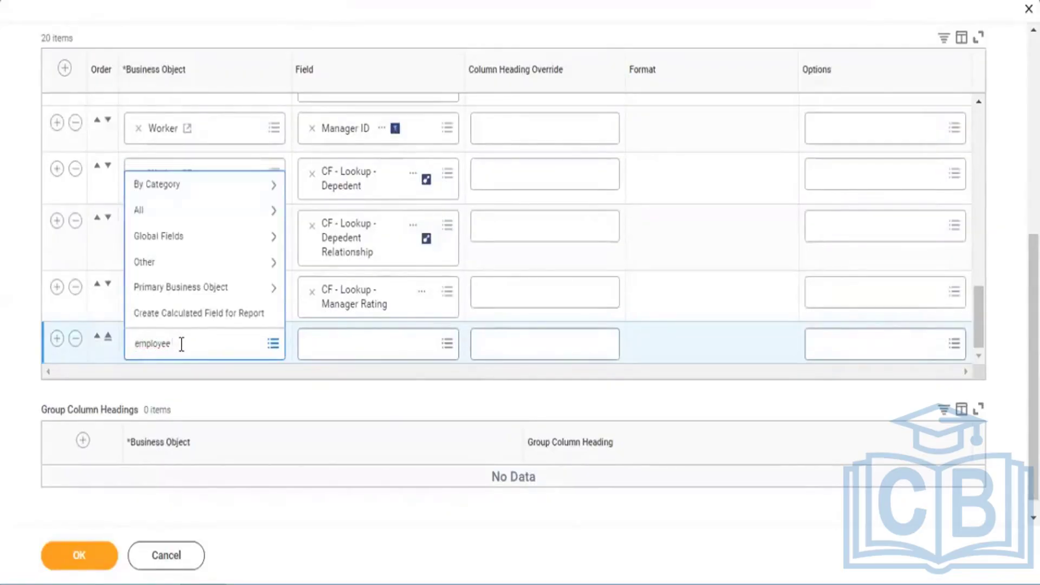
type("review")
key("Return")
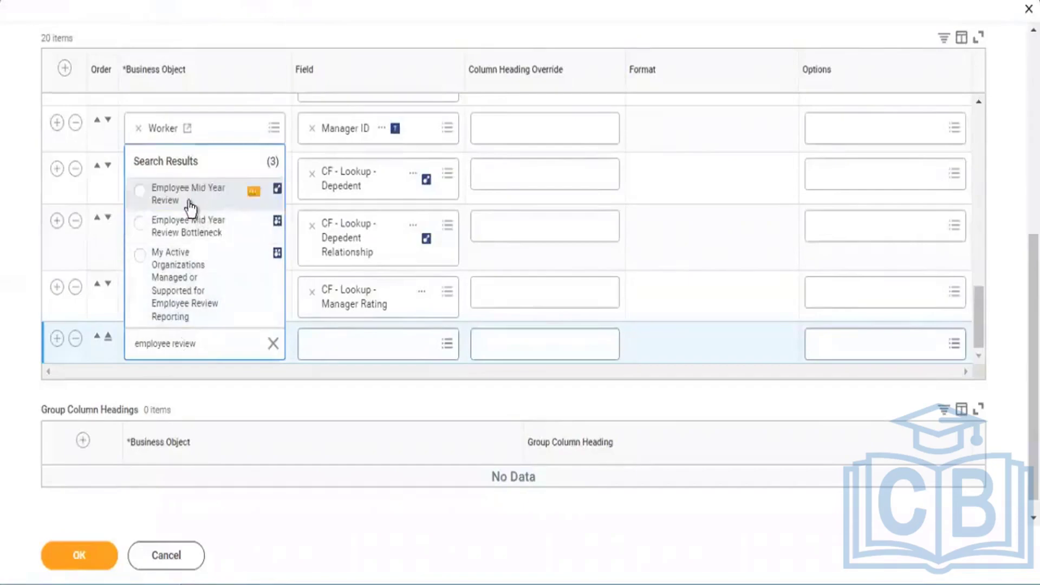
left_click(189, 205)
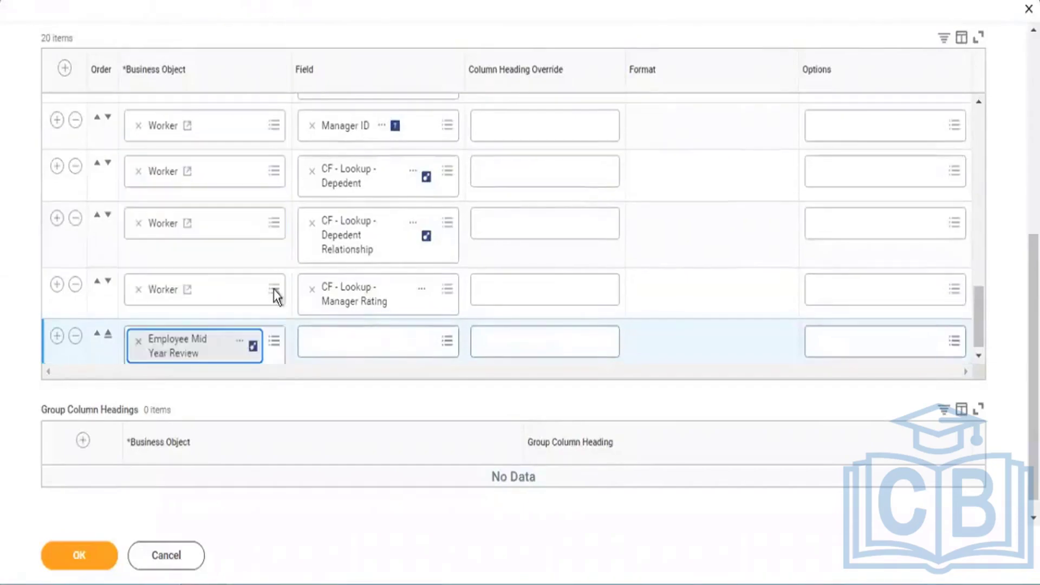
Search the new row's fields for "rating" and choose Overall Rating - Manager.
left_click(345, 344)
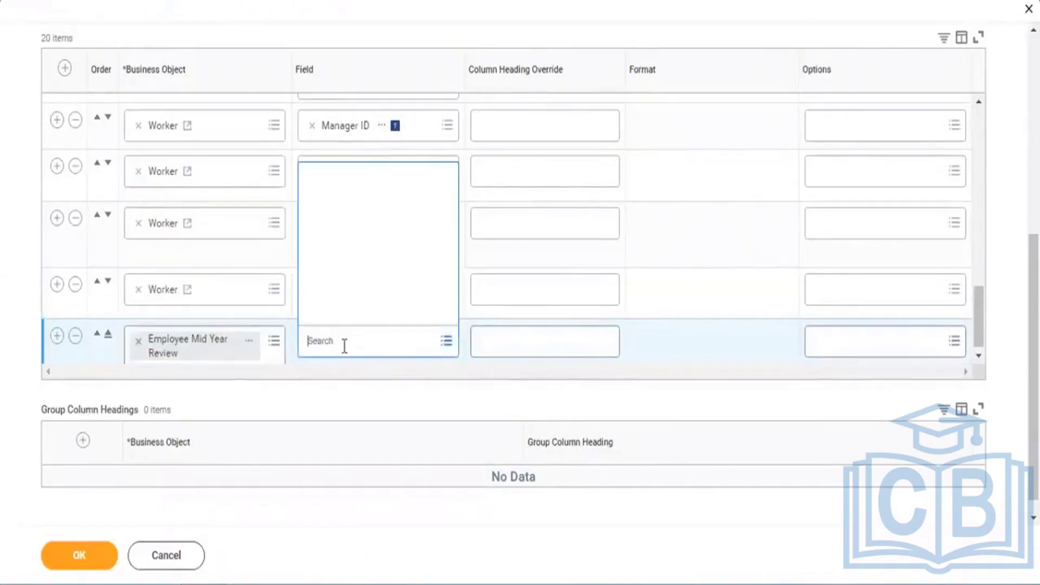
type("Overall")
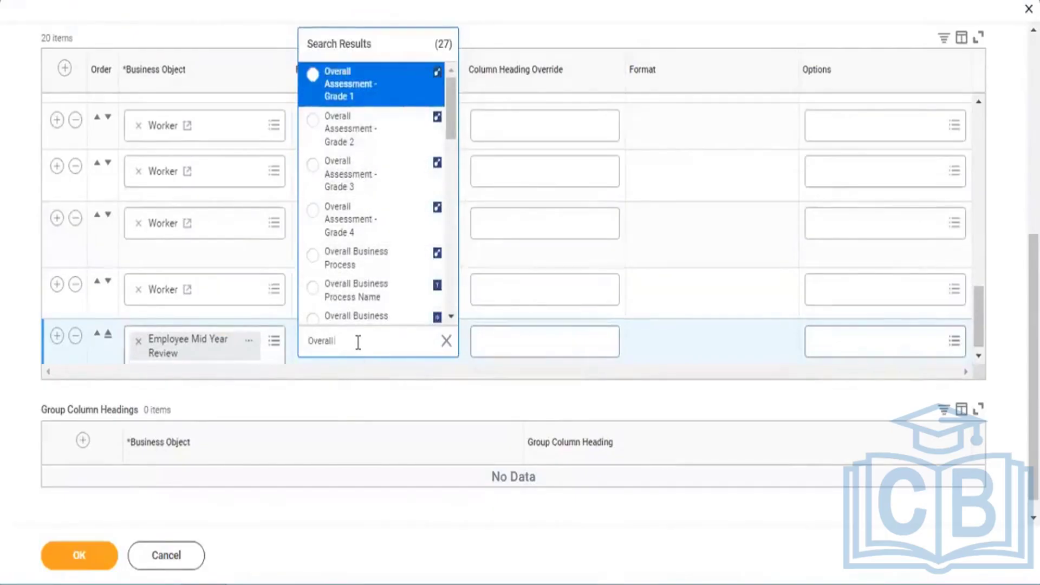
type("rating")
key("Return")
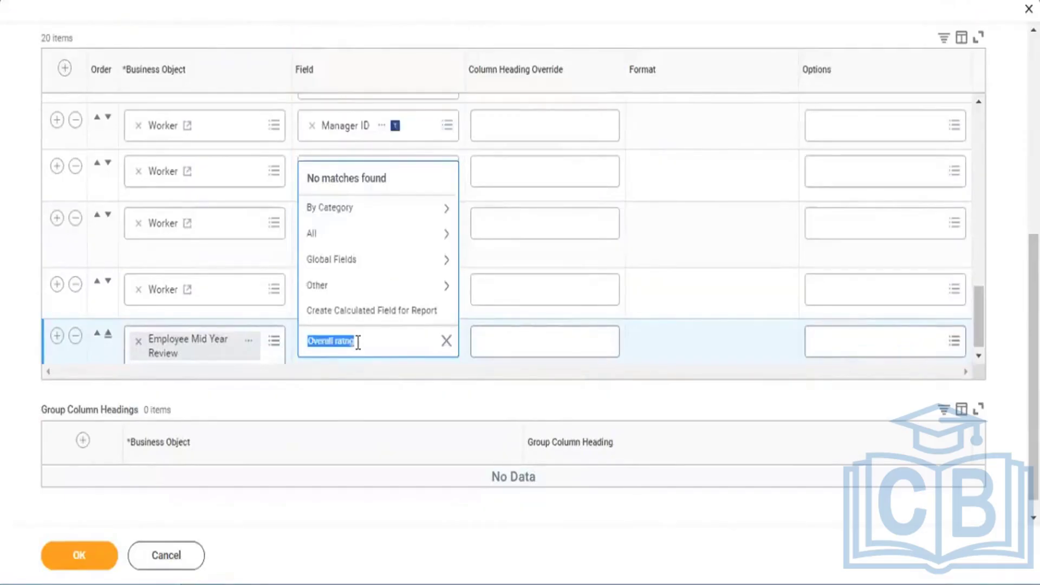
left_click(358, 341)
key("BackSpace")
key("BackSpace")
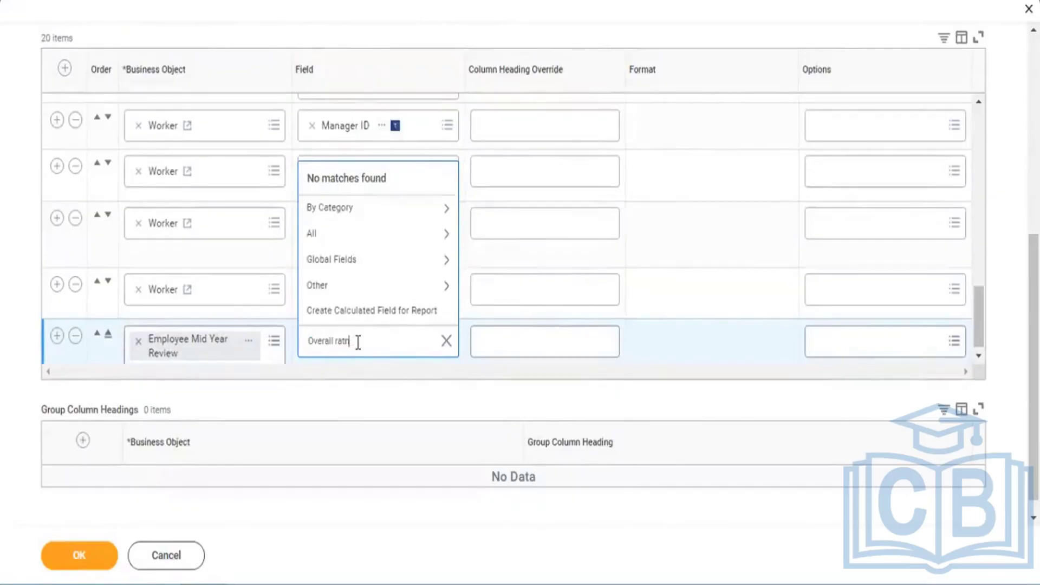
key("BackSpace")
key("BackSpace")
key("BackSpace")
key("BackSpace")
key("BackSpace")
key("BackSpace")
key("BackSpace")
key("BackSpace")
key("BackSpace")
key("BackSpace")
key("BackSpace")
key("BackSpace")
type("ca")
type("ting")
key("Return")
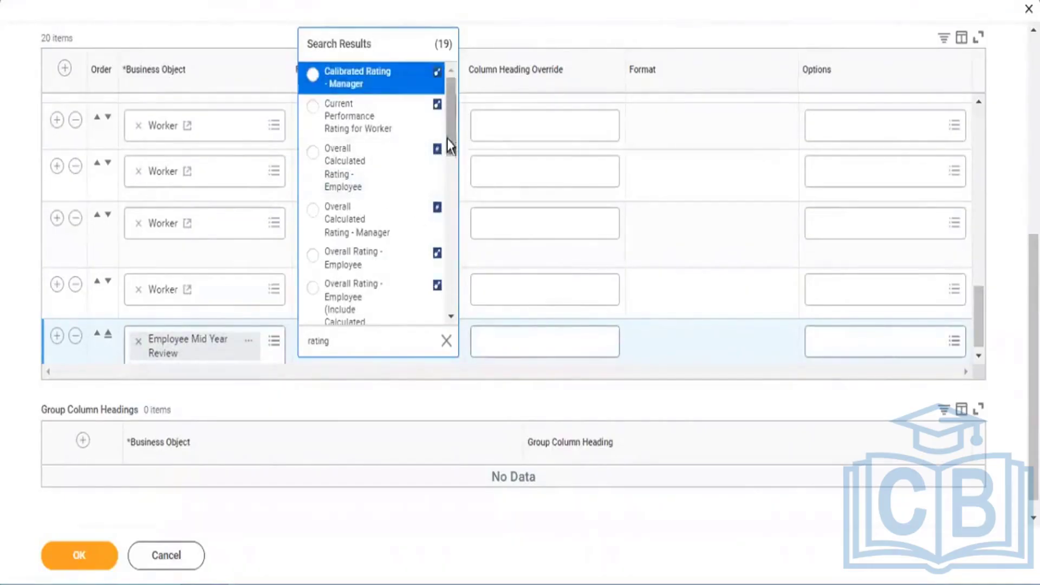
scroll(447, 138, "down", 3)
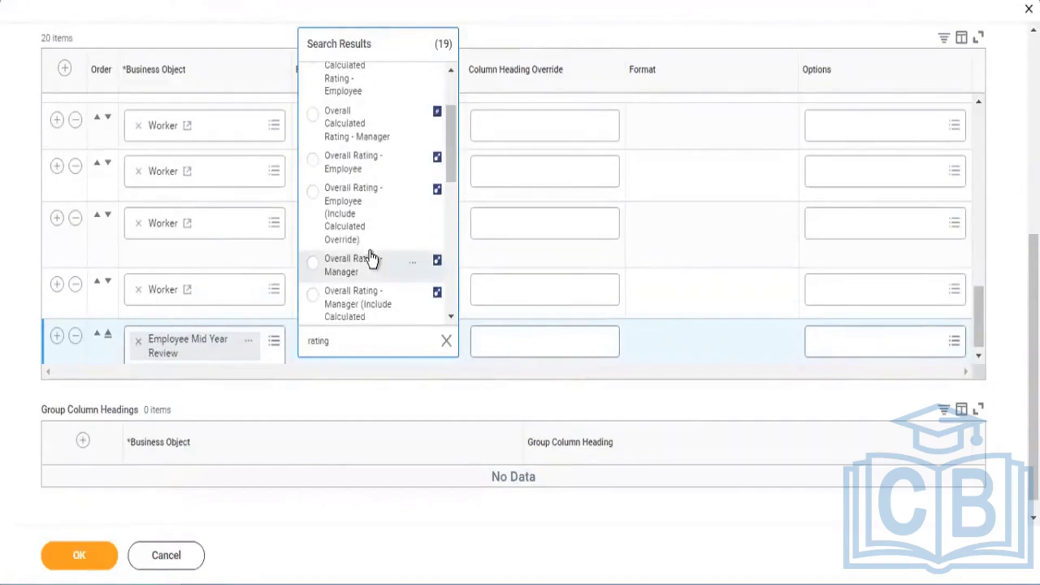
left_click(371, 260)
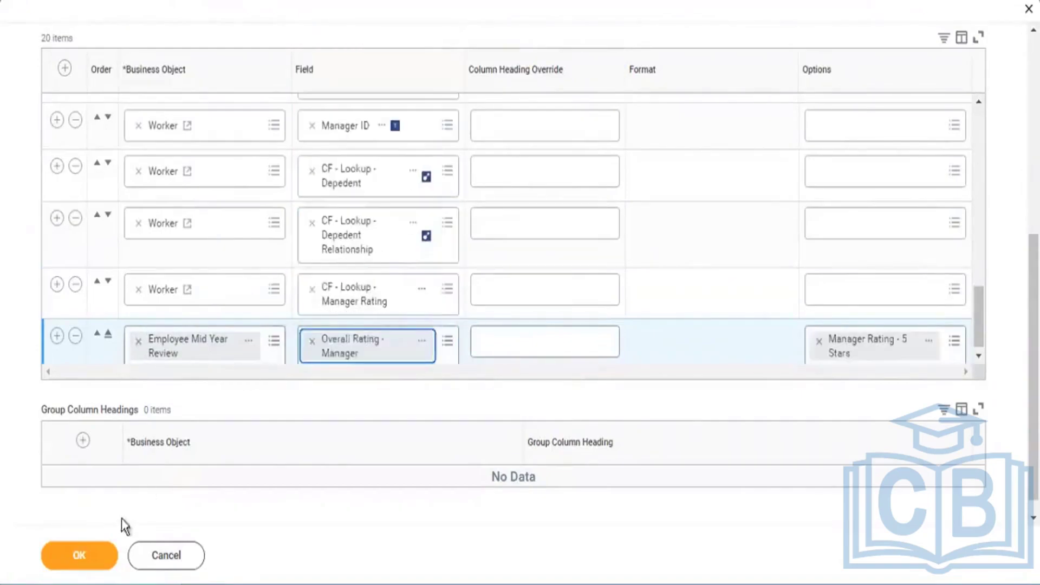
Save the report definition, run the report, and view its last columns with the manager ratings.
left_click(86, 558)
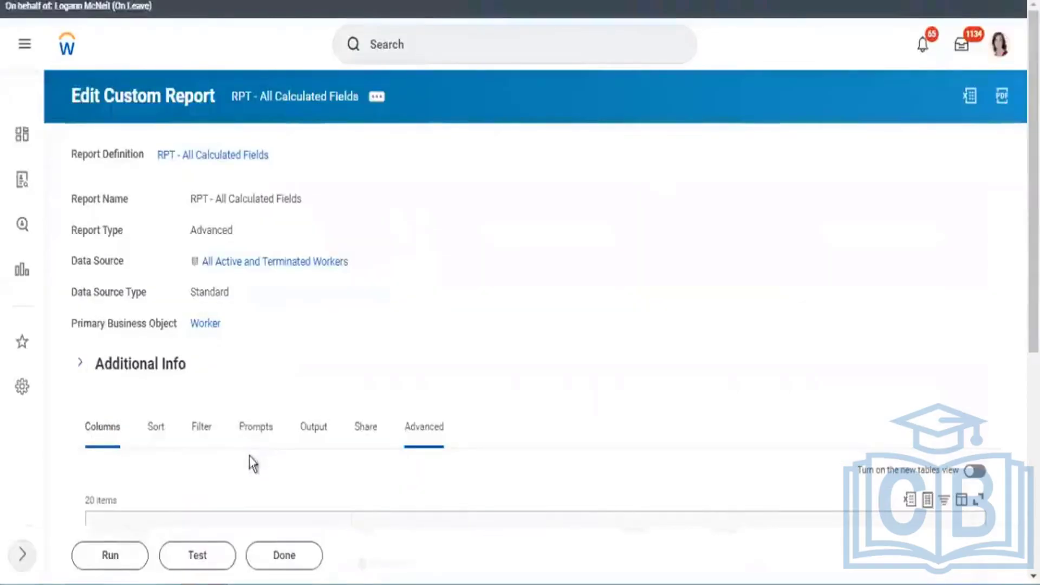
left_click(128, 560)
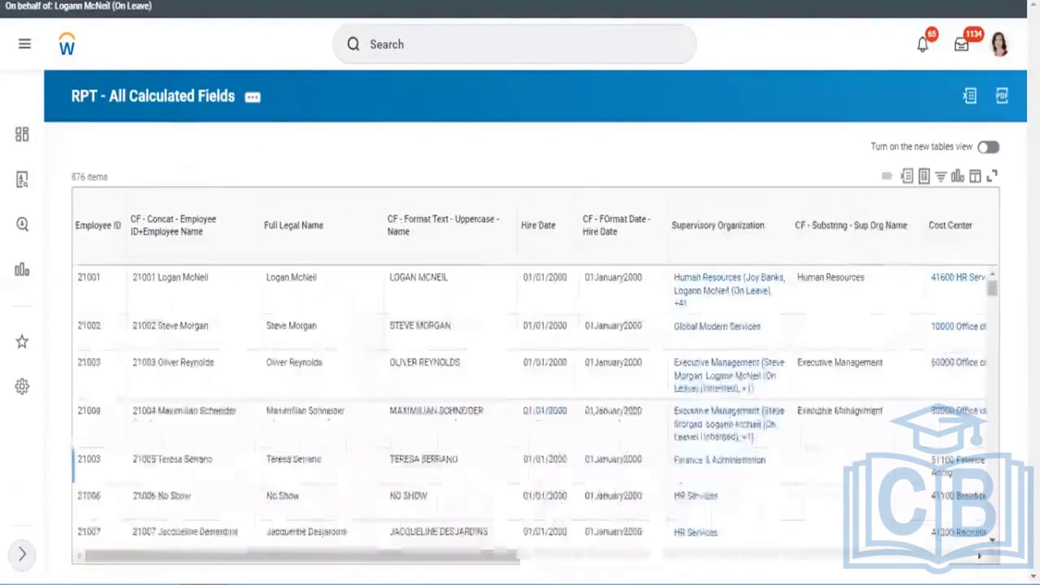
left_click(967, 558)
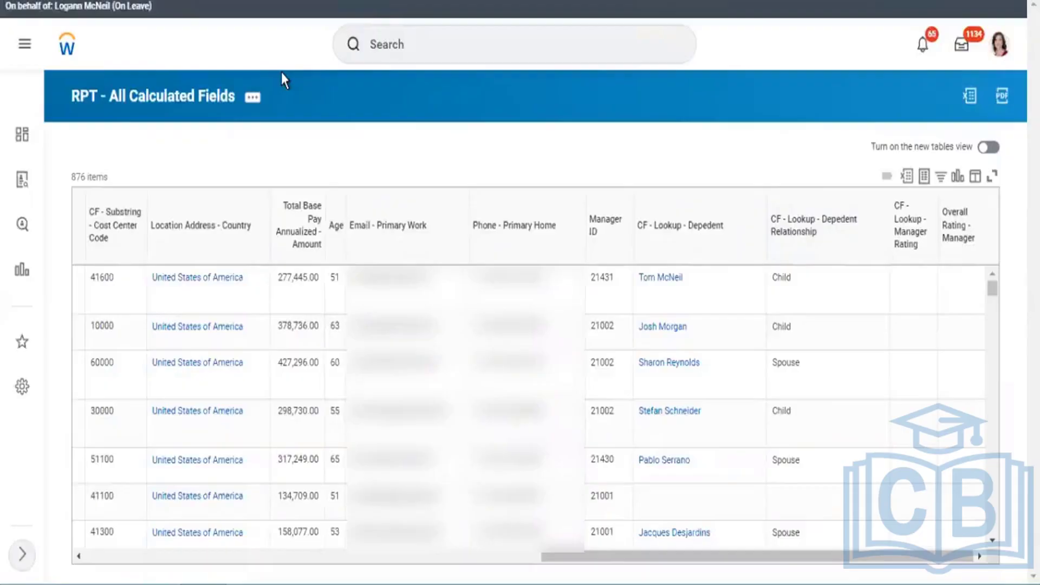
Open the report's definition and look at the details of the Employee Mid Year Review calculated field in the last row.
left_click(215, 108)
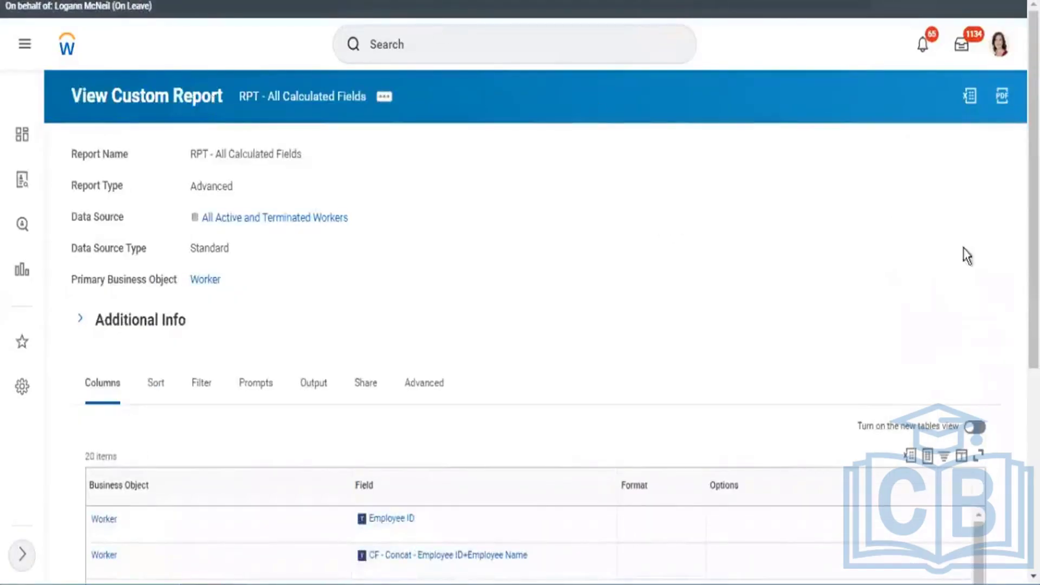
scroll(1033, 271, "down", 6)
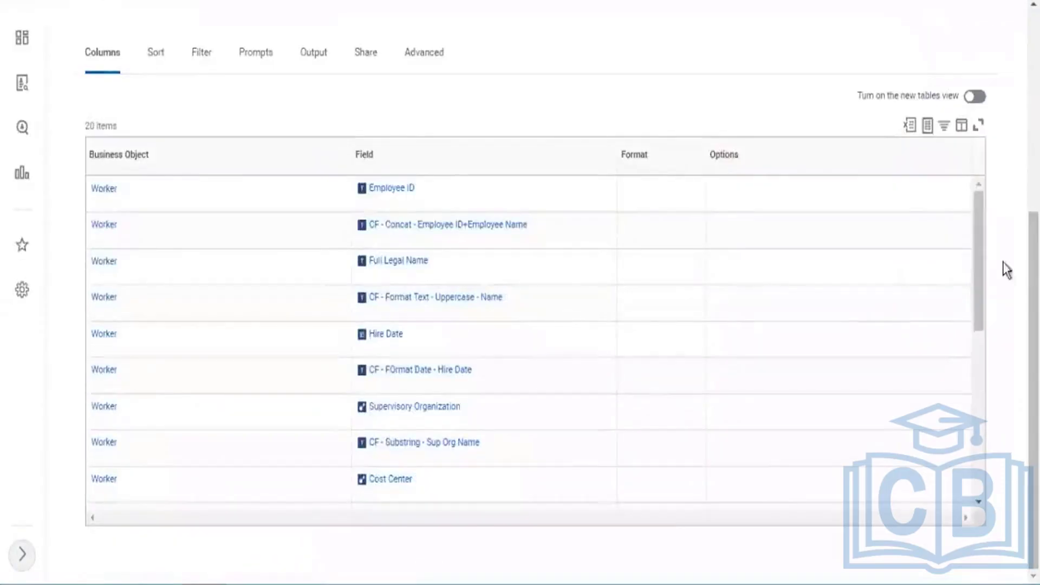
left_click_drag(976, 236, 974, 458)
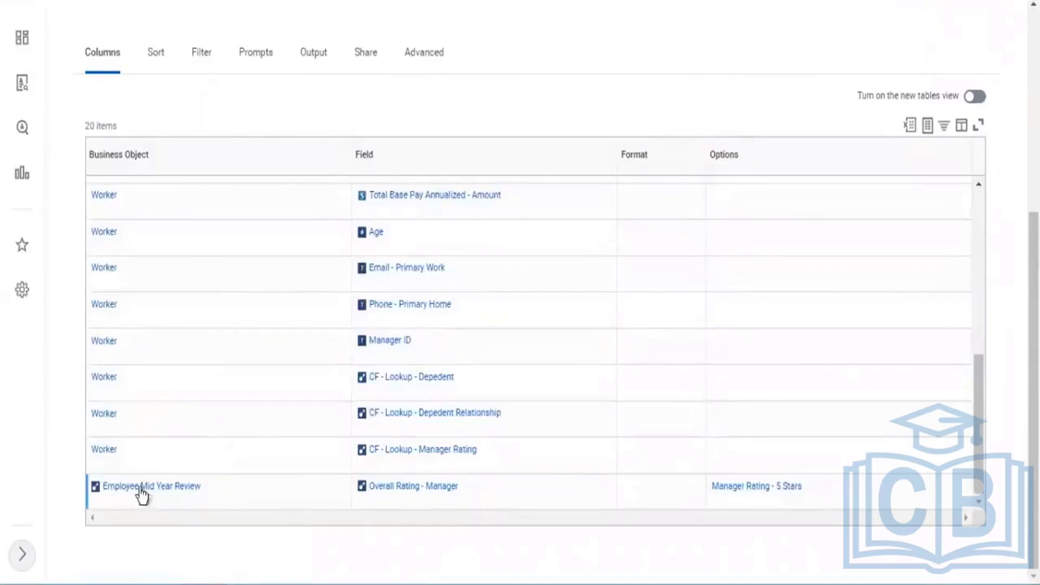
mouse_move(168, 487)
left_click(212, 487)
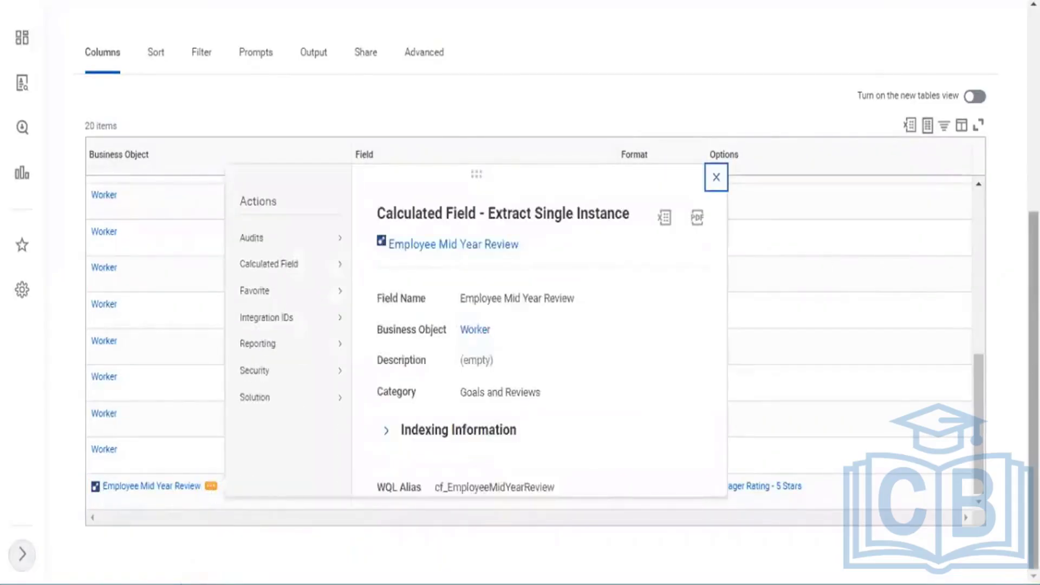
Switch to the CF - ESI - Depedent calculated field and copy its name.
scroll(1033, 352, "up", 1)
scroll(1033, 352, "up", 5)
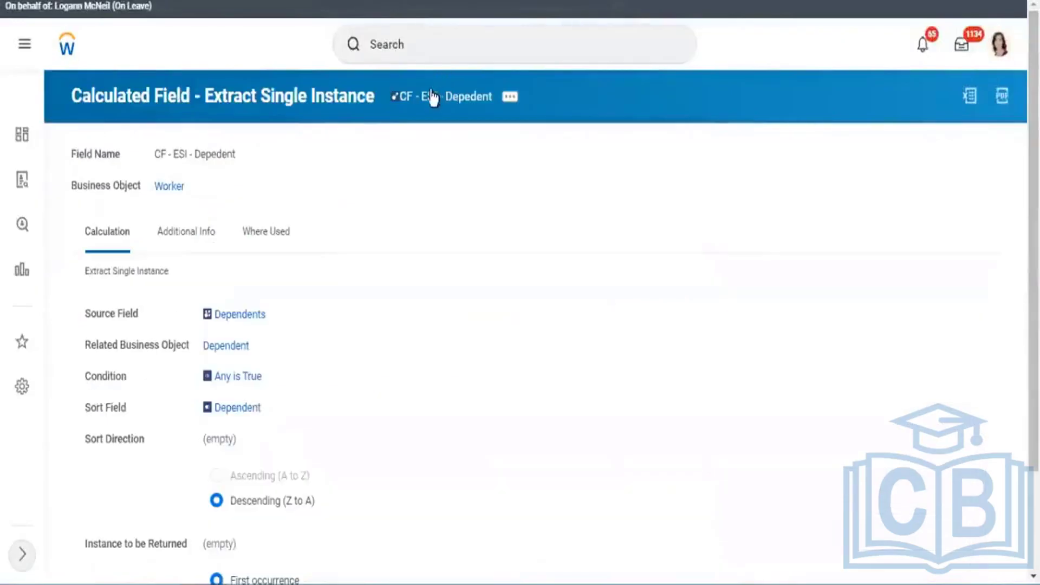
right_click(431, 98)
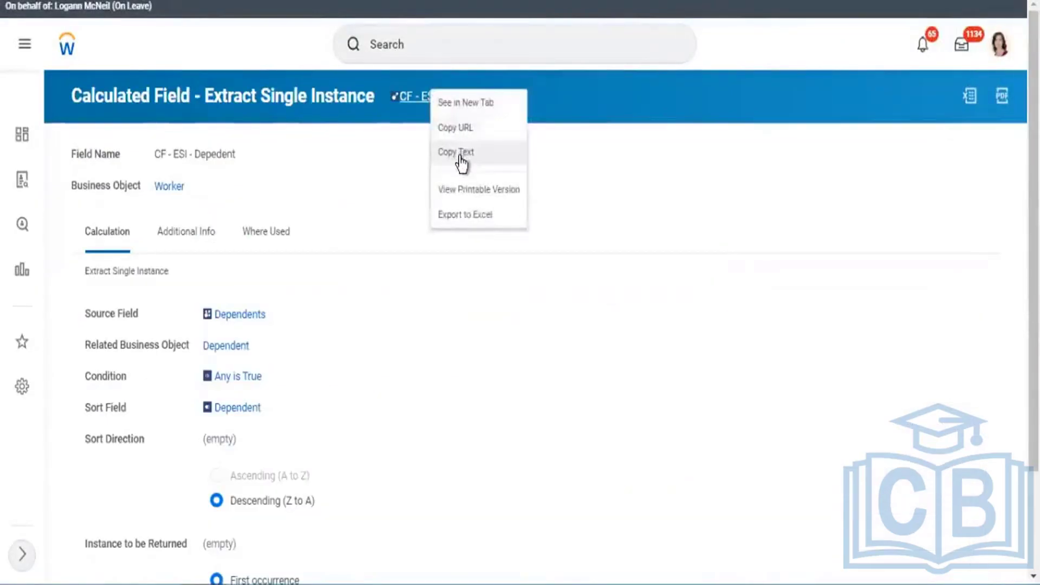
left_click(461, 152)
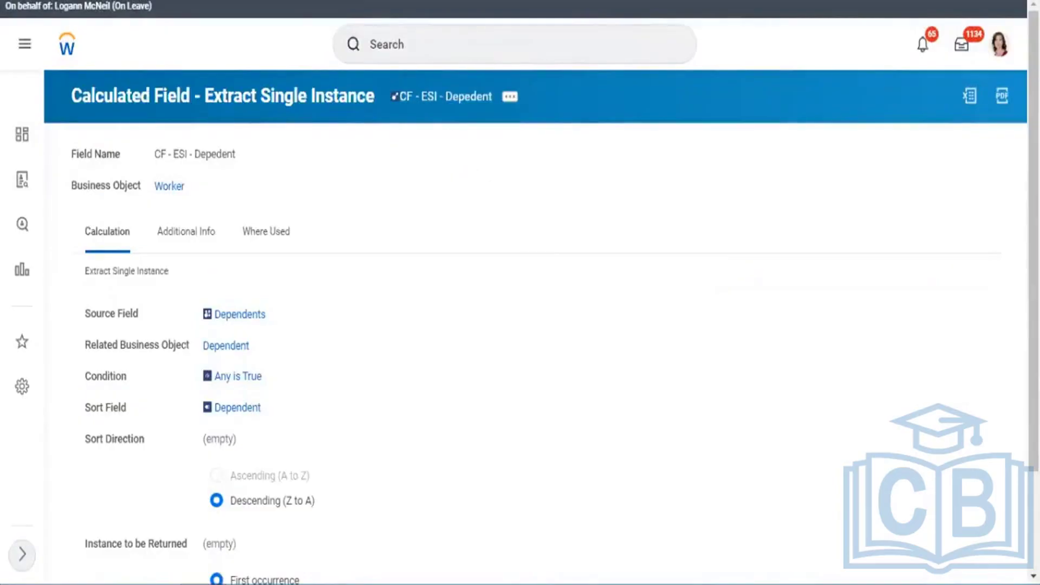
Return to the RPT - All Calculated Fields custom report and open its definition for editing.
left_click(315, 2)
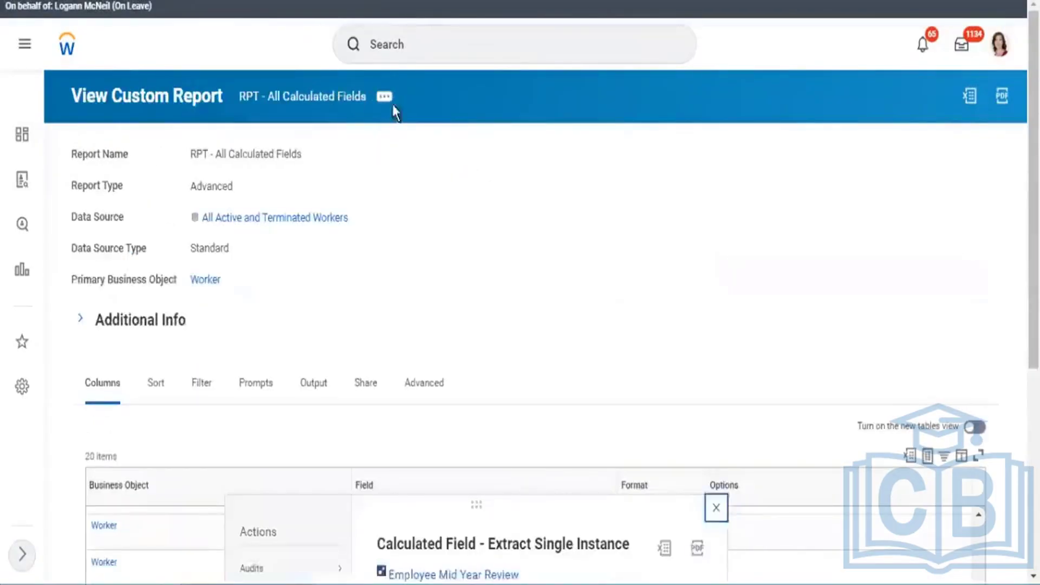
left_click(384, 98)
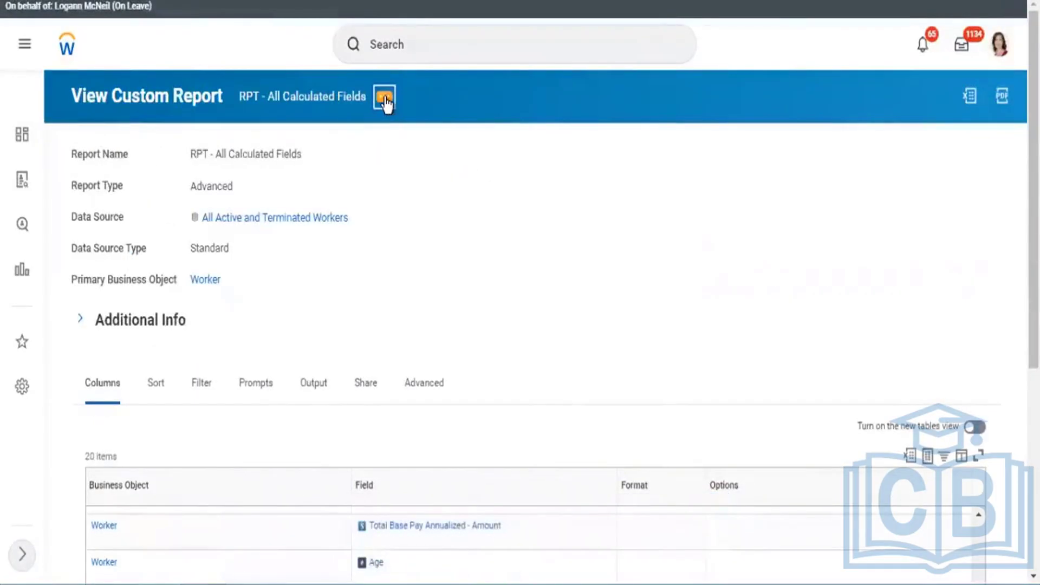
left_click(385, 99)
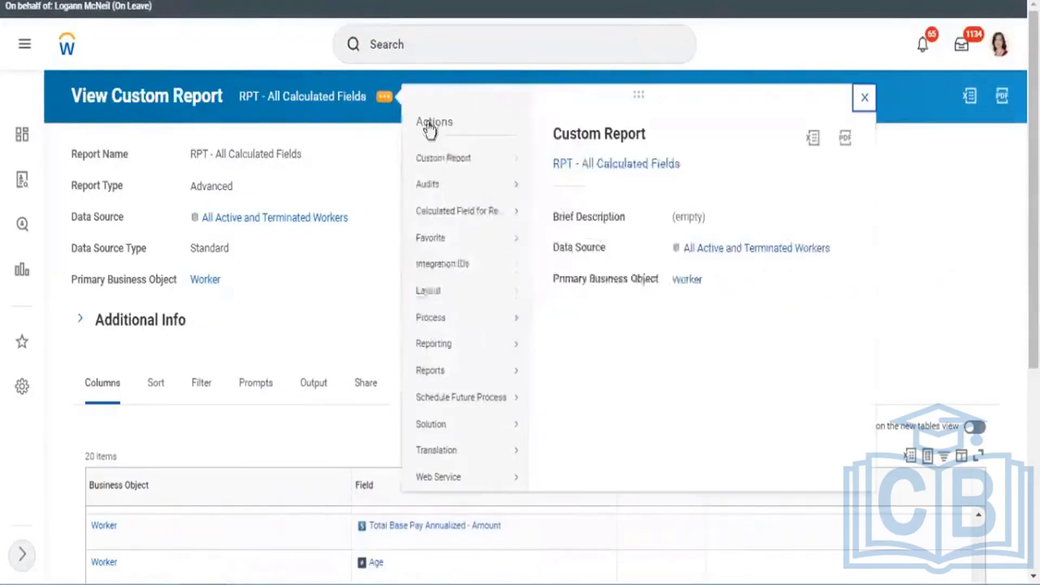
mouse_move(443, 159)
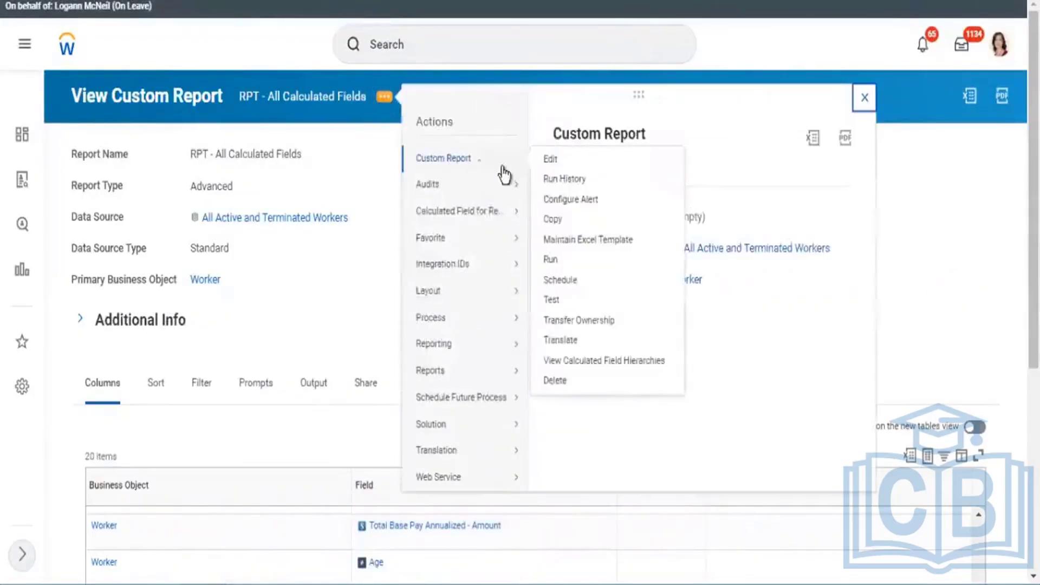
left_click(547, 160)
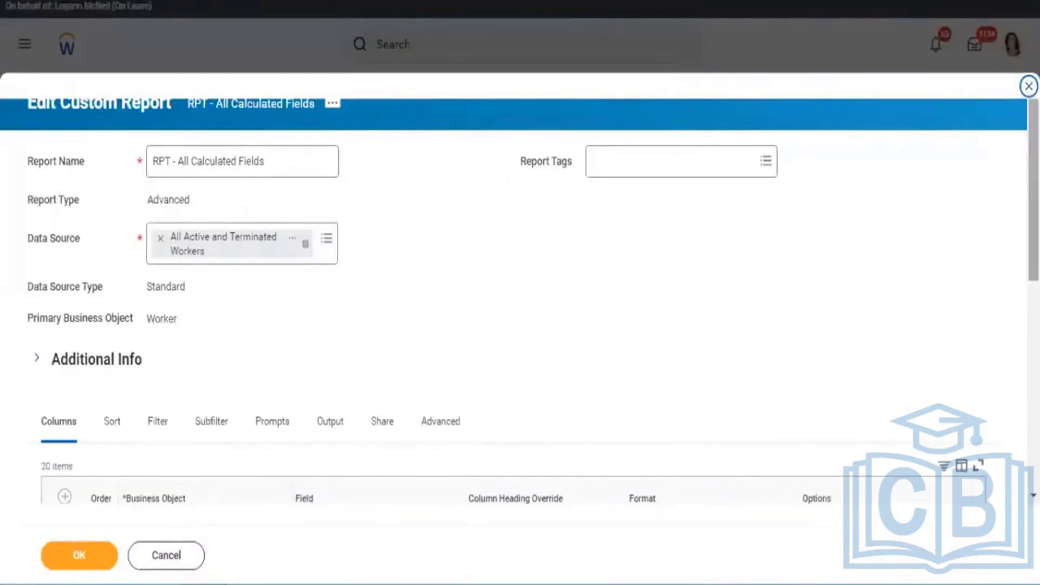
Replace the business object in the last column row with the copied CF - ESI - Depedent calculated field.
scroll(520, 292, "down", 10)
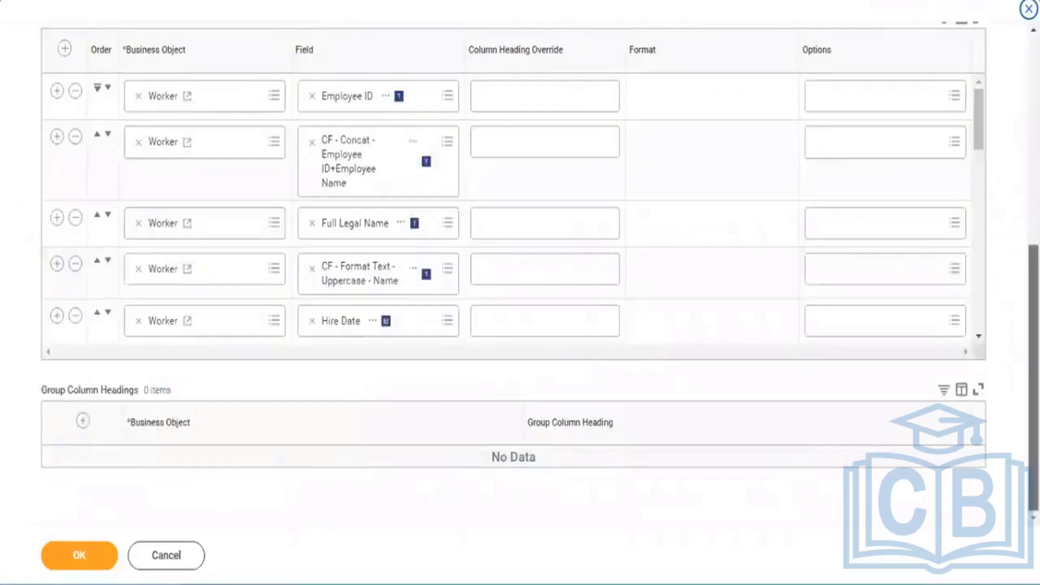
scroll(977, 226, "down", 1)
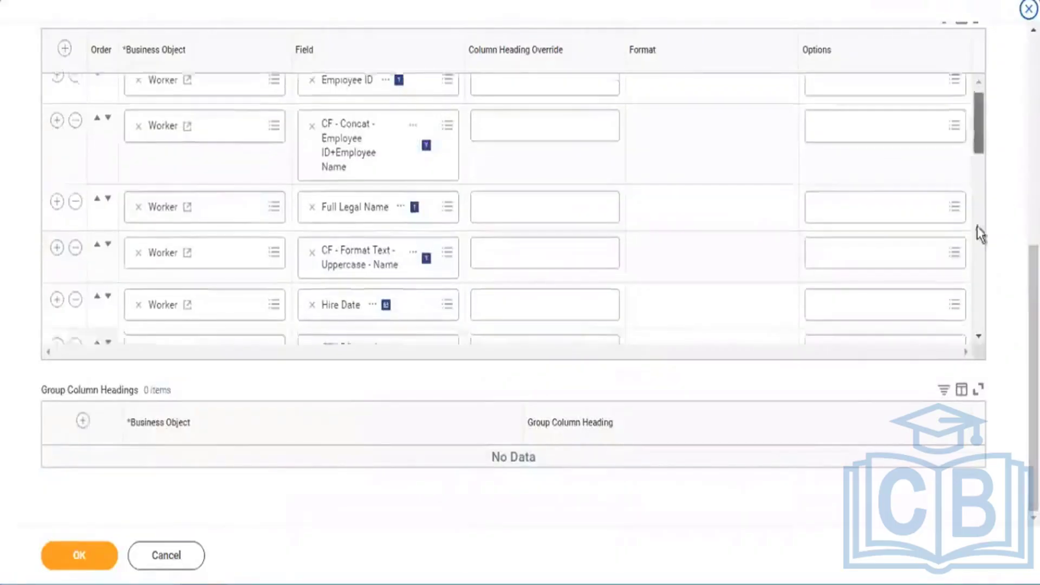
scroll(976, 226, "down", 10)
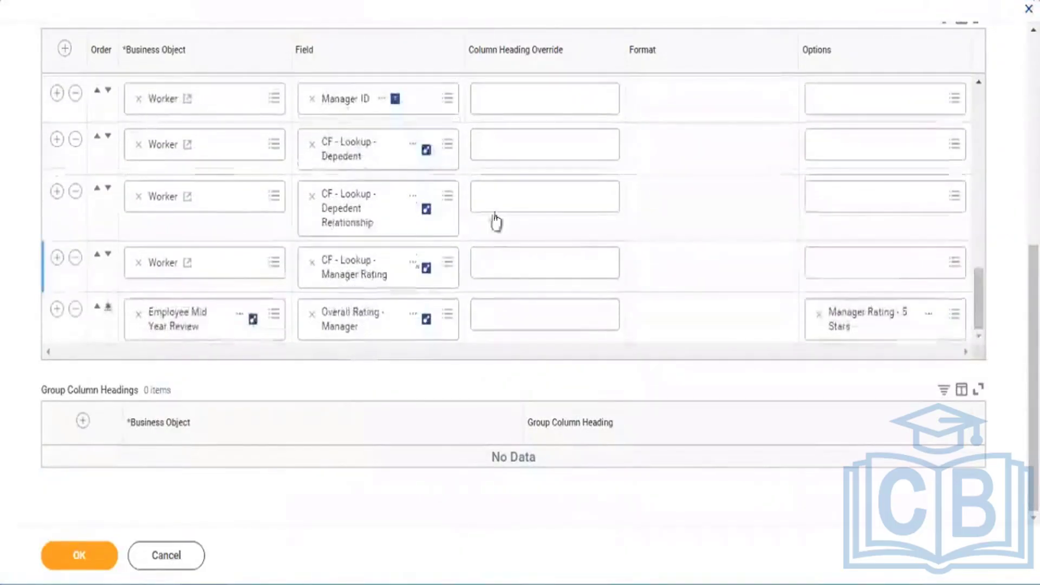
left_click(138, 316)
key("ctrl+v")
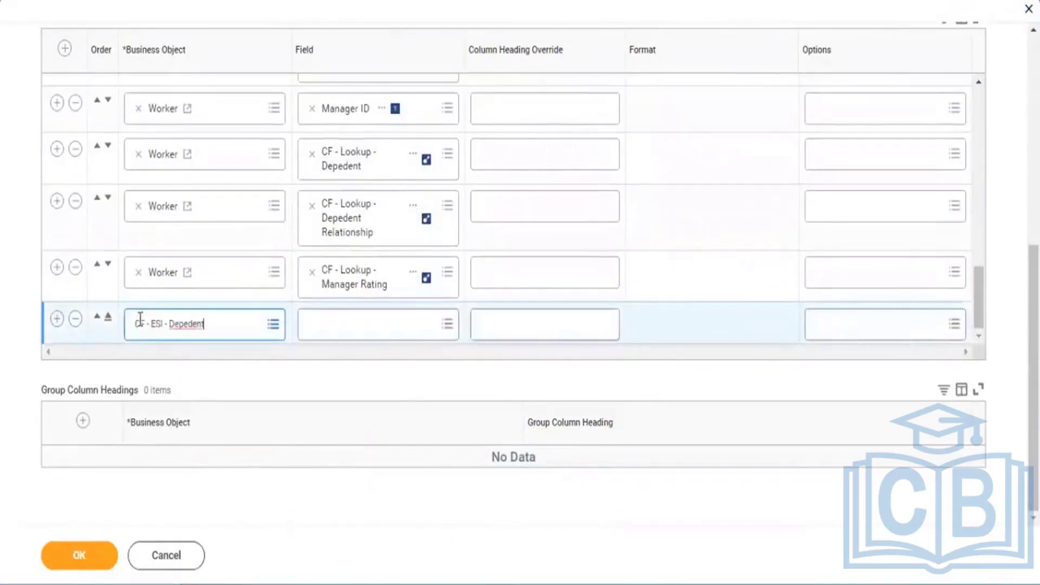
key("Return")
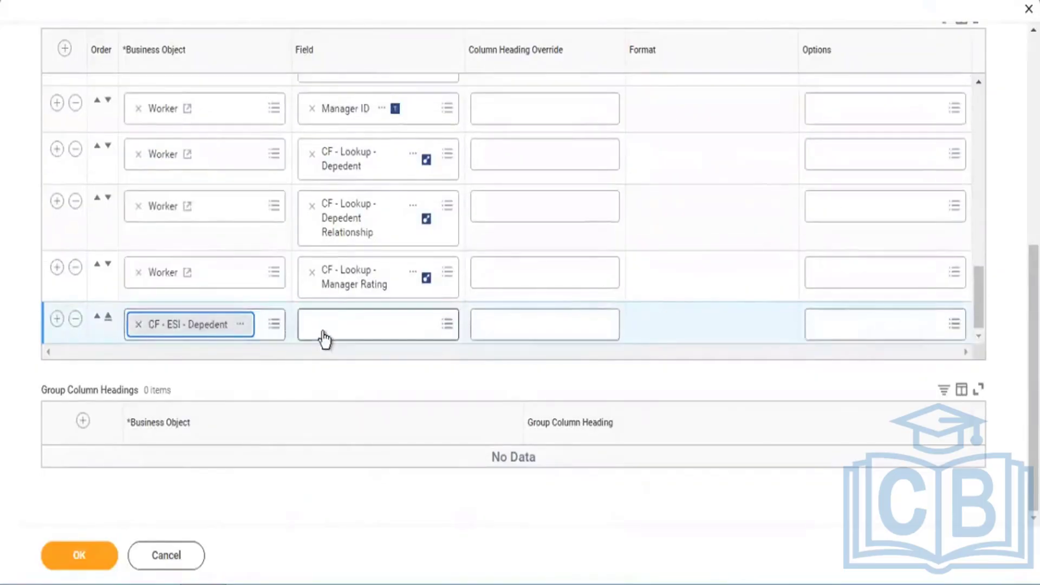
Search the last row's fields for "dependent" and choose Dependent.
left_click(322, 330)
type("de")
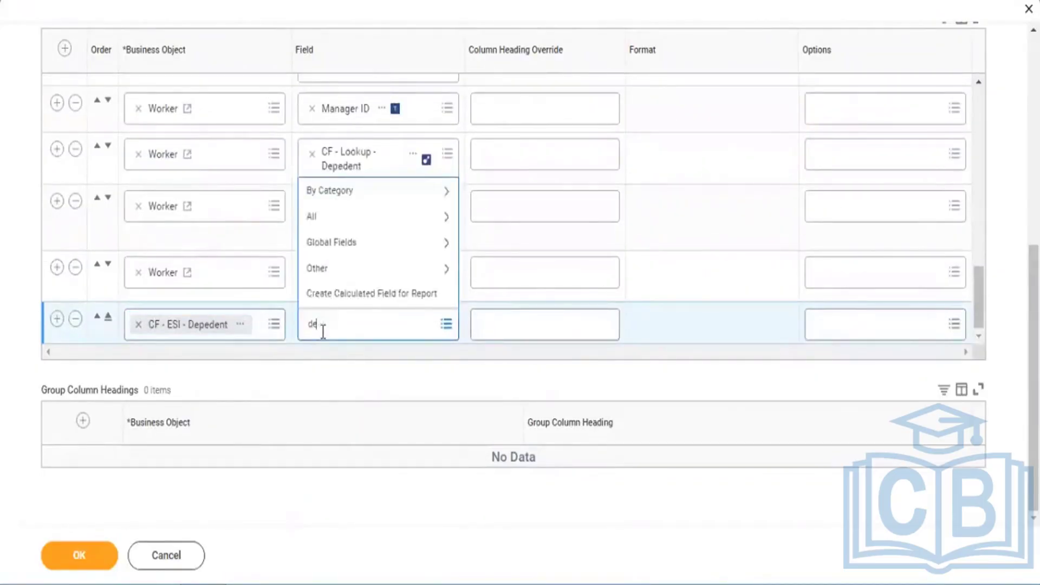
type("pedent")
key("Return")
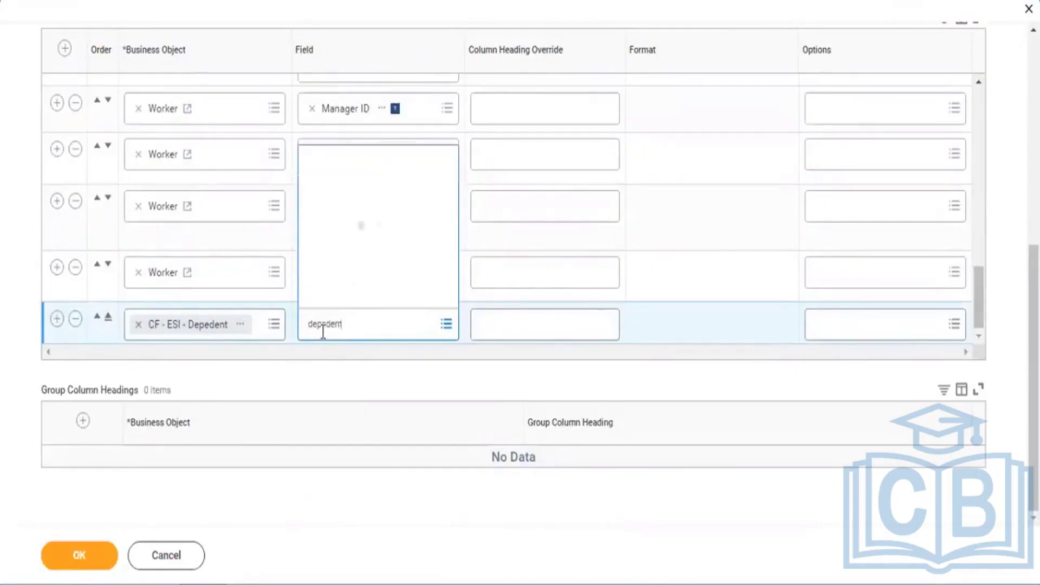
left_click(328, 325)
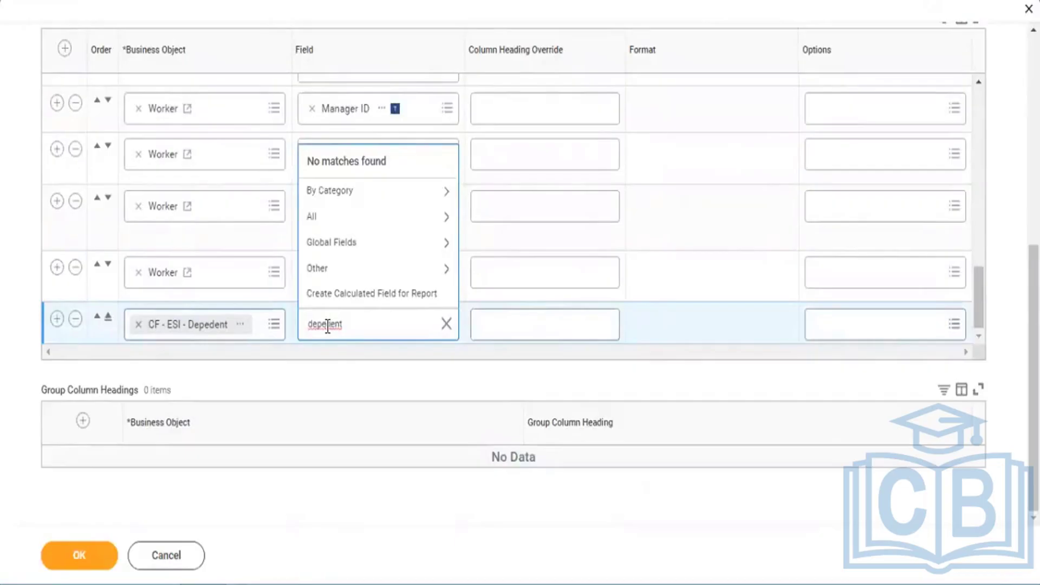
type("n")
key("Return")
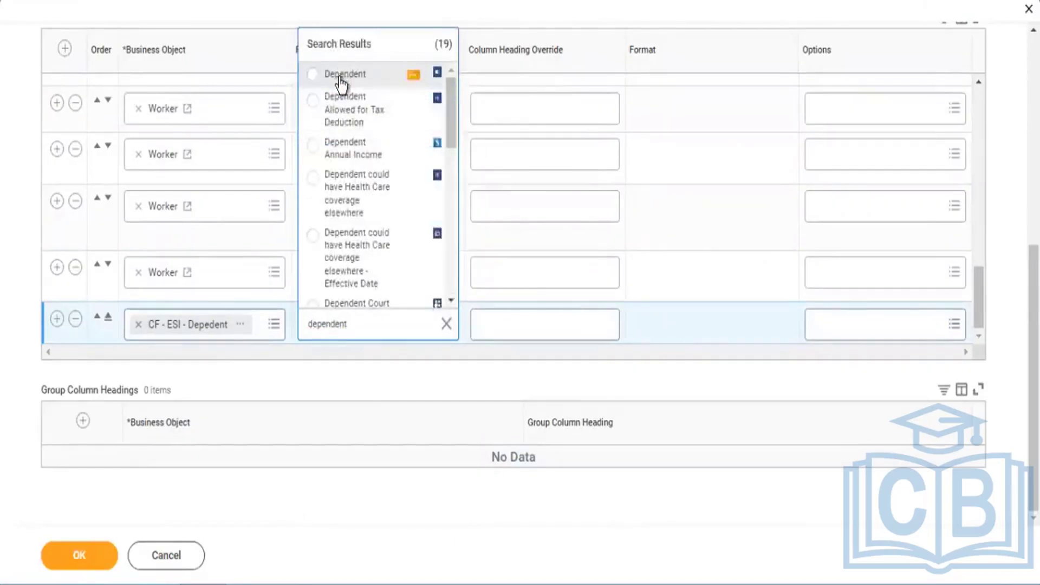
left_click(341, 75)
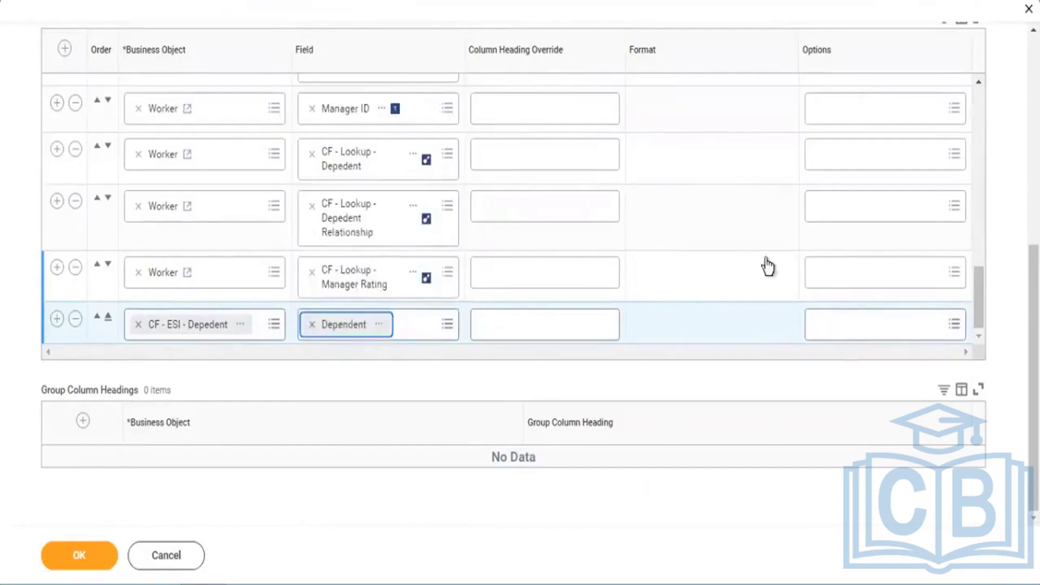
left_click(326, 353)
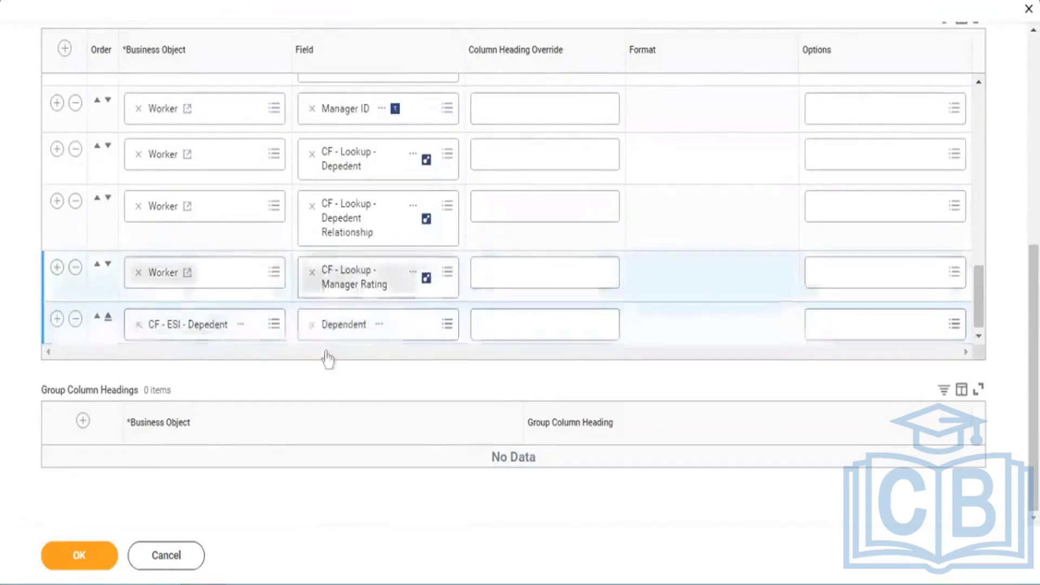
left_click(190, 324)
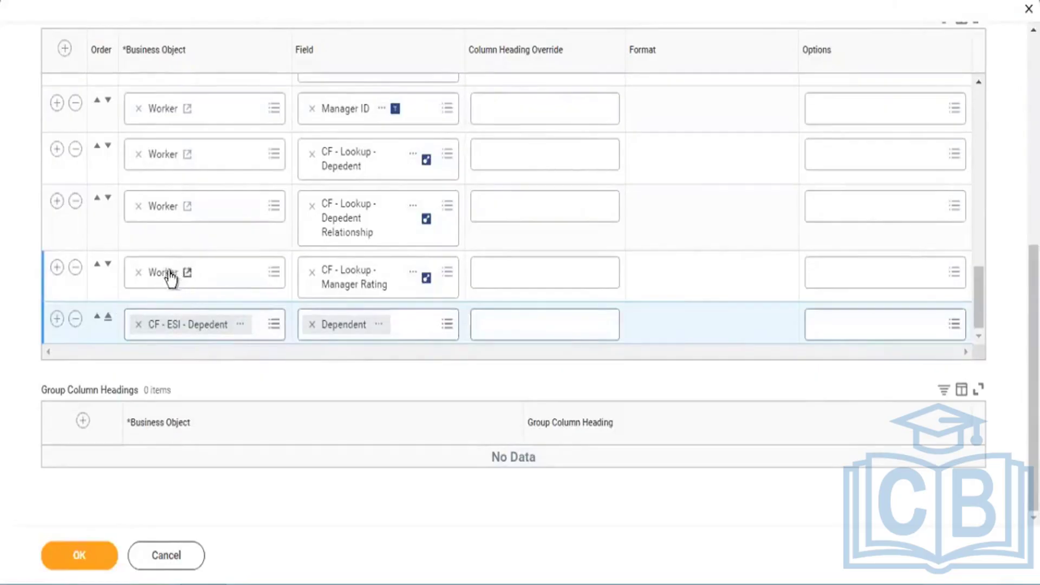
Add a Worker row directly below CF - Lookup - Manager Rating and choose Worker as its field.
left_click(56, 267)
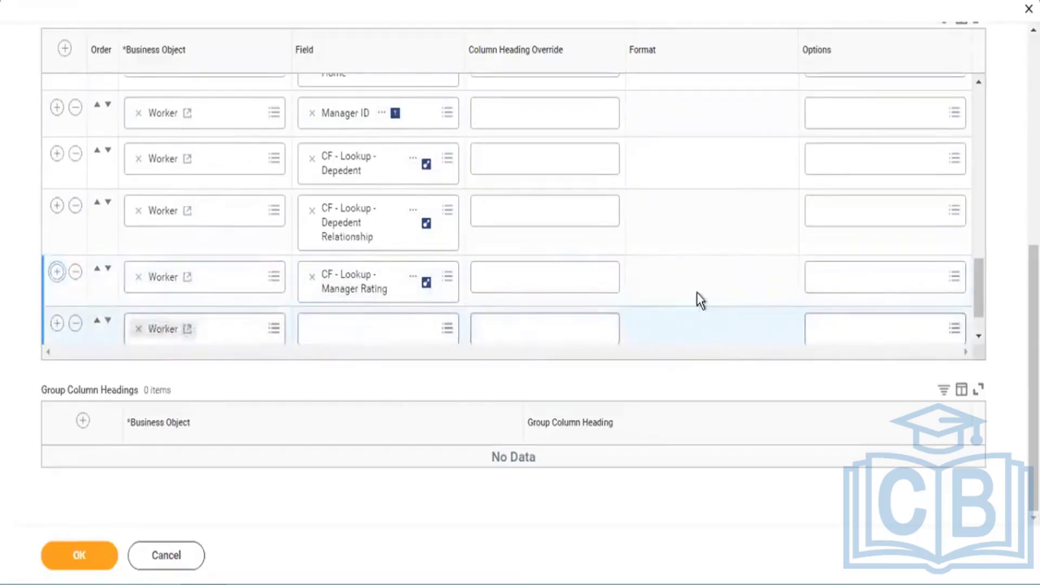
left_click(327, 336)
type("w")
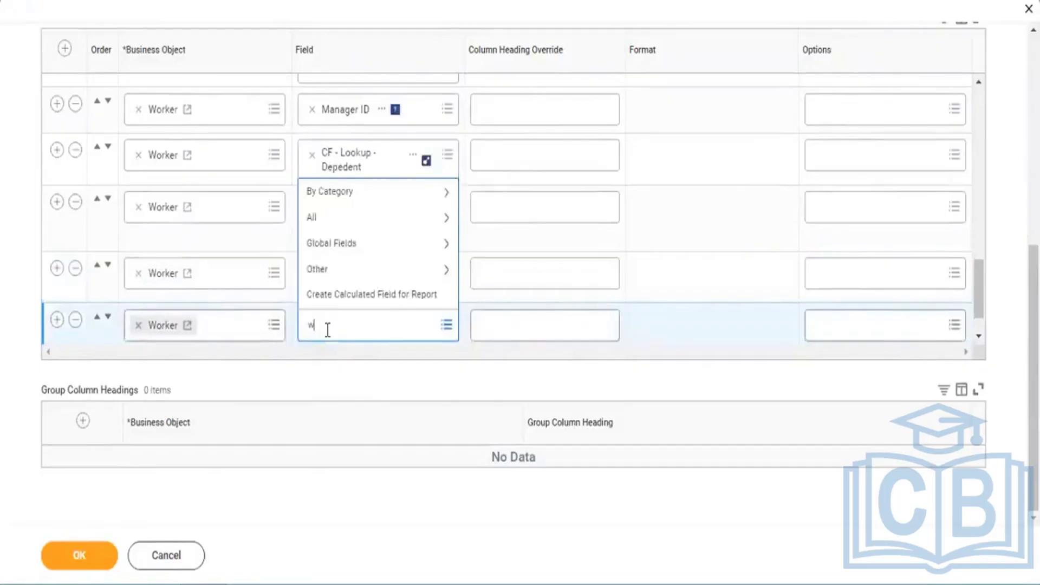
type("orker")
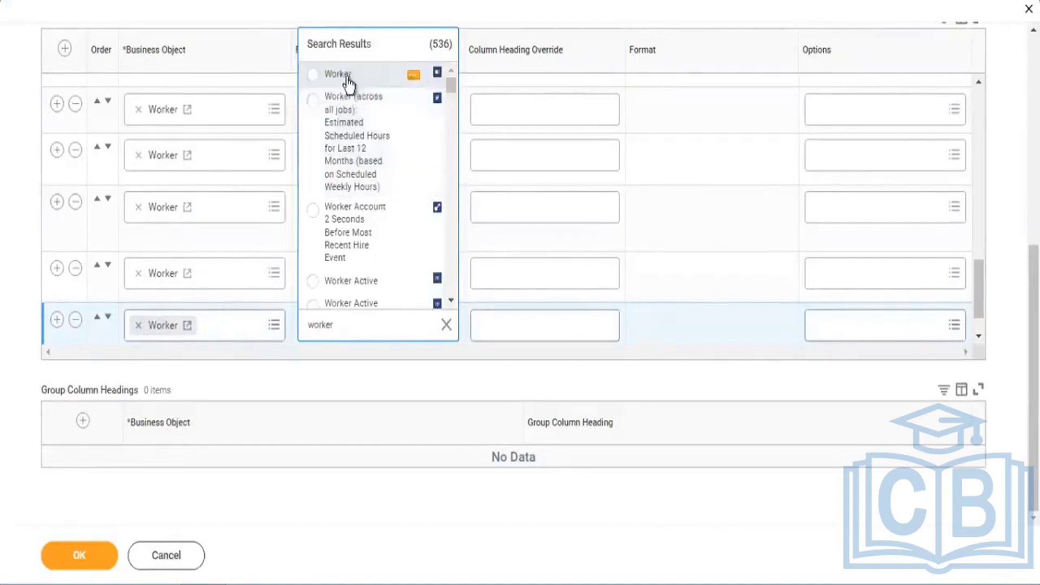
left_click(337, 75)
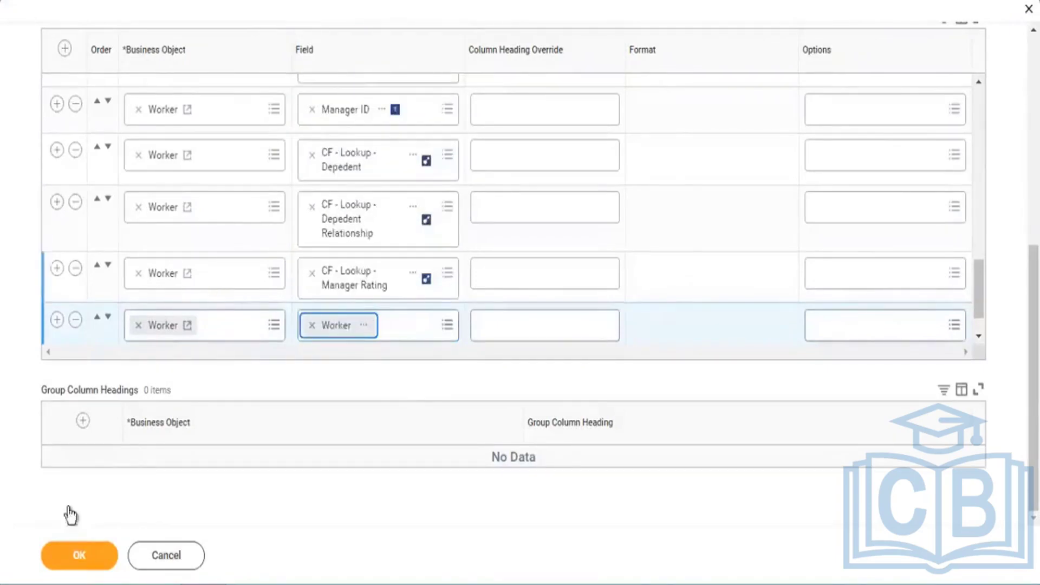
Save the report definition and check the Worker and CF - ESI - Depedent rows at the end of its column list.
left_click(87, 557)
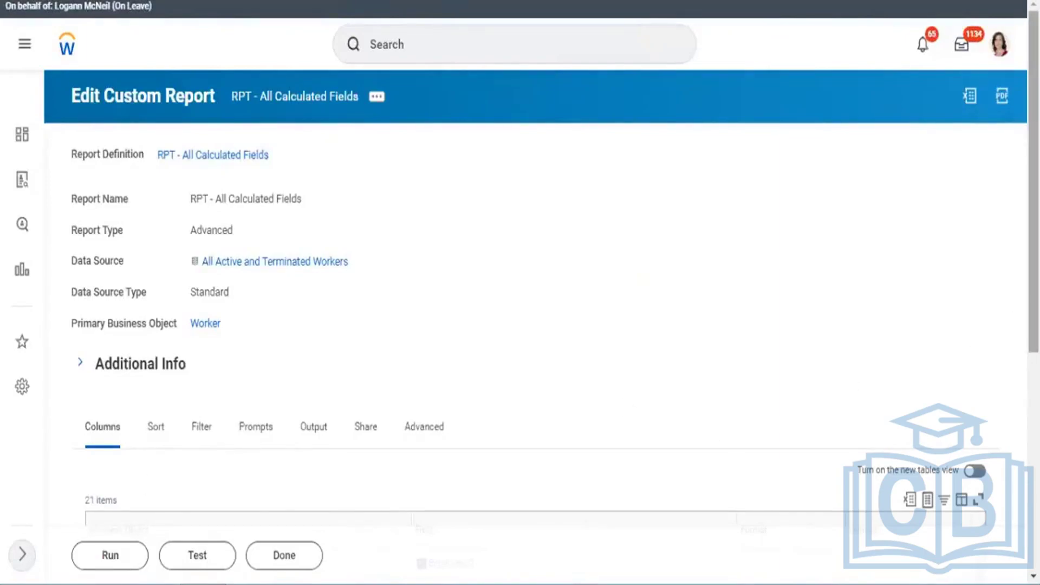
scroll(504, 301, "down", 6)
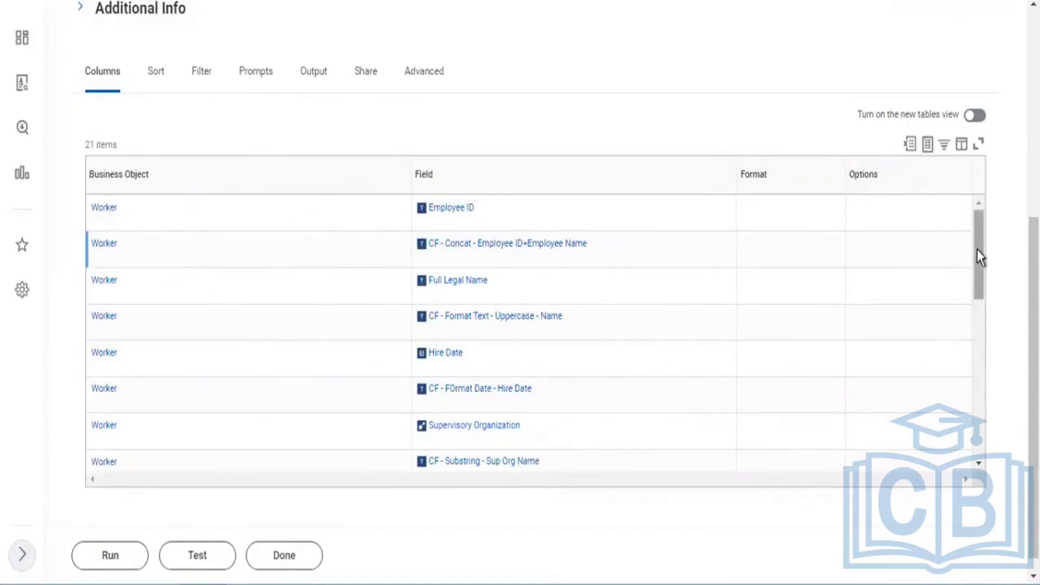
scroll(961, 379, "down", 10)
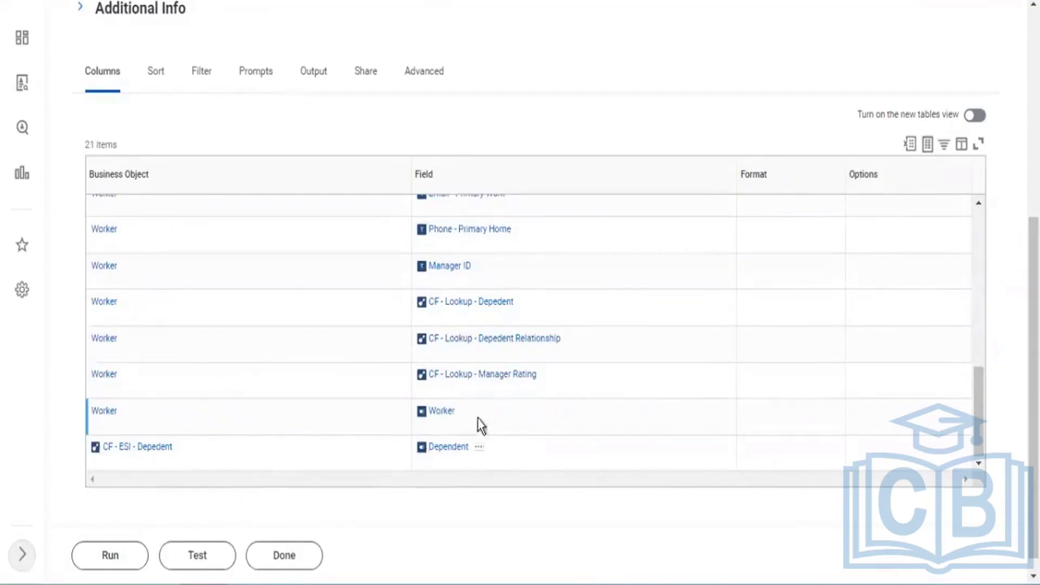
left_click(152, 439)
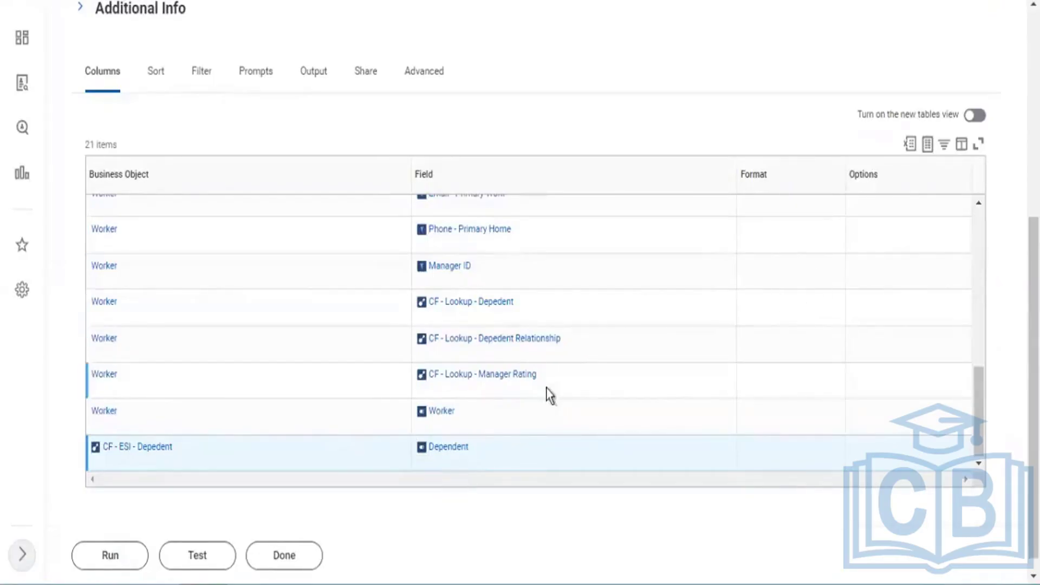
Run the report and compare the Worker and Dependent columns at its end with the dependent lookup columns.
left_click(99, 569)
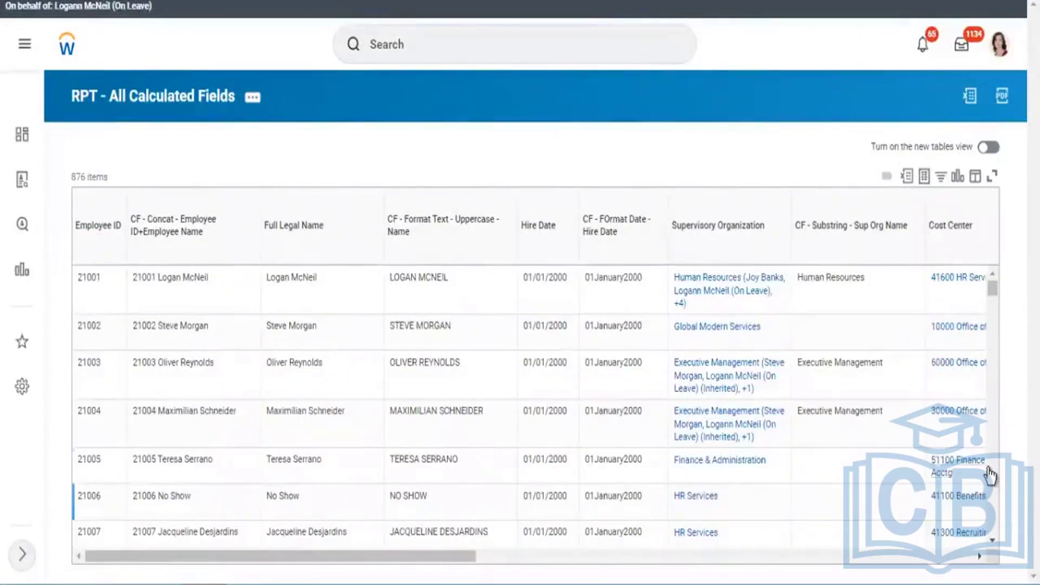
left_click(893, 557)
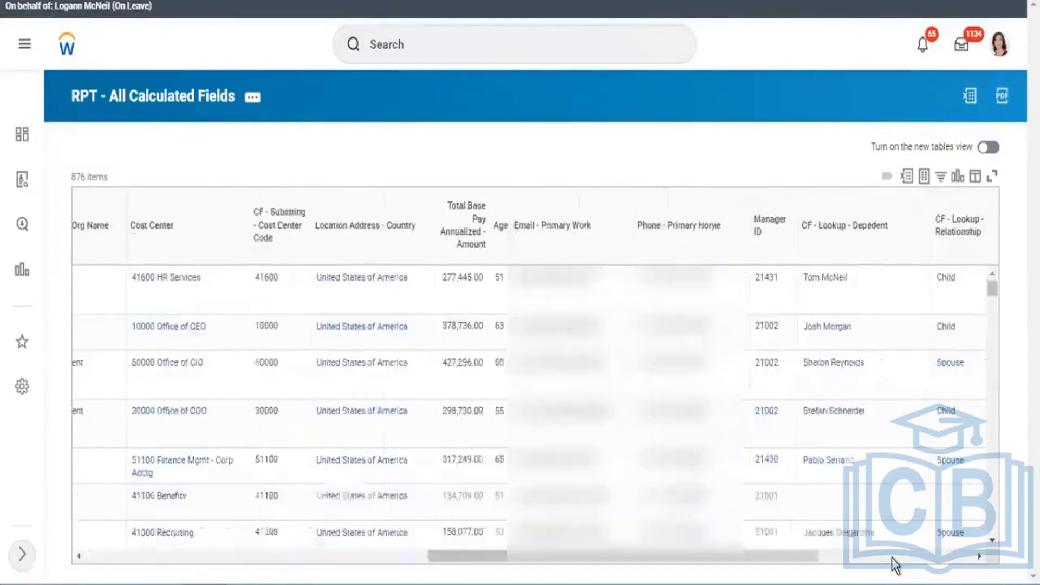
left_click(893, 557)
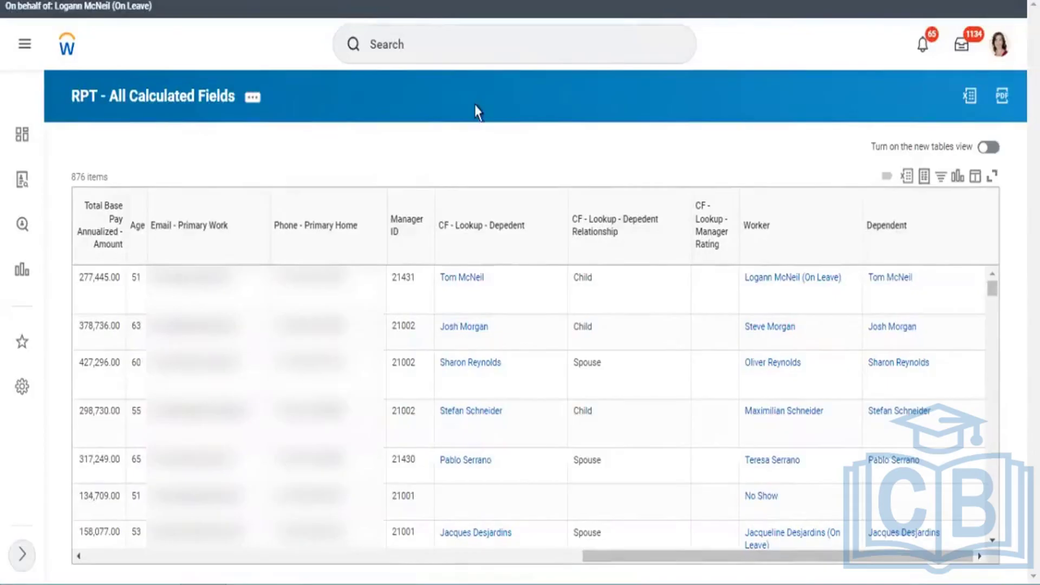
Open the RPT - All Calculated Fields report definition for editing and go to the end of its column list.
left_click(252, 106)
mouse_move(339, 171)
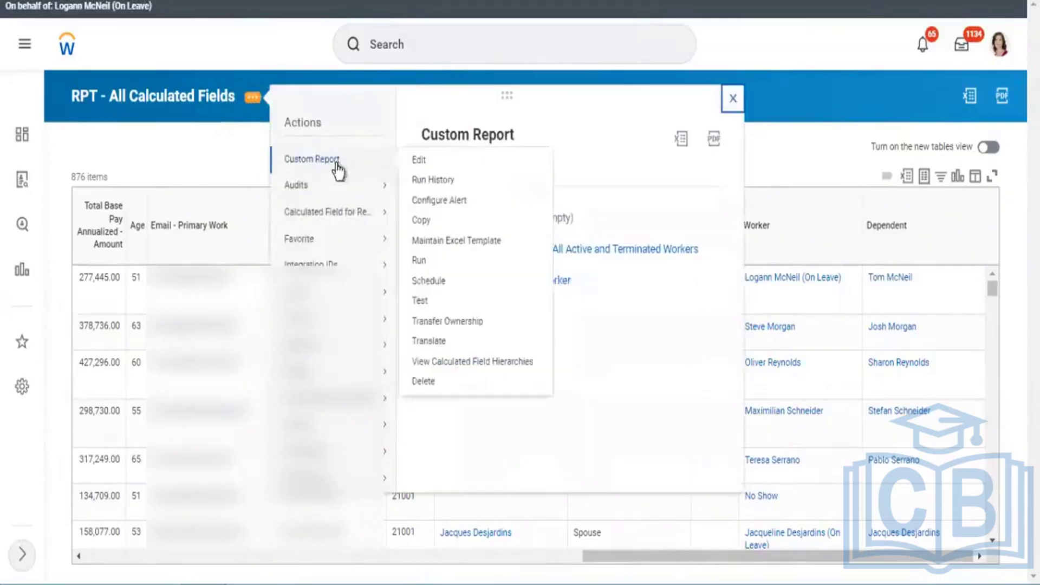
left_click(418, 160)
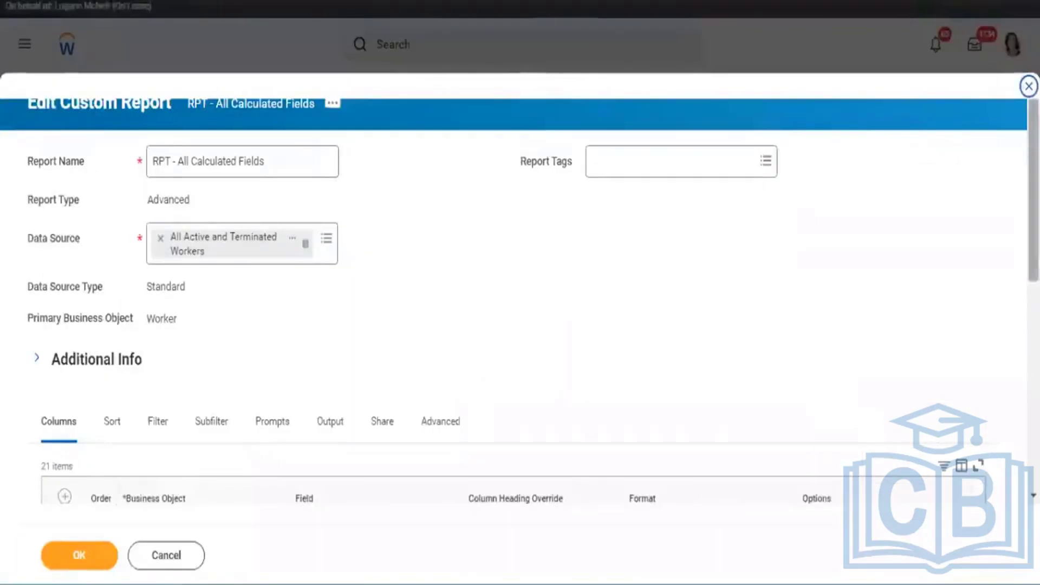
scroll(1011, 445, "down", 8)
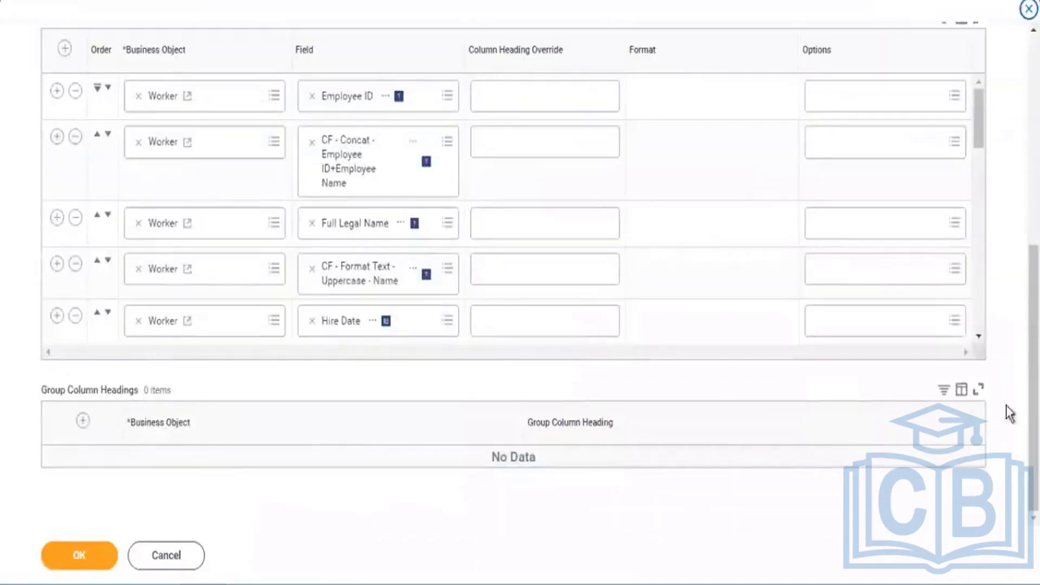
scroll(978, 317, "down", 4)
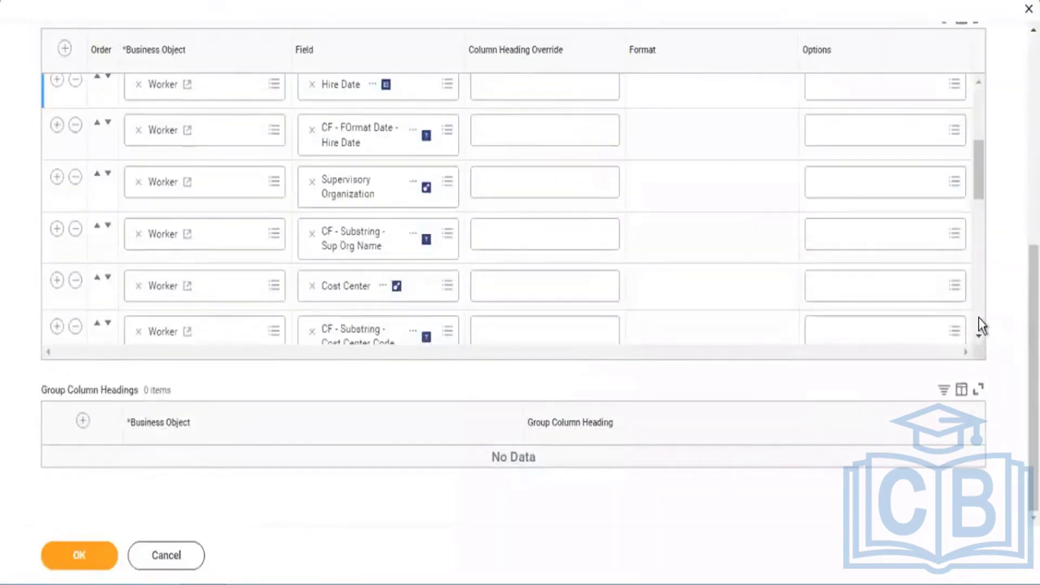
scroll(978, 317, "down", 12)
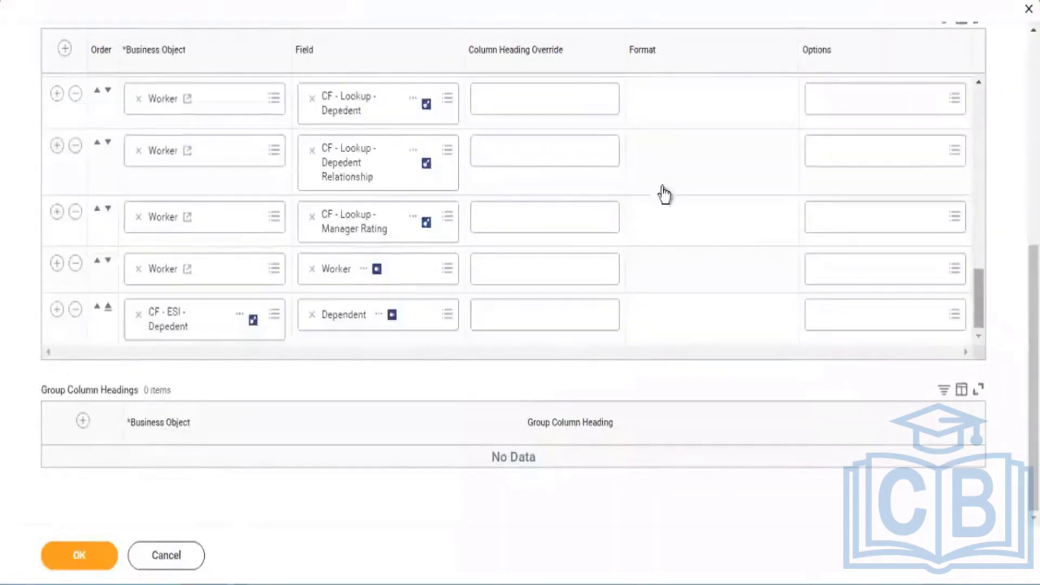
left_click(321, 259)
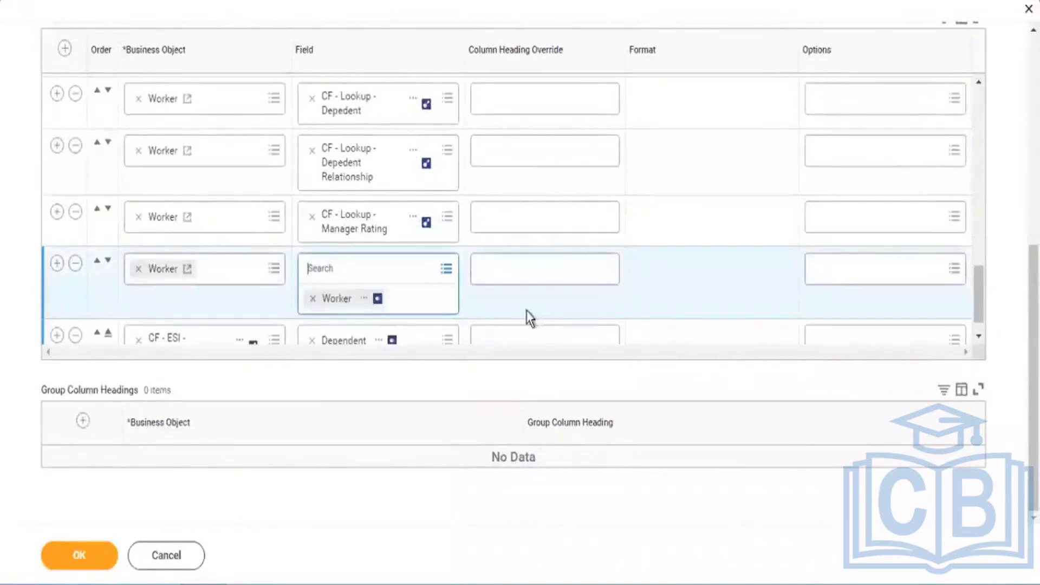
left_click(978, 336)
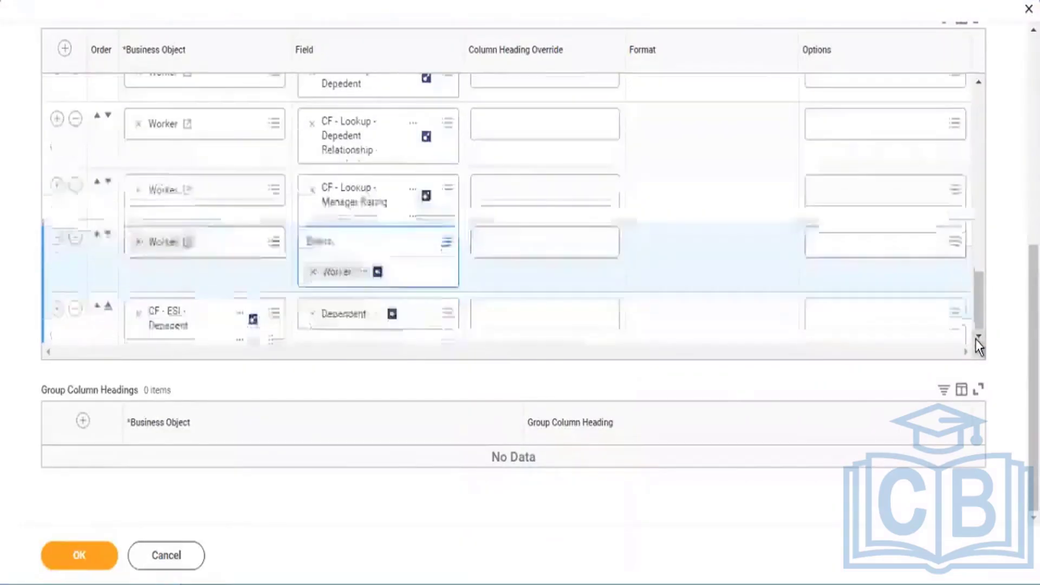
Add a CF - ESI - Depedent row at the end of the column list and choose Relationship as its field.
left_click(57, 311)
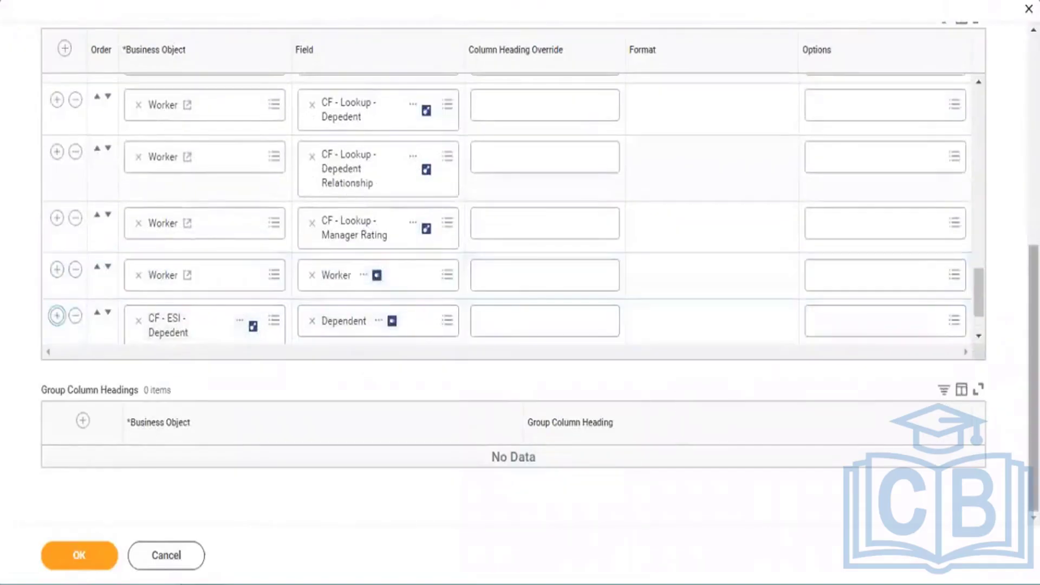
left_click(976, 329)
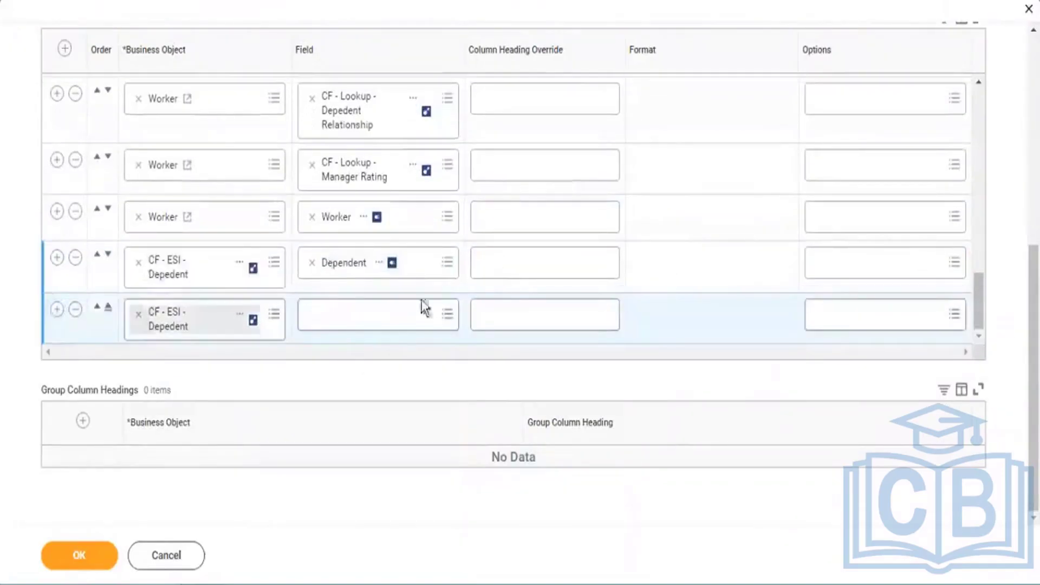
left_click(389, 321)
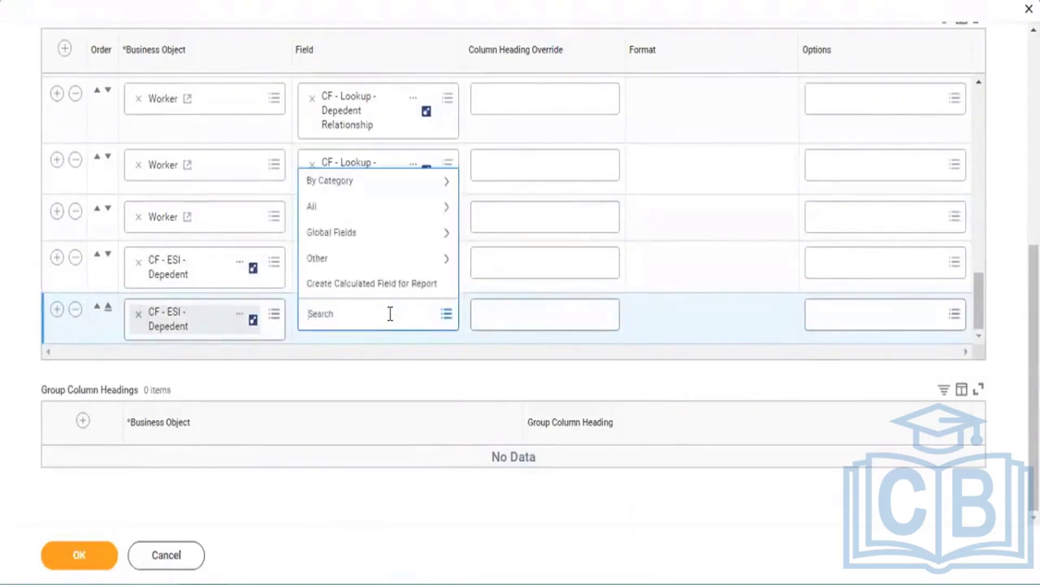
type("relationship")
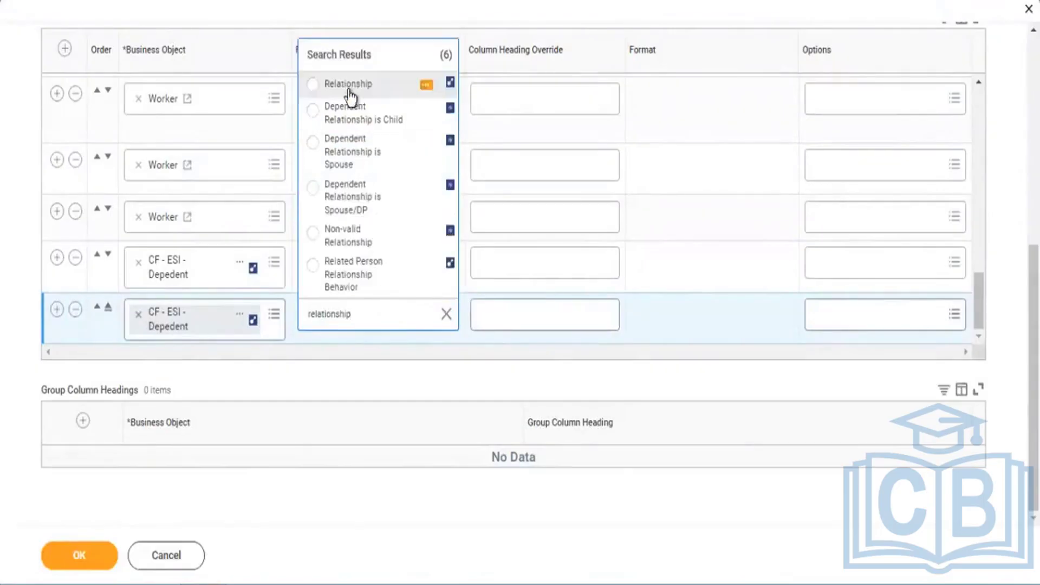
left_click(345, 92)
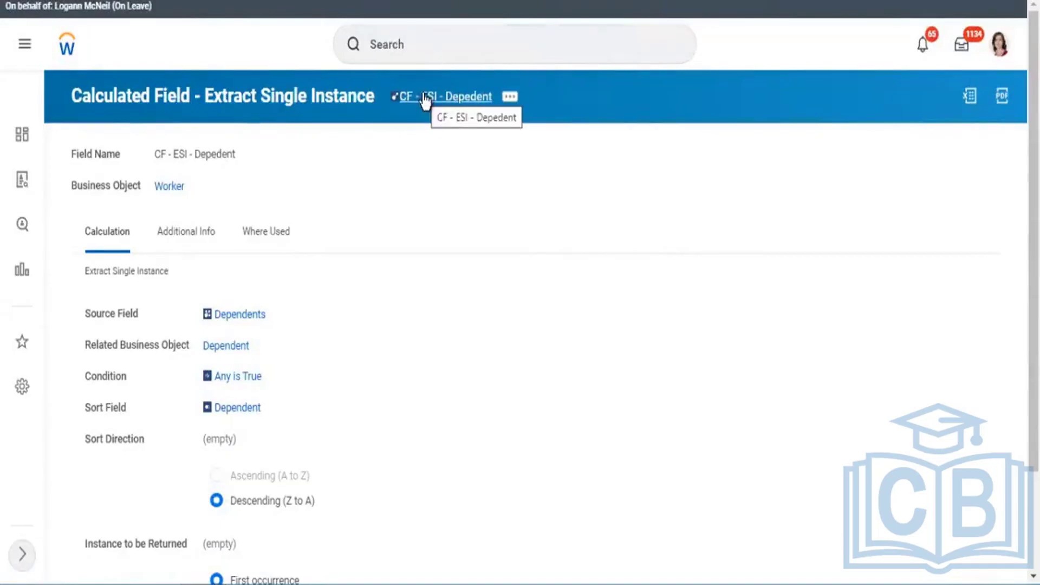
Review the source field and additional info of the CF - ESI - Depedent calculated field, and return to its rows in the report definition.
left_click_drag(191, 312, 266, 315)
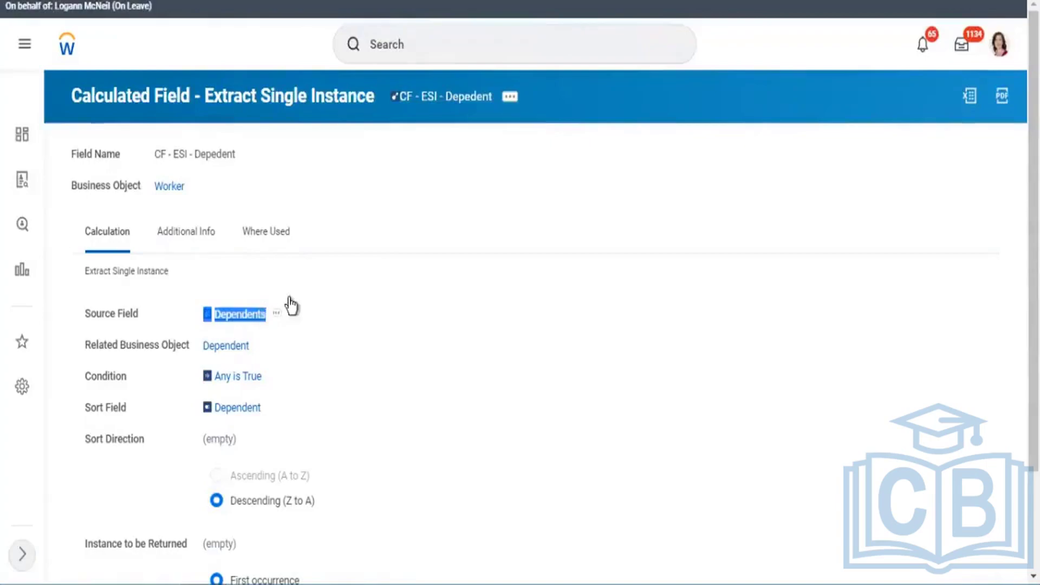
left_click(206, 233)
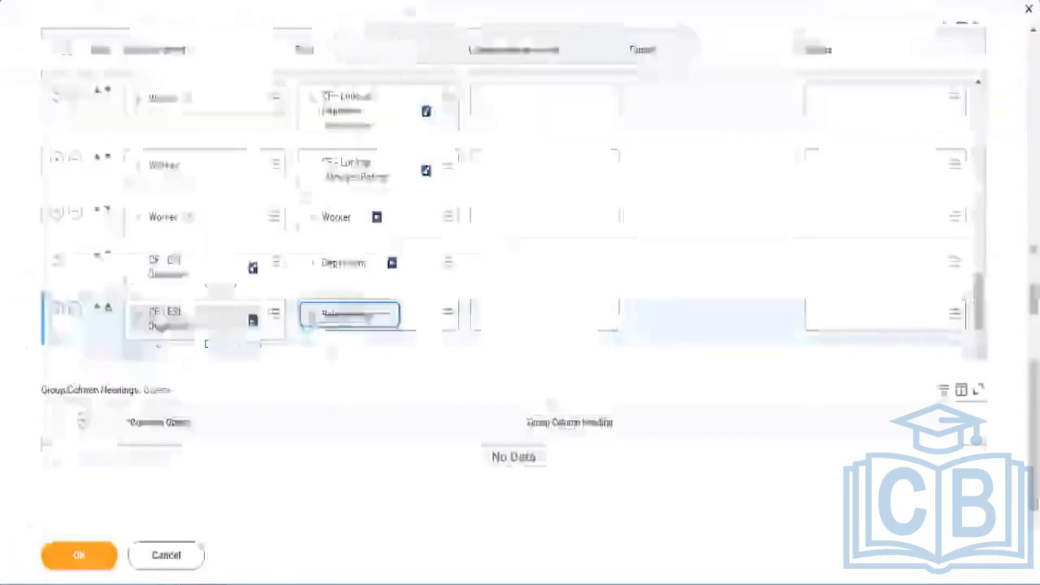
left_click(206, 312)
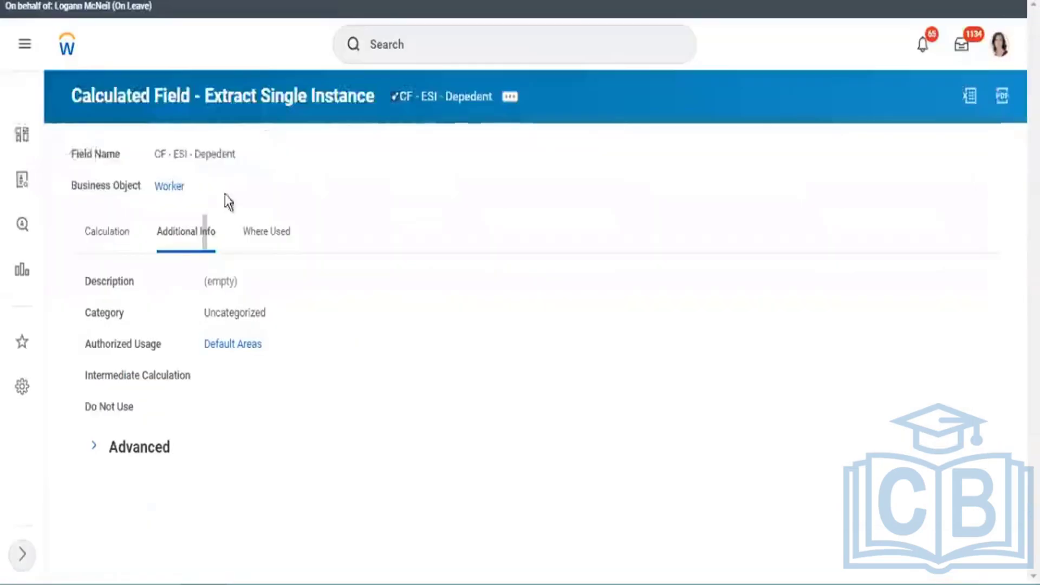
left_click_drag(225, 202, 224, 274)
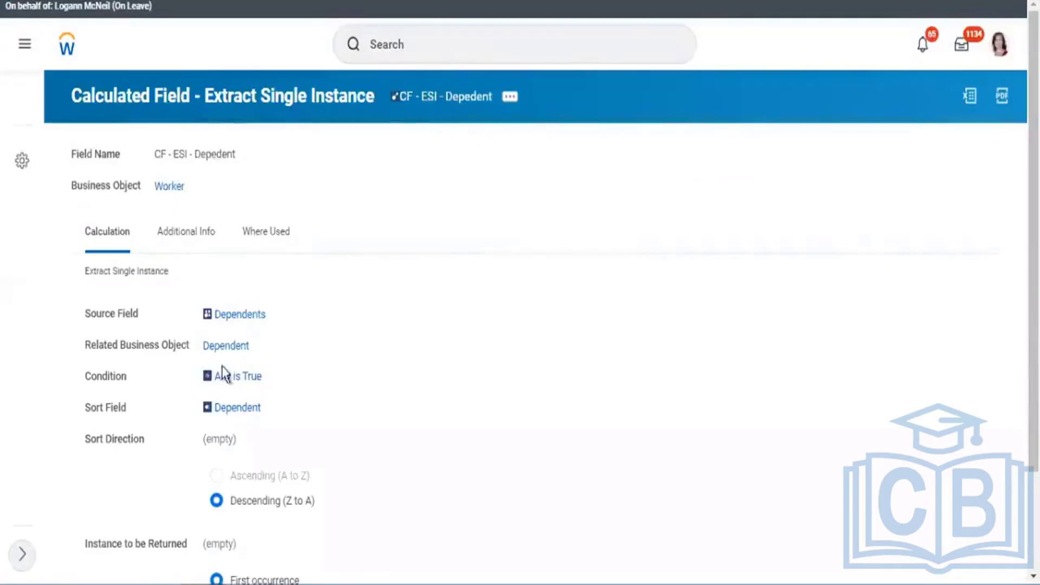
double_click(232, 318)
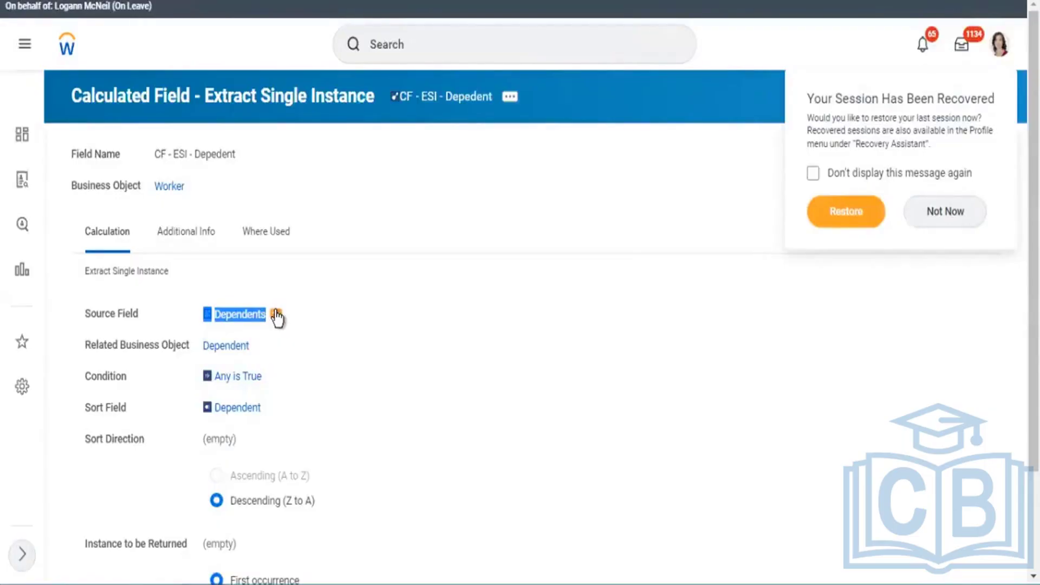
left_click(334, 339)
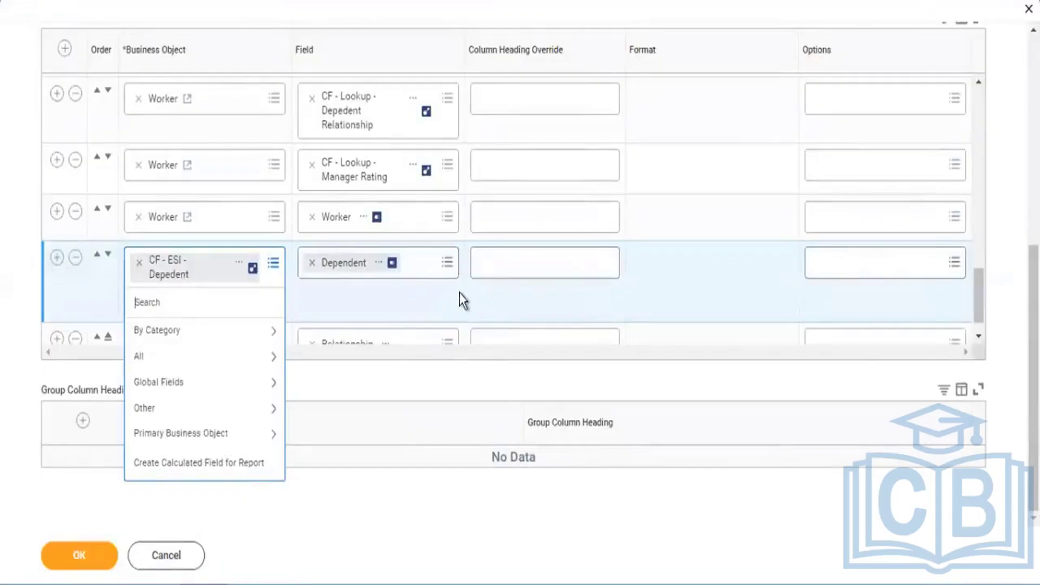
left_click(460, 297)
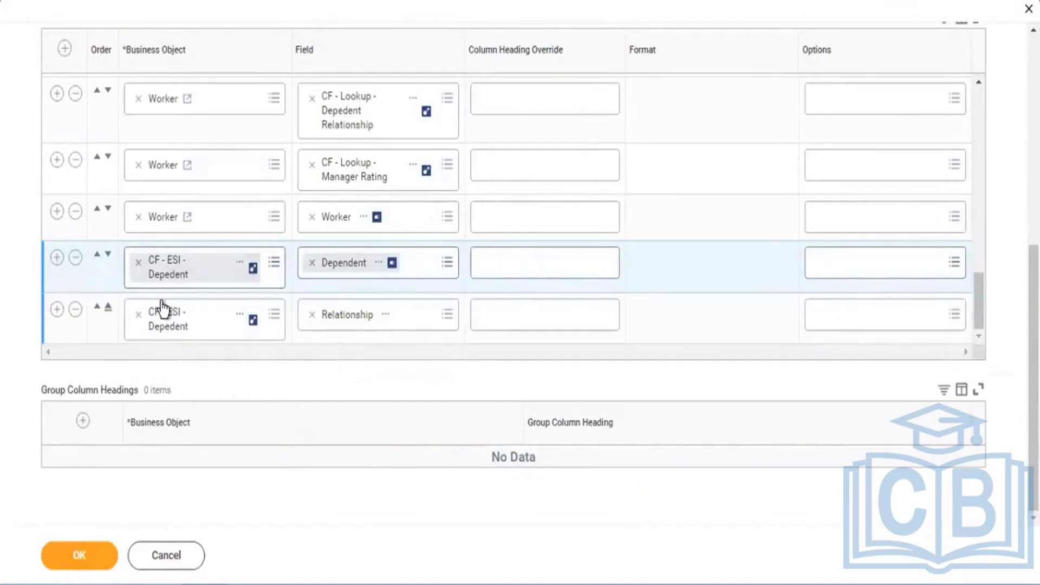
Replace the business object of the last row, whose field is Relationship, with Worker and clear it again.
left_click(140, 314)
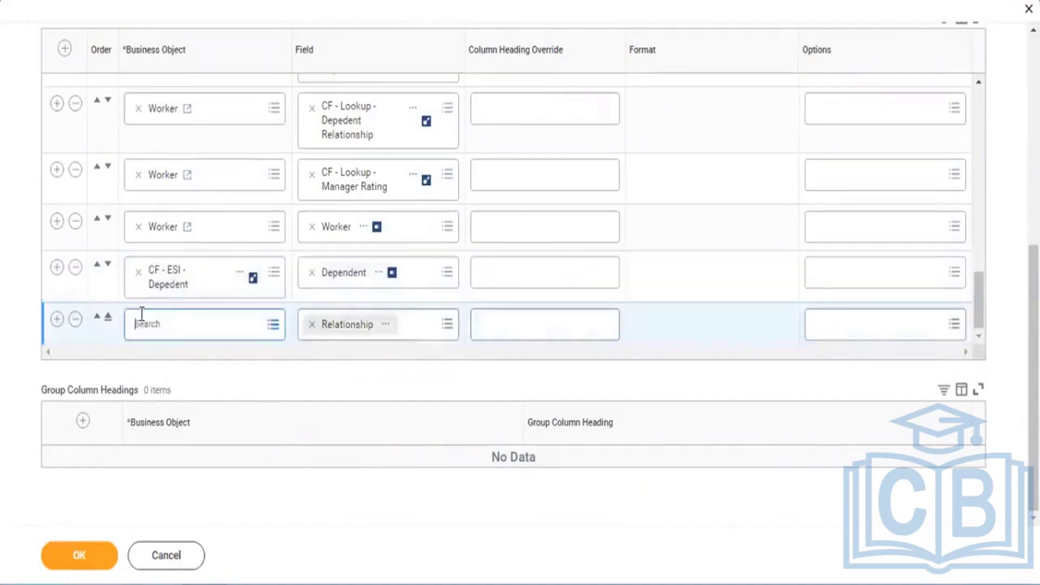
type("worker")
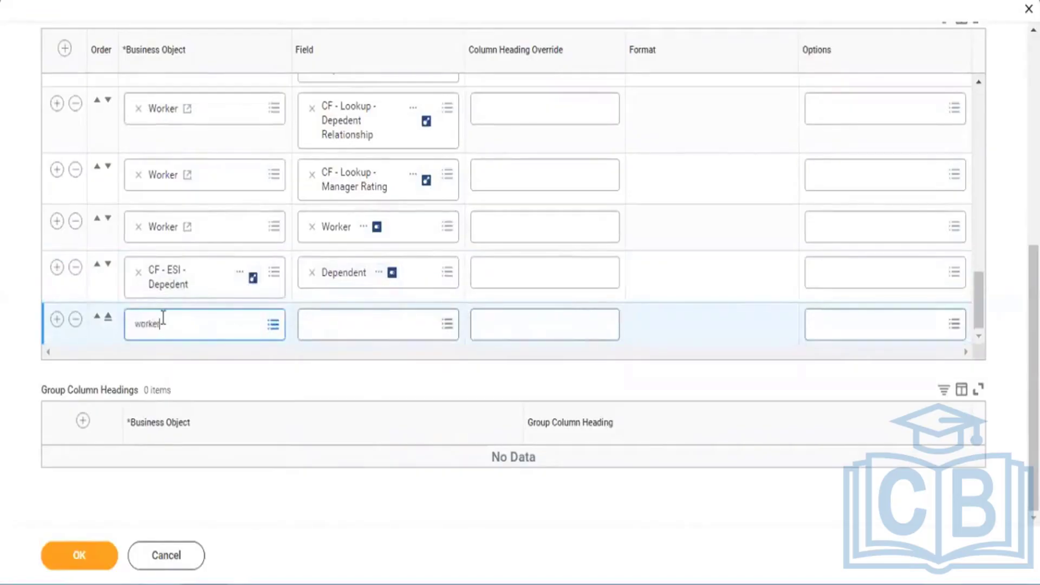
key("Return")
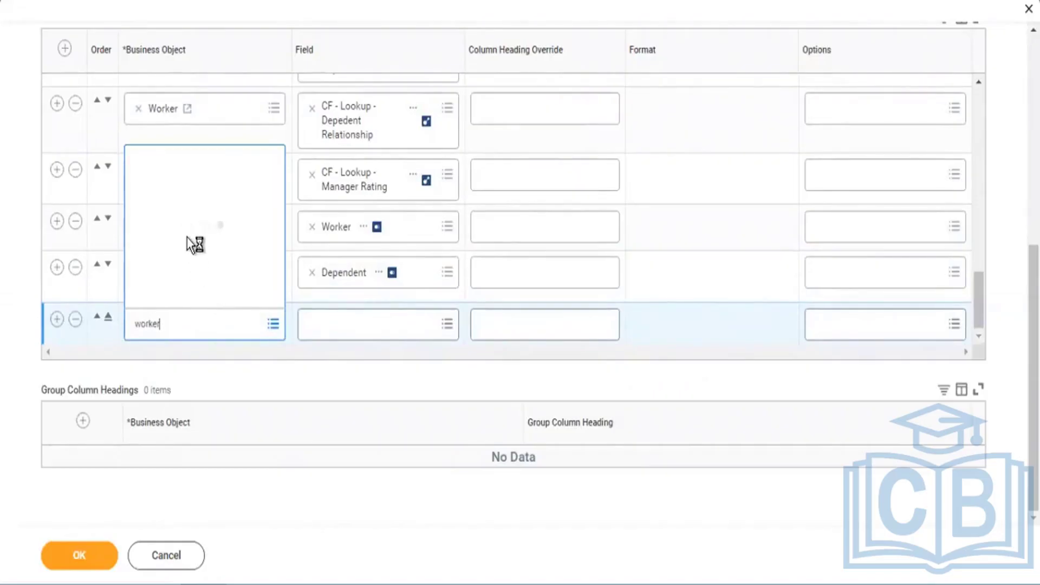
left_click(190, 86)
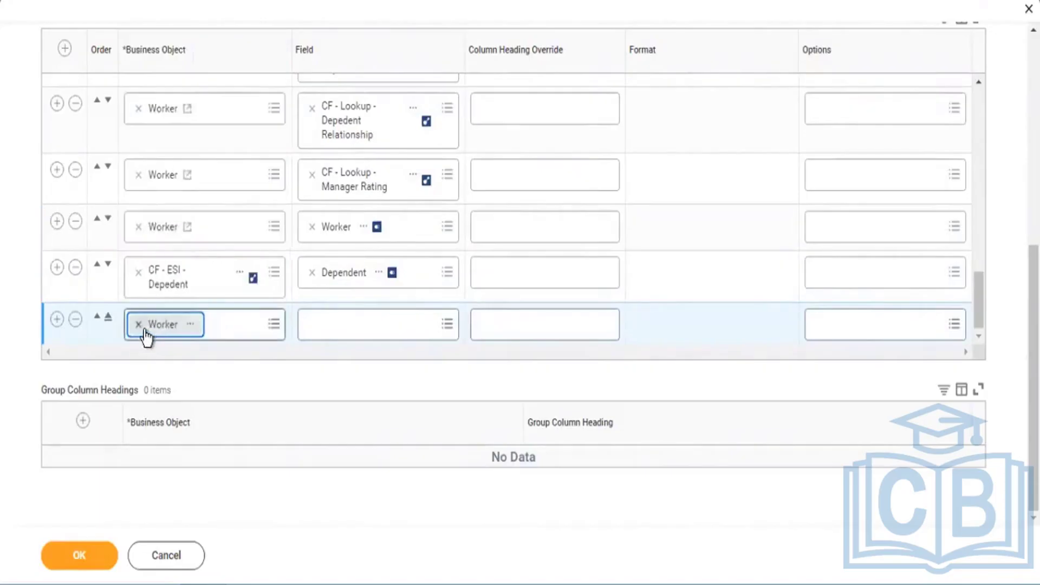
left_click(138, 325)
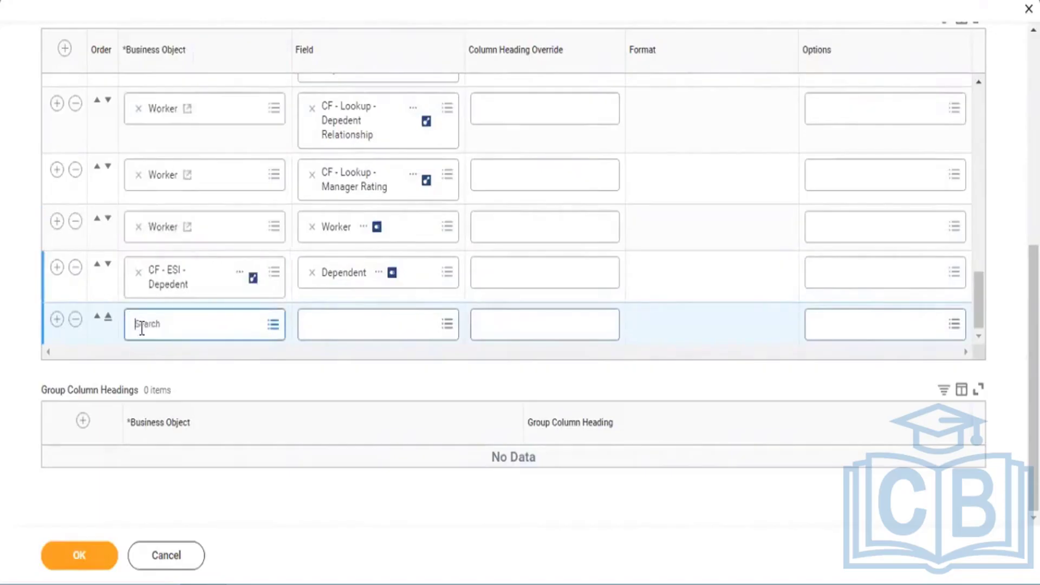
Add a Worker row directly above the CF - ESI - Depedent row, choose Dependents as its field, and try to save the report definition.
left_click(57, 221)
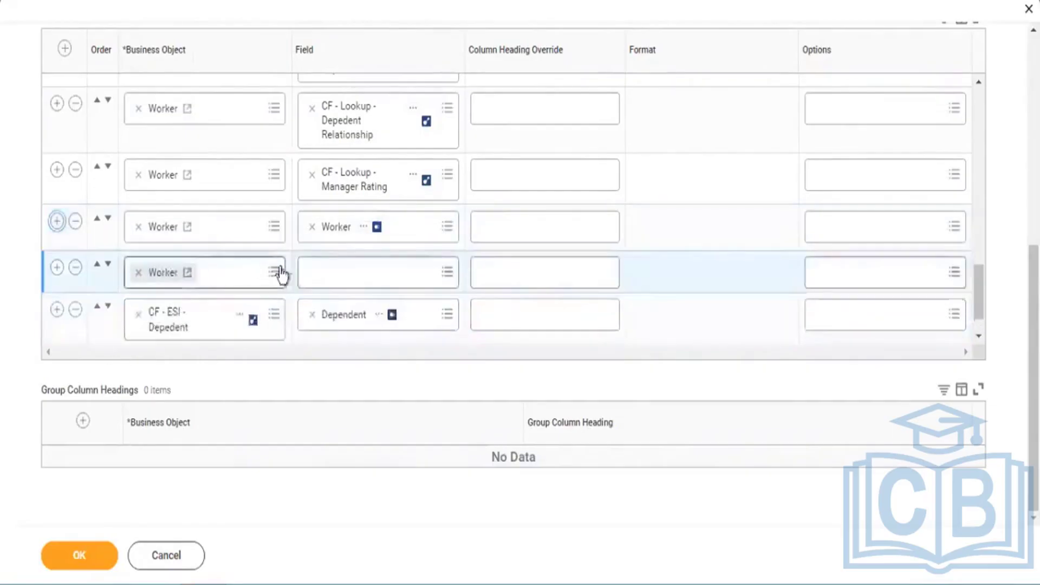
left_click(320, 274)
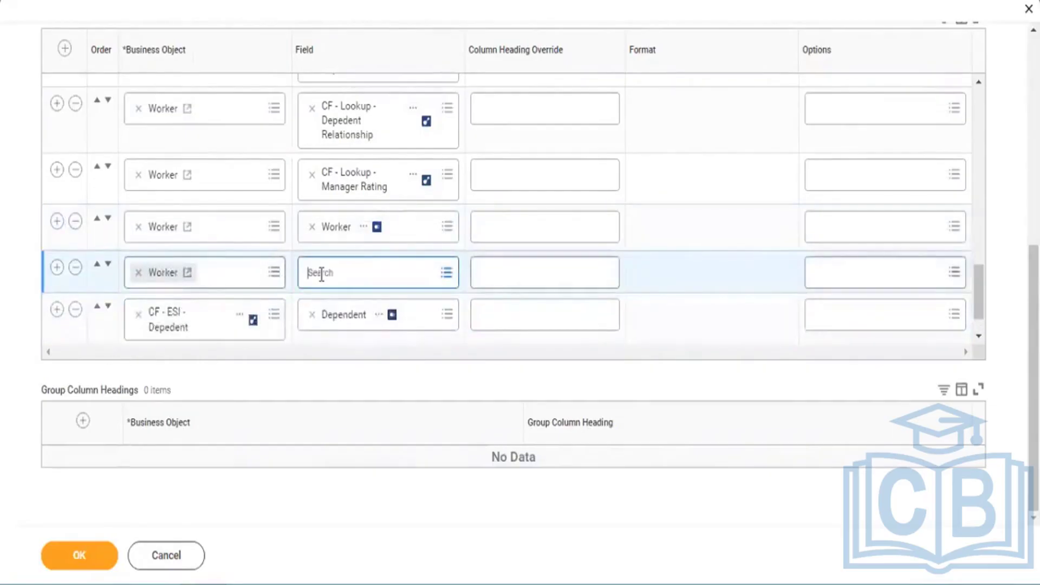
type("depe")
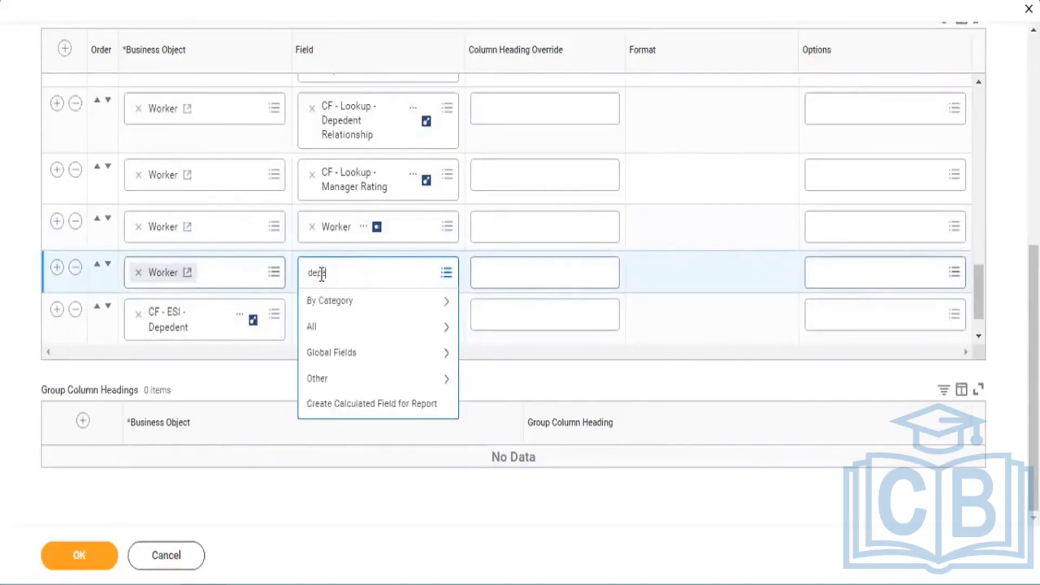
type("ndents")
key("Return")
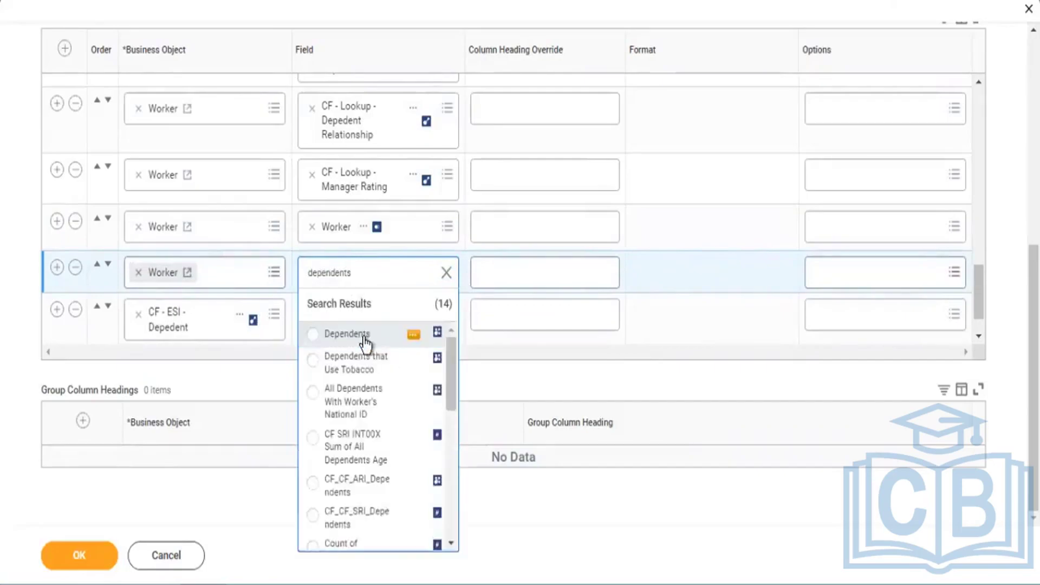
left_click(373, 340)
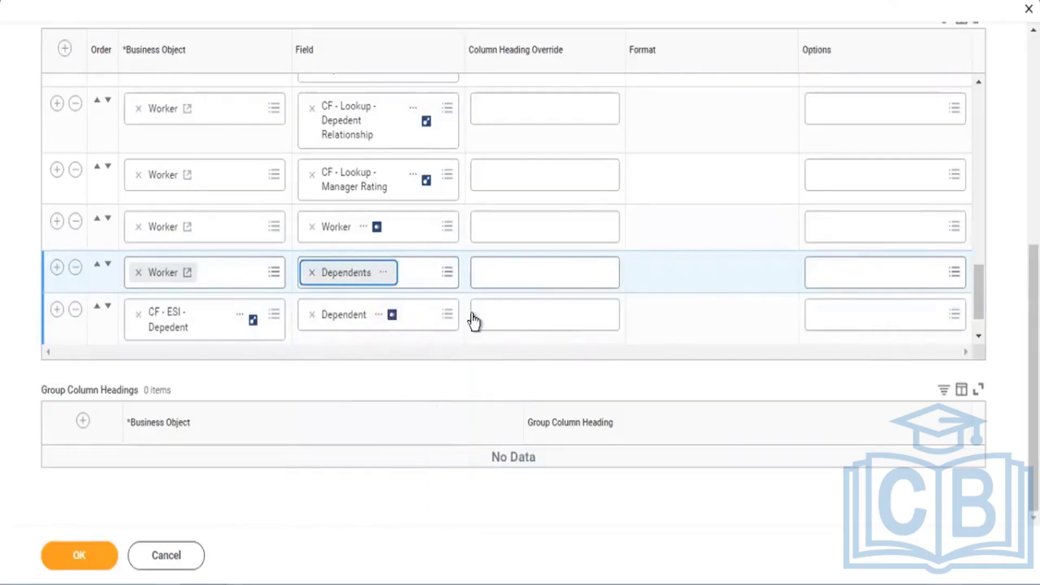
left_click(87, 565)
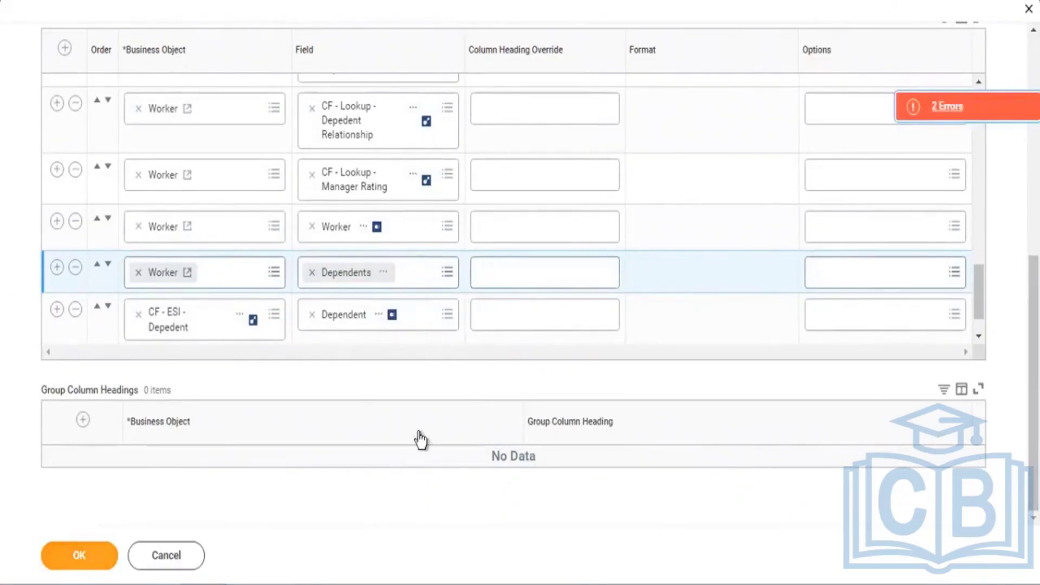
Add a group column heading for the CF - ESI - Depedent business object, name it test, and try to save the report definition.
left_click(83, 425)
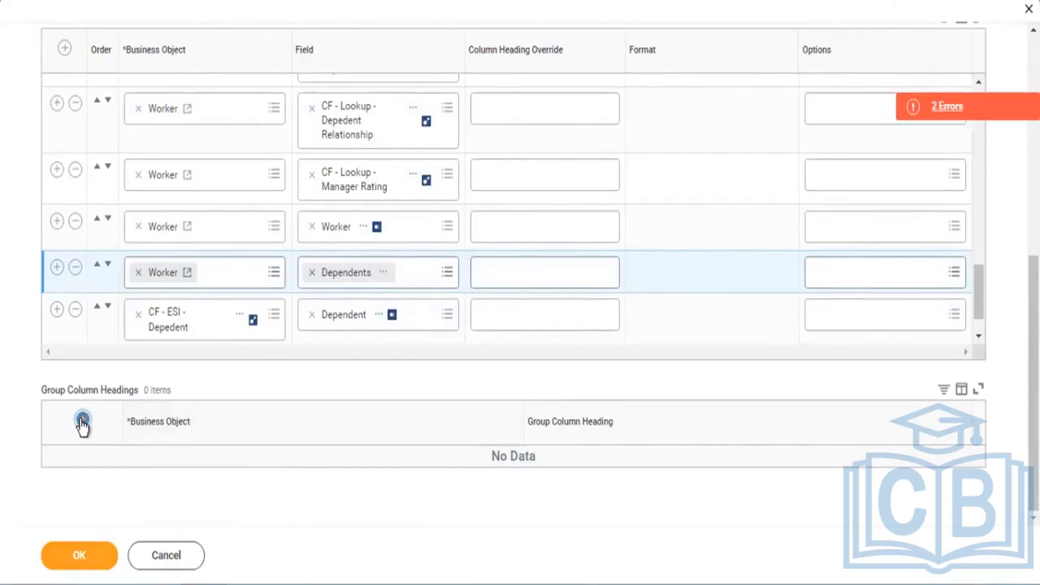
left_click(202, 481)
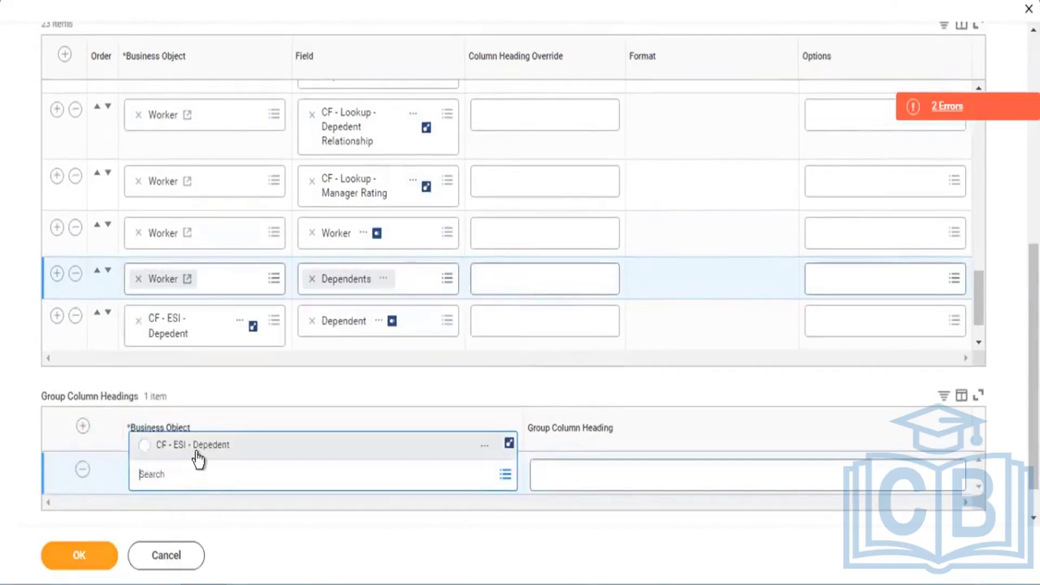
left_click(197, 452)
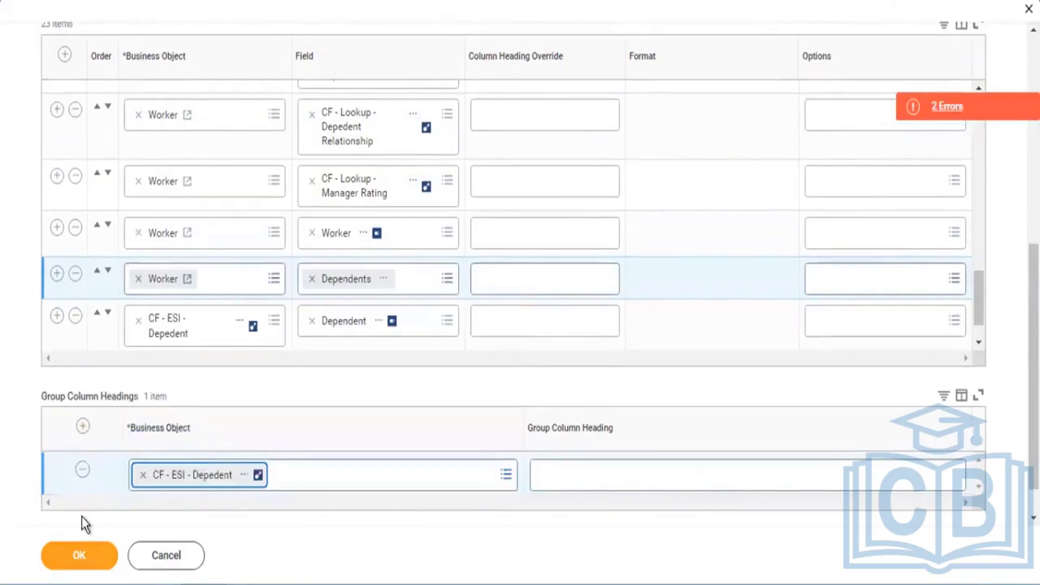
left_click(72, 553)
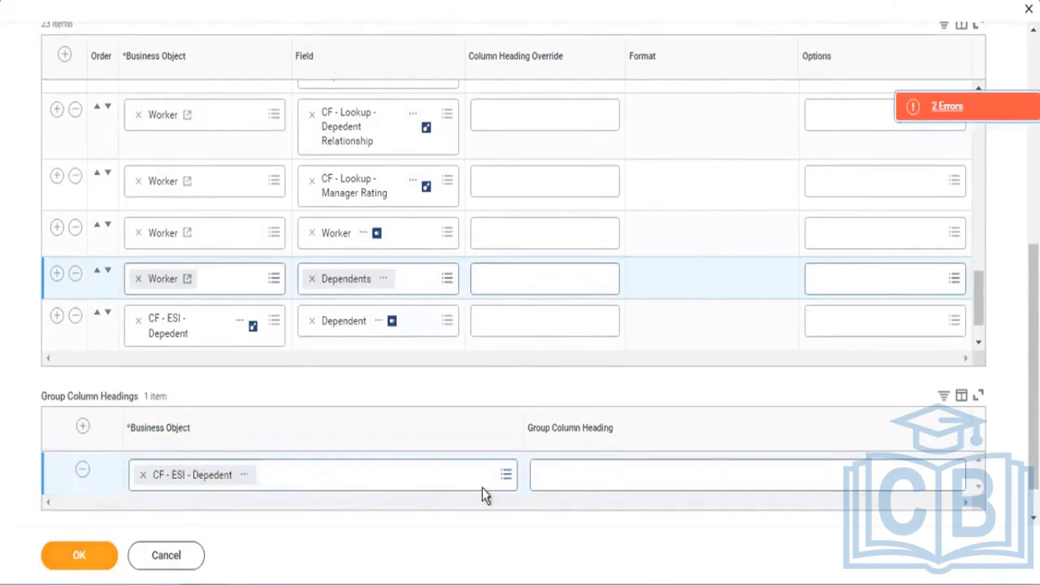
left_click(539, 461)
type("te")
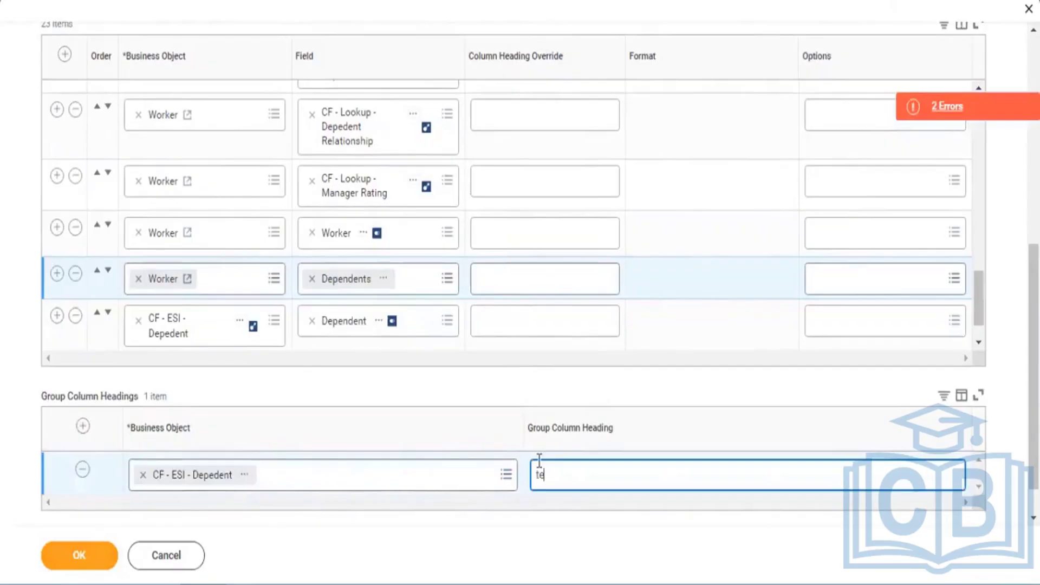
type("st")
left_click(86, 564)
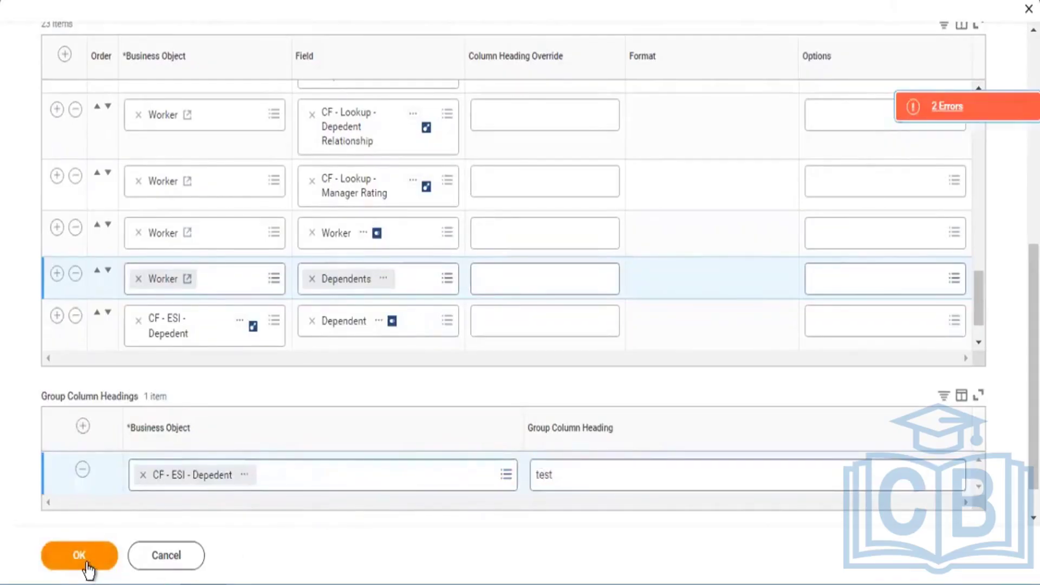
left_click(87, 568)
Review the report's validation errors, remove the empty last column row, and save the report definition.
left_click(934, 113)
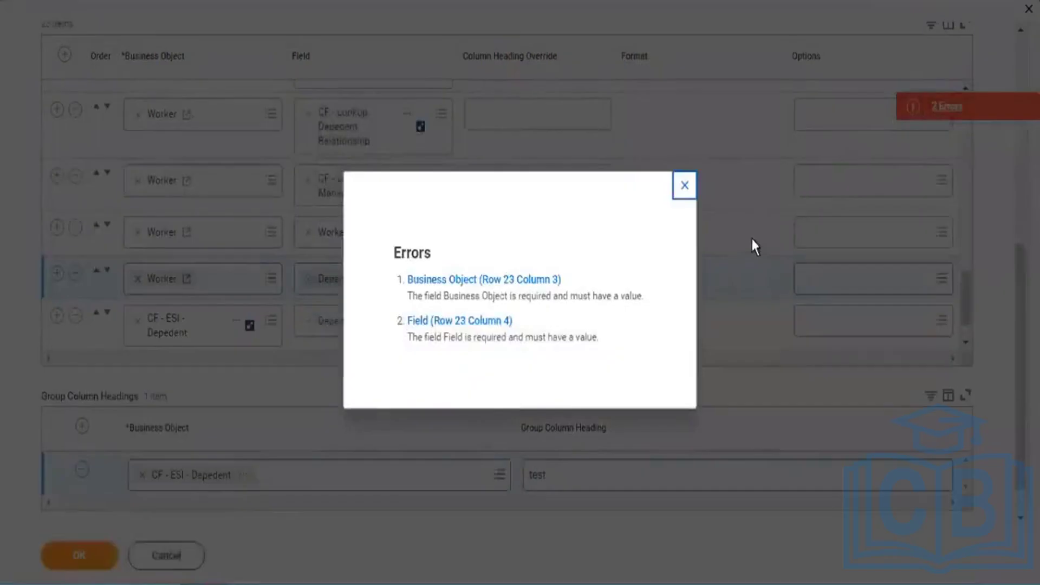
left_click(684, 185)
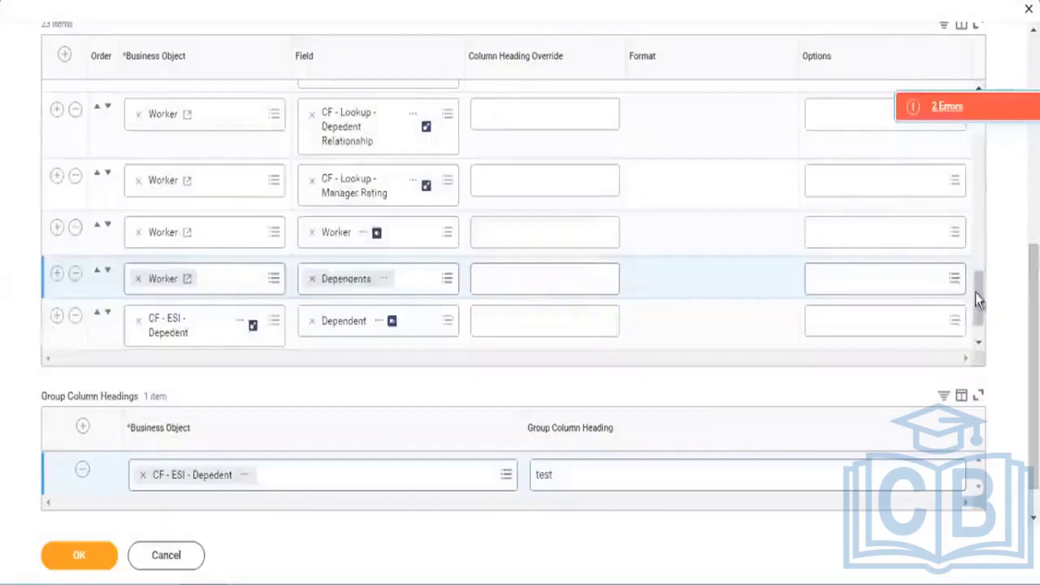
left_click_drag(978, 295, 976, 330)
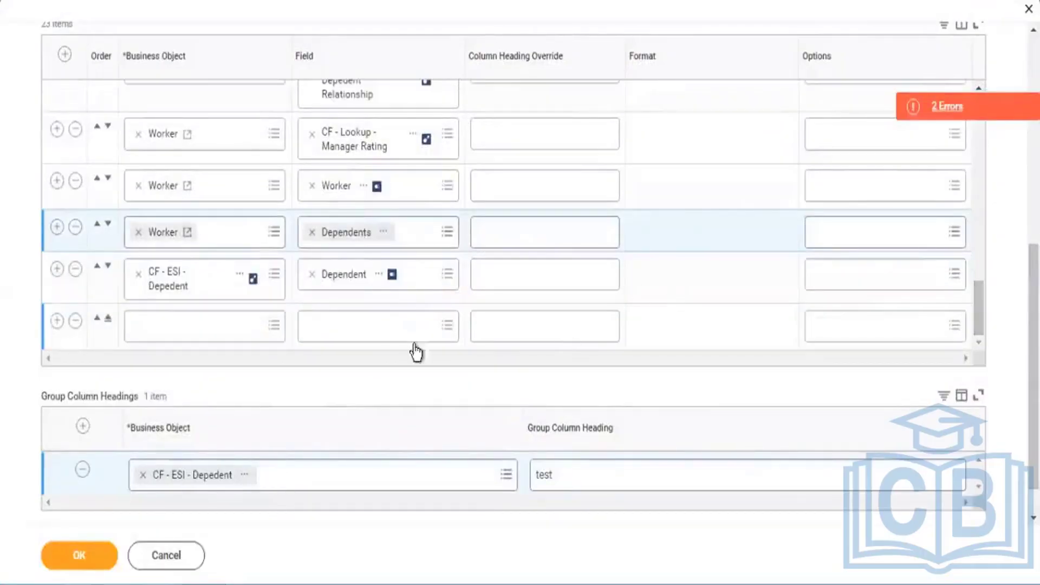
left_click(76, 320)
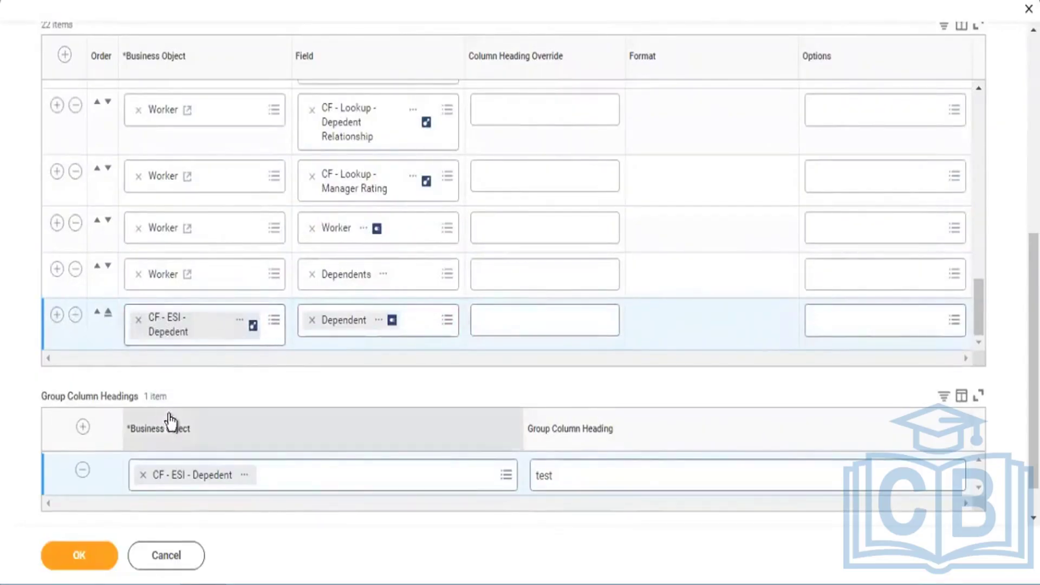
left_click(80, 556)
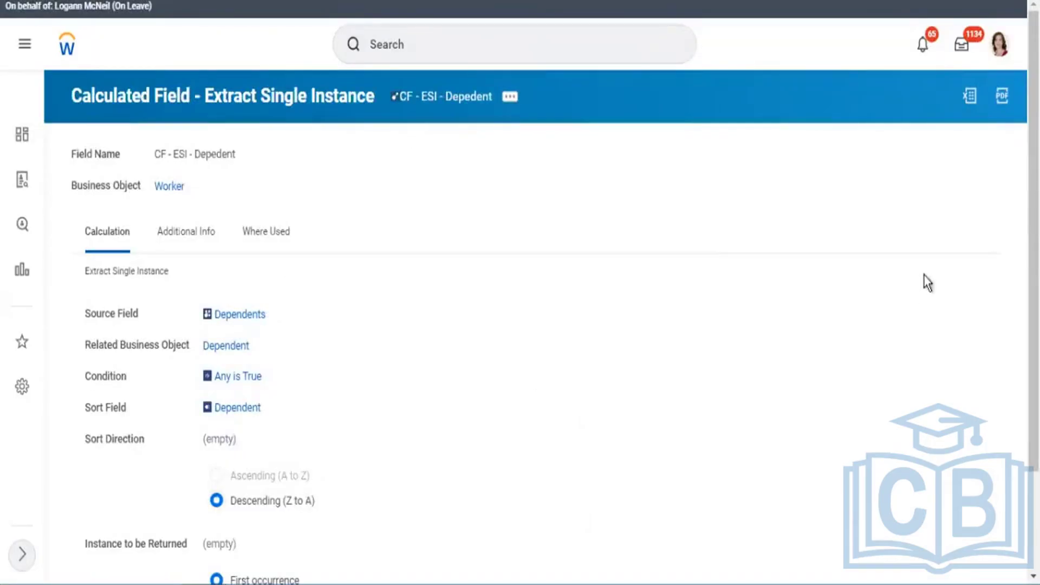
Examine the sort direction and returned-instance settings of the CF - ESI - Depedent calculated field.
scroll(675, 367, "down", 3)
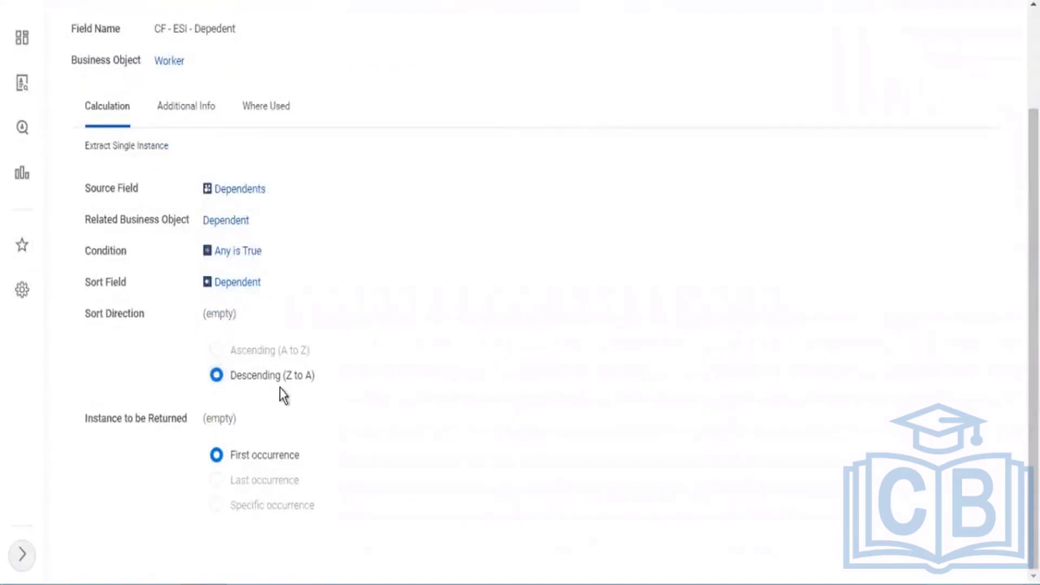
left_click_drag(232, 352, 318, 373)
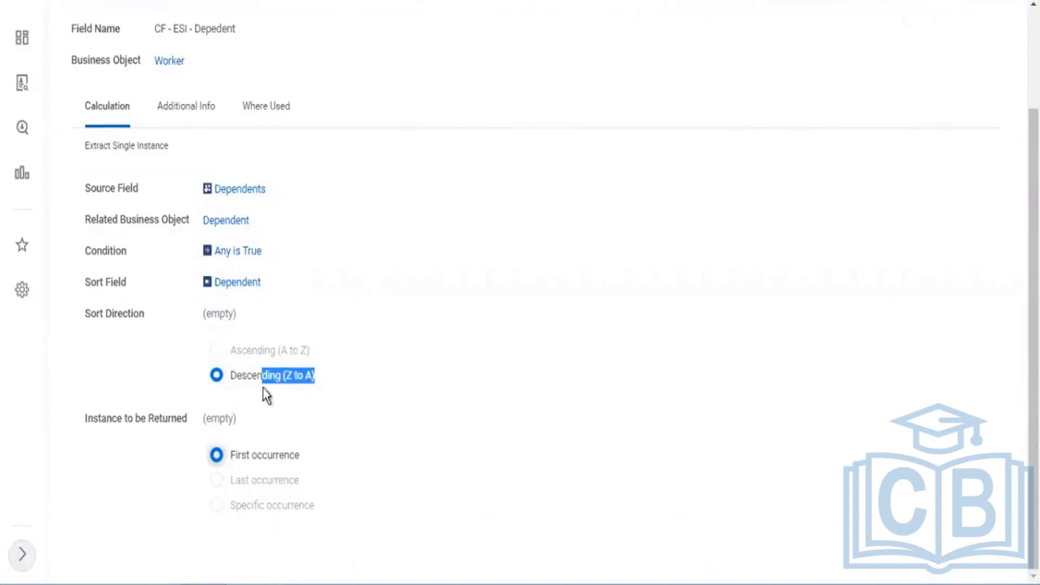
left_click(264, 357)
left_click_drag(263, 357, 315, 374)
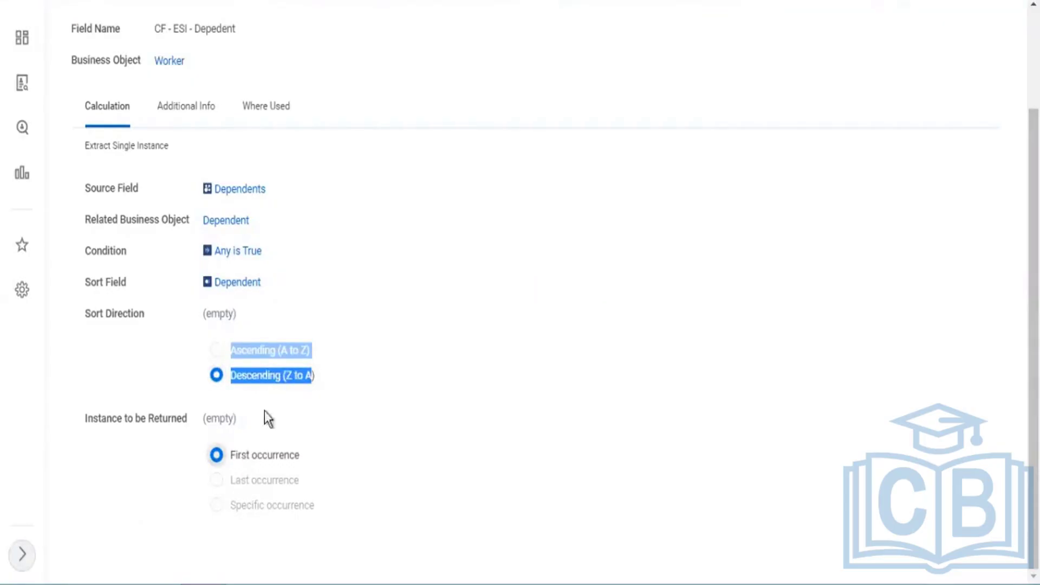
left_click(257, 373)
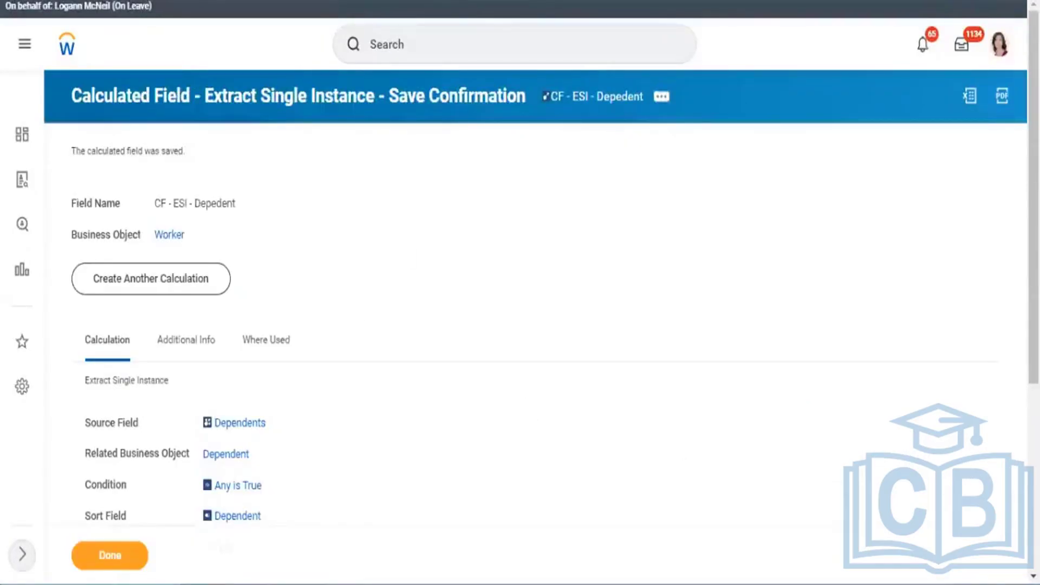
scroll(650, 346, "down", 5)
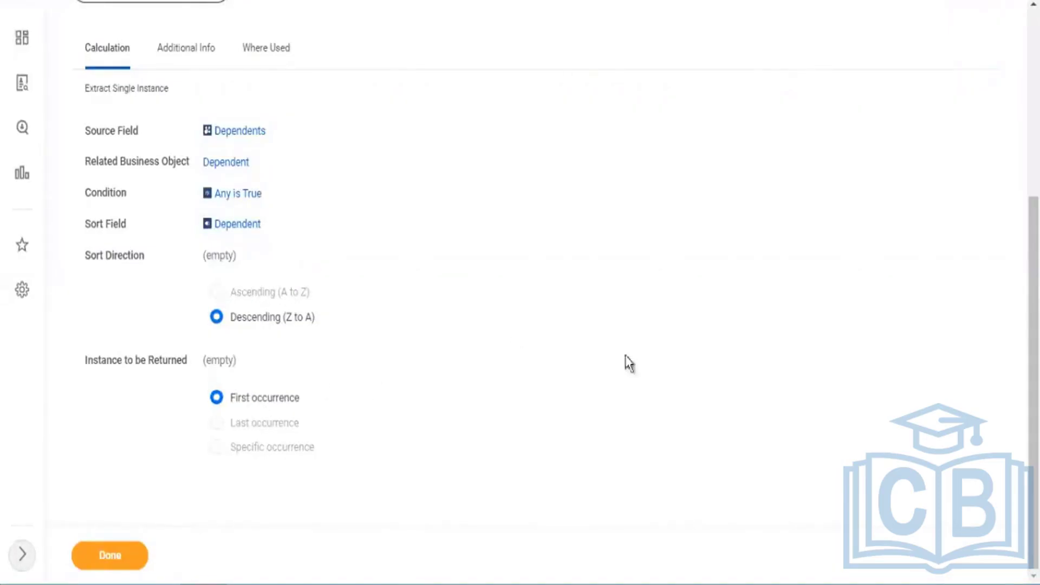
left_click_drag(1033, 363, 1034, 178)
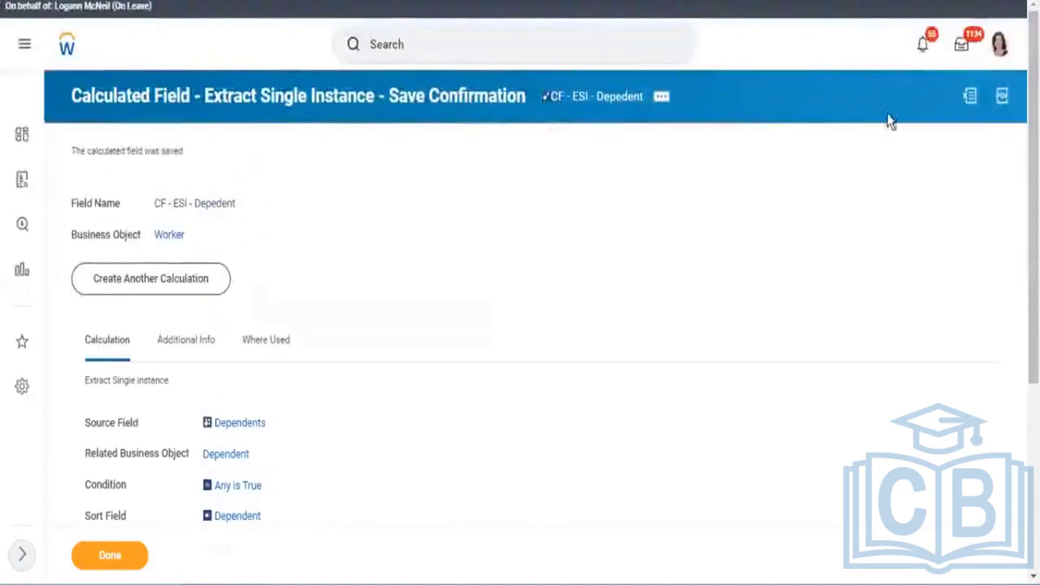
Edit the CF - ESI - Depedent calculated field, set its sort direction to Ascending (A to Z), and save it.
left_click(660, 99)
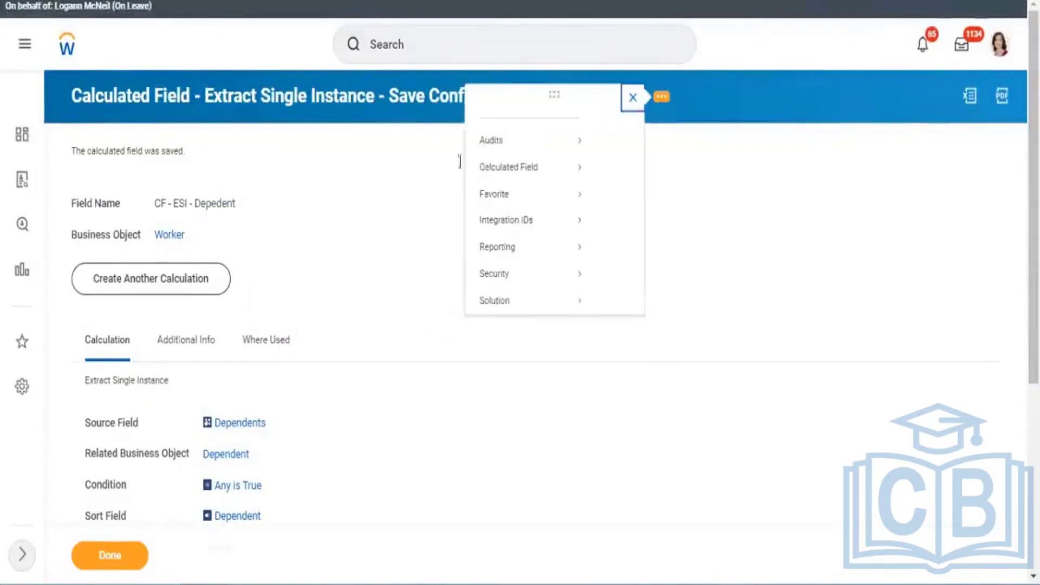
mouse_move(230, 196)
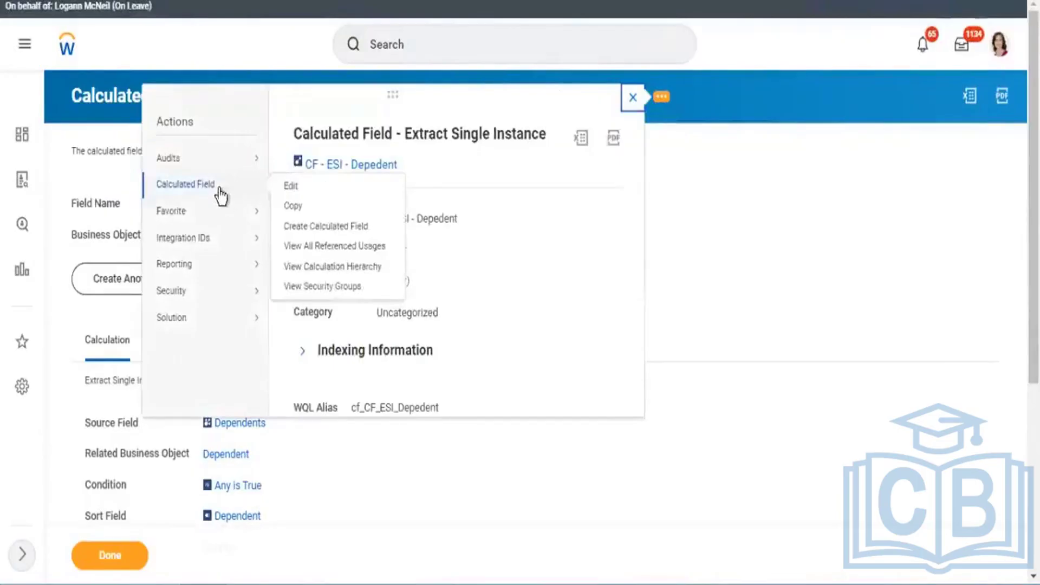
left_click(284, 189)
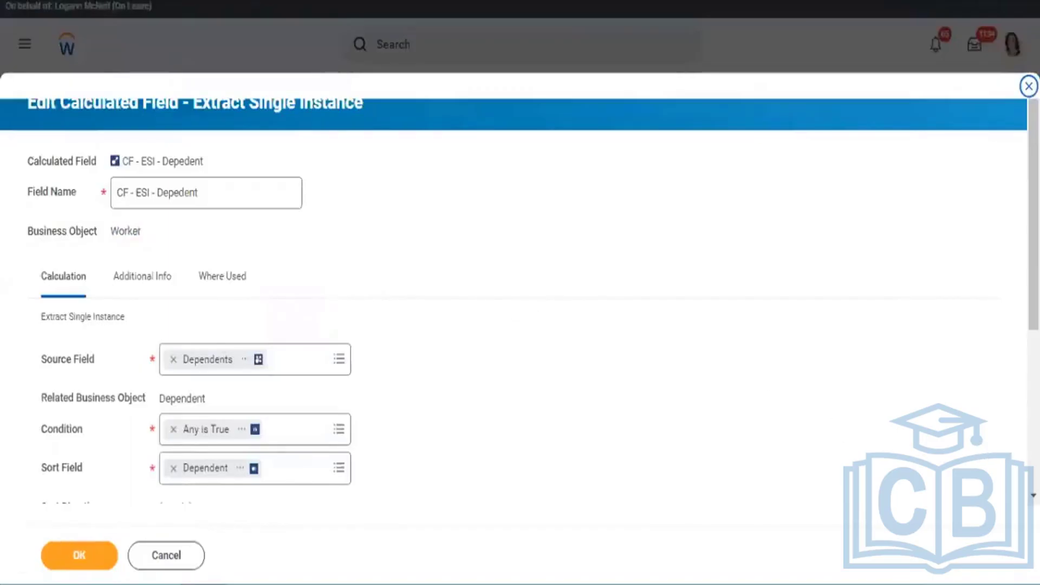
scroll(795, 361, "down", 5)
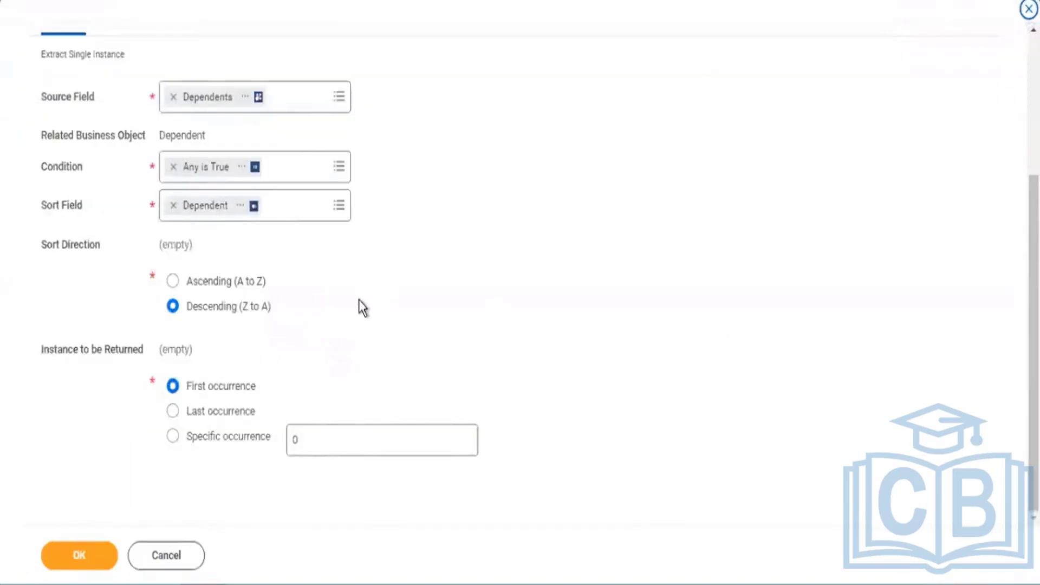
left_click(203, 282)
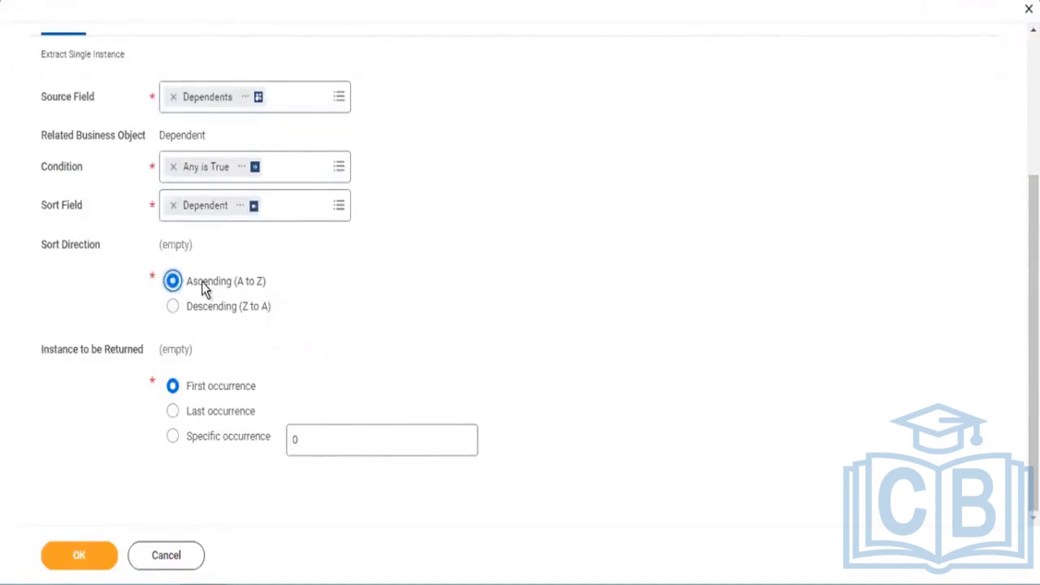
left_click(84, 554)
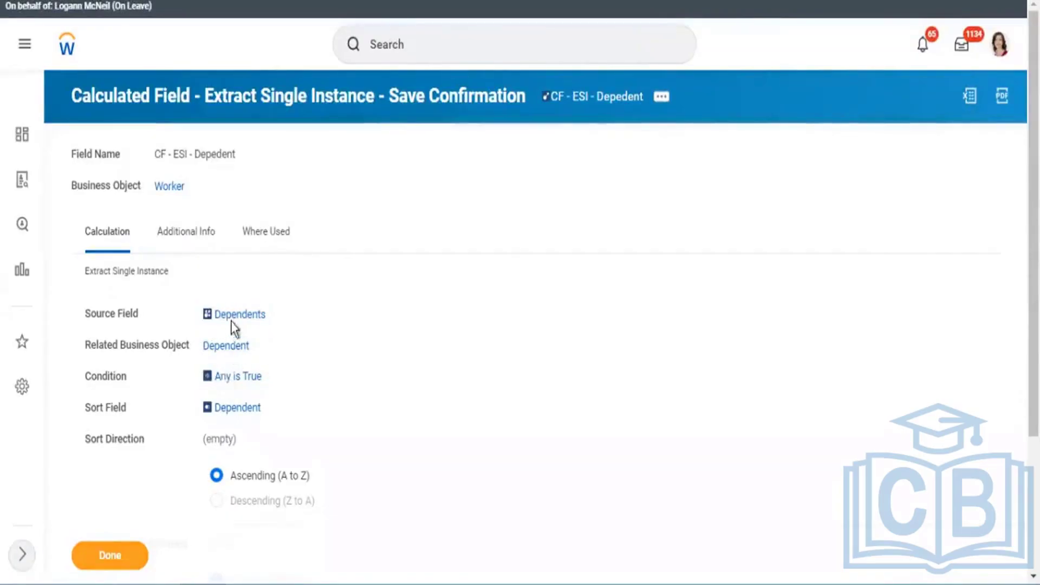
Decline restoring the recovered session and open the RPT - All Calculated Fields report definition for editing.
mouse_move(231, 316)
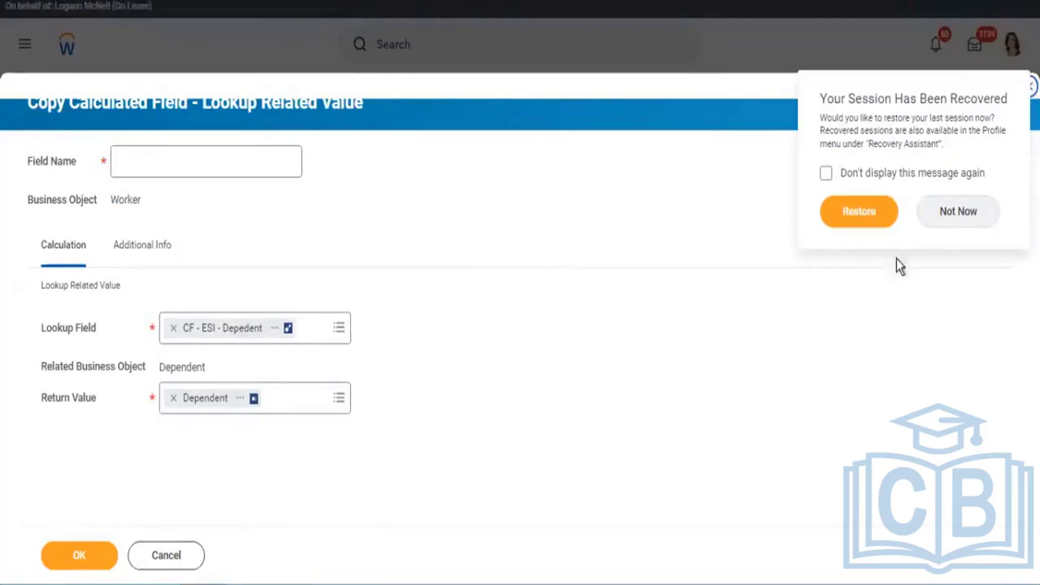
left_click(931, 217)
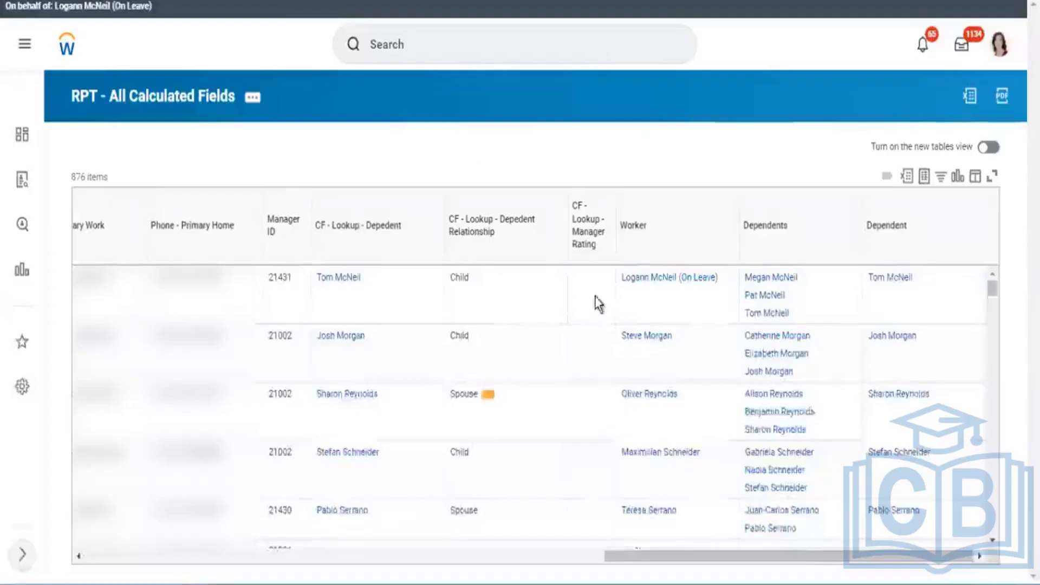
left_click(260, 106)
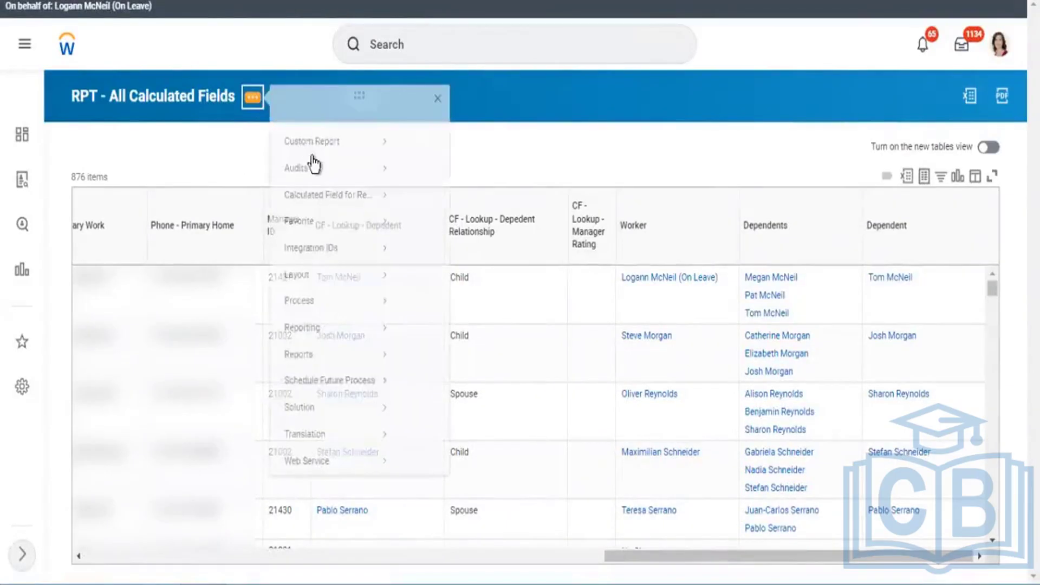
mouse_move(303, 157)
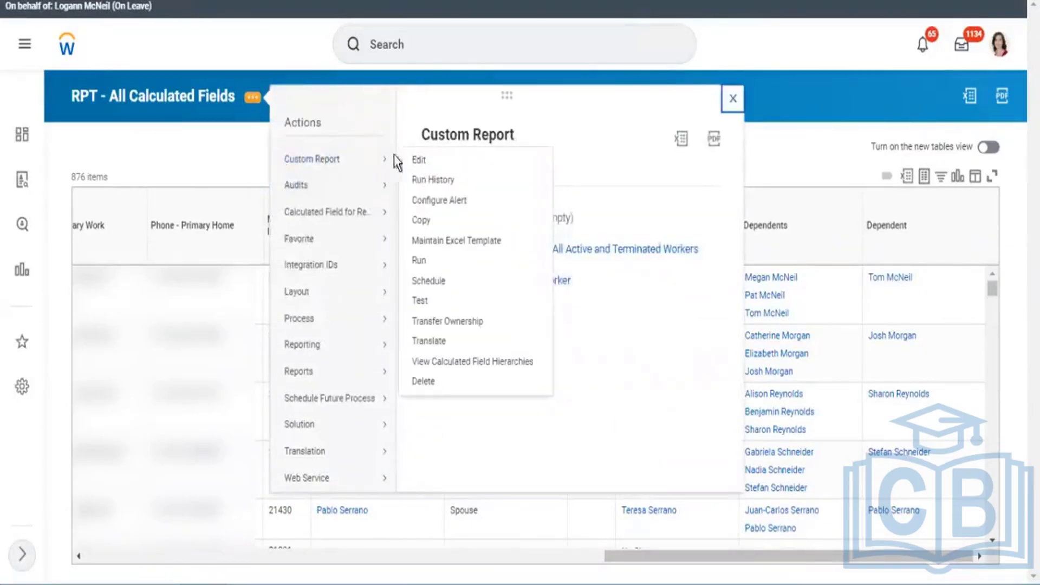
left_click(419, 160)
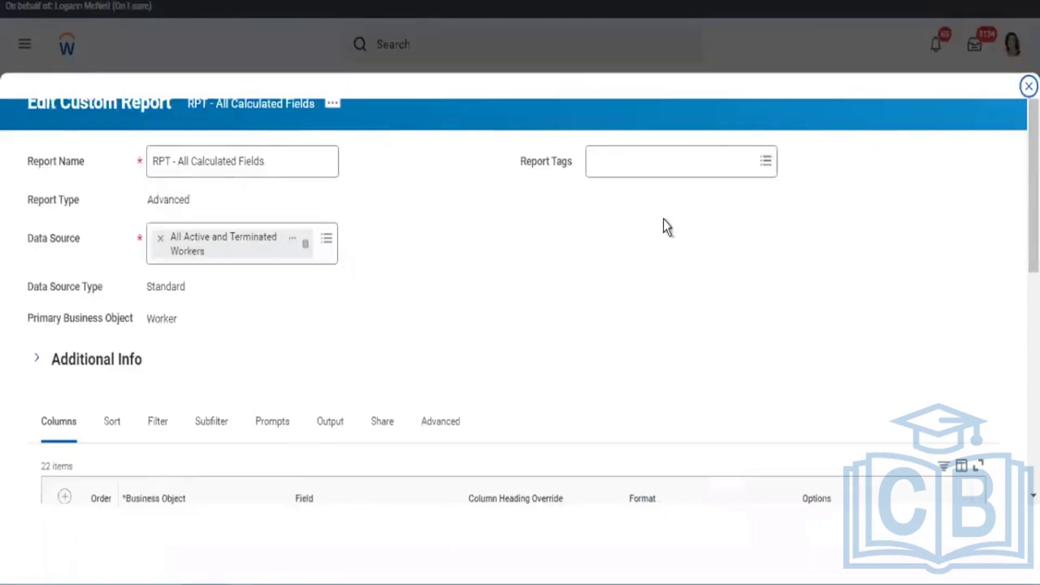
Insert a new Worker column row directly below the Dependents row in the report's column grid.
scroll(1012, 490, "down", 10)
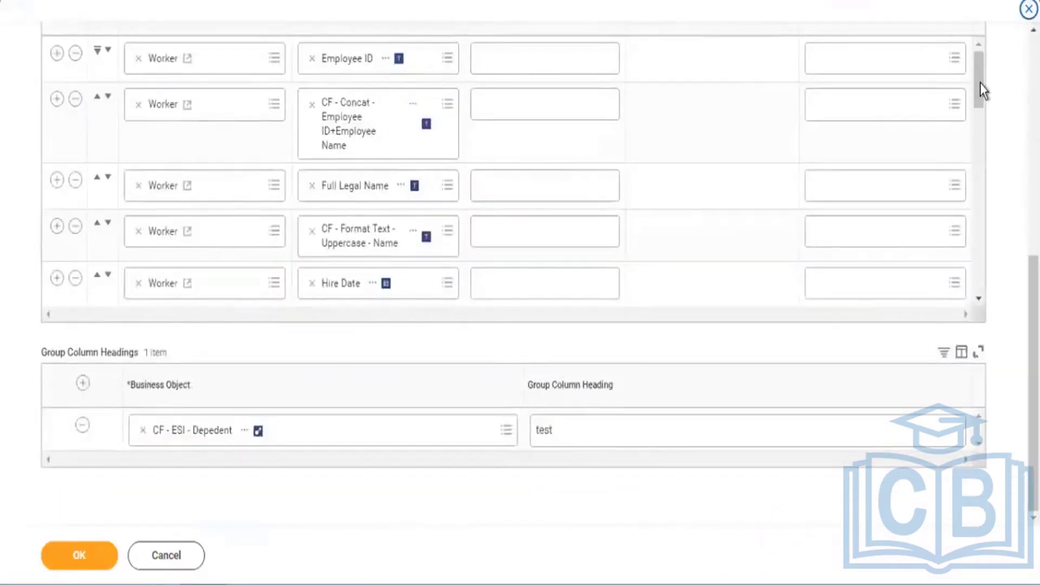
scroll(965, 318, "down", 10)
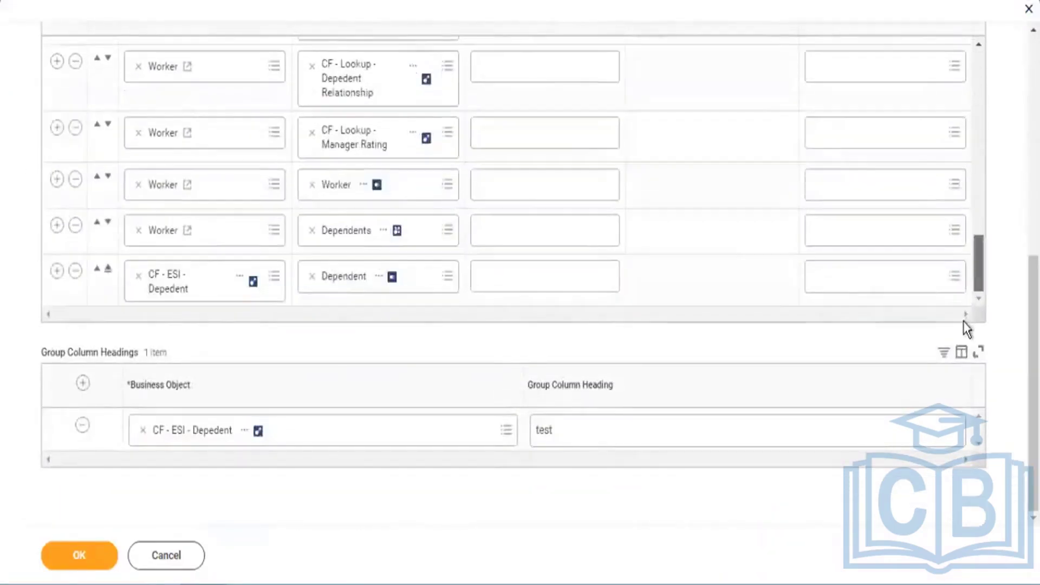
left_click(742, 273)
left_click(558, 230)
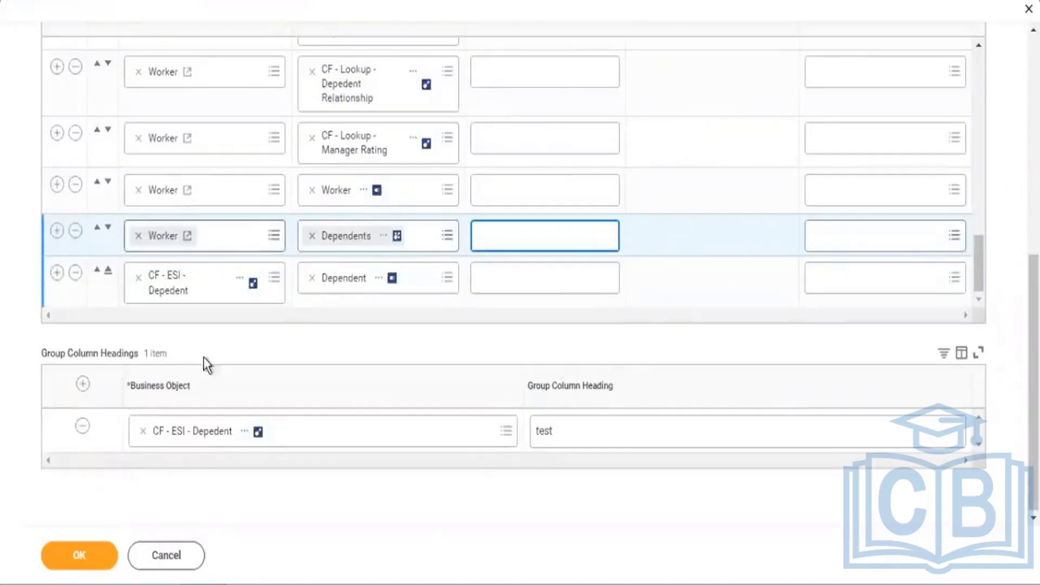
right_click(156, 292)
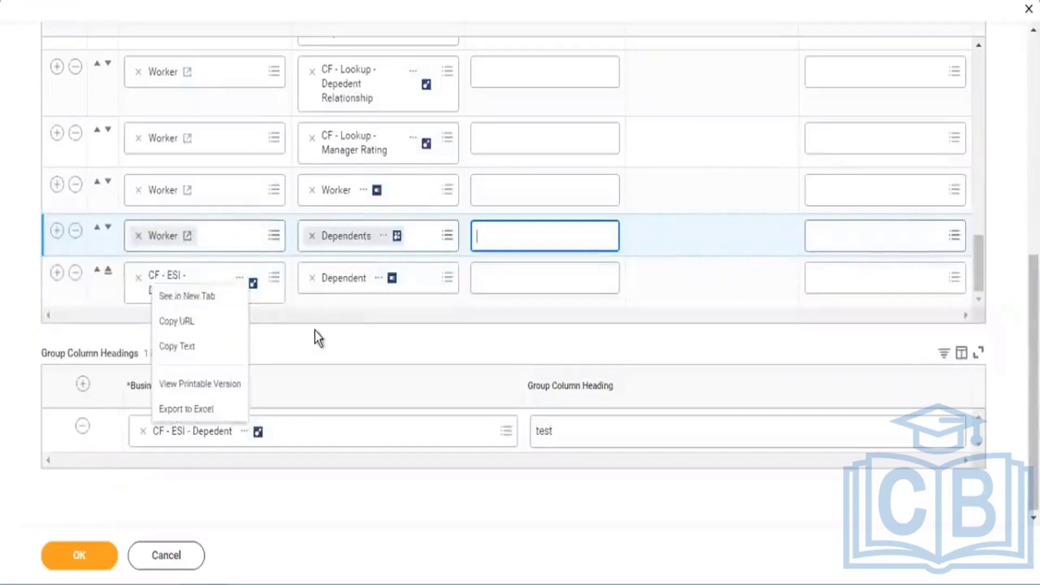
left_click(315, 330)
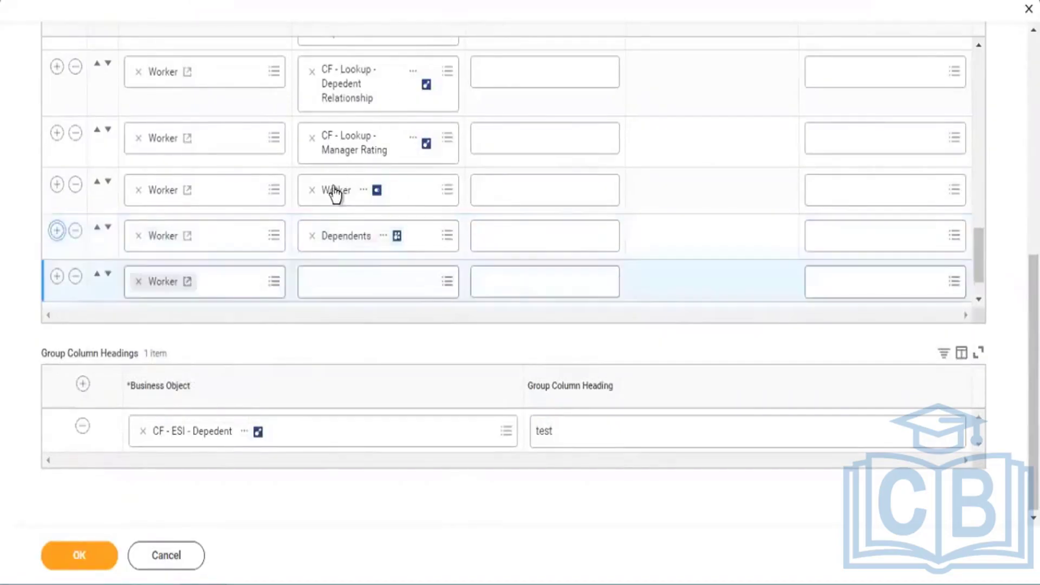
Search the new row's field for lookup depedent and select CF - Lookup - Depedent.
left_click(327, 276)
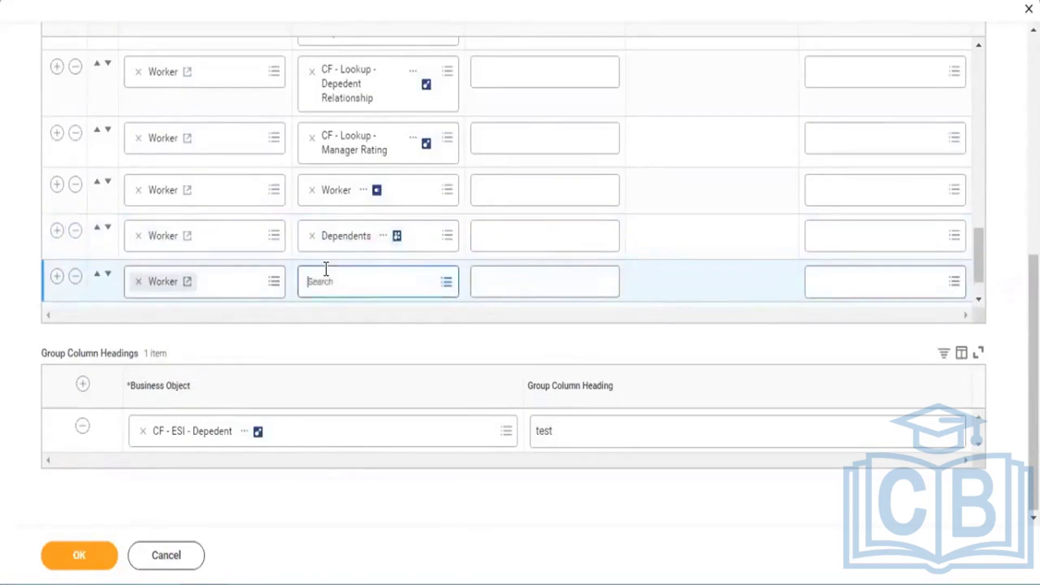
left_click(326, 268)
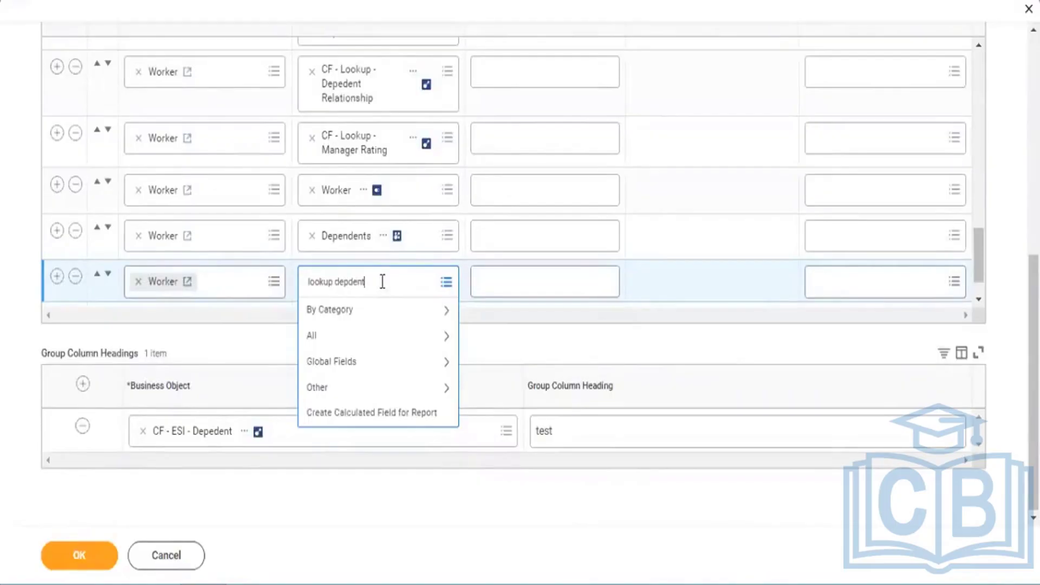
key("Return")
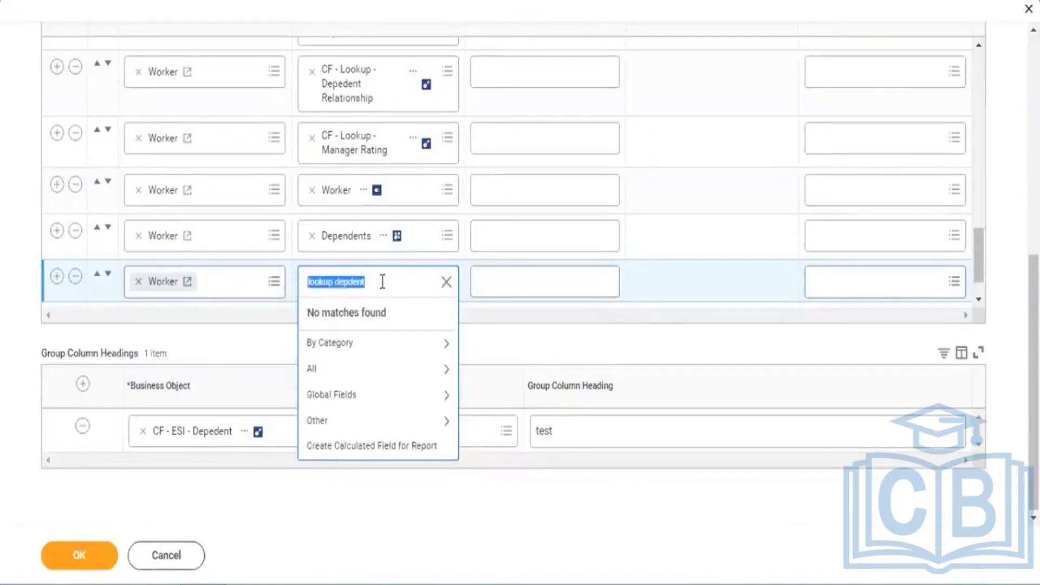
left_click(380, 284)
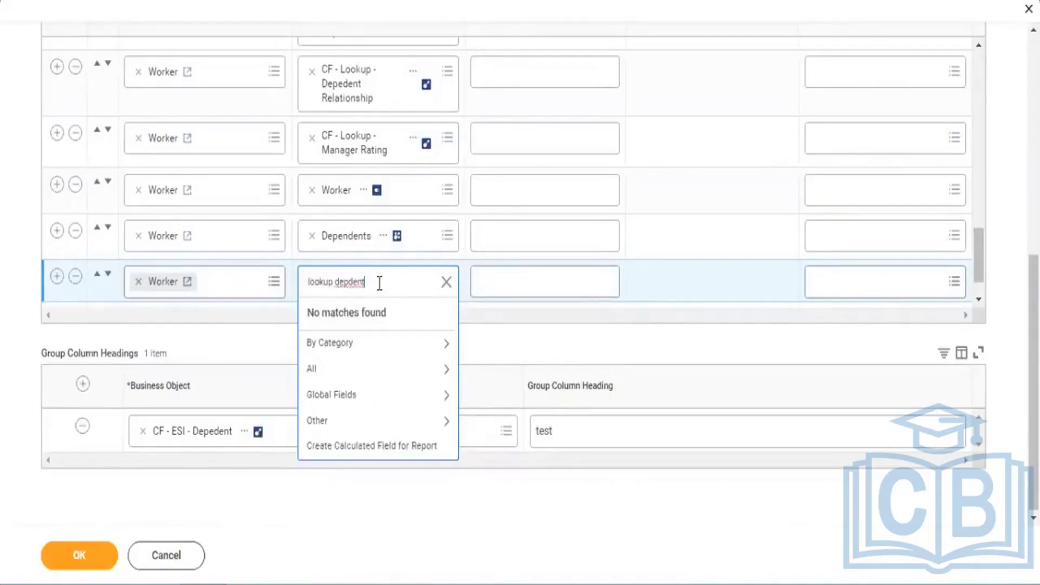
key("BackSpace")
key("BackSpace")
key("BackSpace")
key("BackSpace")
key("BackSpace")
type("depeden")
key("Return")
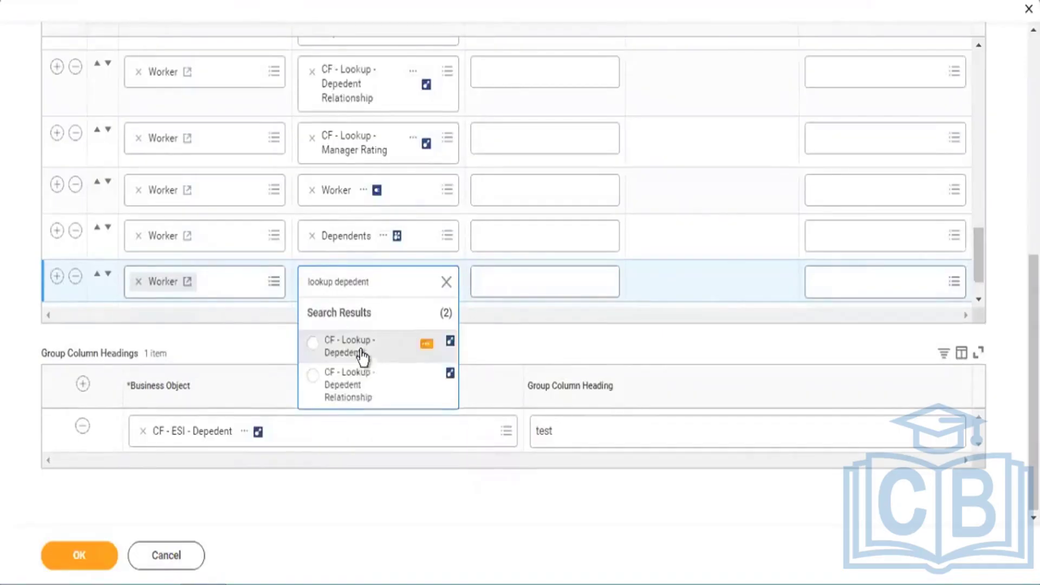
left_click(361, 357)
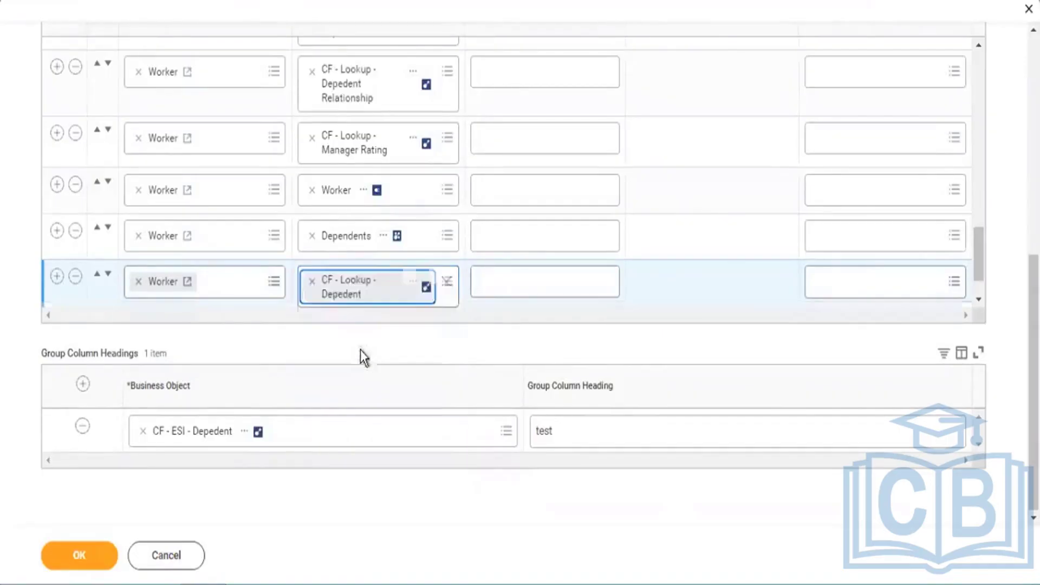
Copy the CF - Lookup - Depedent field name and insert another column row directly below it.
right_click(355, 290)
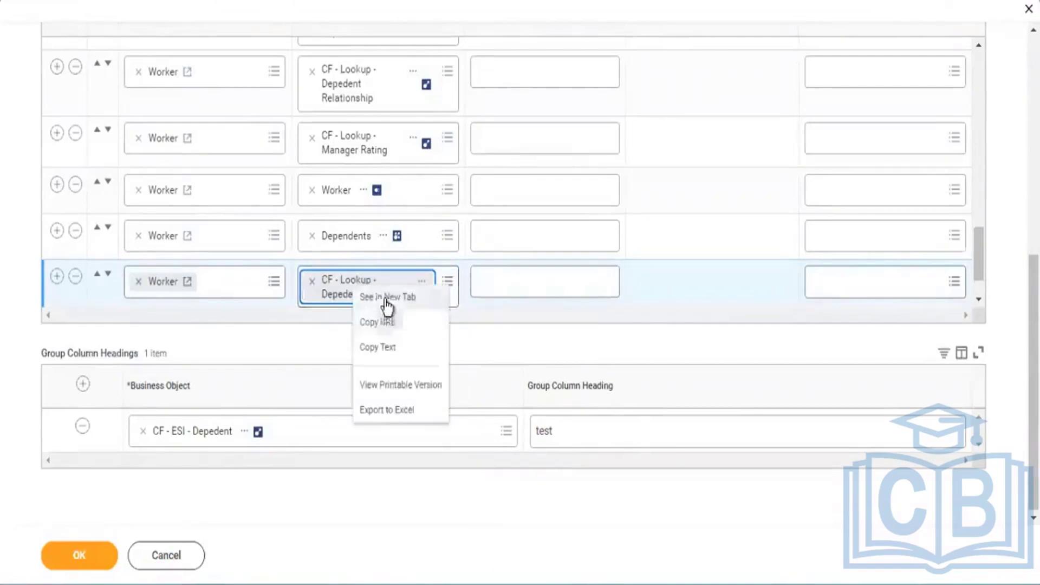
left_click(379, 349)
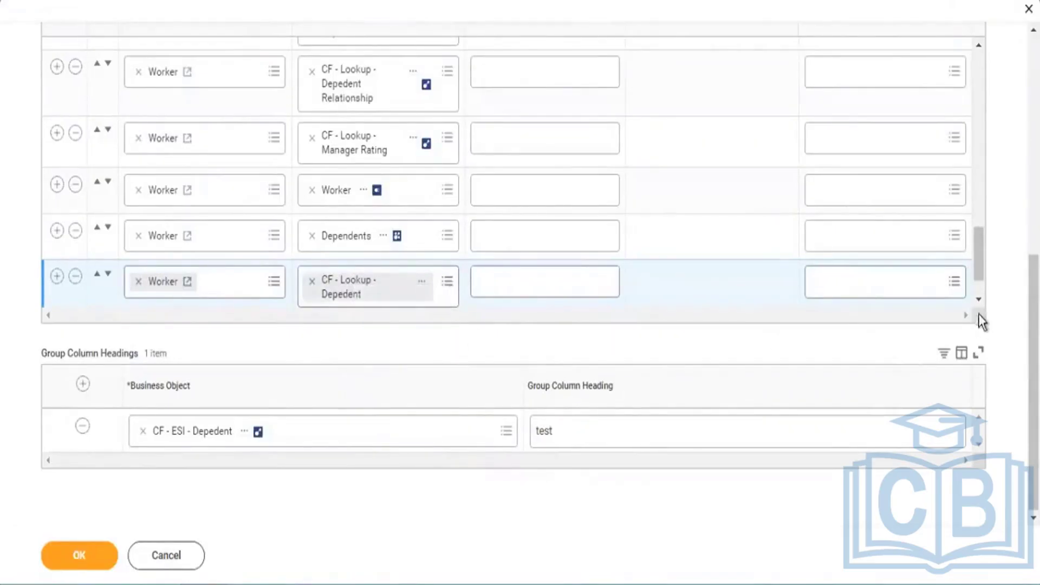
left_click(978, 299)
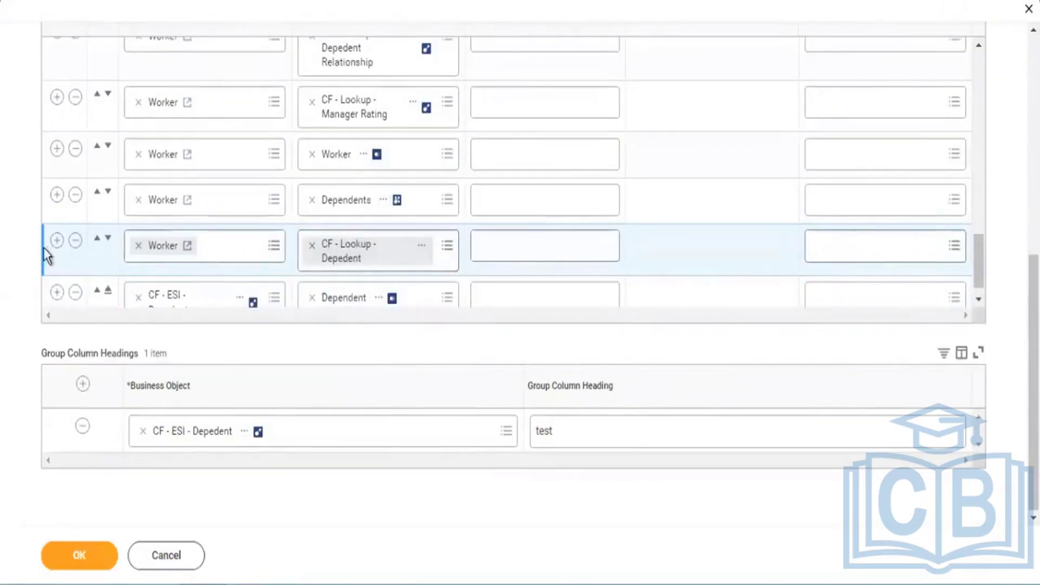
left_click(57, 242)
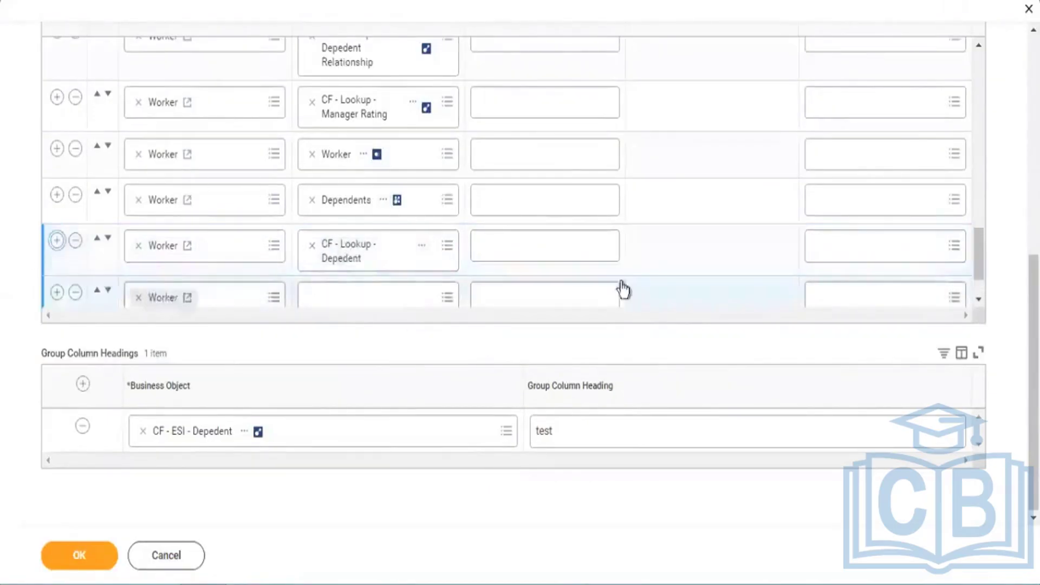
scroll(975, 285, "down", 2)
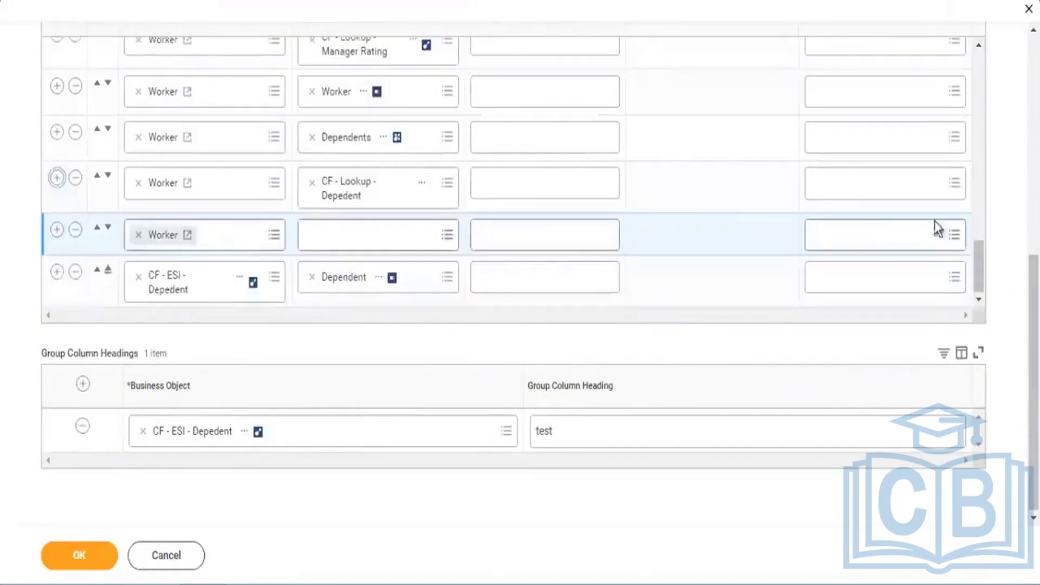
Replace the new row's Worker business object with CF - Lookup - Depedent using the copied name.
left_click(139, 236)
key("ctrl+v")
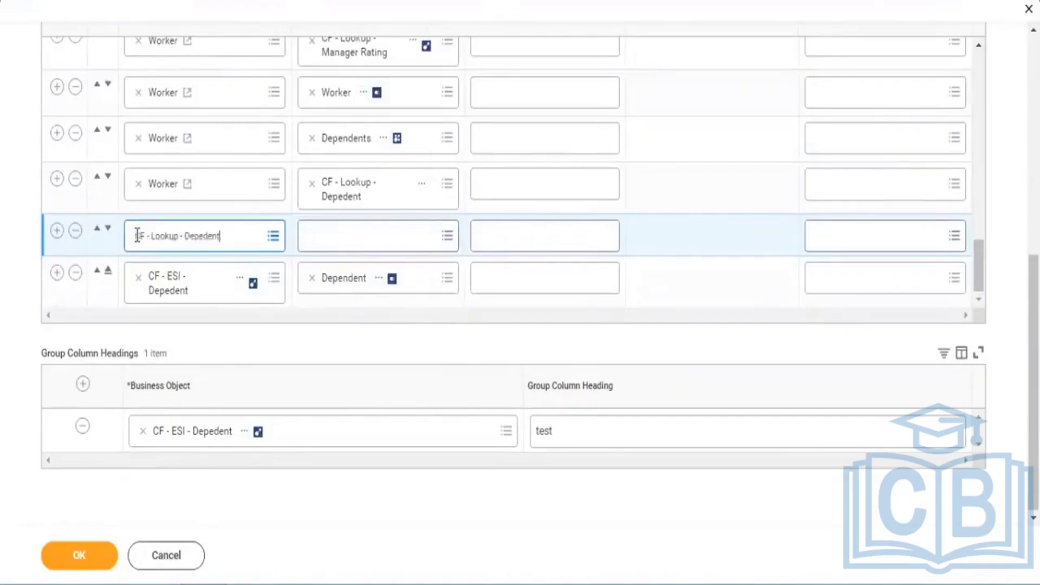
key("Return")
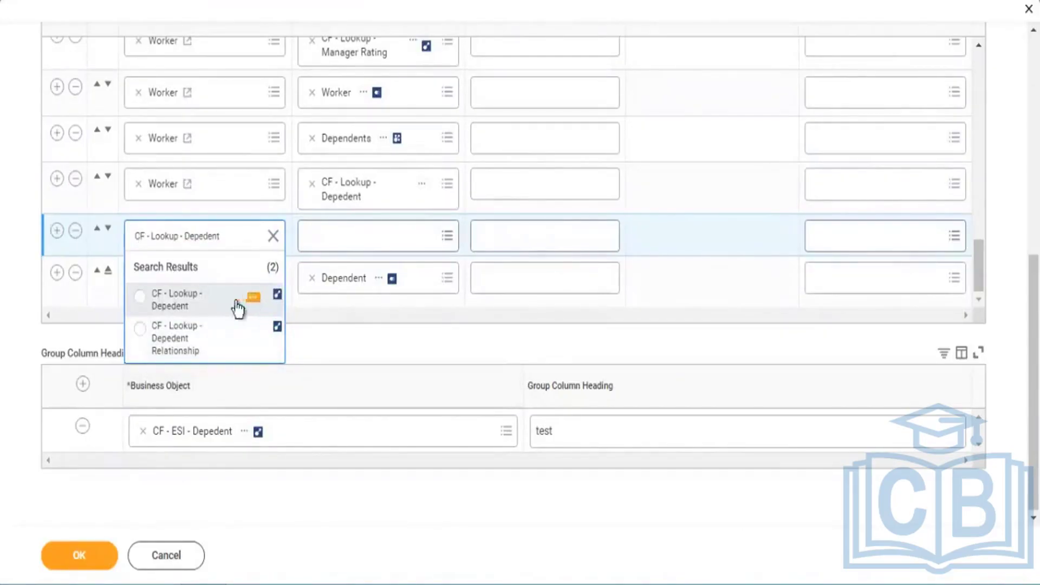
left_click(258, 301)
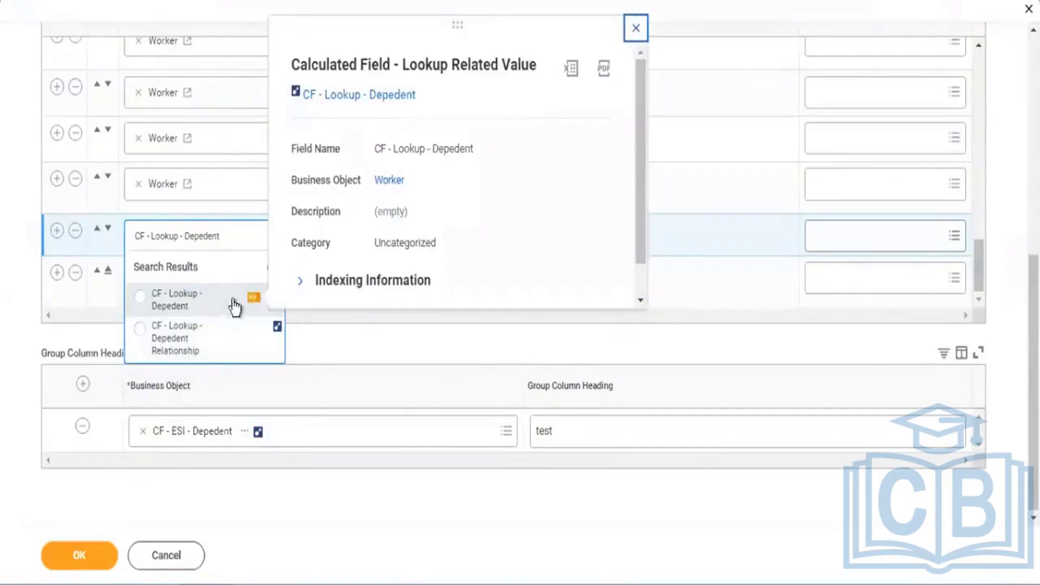
left_click(237, 303)
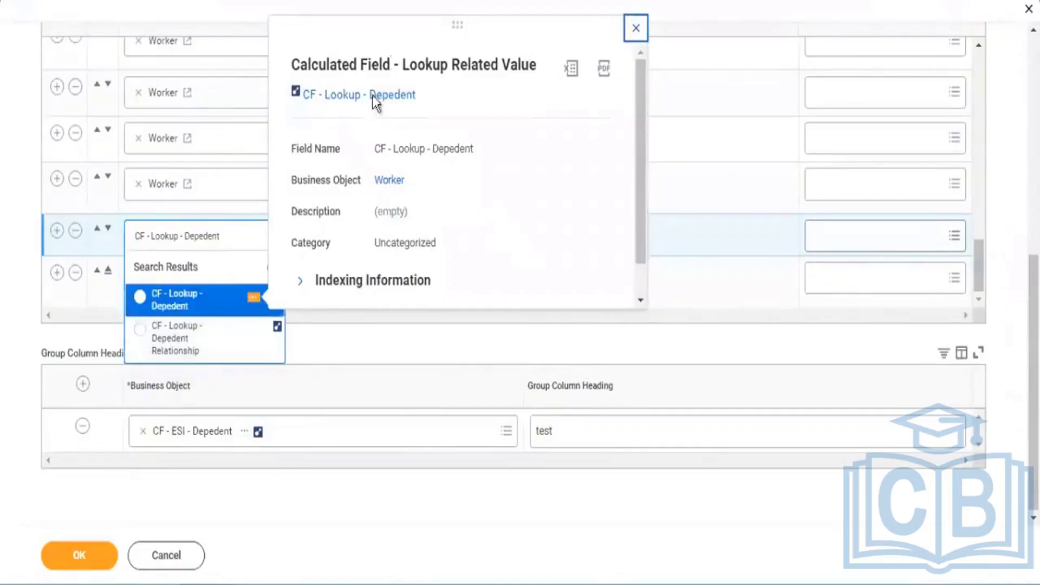
left_click(199, 313)
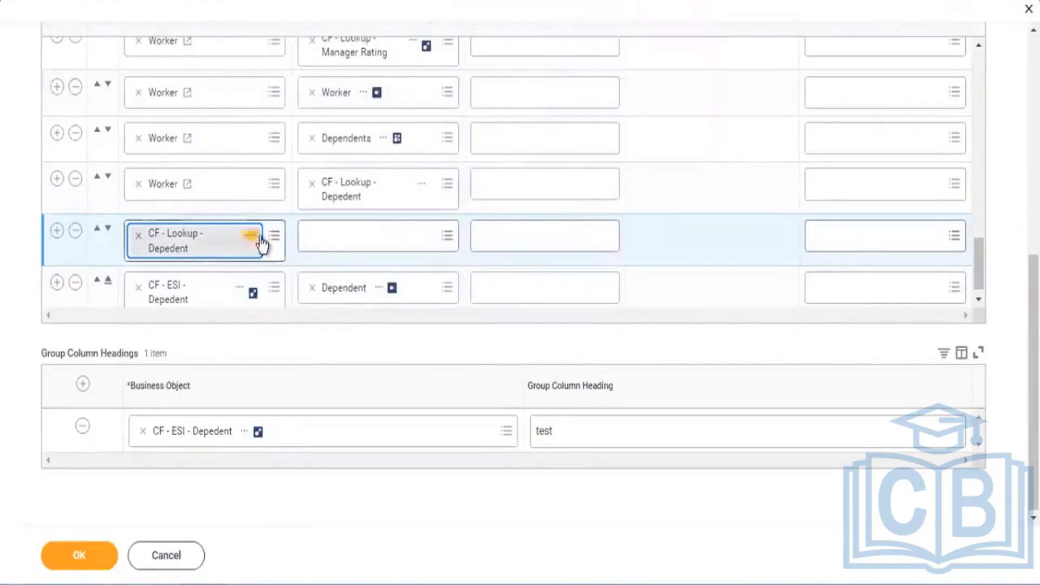
Preview the CF - Lookup - Depedent calculated field and open its definition in a separate tab.
left_click(248, 239)
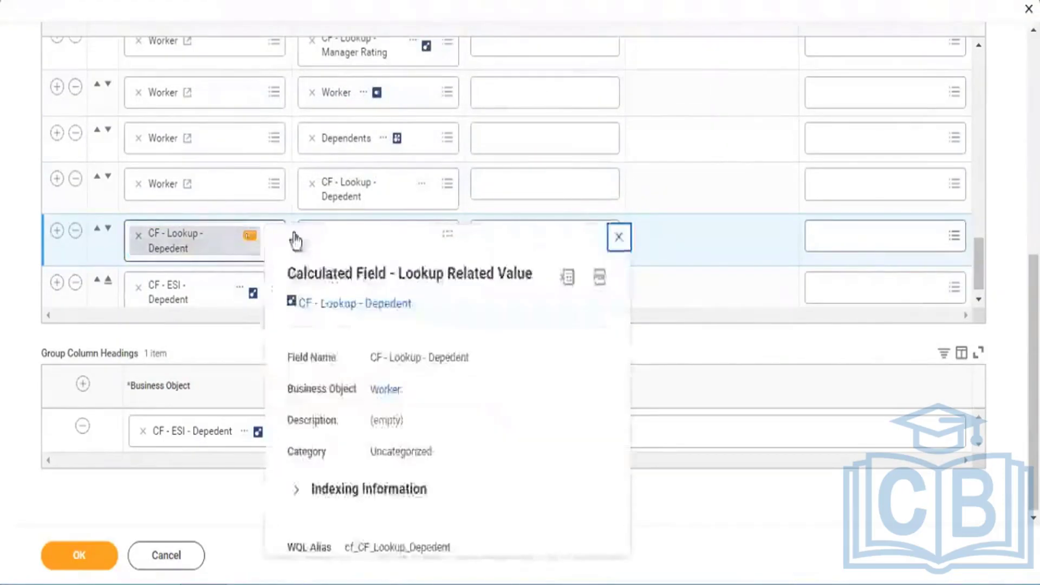
right_click(327, 304)
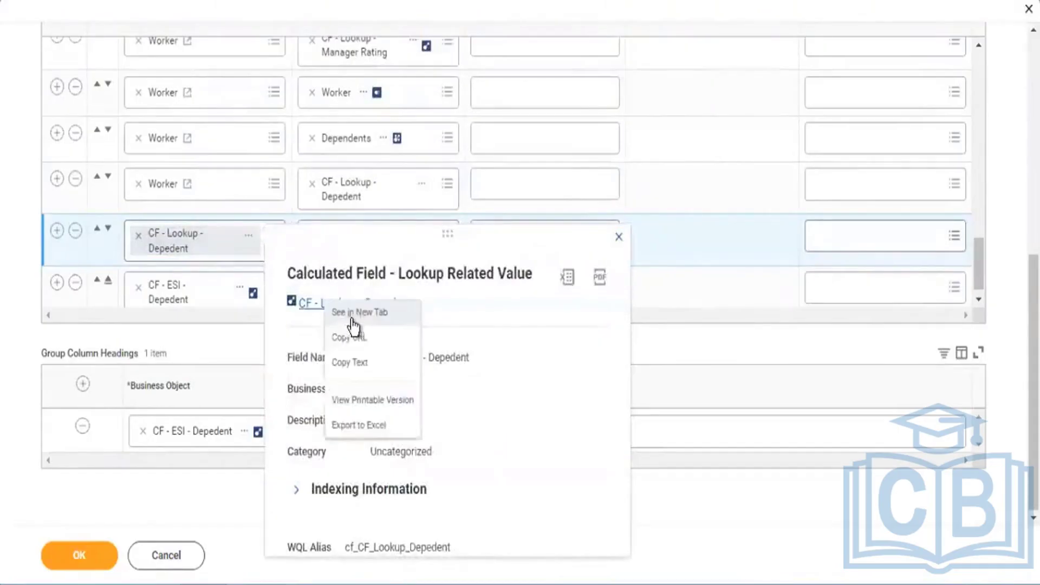
left_click(352, 323)
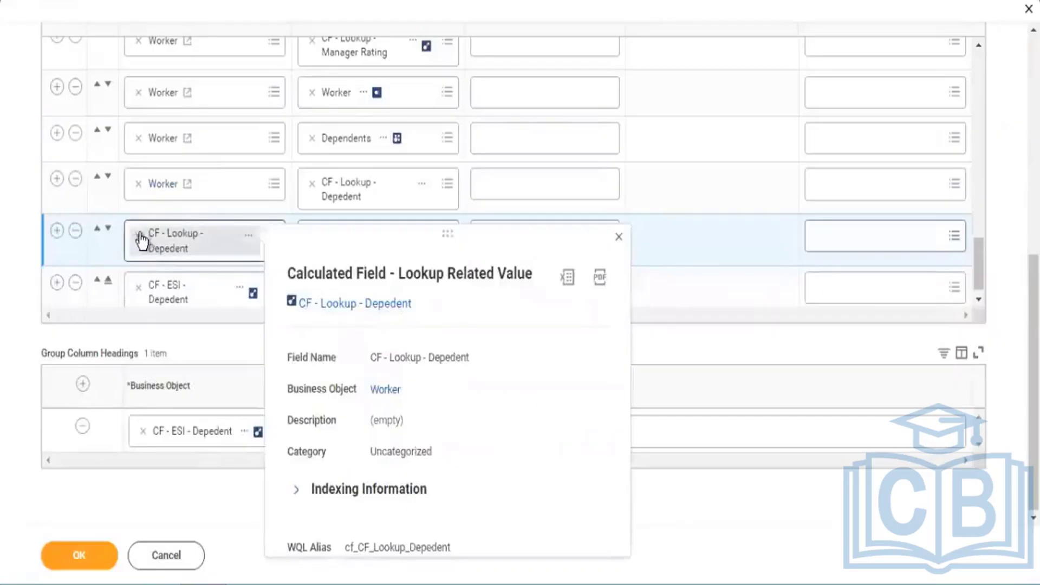
Clear the row's business object, search for lookup, and inspect the Employee Mid Year Review lookup field of CF - Lookup - Manager Rating.
left_click(139, 235)
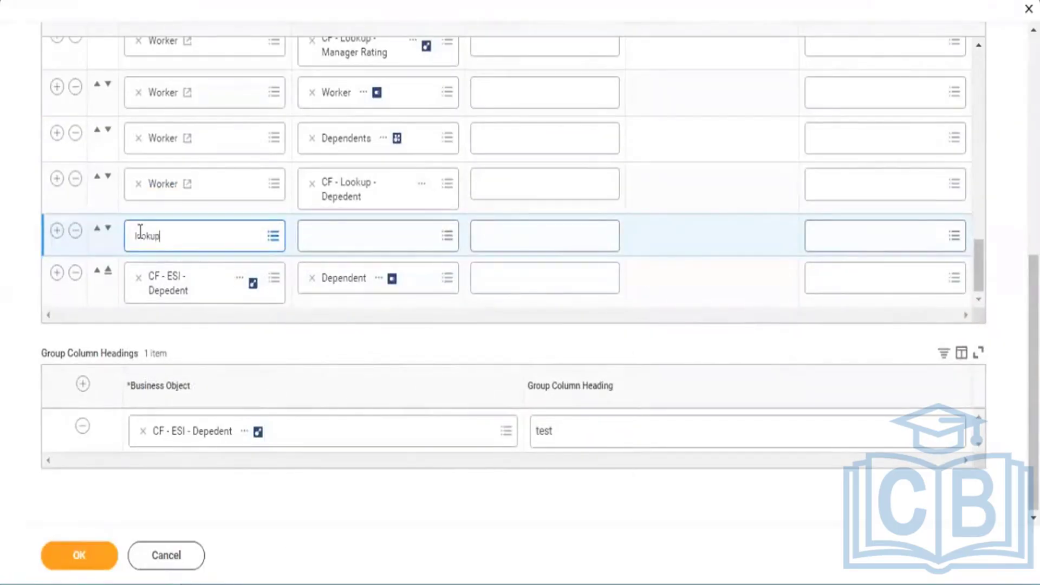
key("Return")
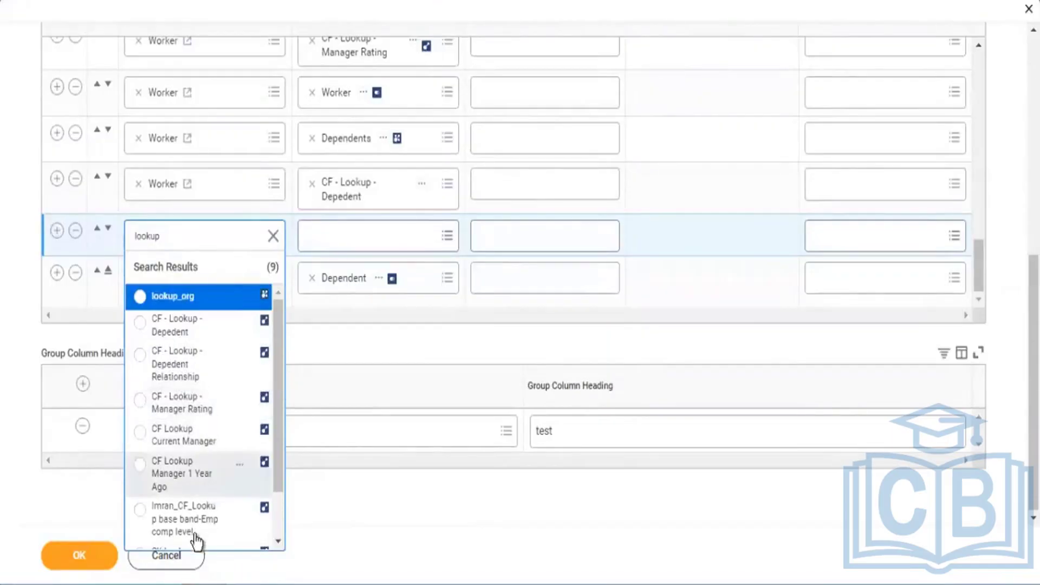
right_click(185, 408)
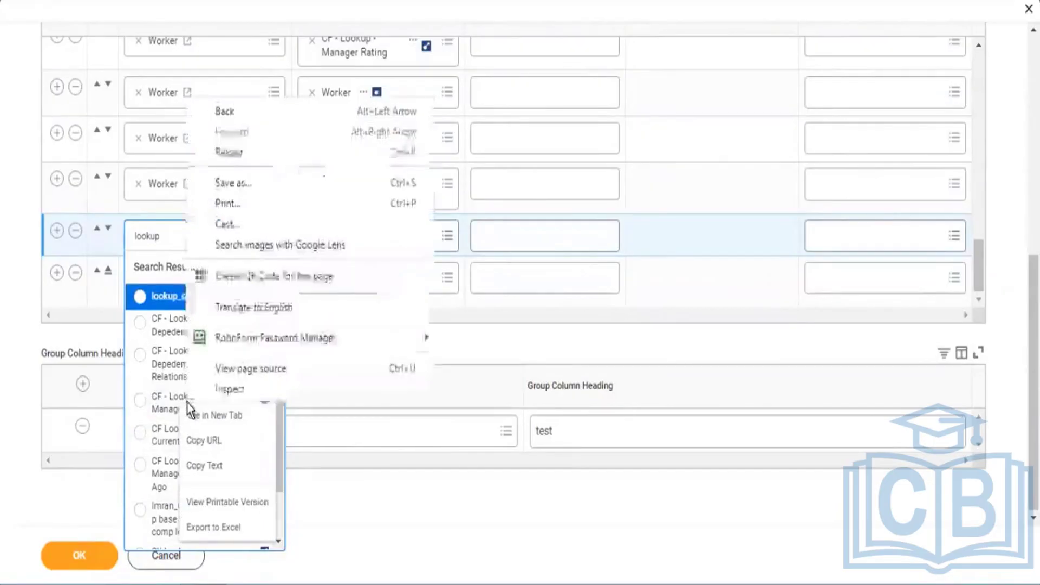
left_click(200, 414)
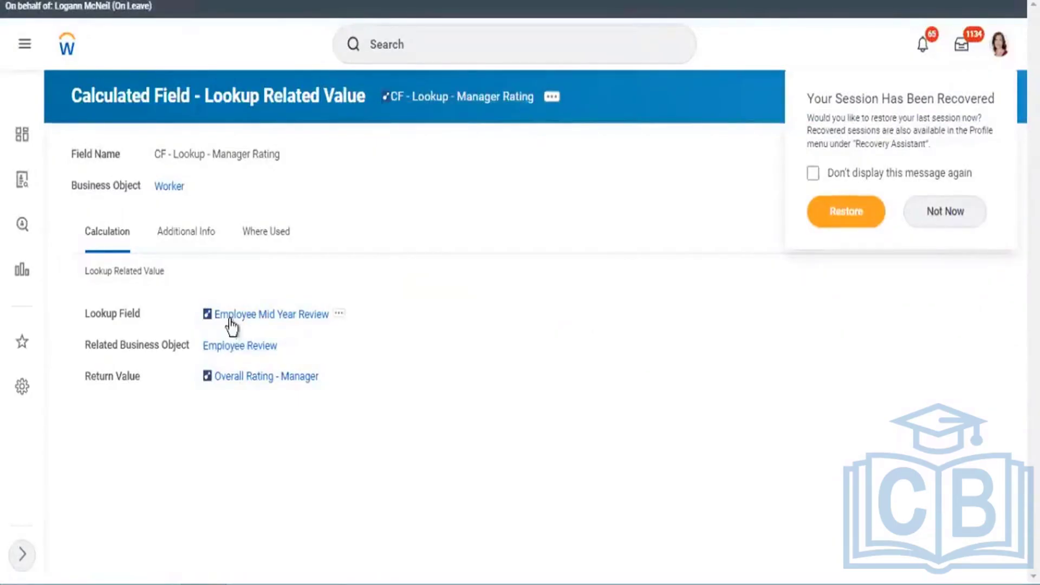
left_click(339, 315)
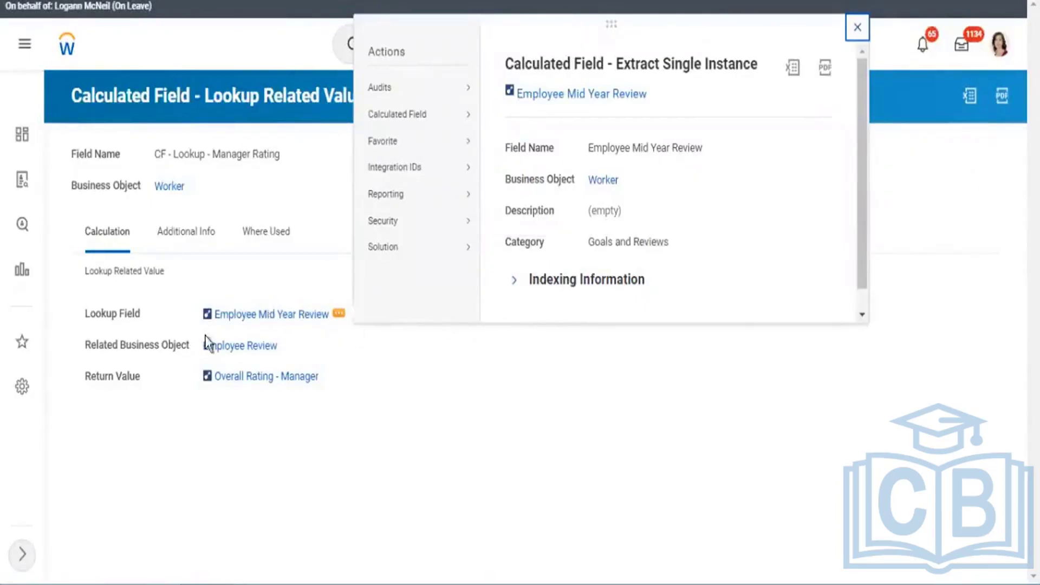
left_click(277, 315)
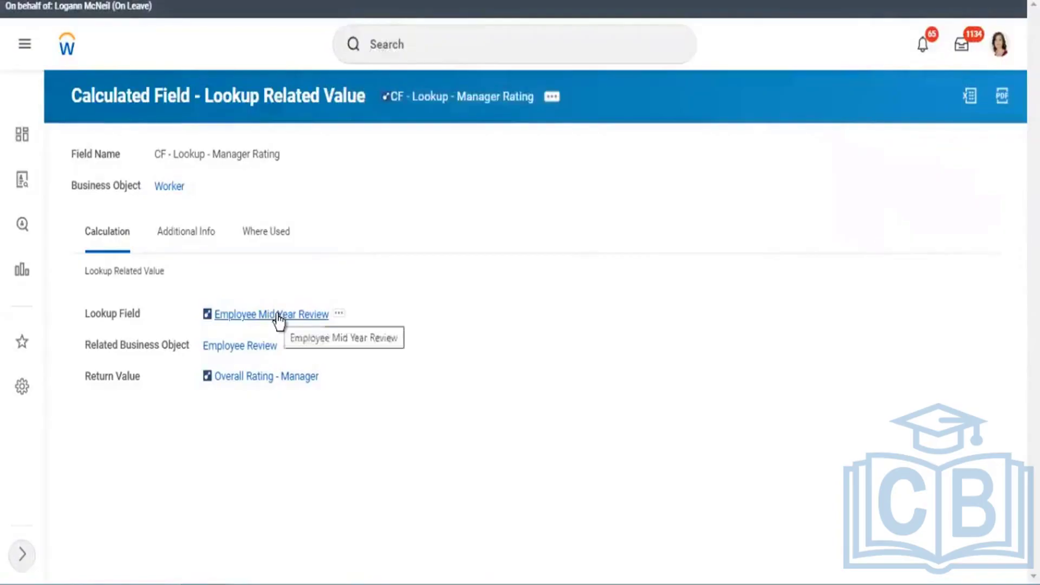
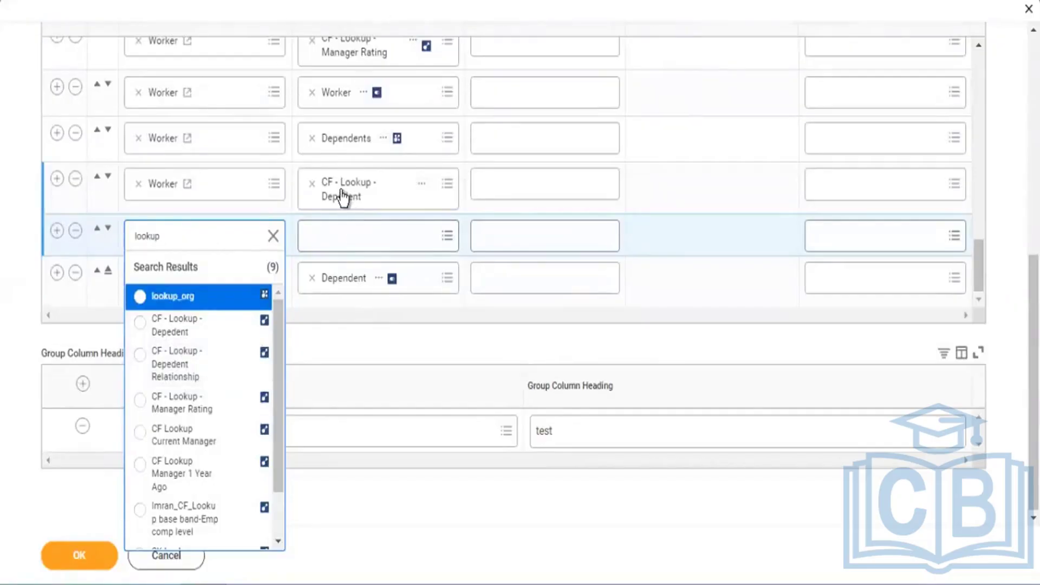
Open the CF - Lookup - Depedent definition in a separate tab and examine its CF - ESI - Depedent lookup field.
right_click(343, 197)
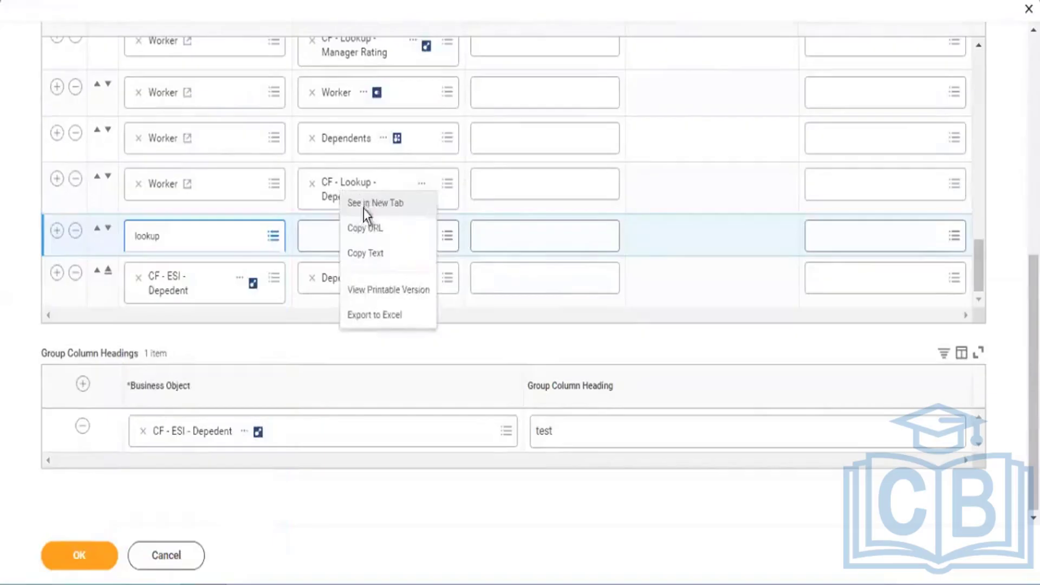
left_click(375, 204)
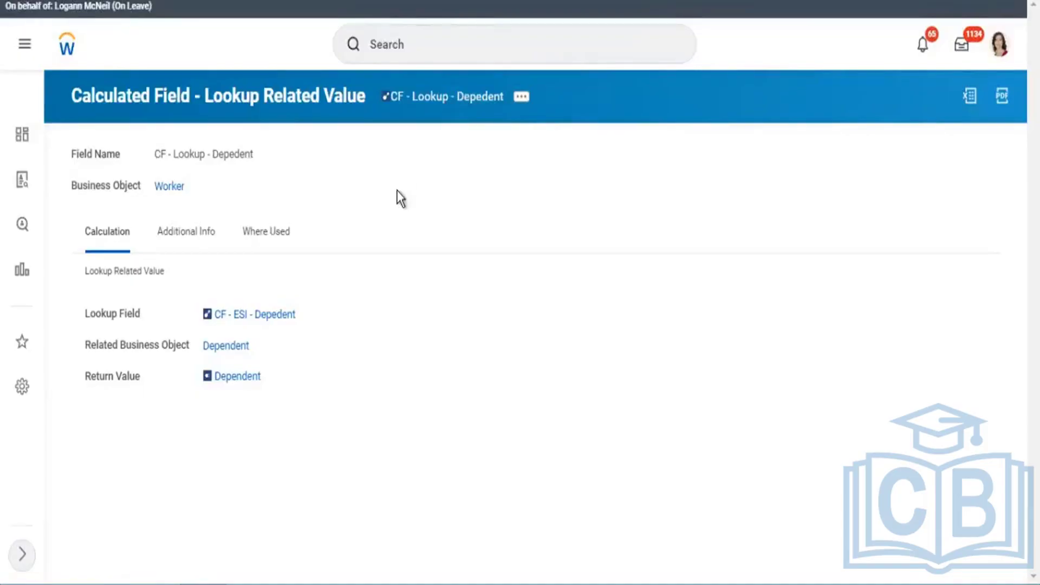
mouse_move(274, 380)
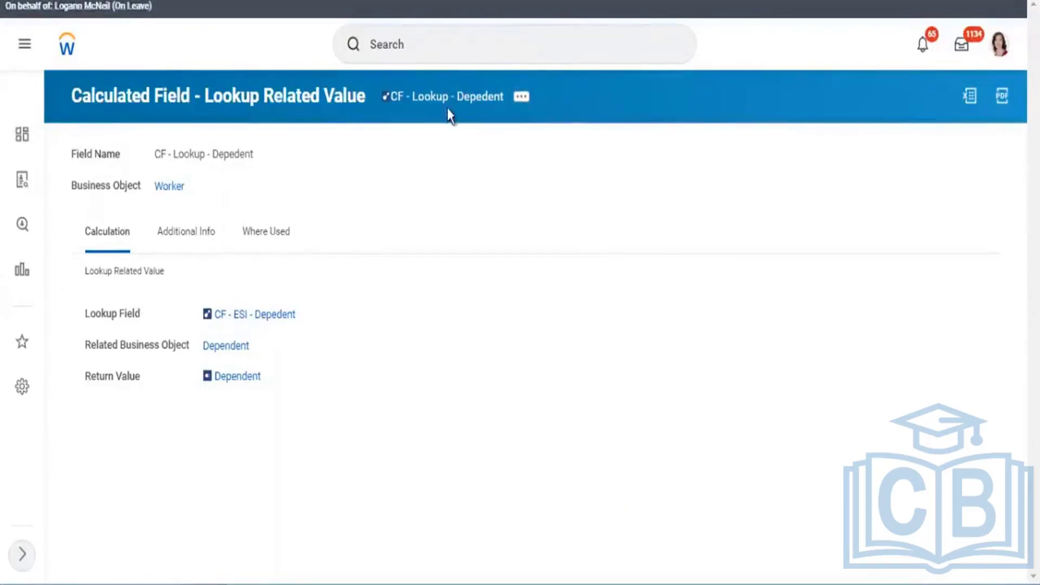
left_click(244, 321)
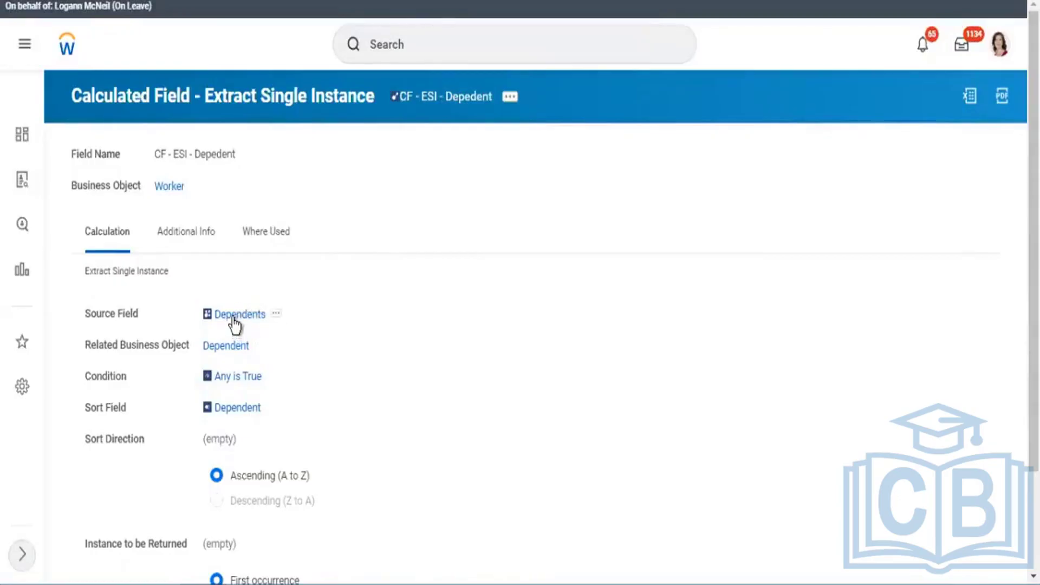
Return to the report columns and inspect the last row's CF - ESI - Depedent business object and Dependent field.
left_click(251, 232)
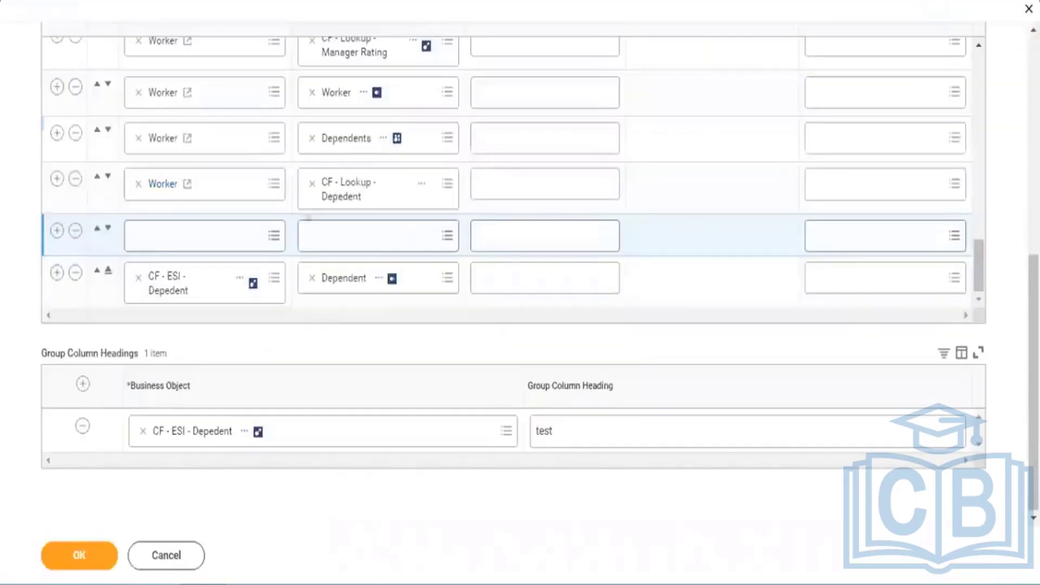
left_click(155, 283)
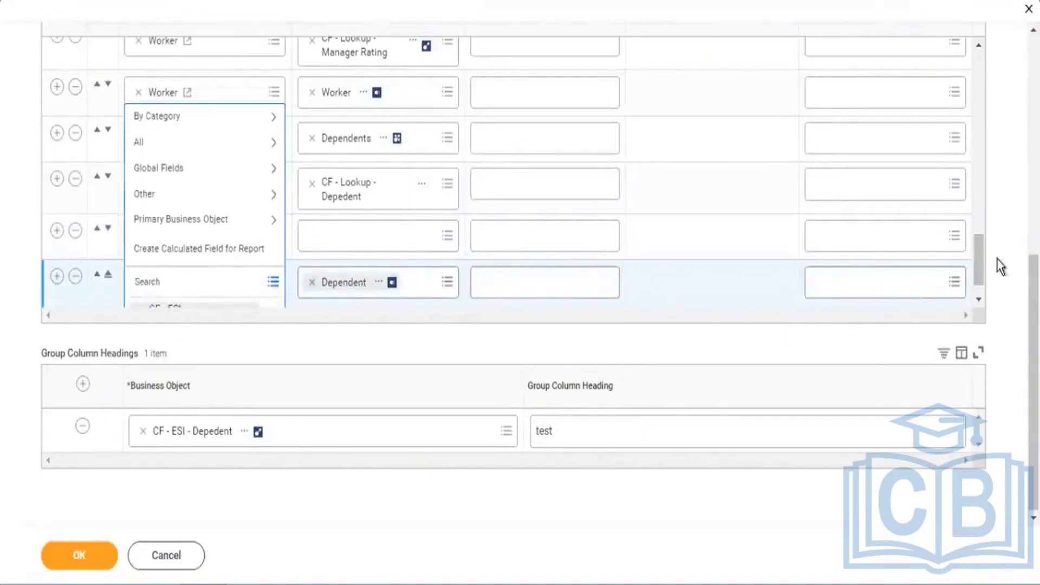
left_click(978, 302)
left_click(758, 241)
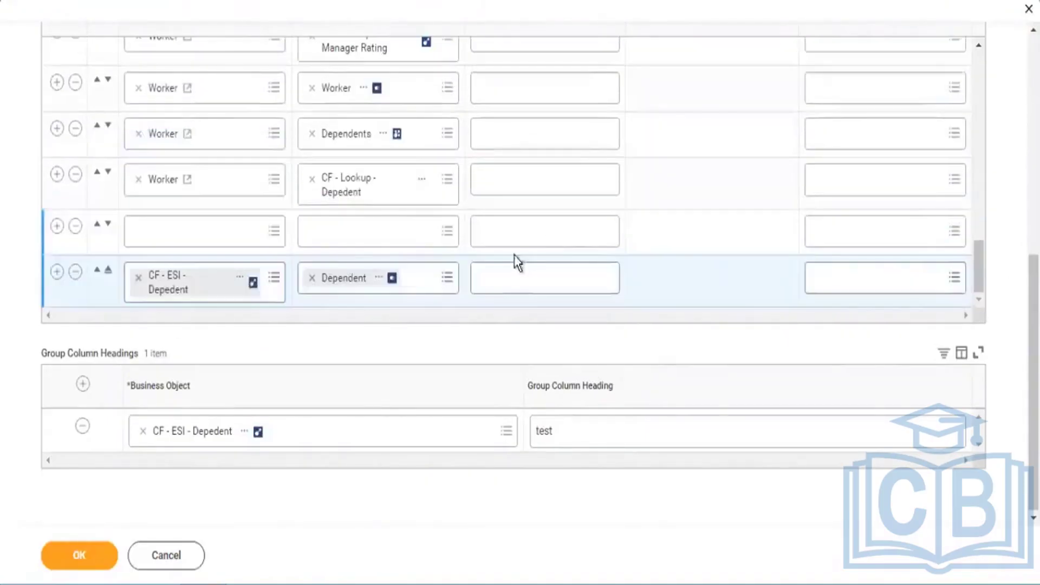
left_click(339, 285)
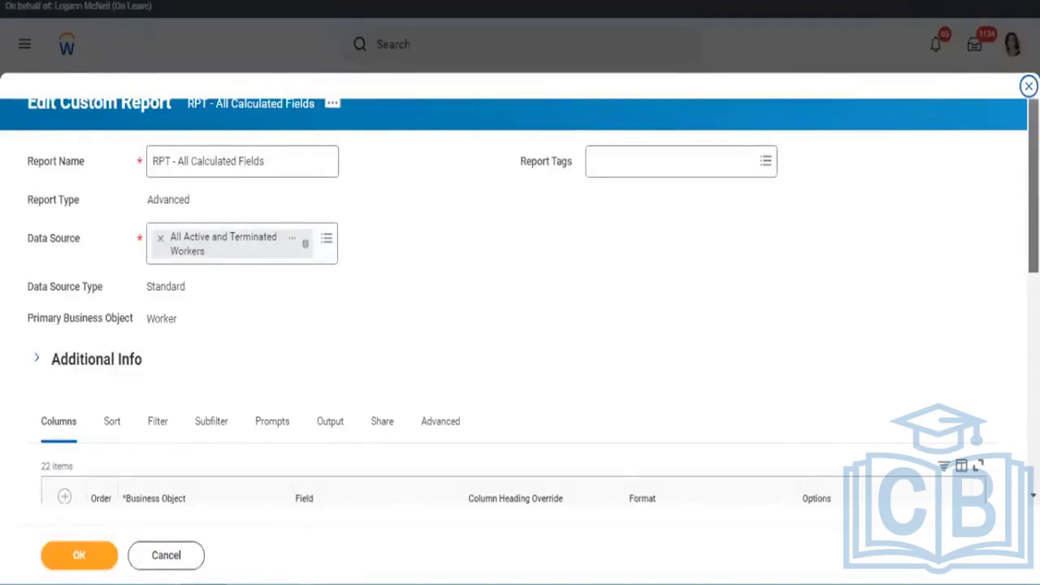
Add a column row below the Worker Dependents row and replace its business object with Dependents using the copied name.
scroll(921, 255, "down", 10)
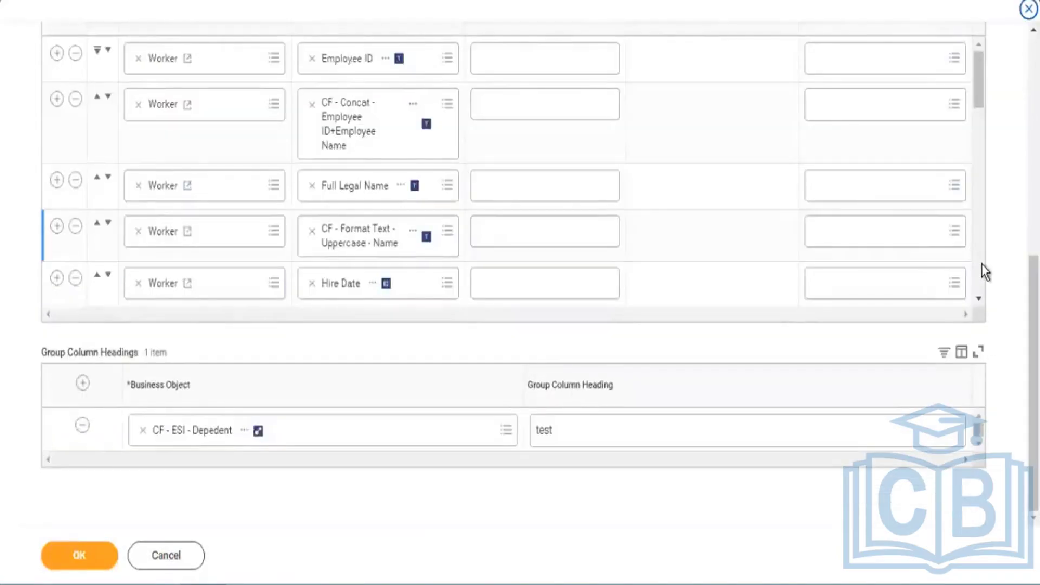
scroll(981, 266, "down", 4)
scroll(981, 266, "down", 5)
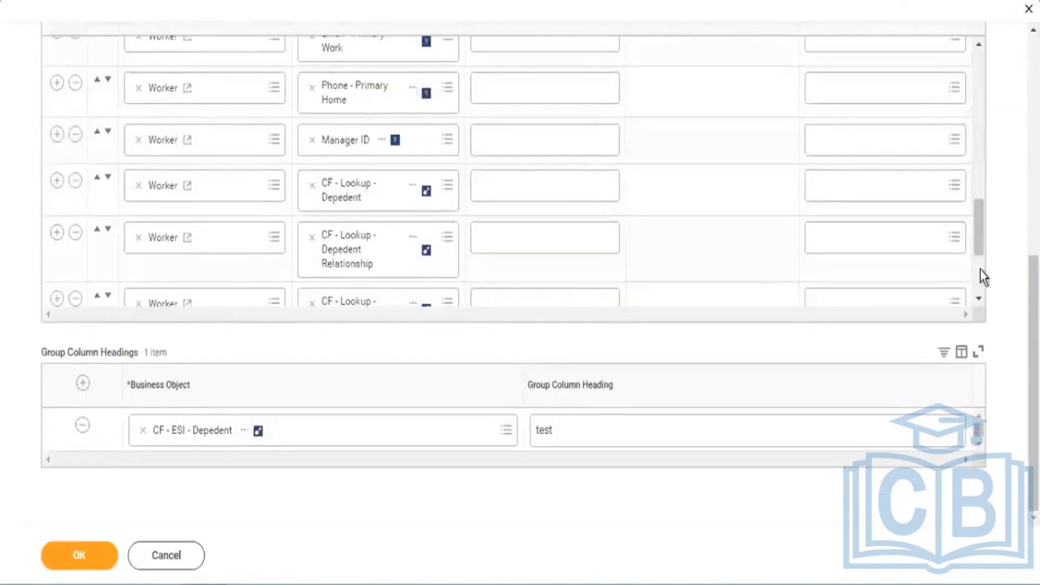
scroll(980, 269, "down", 1)
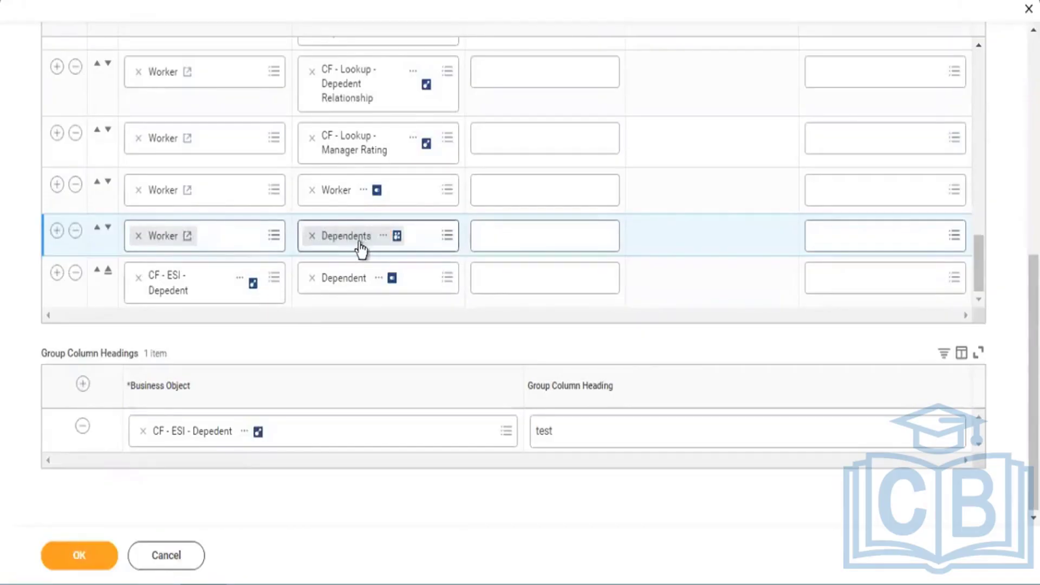
left_click(57, 231)
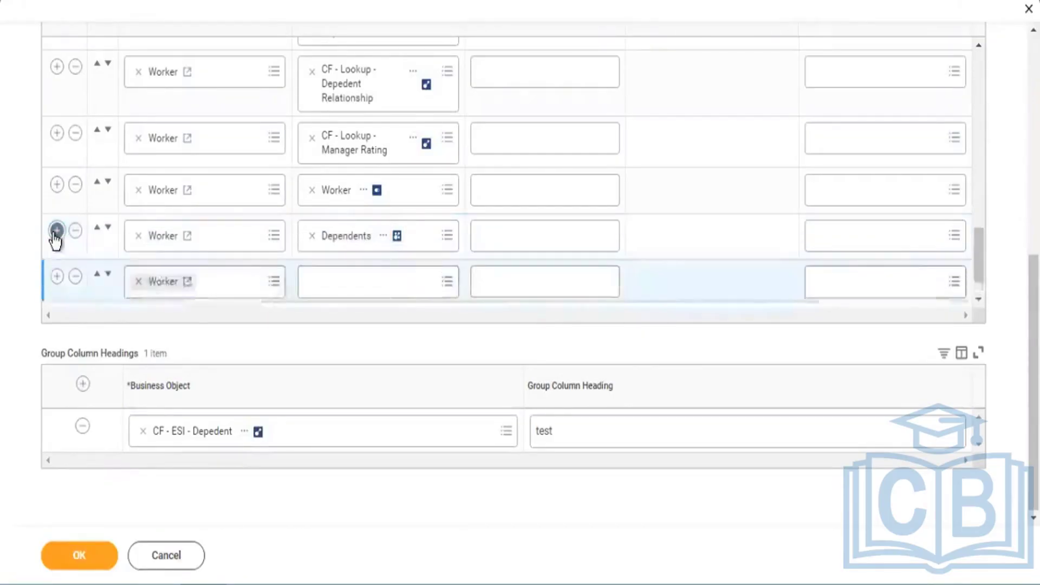
right_click(337, 245)
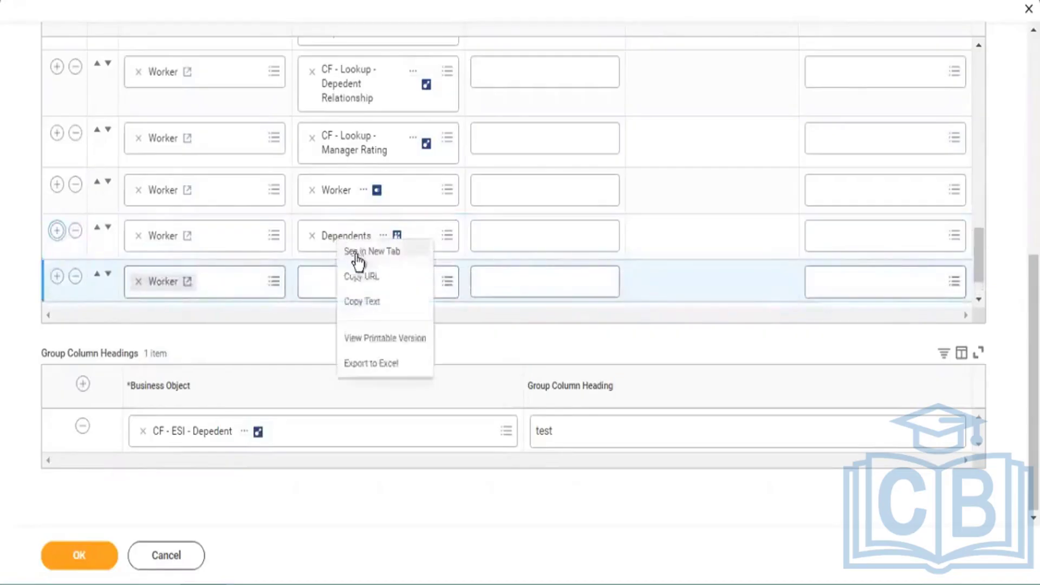
left_click(361, 304)
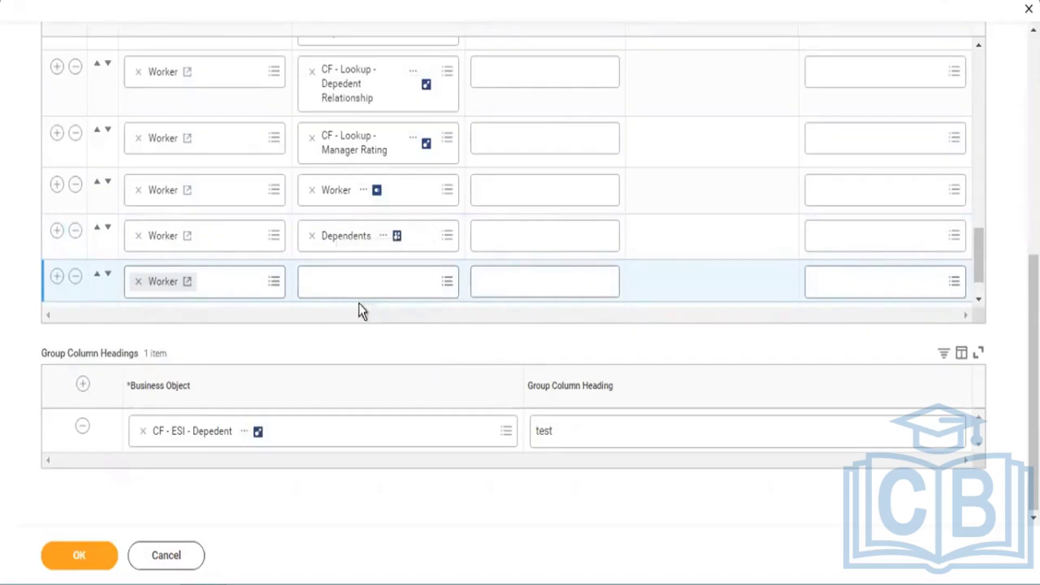
left_click(139, 282)
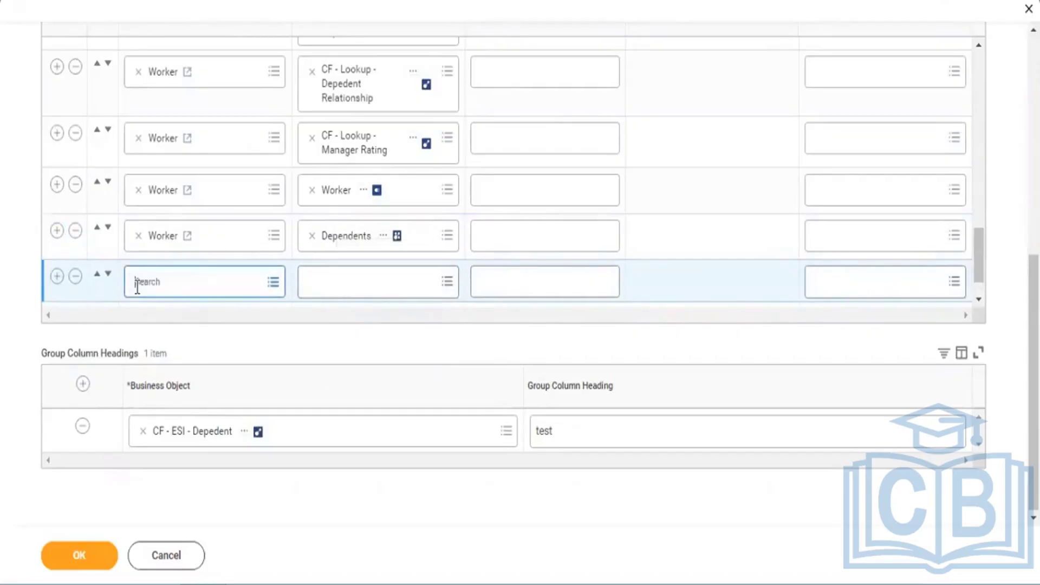
key("ctrl+v")
key("Return")
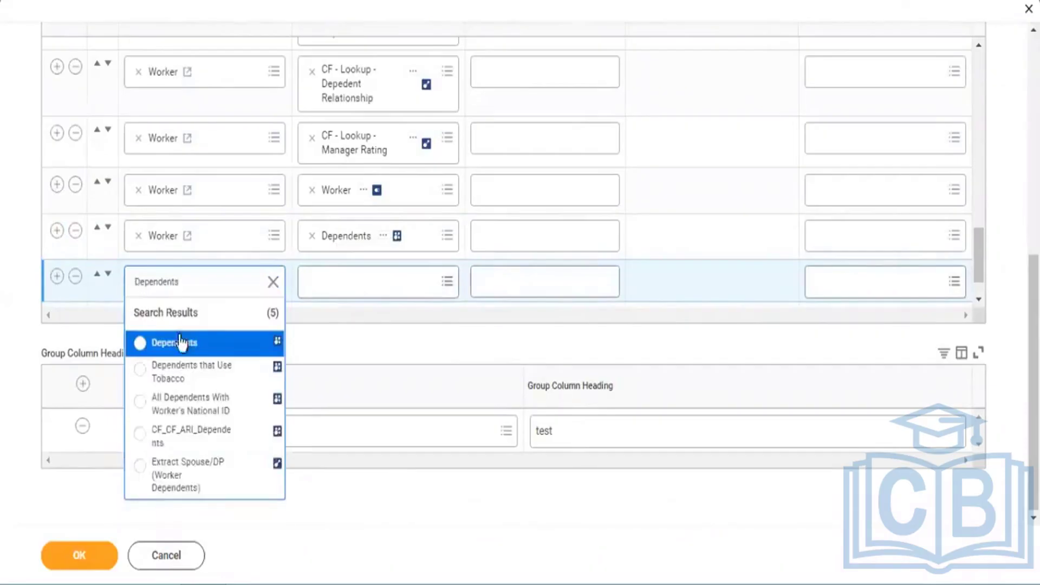
left_click(178, 351)
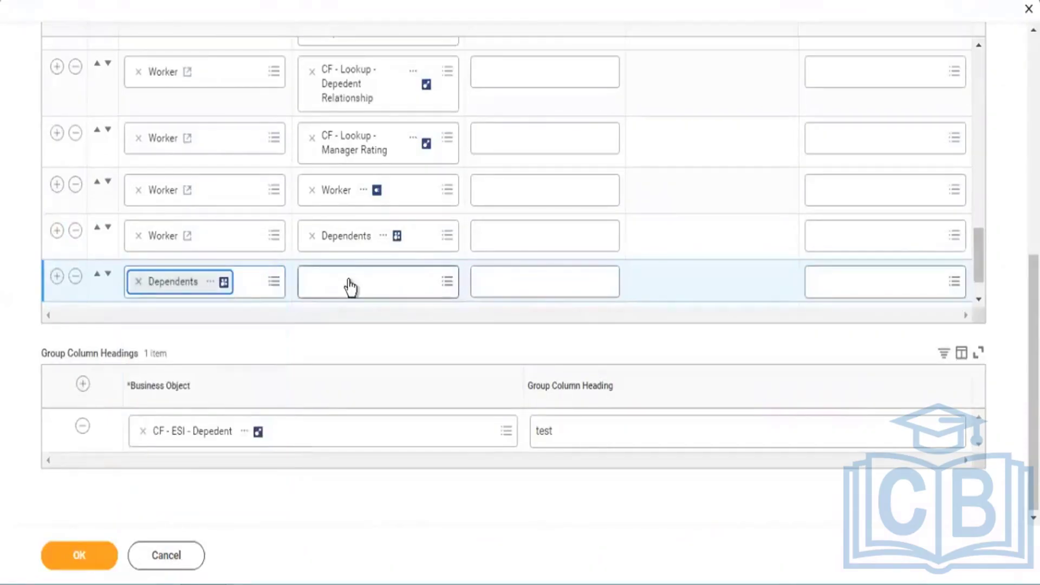
Set the new Dependents row's field to Dependent.
left_click(350, 280)
type("de")
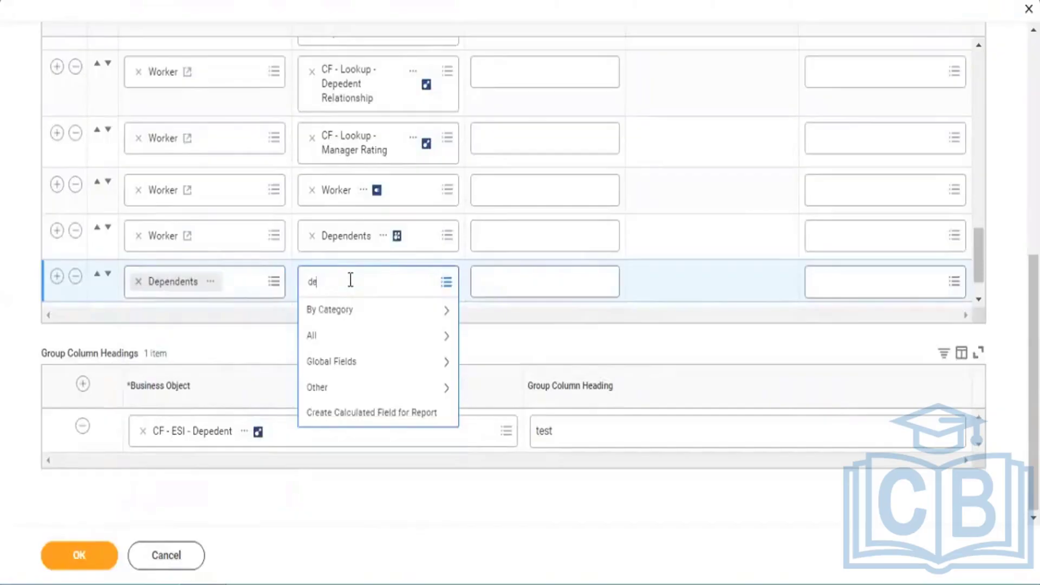
type("pedent")
key("Return")
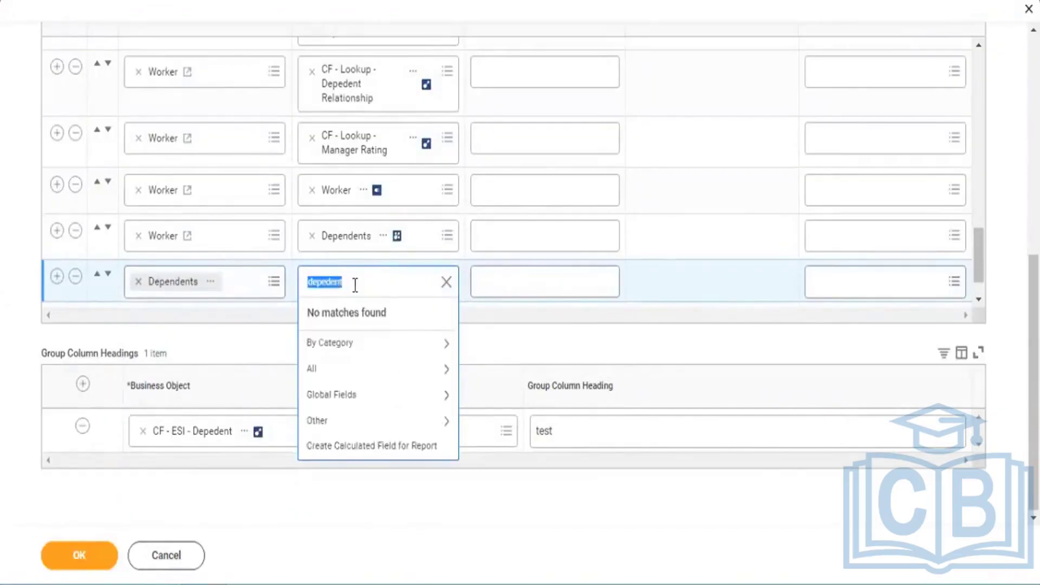
left_click(326, 288)
type("n")
key("Return")
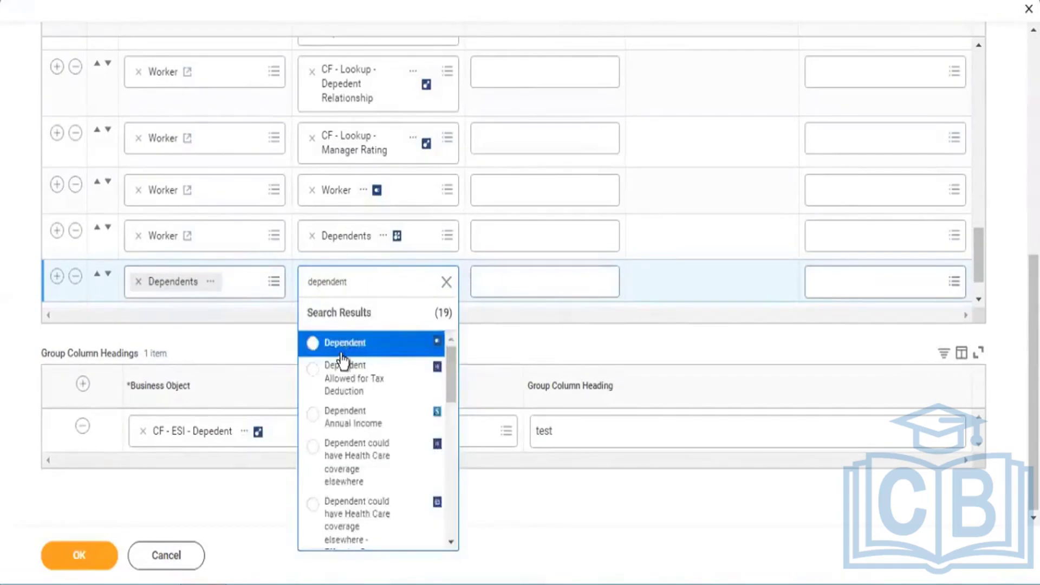
left_click(338, 353)
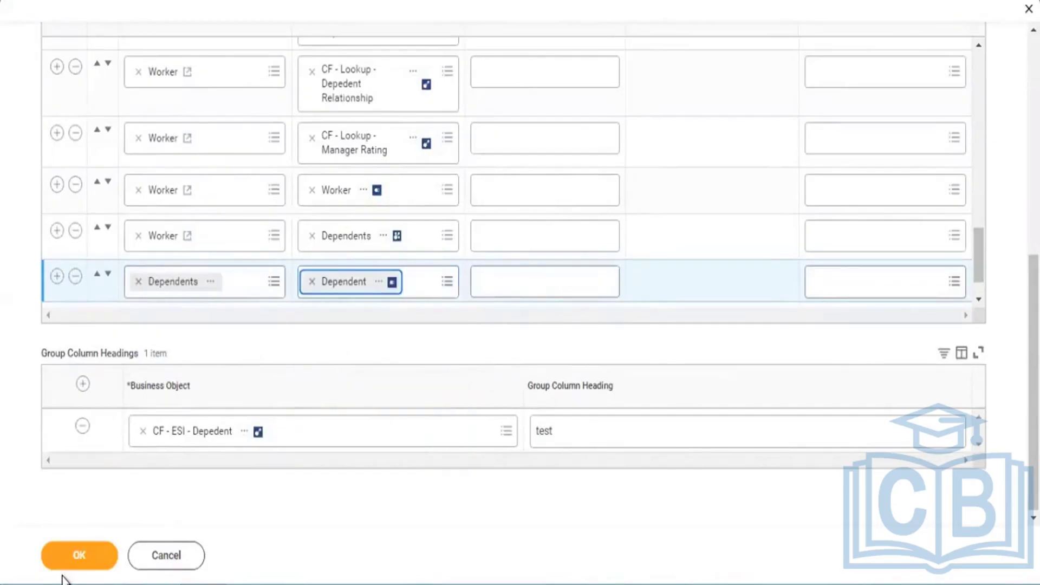
Save and run RPT - All Calculated Fields, and compare the lookup, Dependents and Dependent columns in its output.
left_click(77, 554)
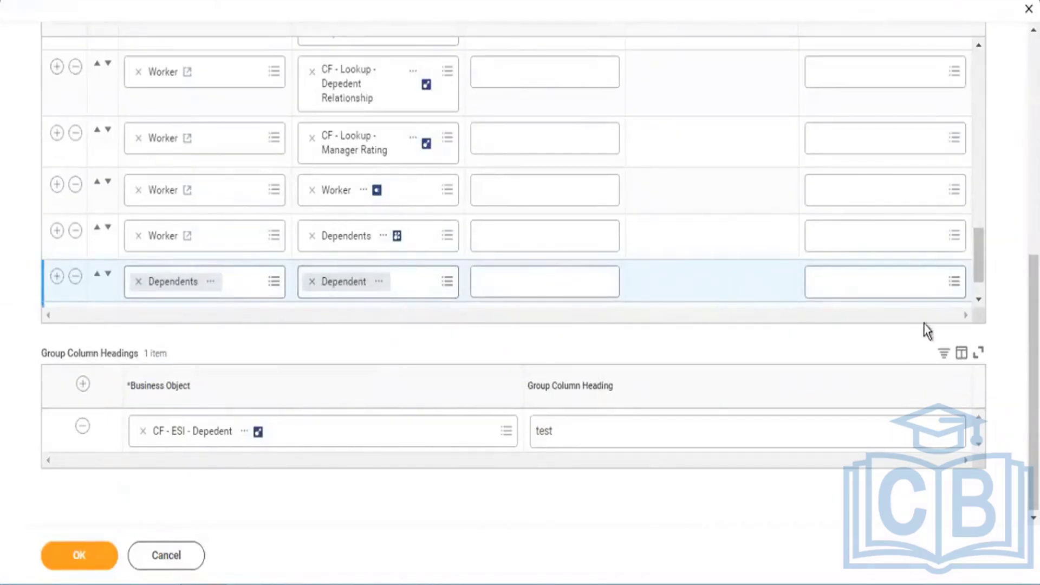
left_click(980, 297)
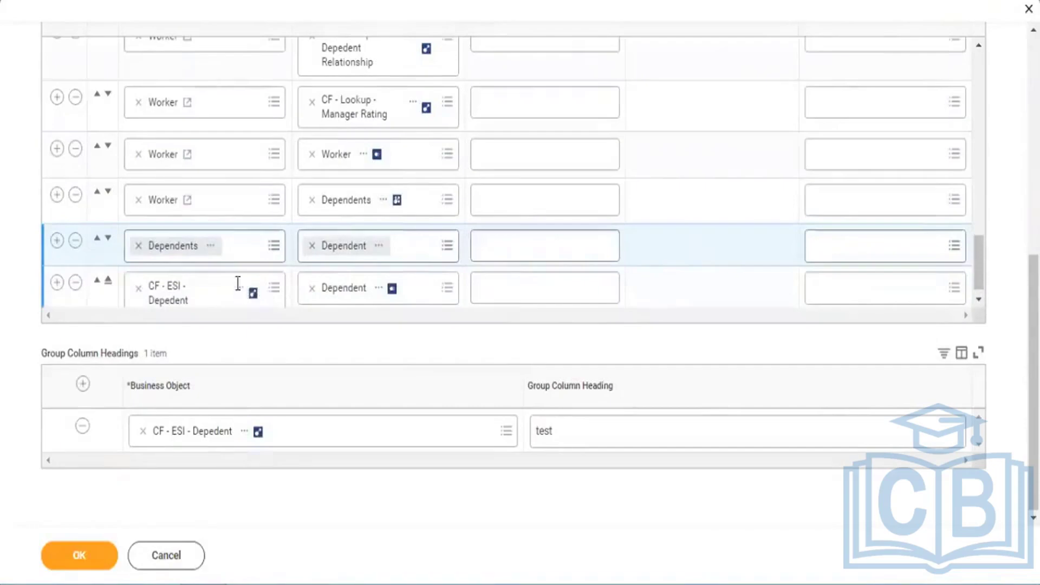
left_click(139, 288)
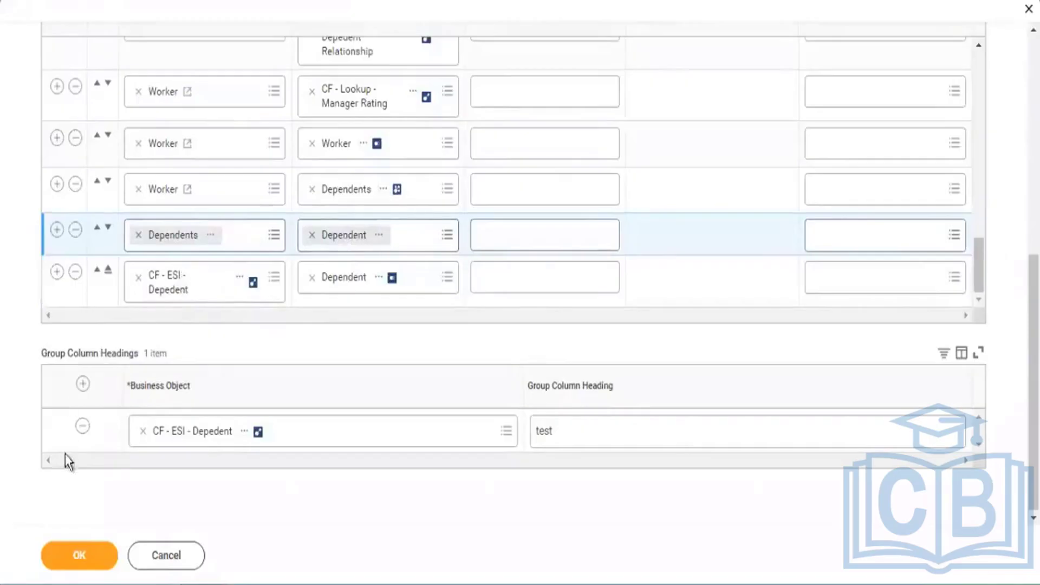
left_click(80, 558)
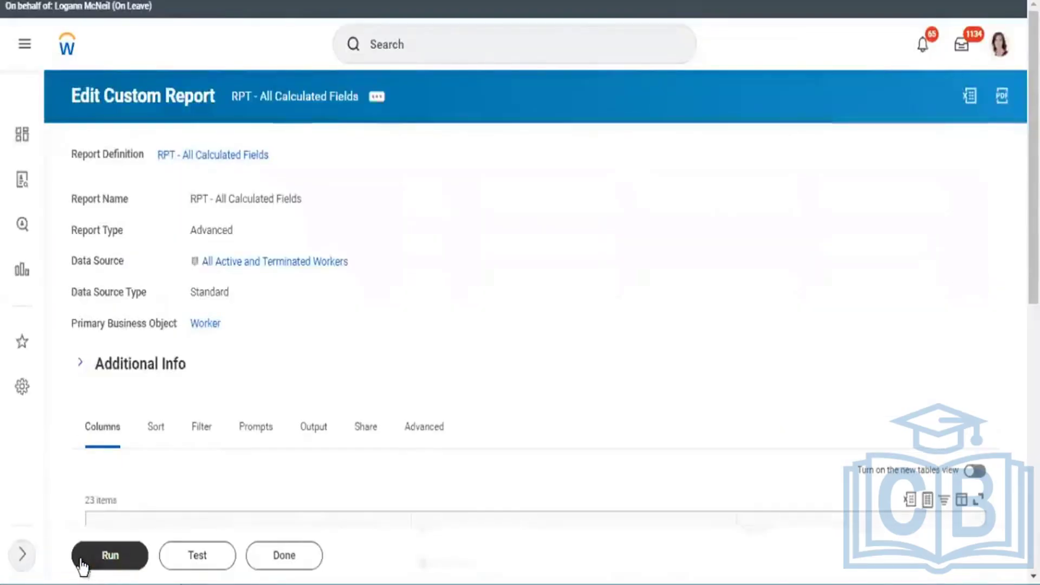
left_click(82, 565)
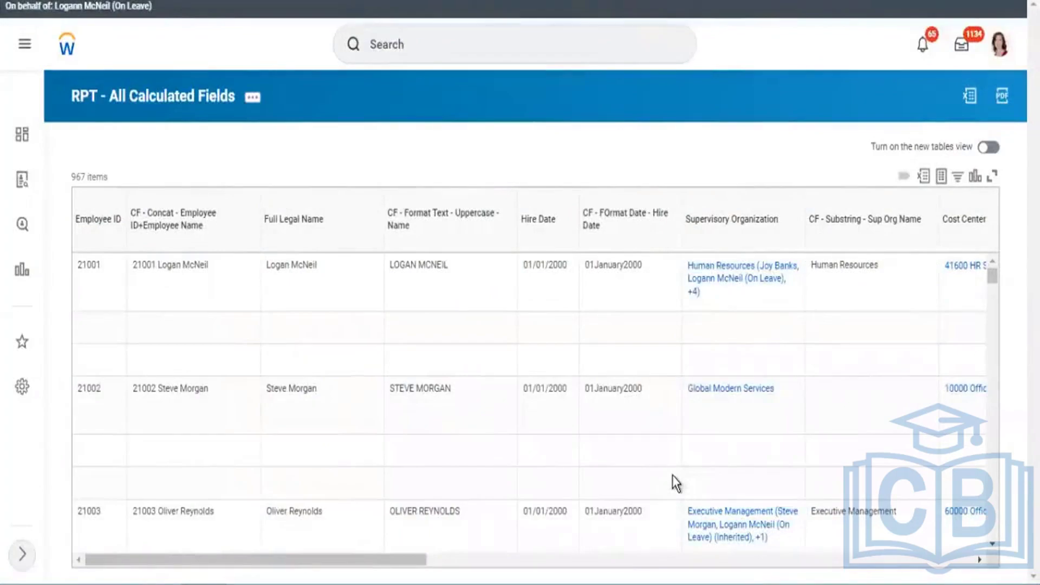
left_click(951, 563)
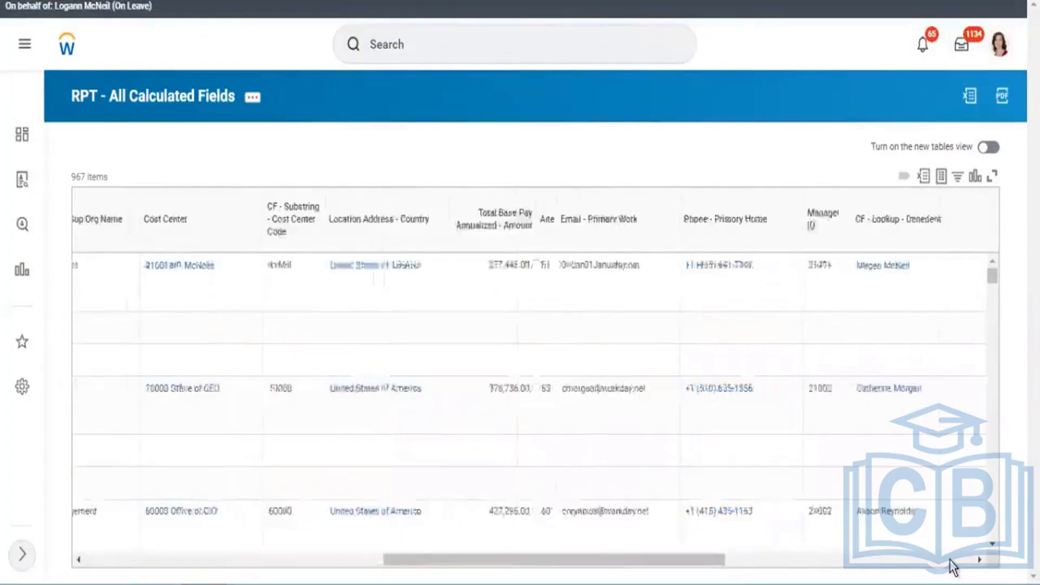
left_click(951, 563)
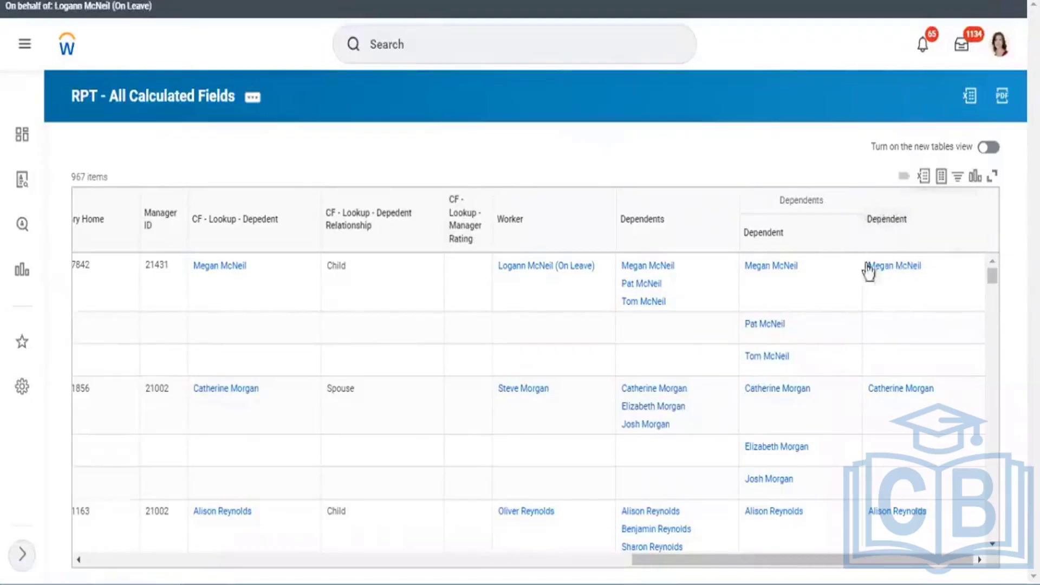
mouse_move(906, 275)
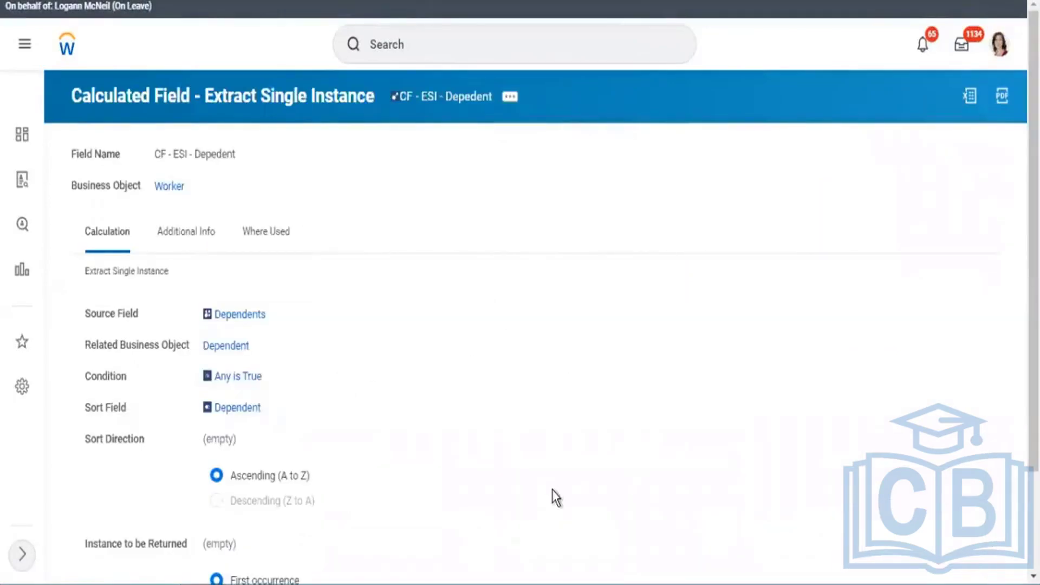
Examine the source field, condition, sort settings and returned instance of the CF - ESI - Depedent calculated field.
left_click_drag(1033, 346, 1033, 440)
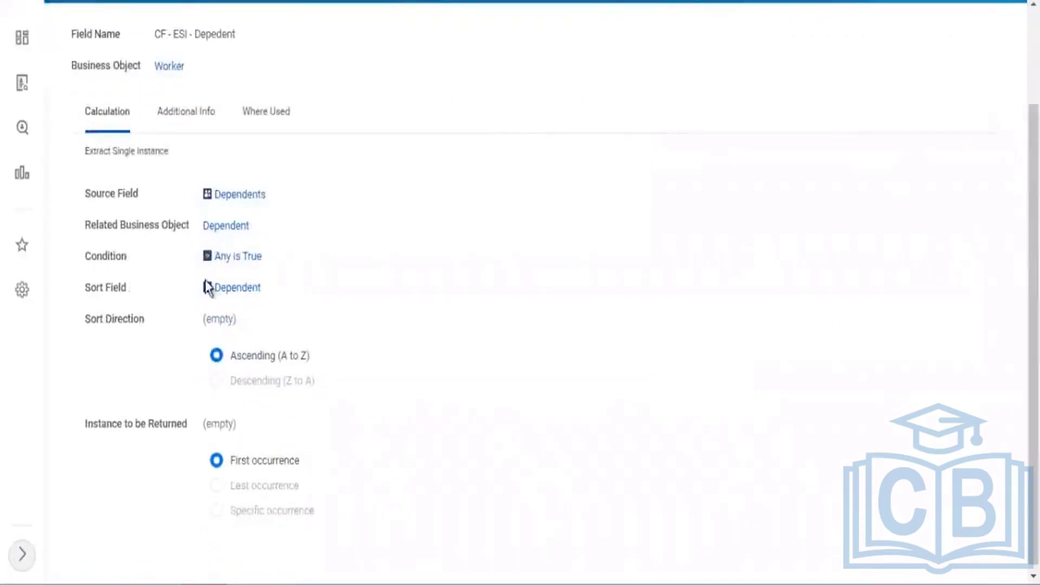
mouse_move(247, 204)
mouse_move(260, 295)
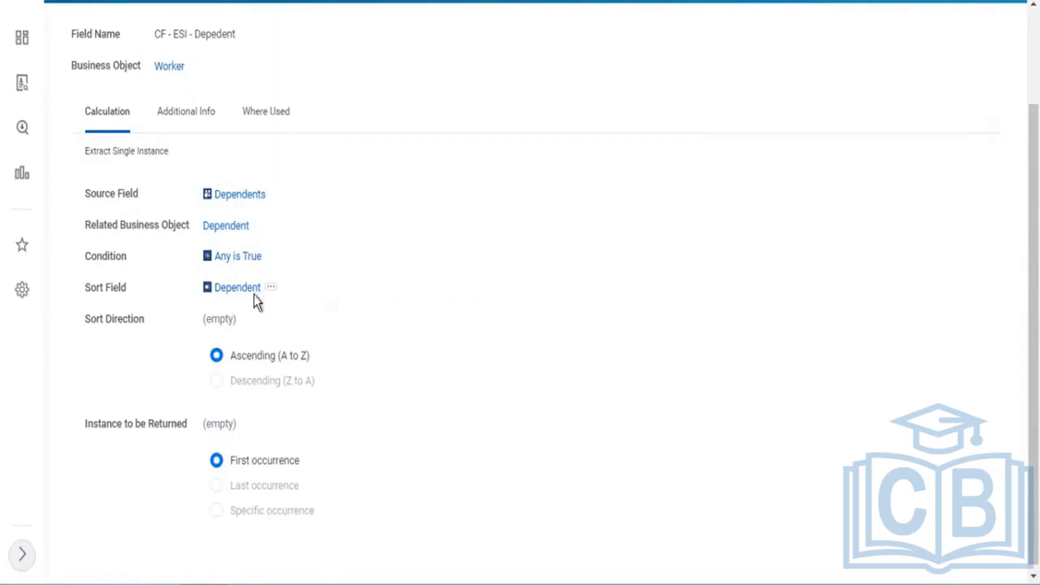
left_click(244, 0)
scroll(520, 292, "up", 3)
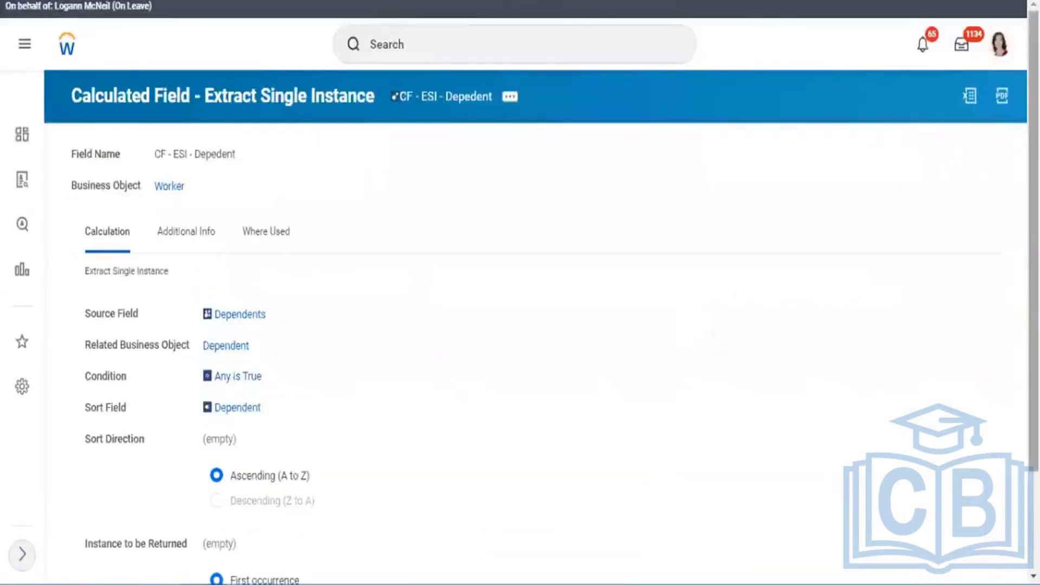
Search for "create calc field" and open the Create Calculated Field task.
left_click(463, 45)
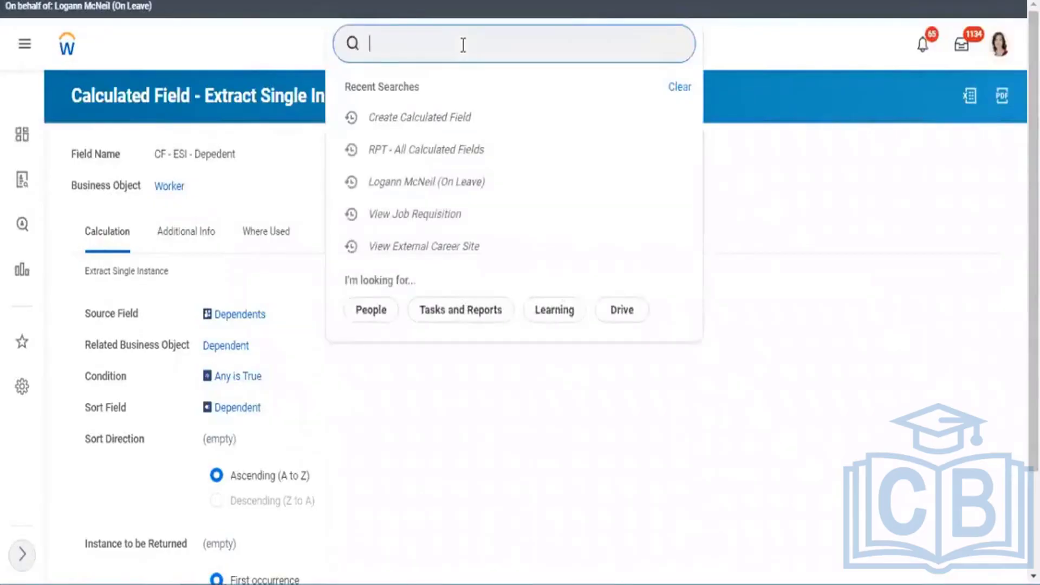
type("creat")
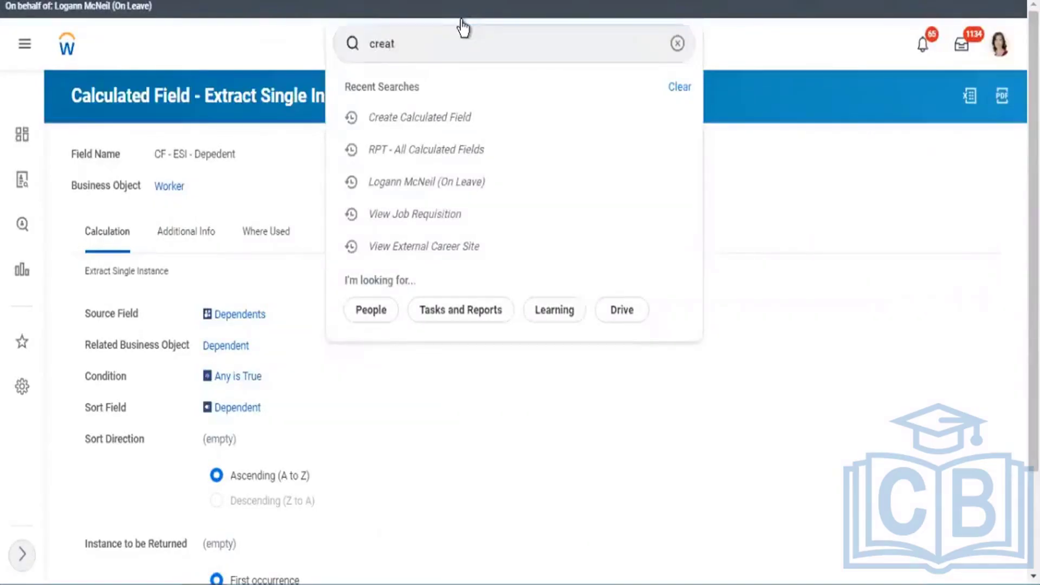
scroll(463, 27, "down", 3)
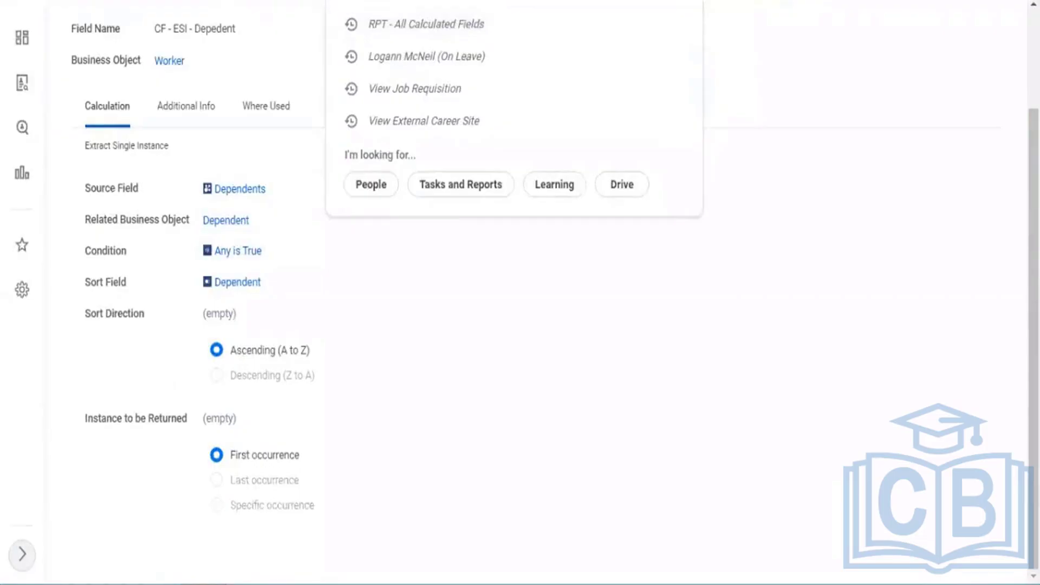
scroll(622, 11, "up", 3)
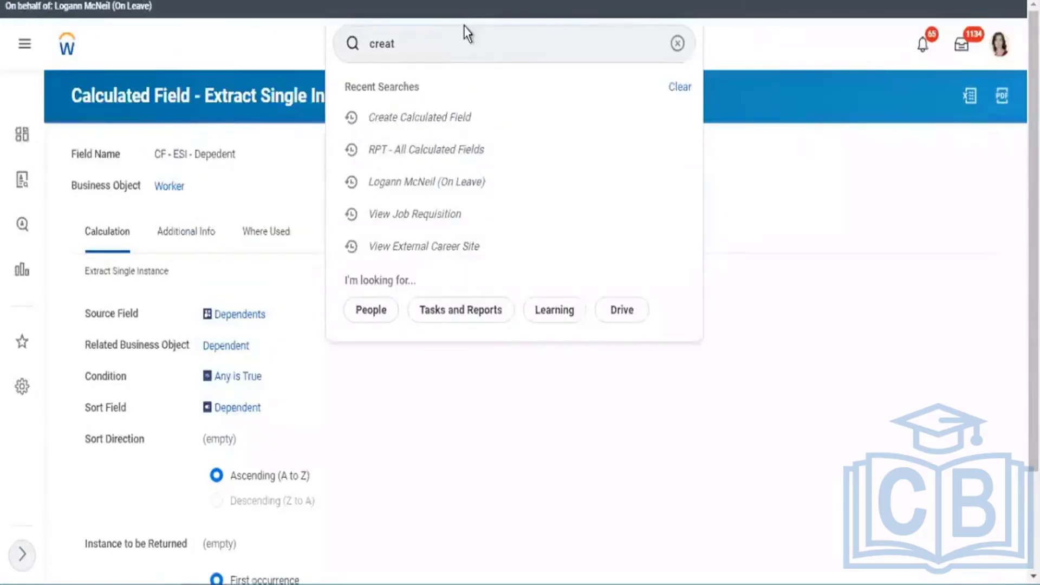
left_click(425, 42)
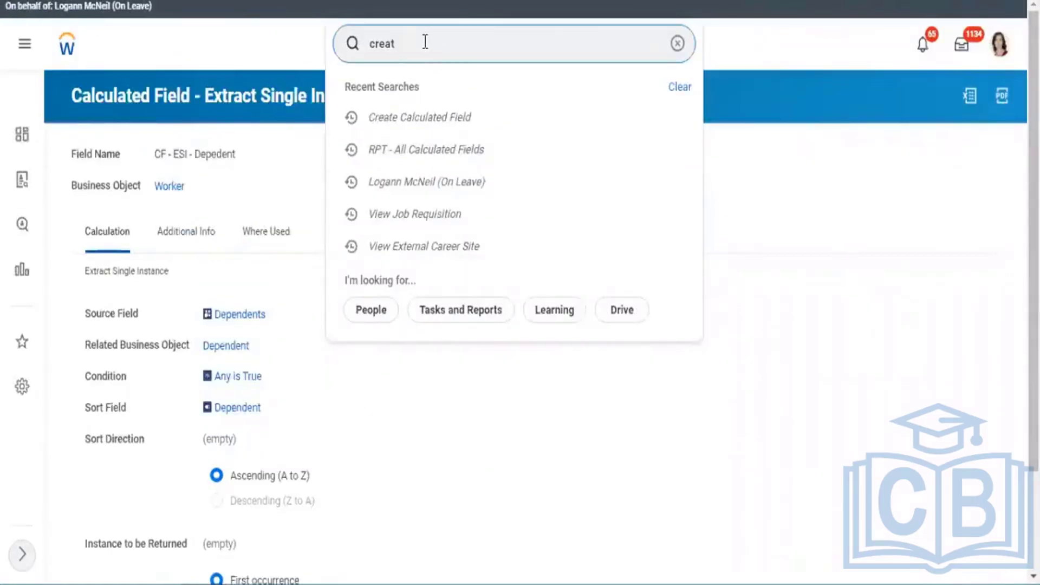
type("e")
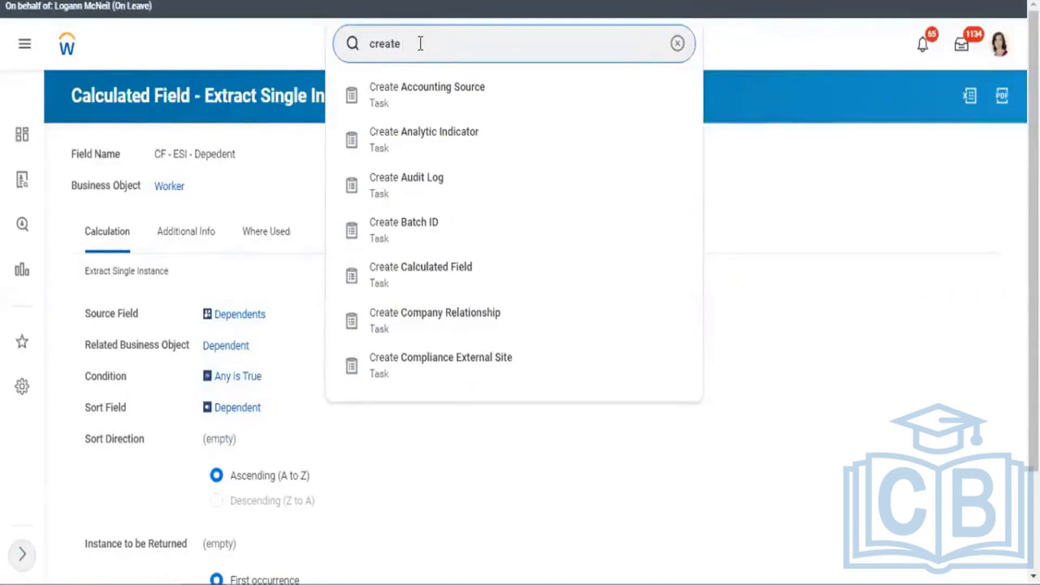
type("cac")
key("BackSpace")
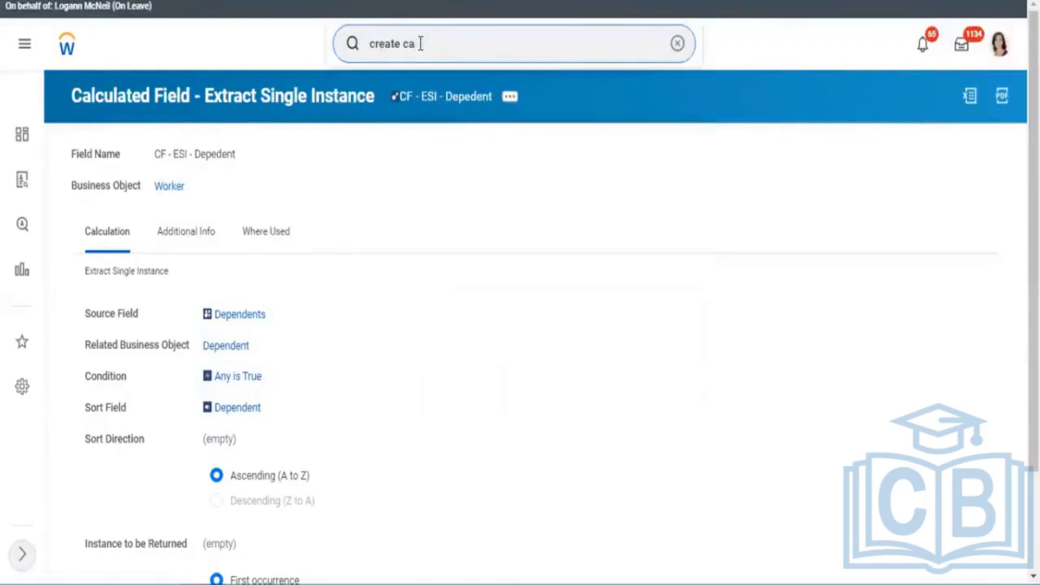
type("l")
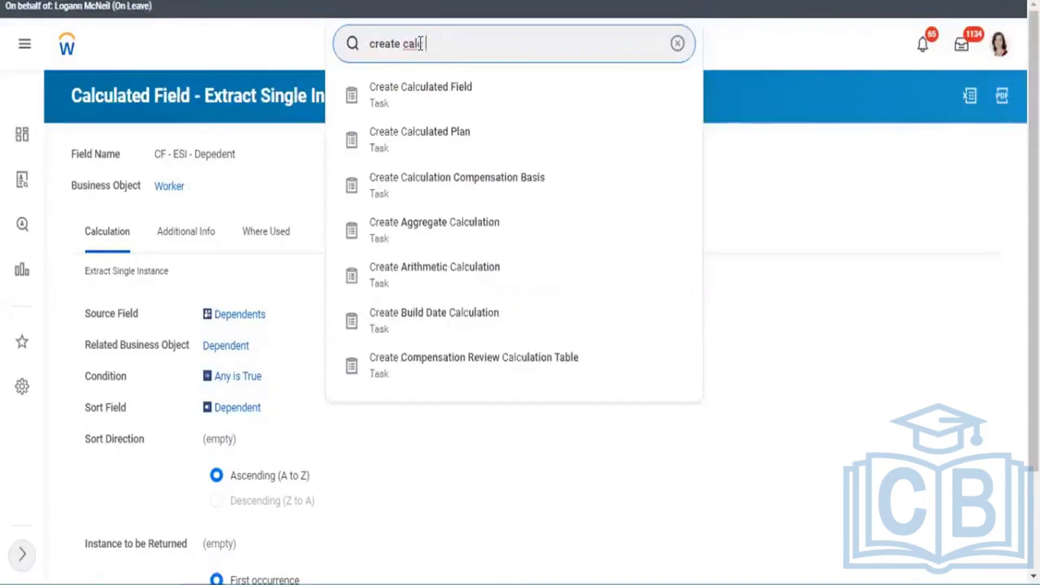
type("c field")
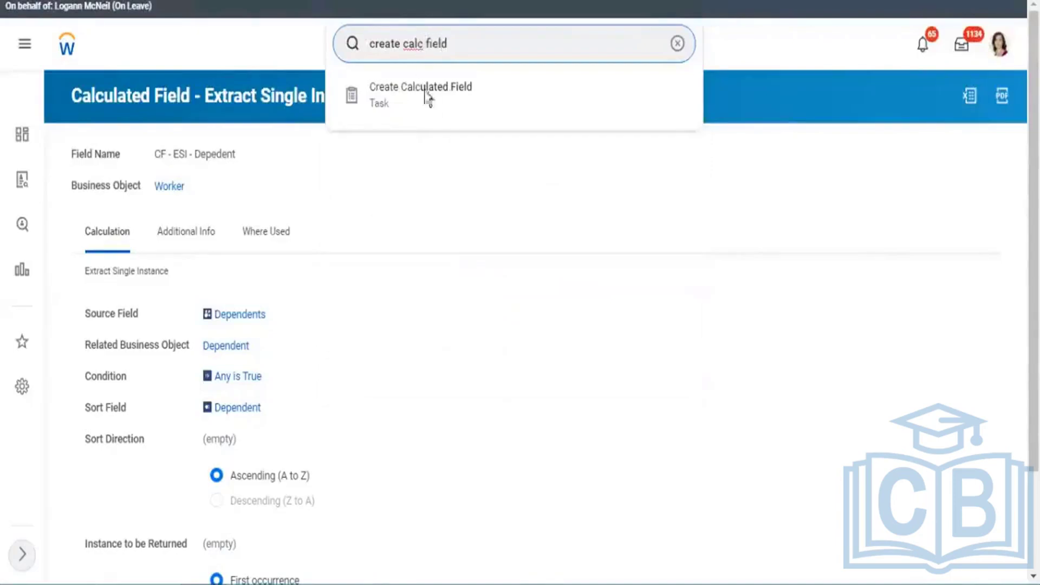
left_click(430, 103)
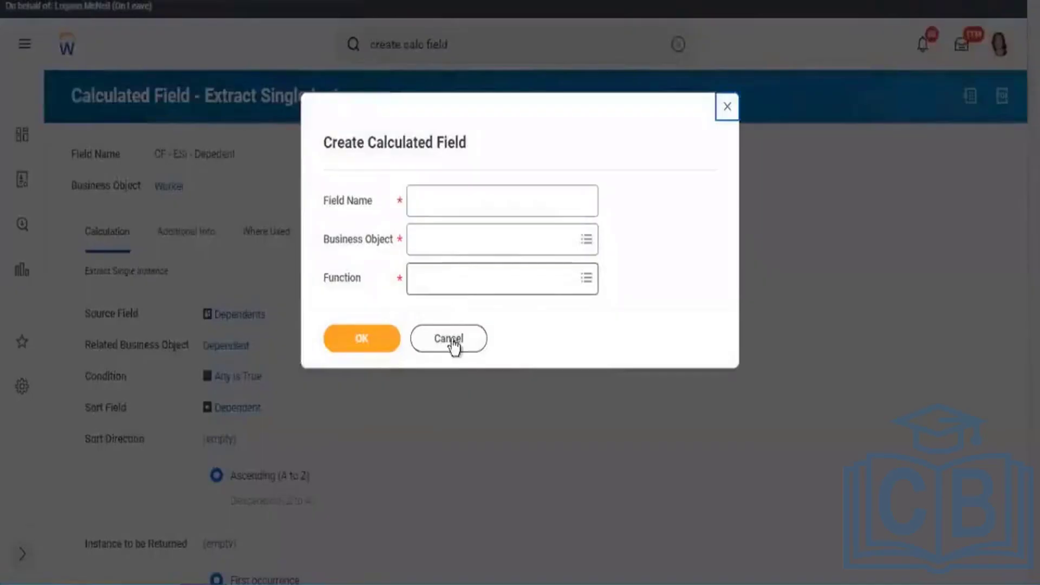
Start an Extract Multi-Instance calculated field named CF - Dependents - Test on the Worker business object.
left_click(462, 277)
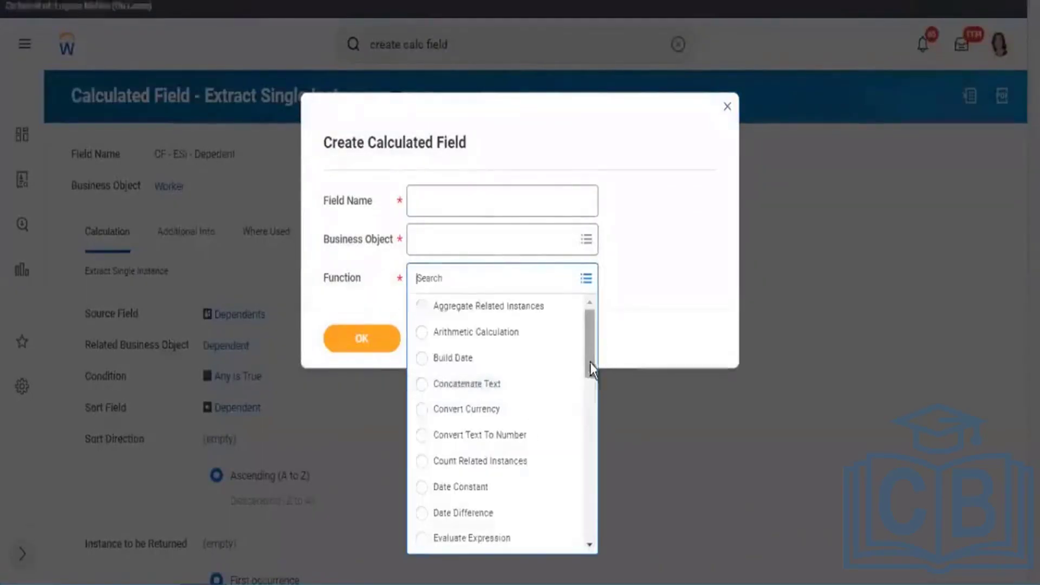
left_click_drag(590, 363, 568, 354)
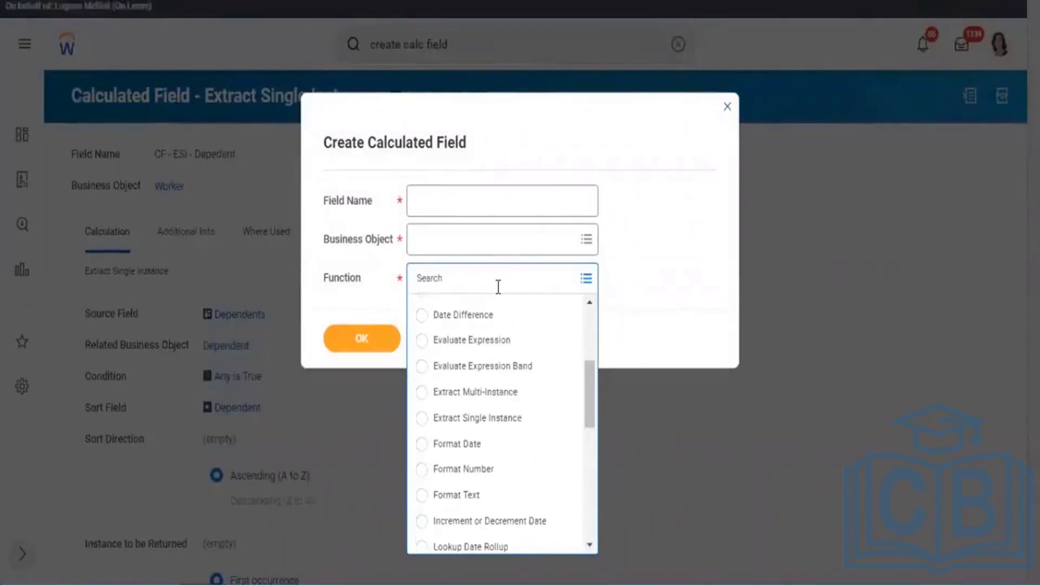
type("multi")
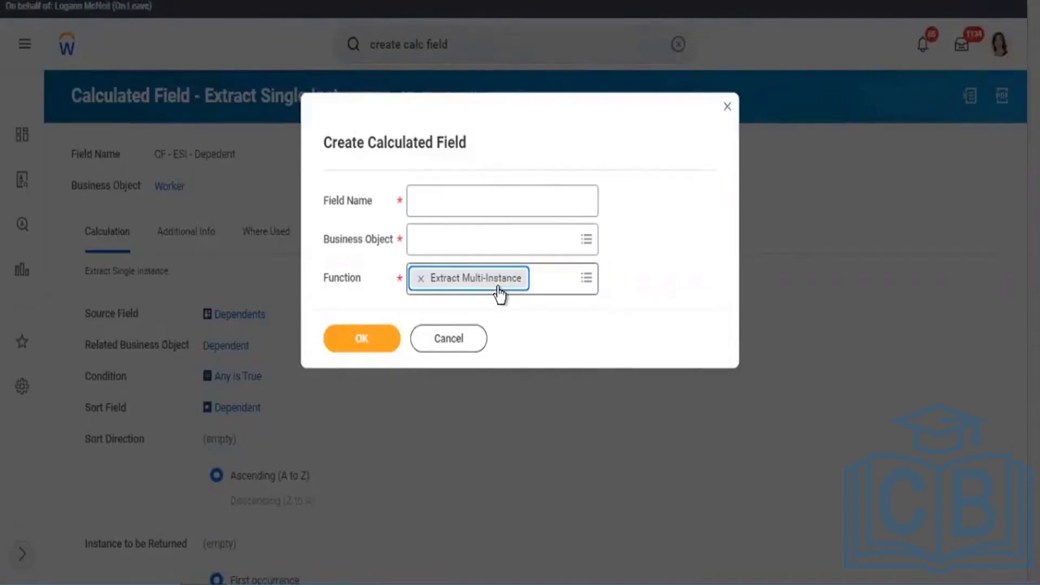
left_click(465, 200)
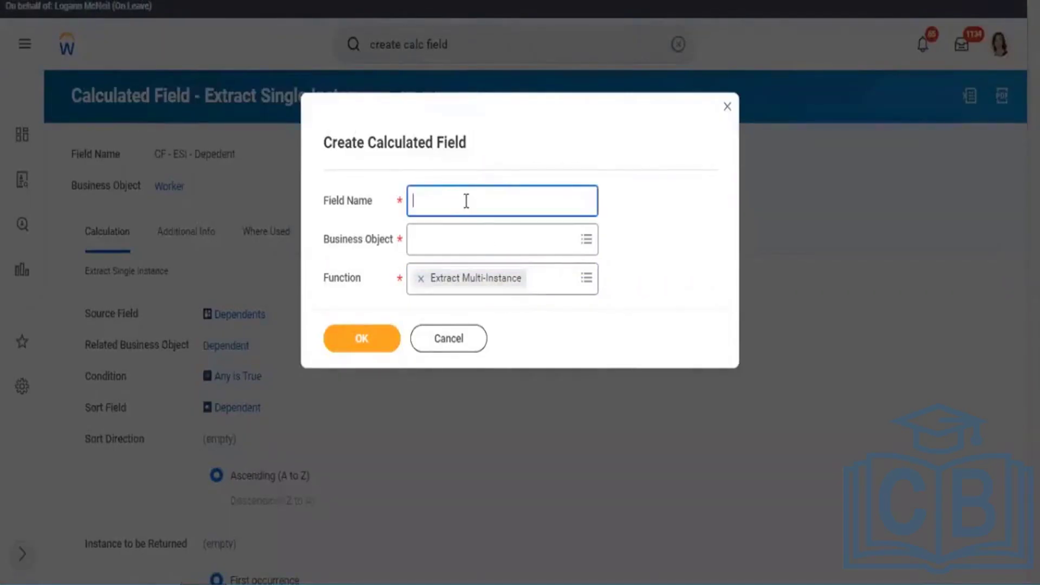
type("CF - Depedndents - Test")
left_click(464, 250)
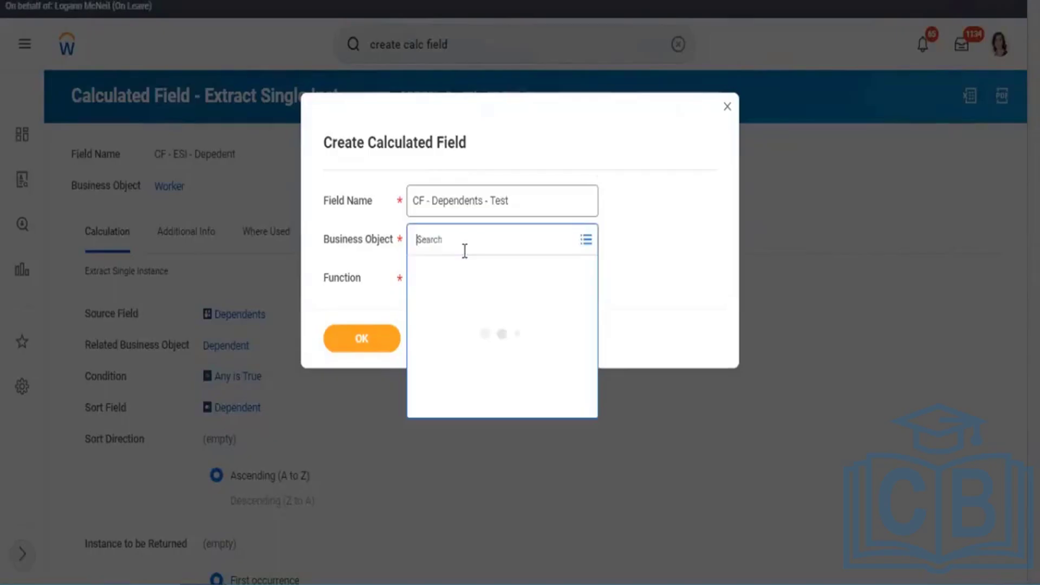
type("worker")
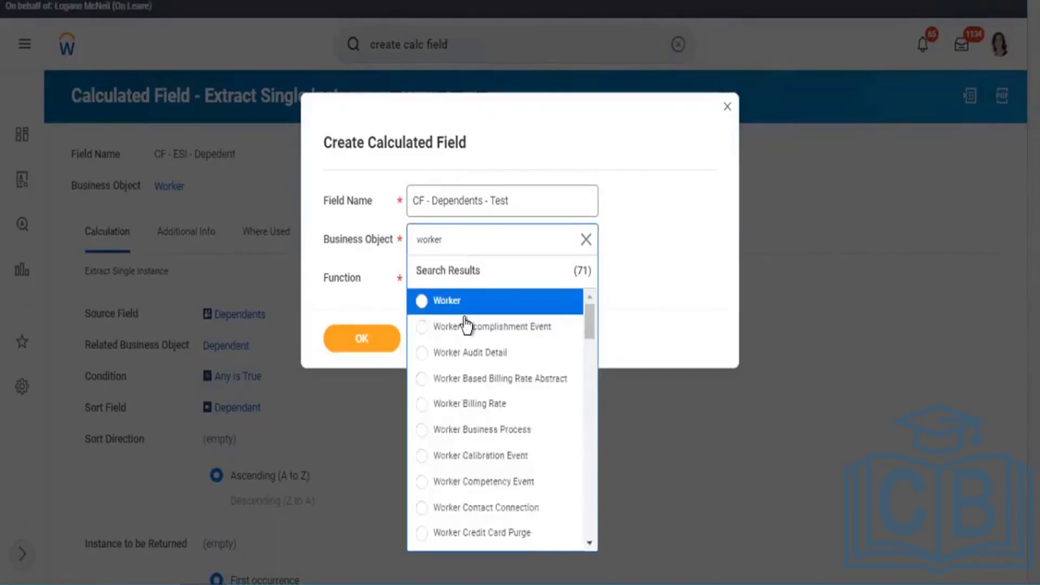
left_click(461, 304)
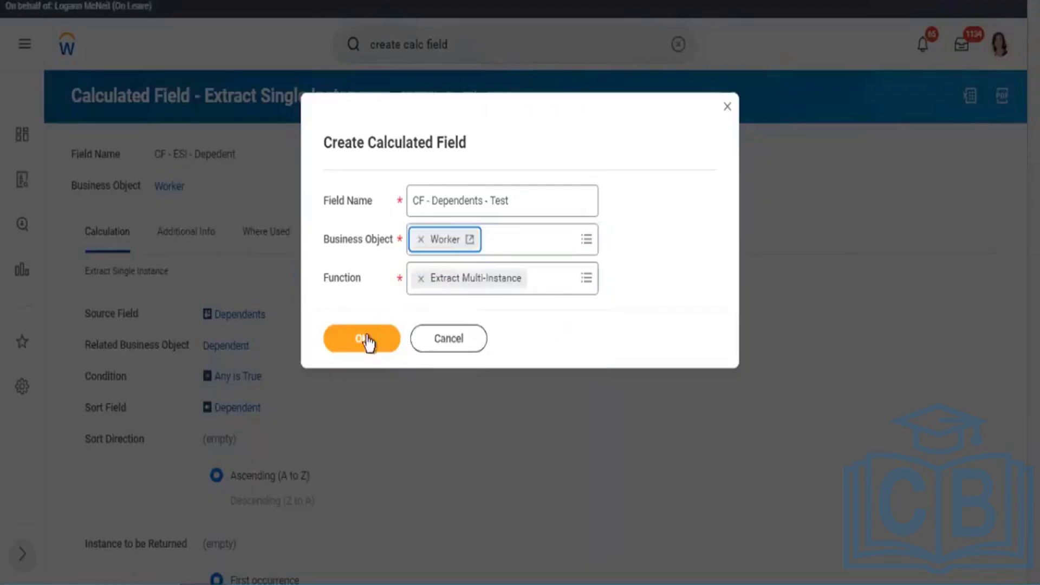
left_click(363, 338)
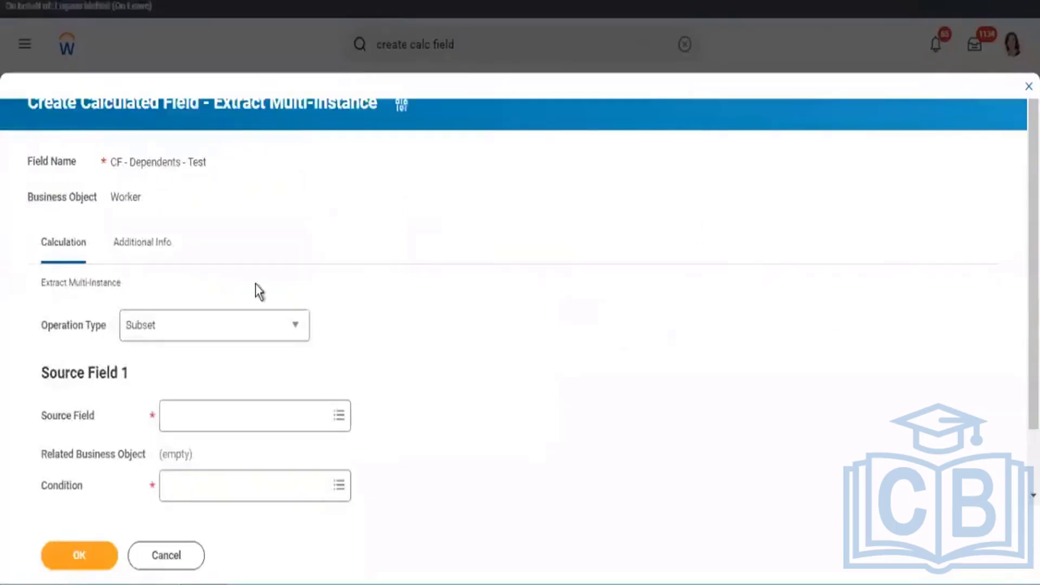
Set the source field of the Extract Multi-Instance calculation to Dependents.
left_click(221, 412)
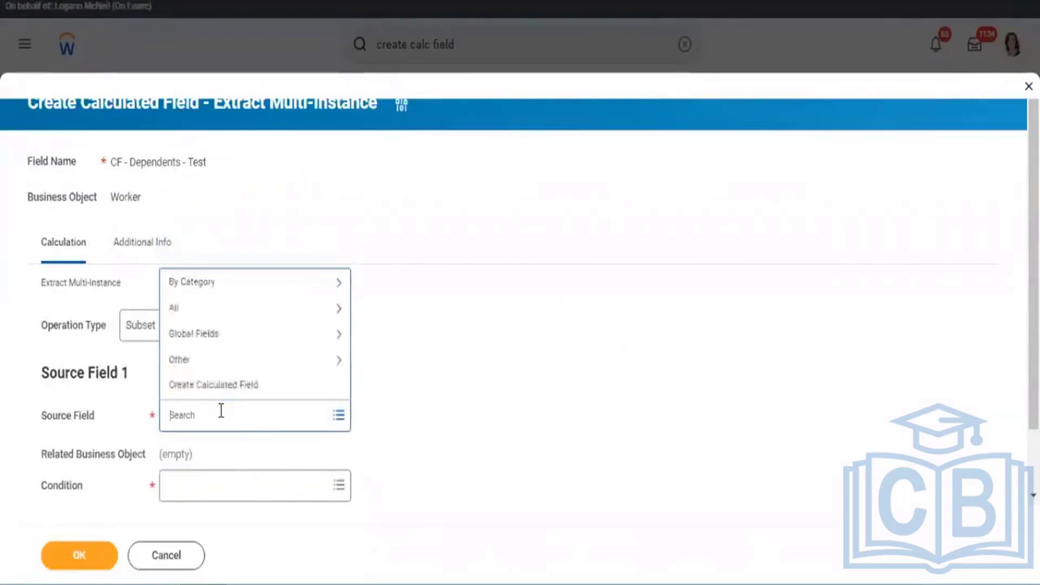
type("de")
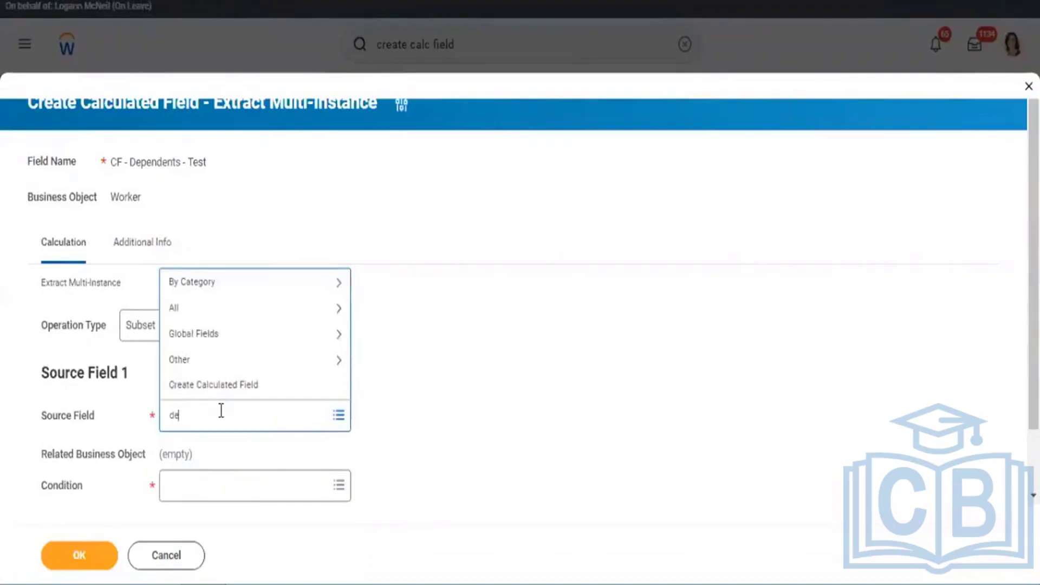
type("pendent")
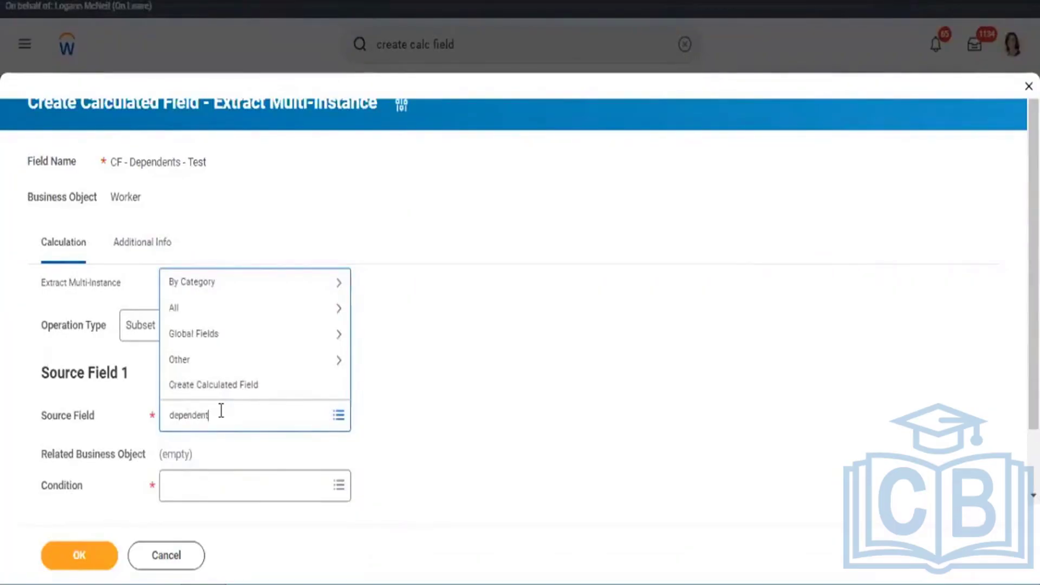
key("Return")
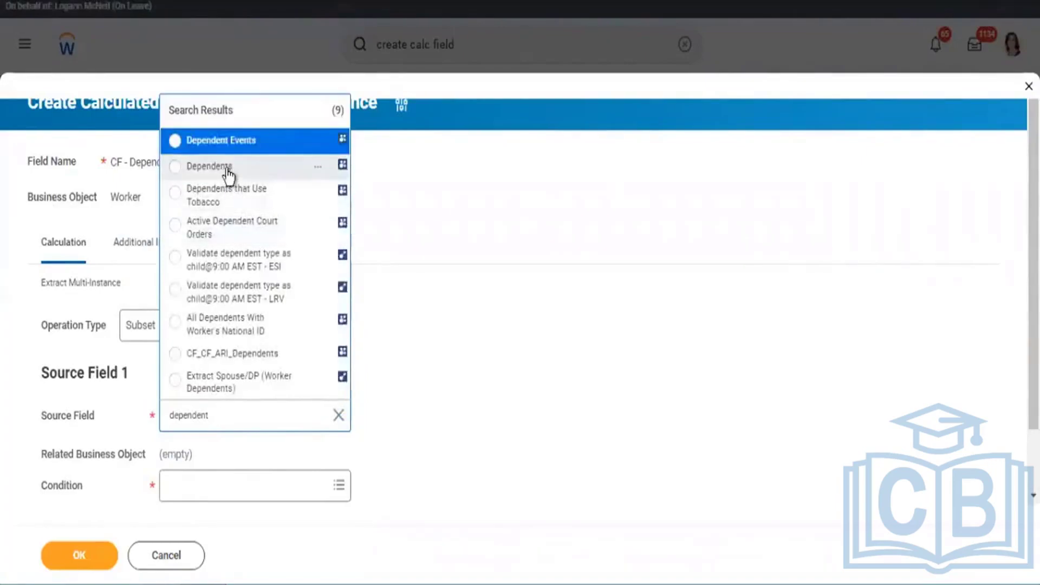
left_click(226, 169)
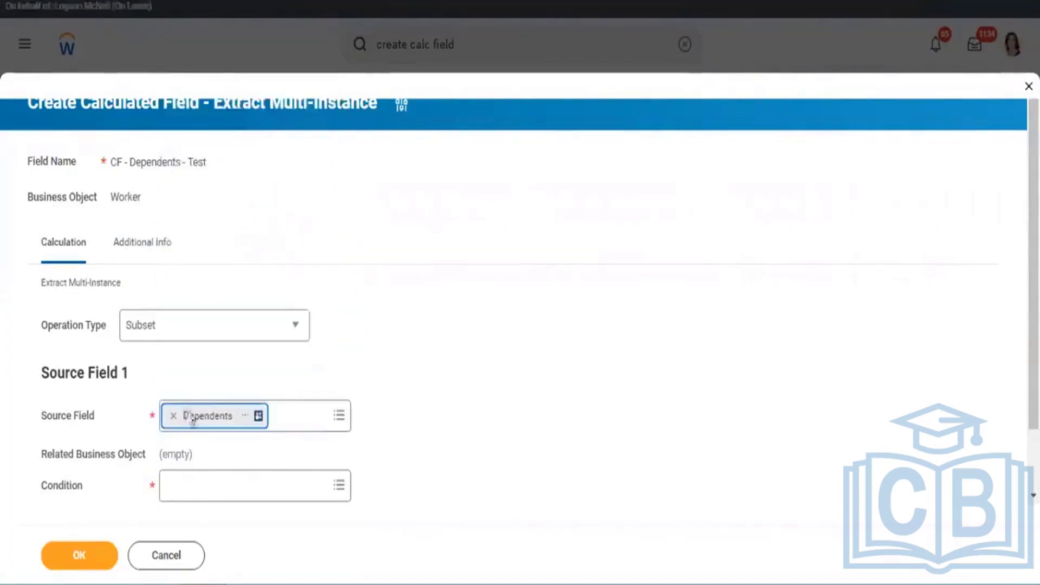
Set the source field's condition to Is True and save the calculated field.
left_click(196, 493)
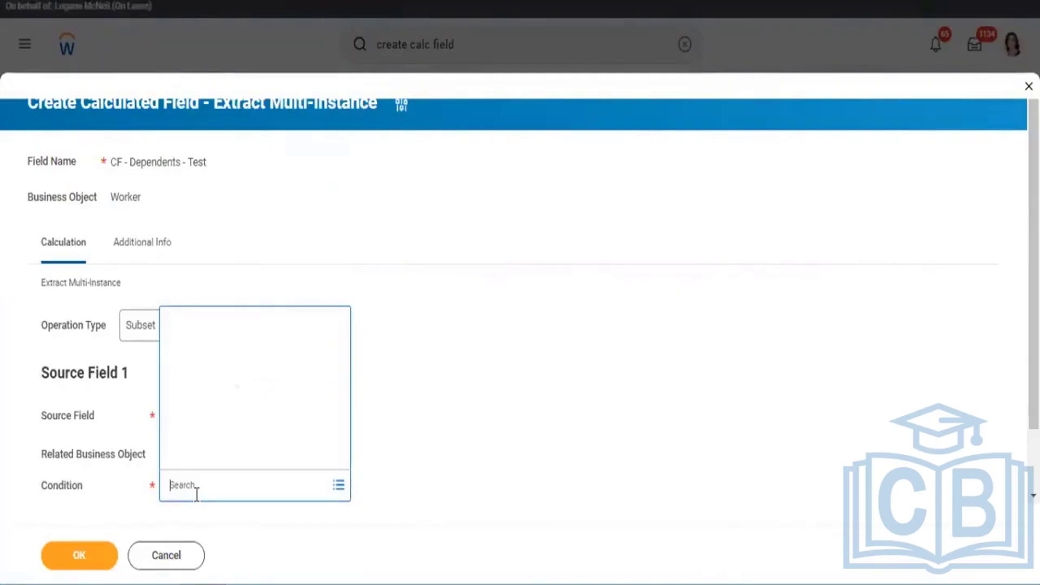
type("yul")
key("Return")
type("true")
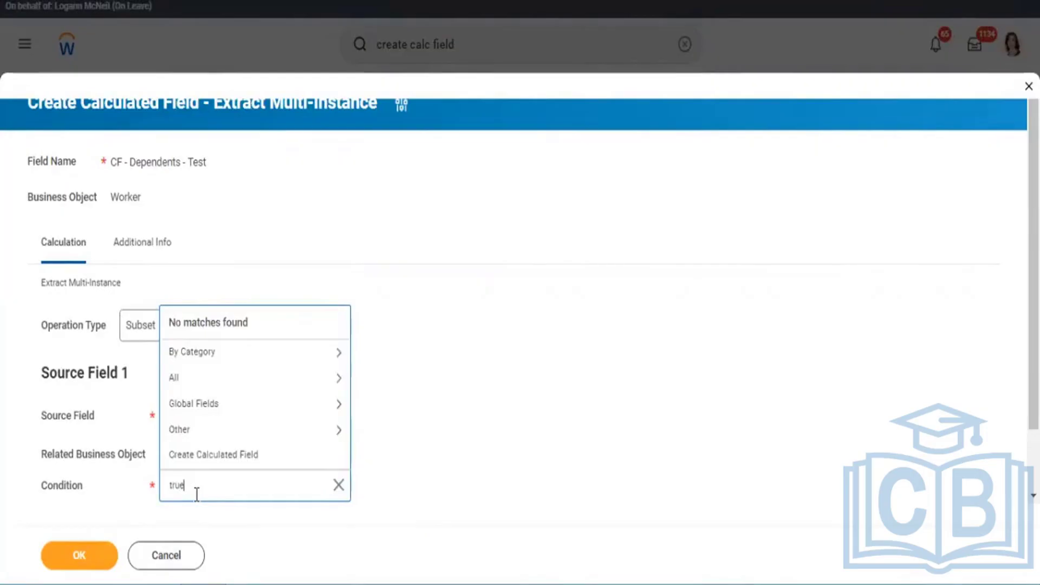
key("Return")
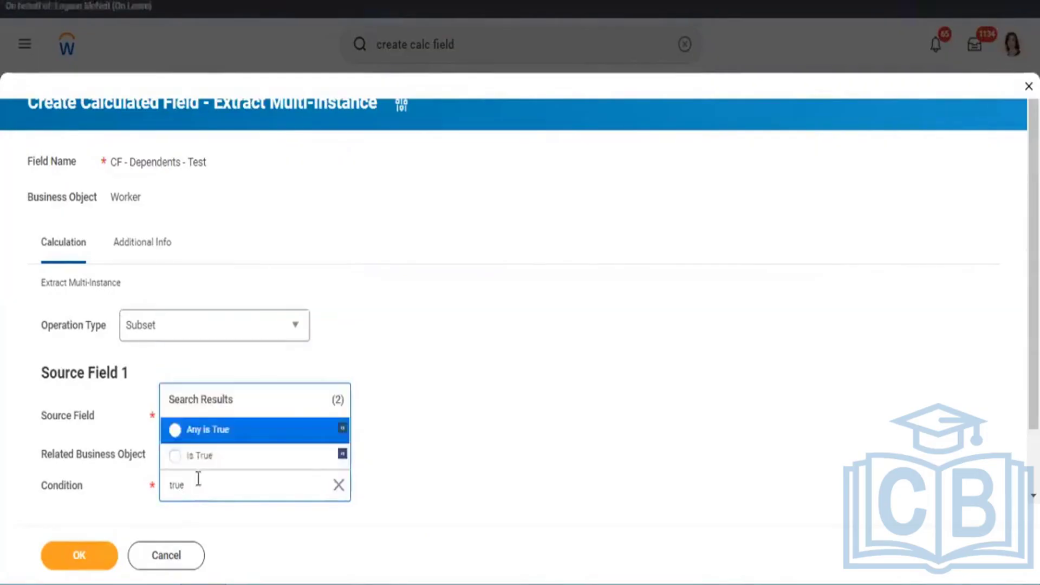
left_click(198, 457)
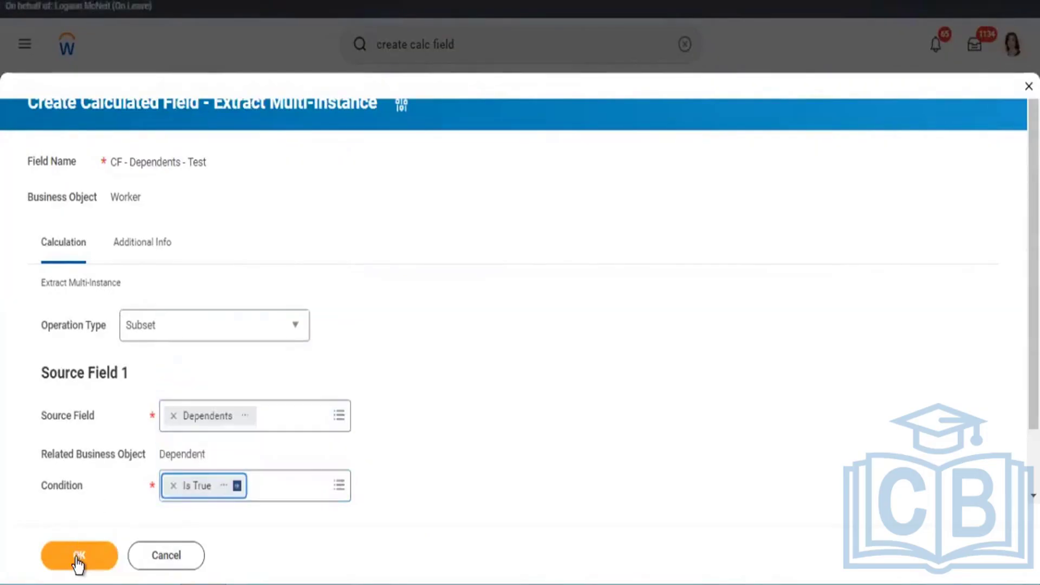
left_click(76, 556)
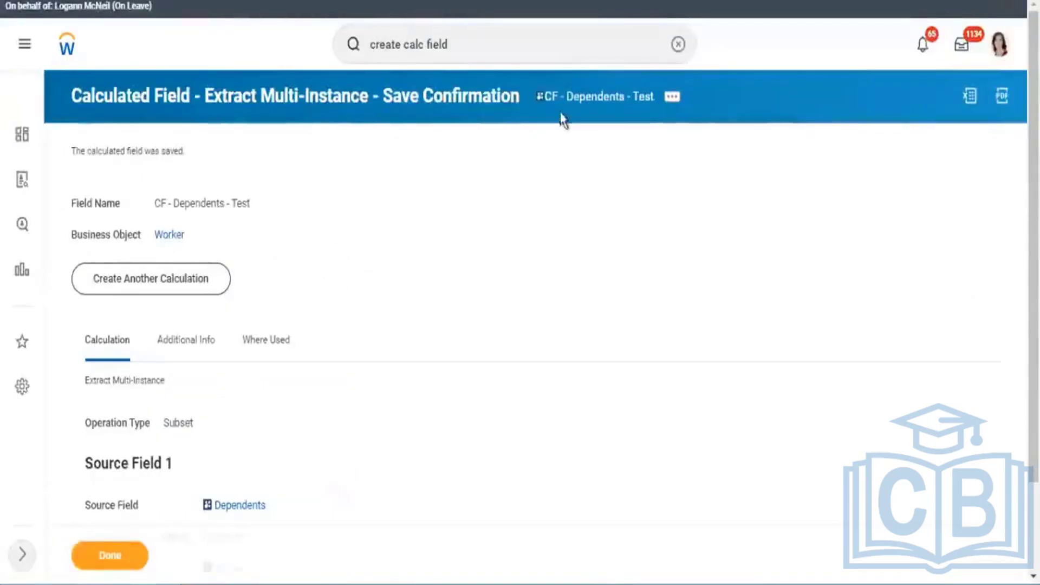
Copy the name of the saved calculated field and open the RPT - All Calculated Fields report definition for editing.
right_click(564, 104)
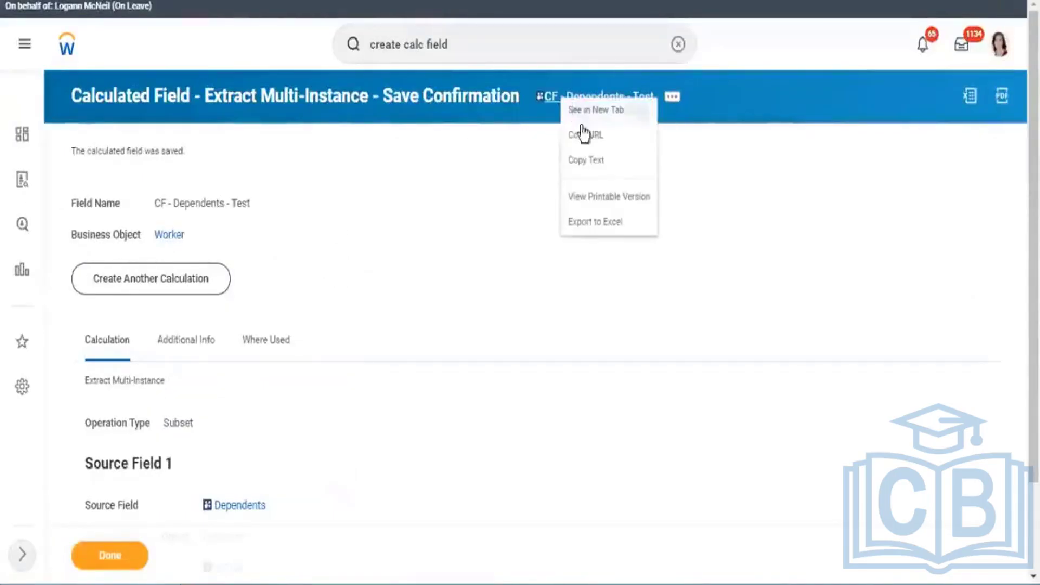
left_click(582, 163)
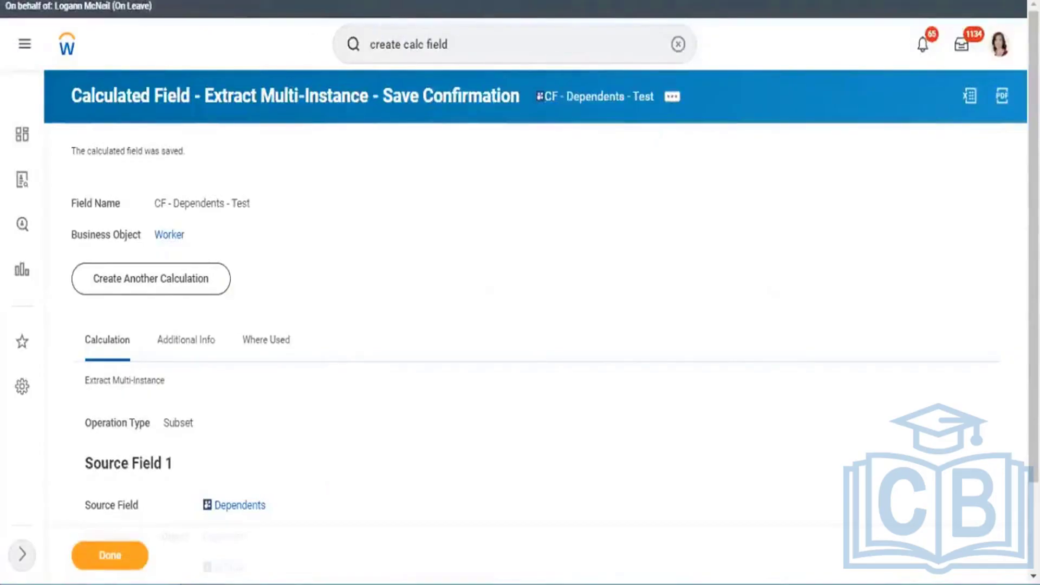
left_click(238, 1)
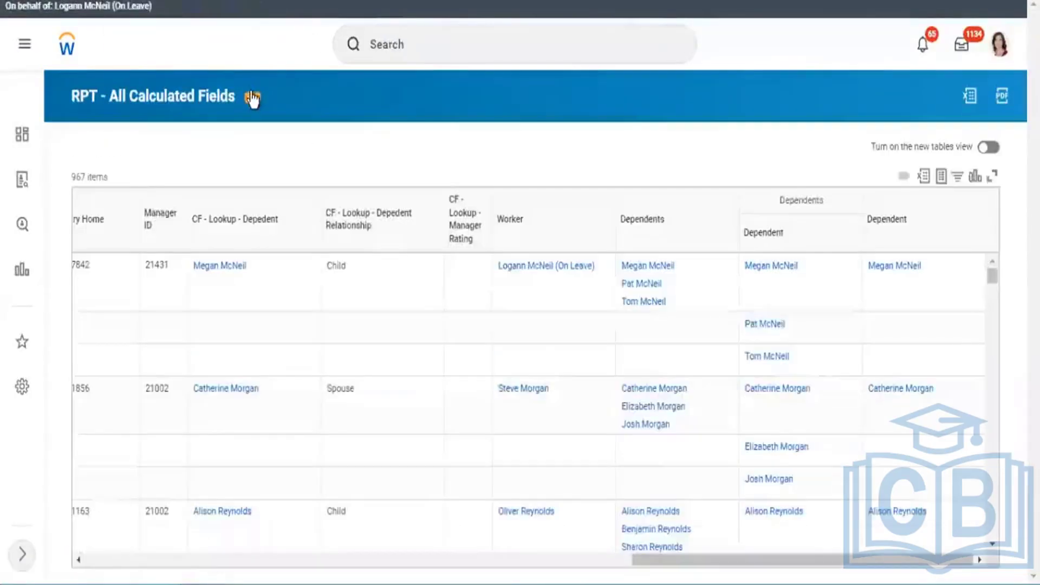
left_click(252, 97)
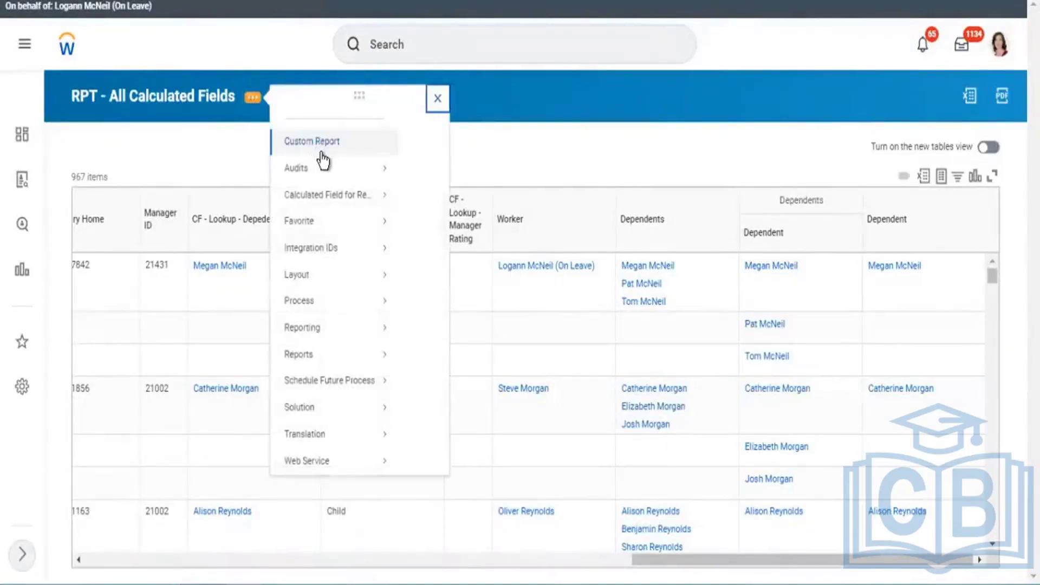
left_click(323, 160)
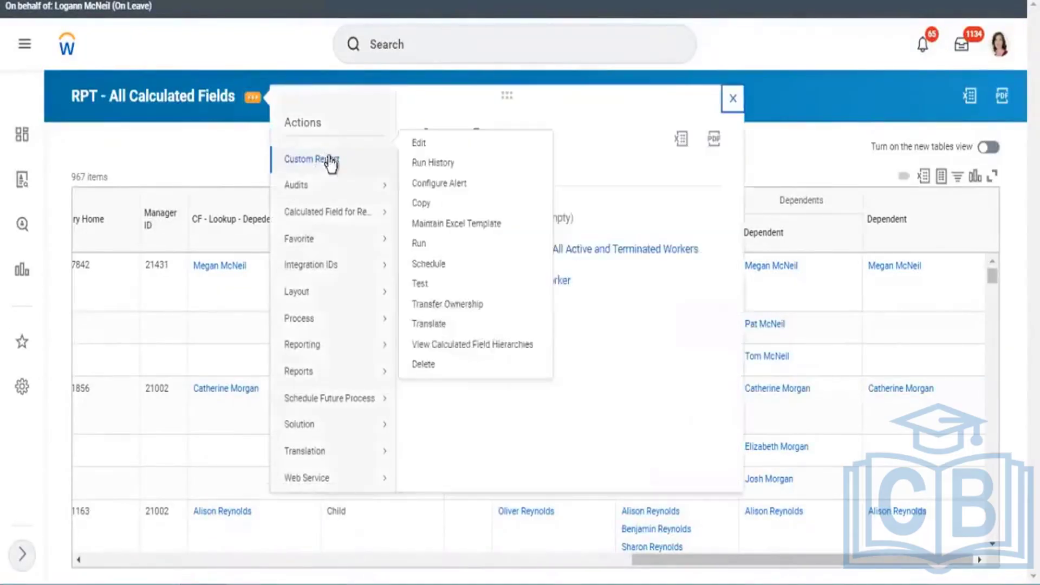
left_click(417, 145)
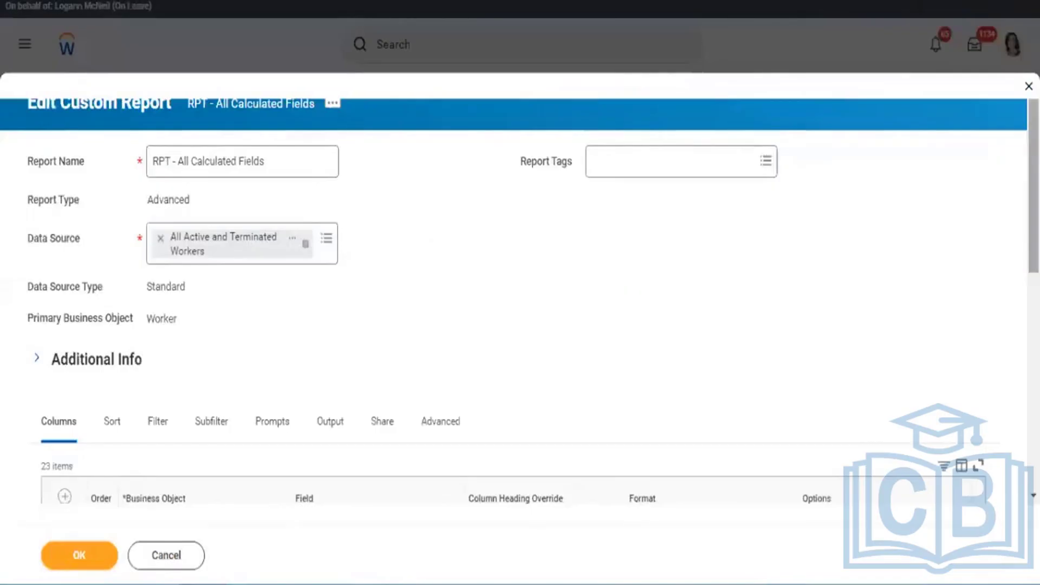
left_click_drag(1033, 189, 1034, 412)
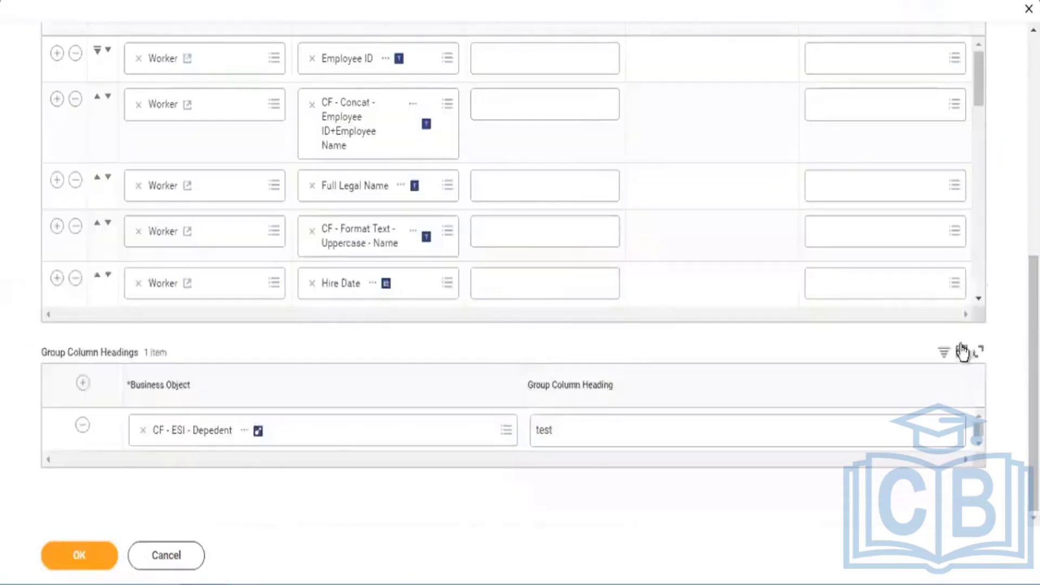
Add a new column row after the last column of the report and set its business object to Worker.
scroll(976, 268, "down", 12)
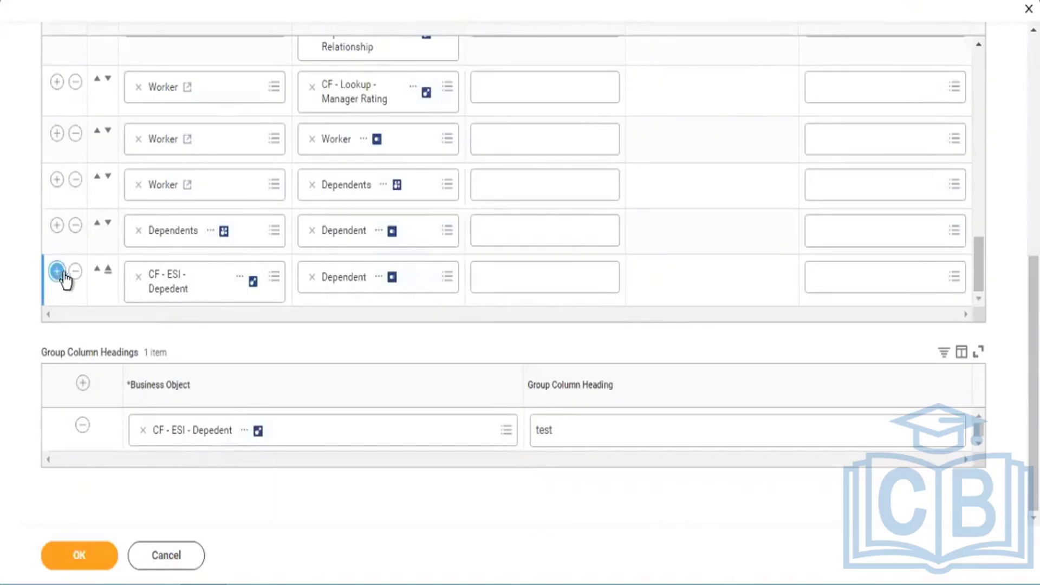
left_click(59, 271)
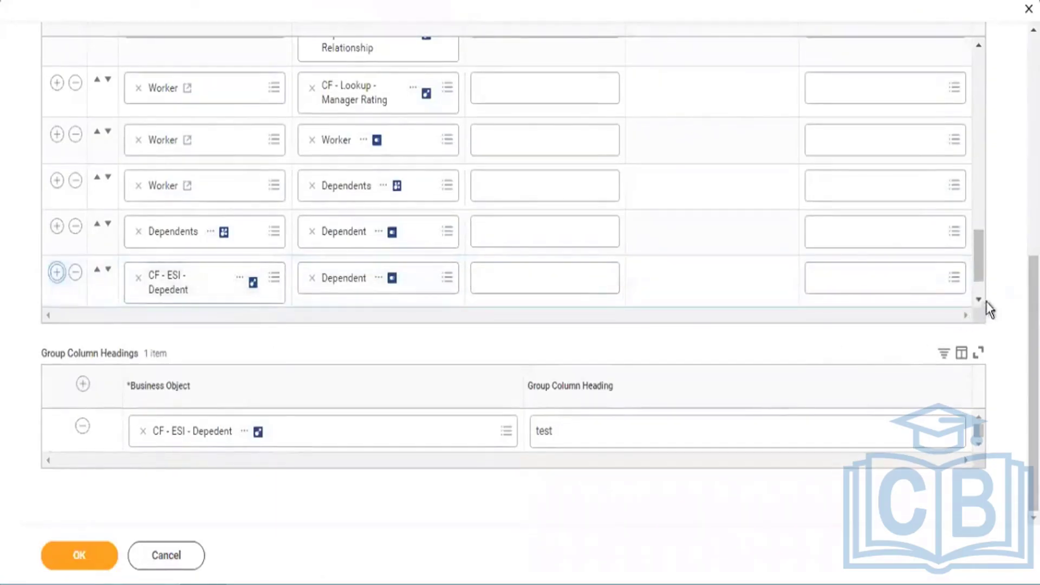
left_click(979, 297)
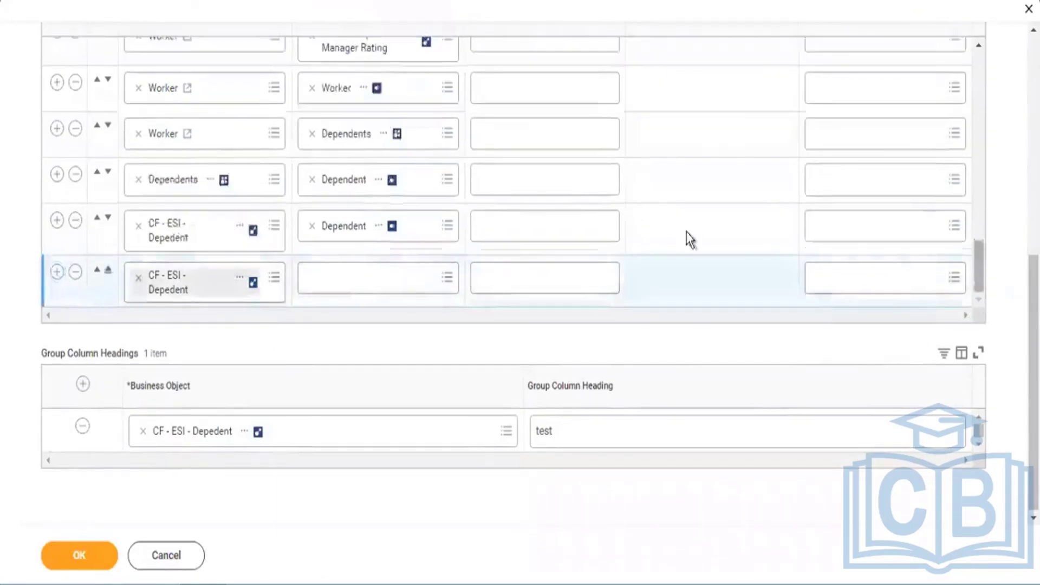
left_click(393, 280)
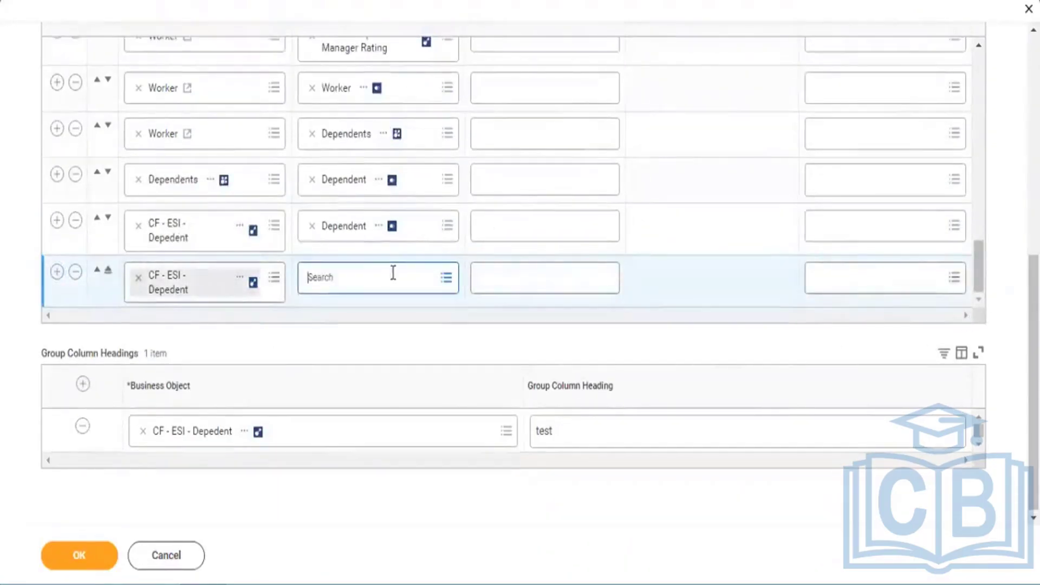
left_click(137, 281)
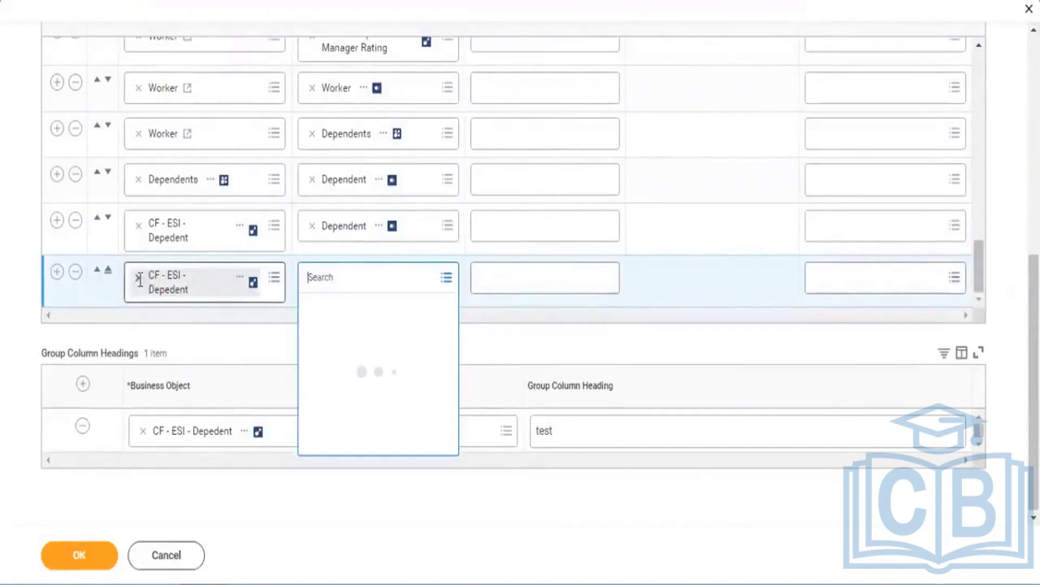
type("worker")
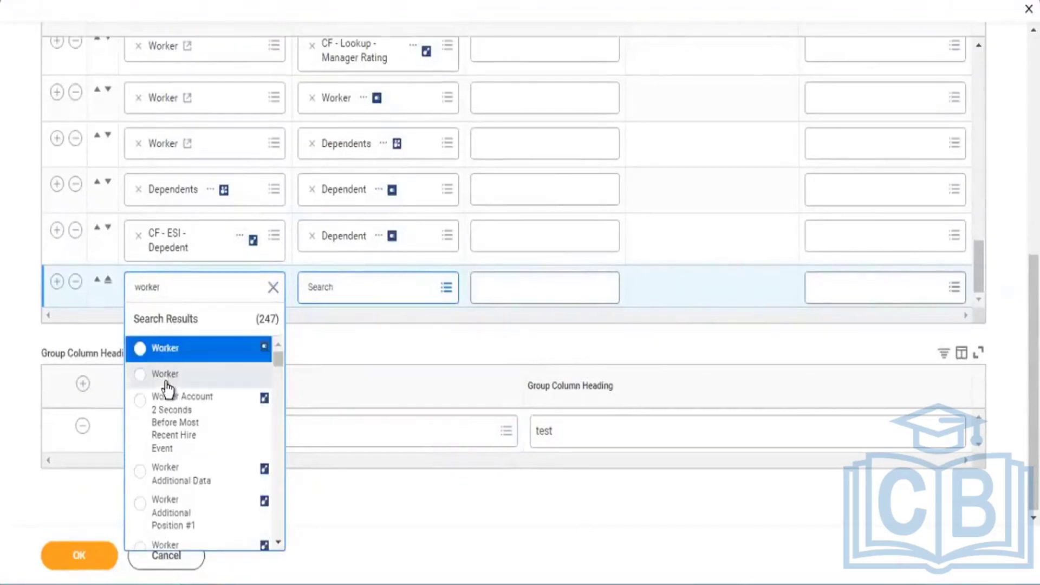
left_click(166, 382)
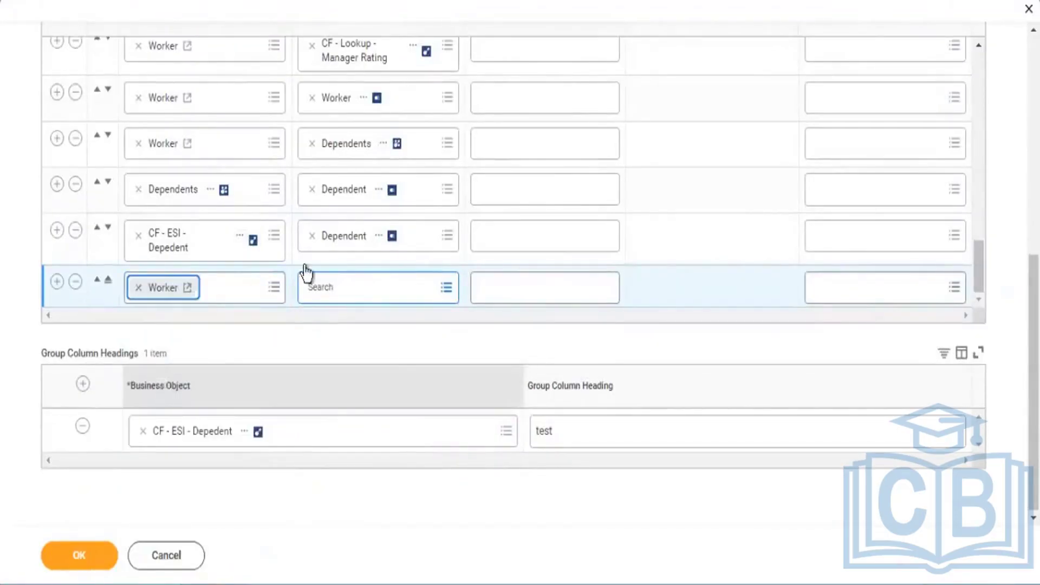
Set the new Worker column's field to CF - Dependents - Test and save the report.
left_click(367, 287)
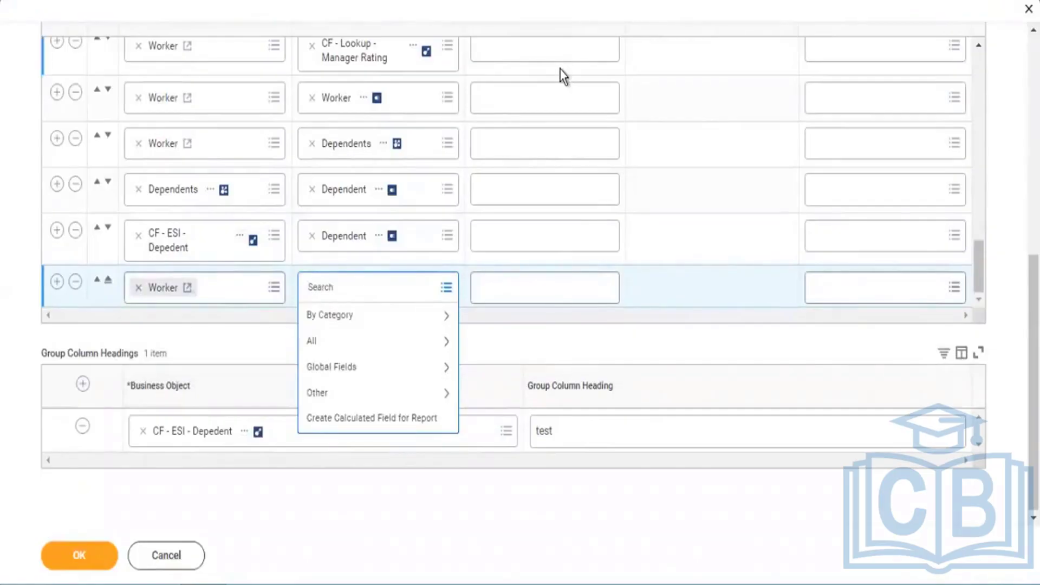
key("ctrl+v")
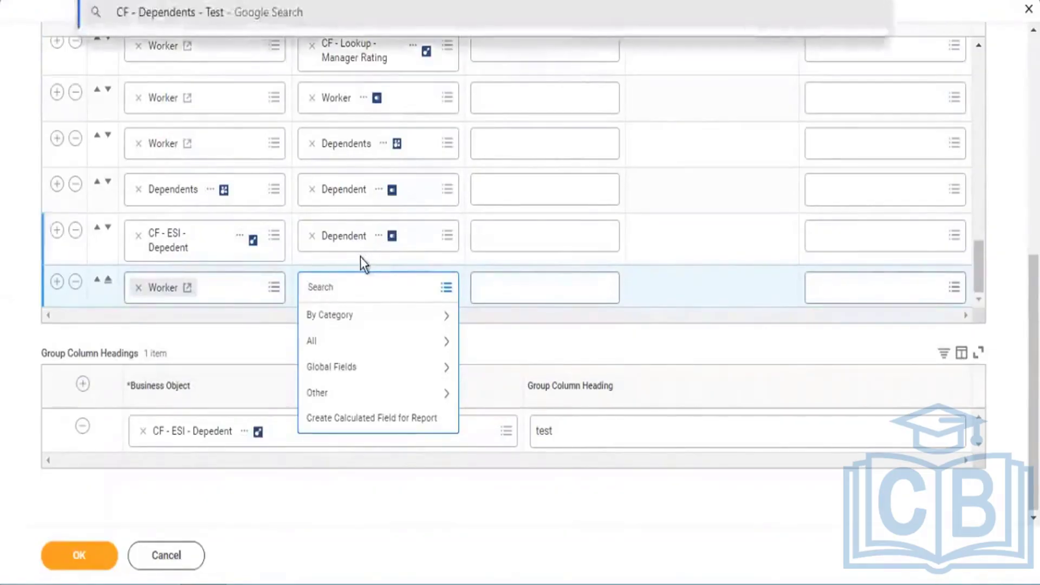
left_click(357, 281)
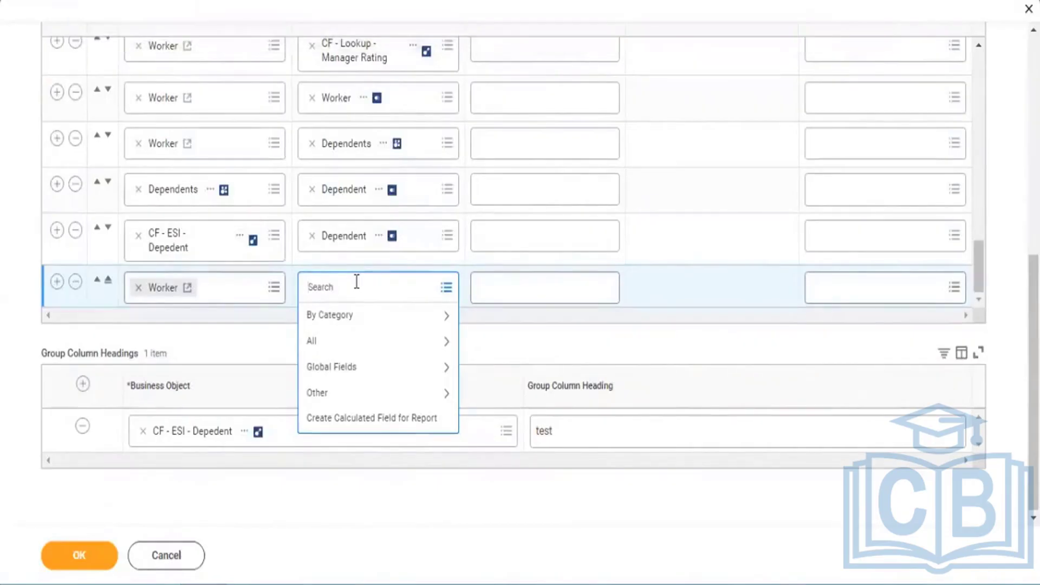
key("ctrl+v")
key("Return")
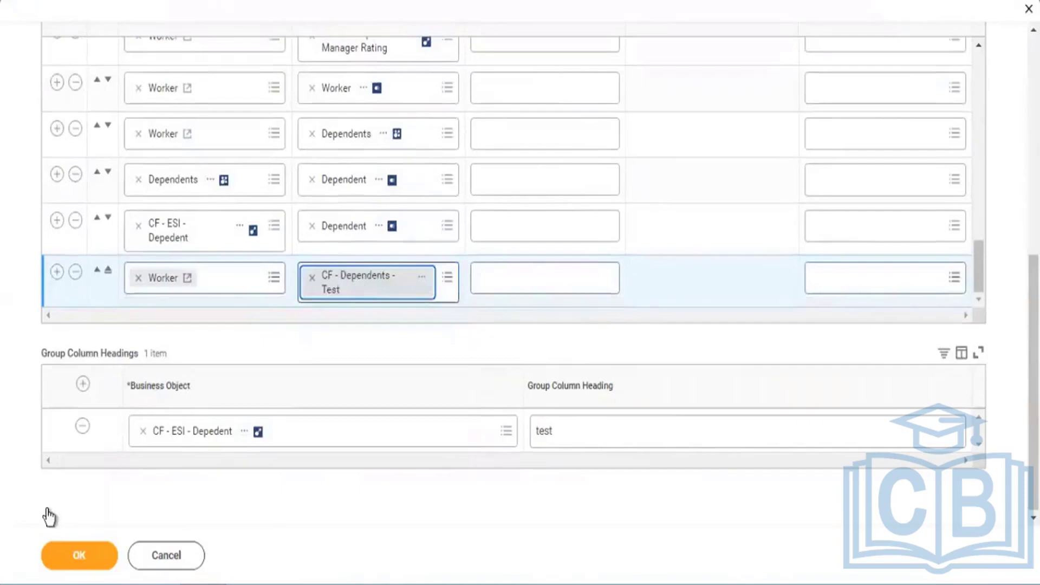
left_click(67, 558)
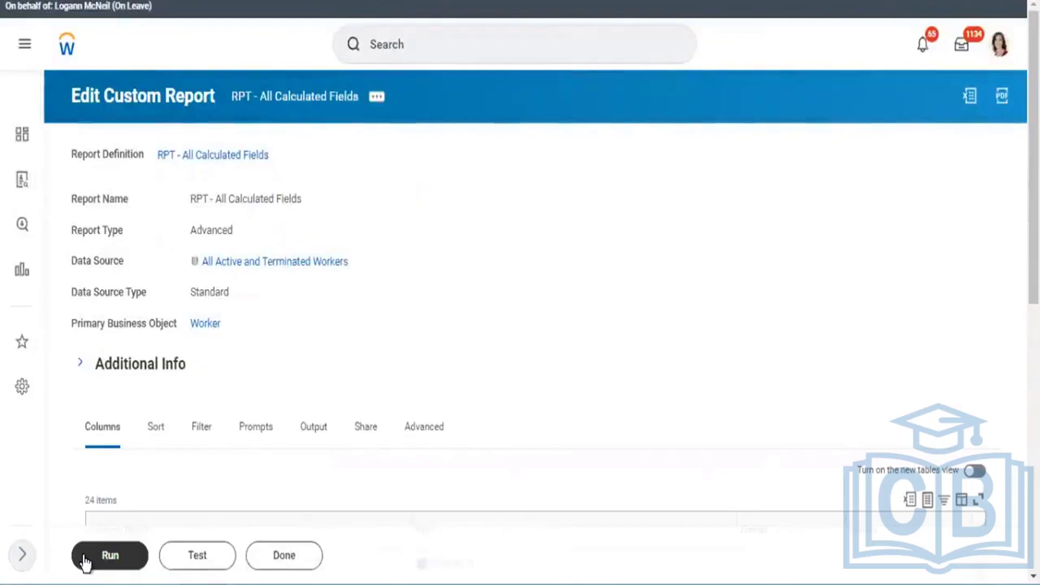
Run the report and compare the CF - Dependents - Test column with the existing dependents columns.
left_click(86, 560)
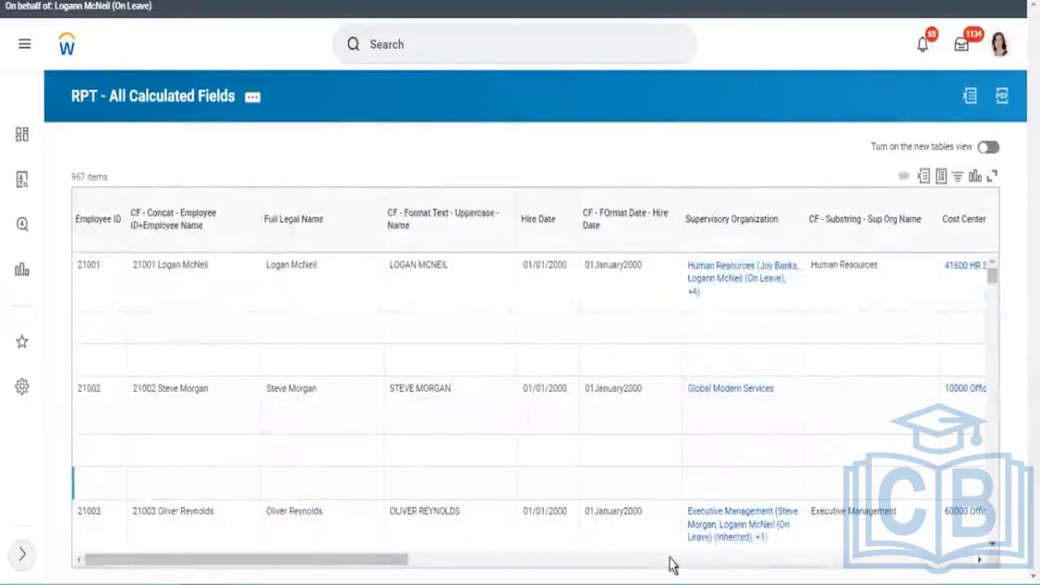
left_click(975, 559)
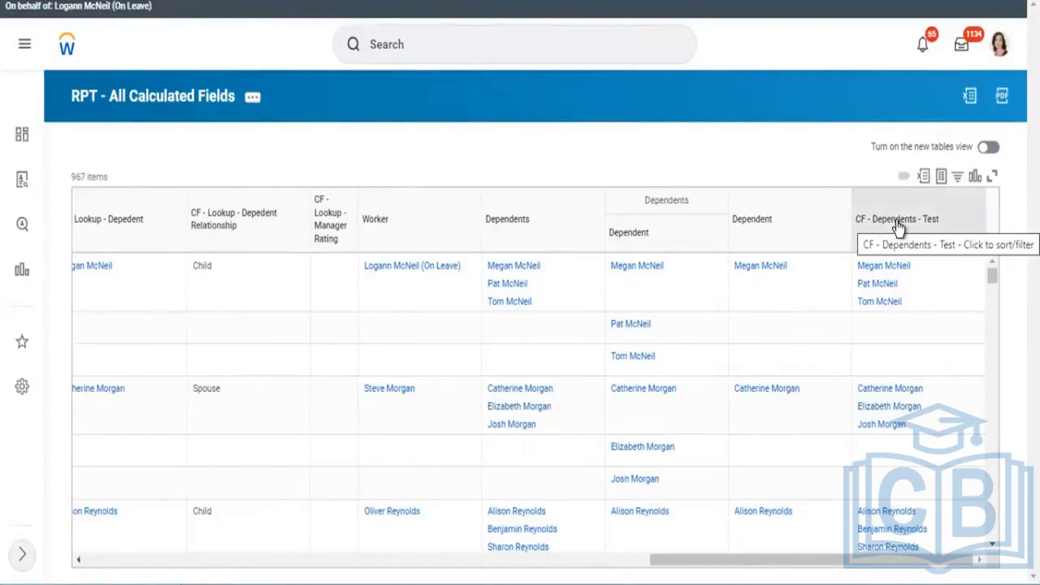
Open the report definition and, from its column list, open the CF - Dependents - Test field in a new tab.
left_click(210, 101)
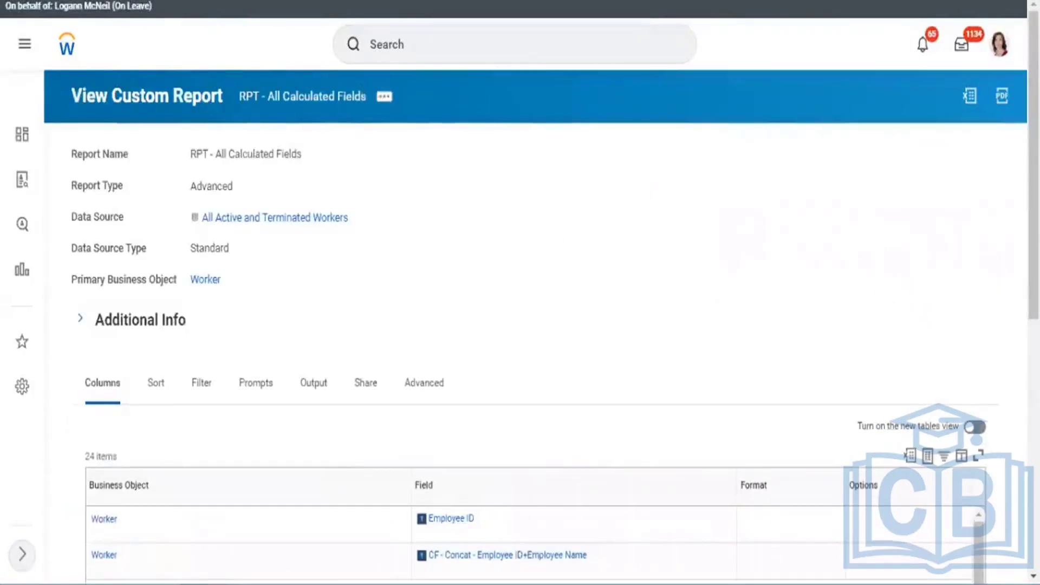
scroll(902, 292, "down", 10)
scroll(978, 330, "down", 10)
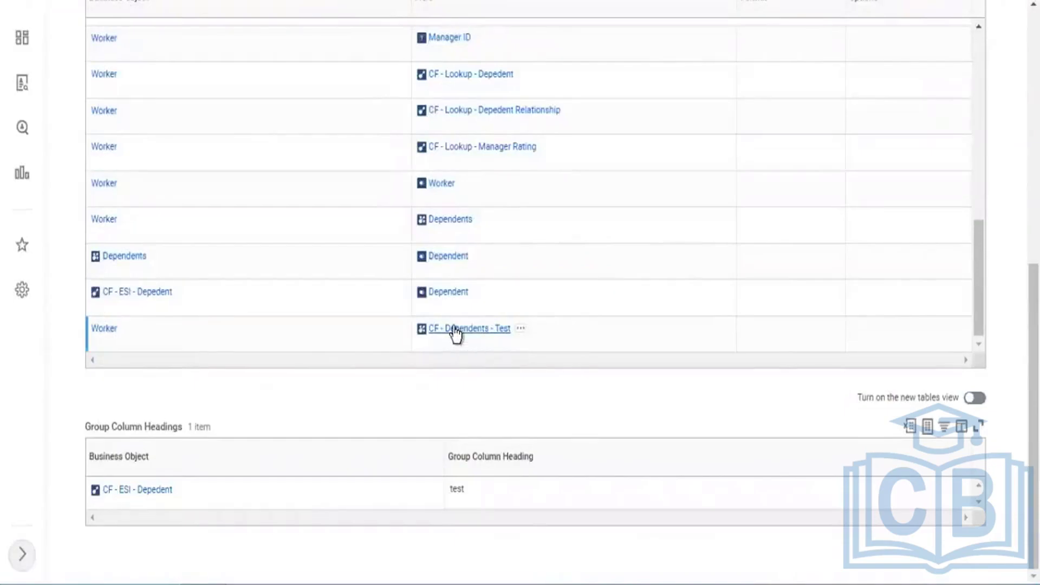
right_click(455, 331)
left_click(475, 391)
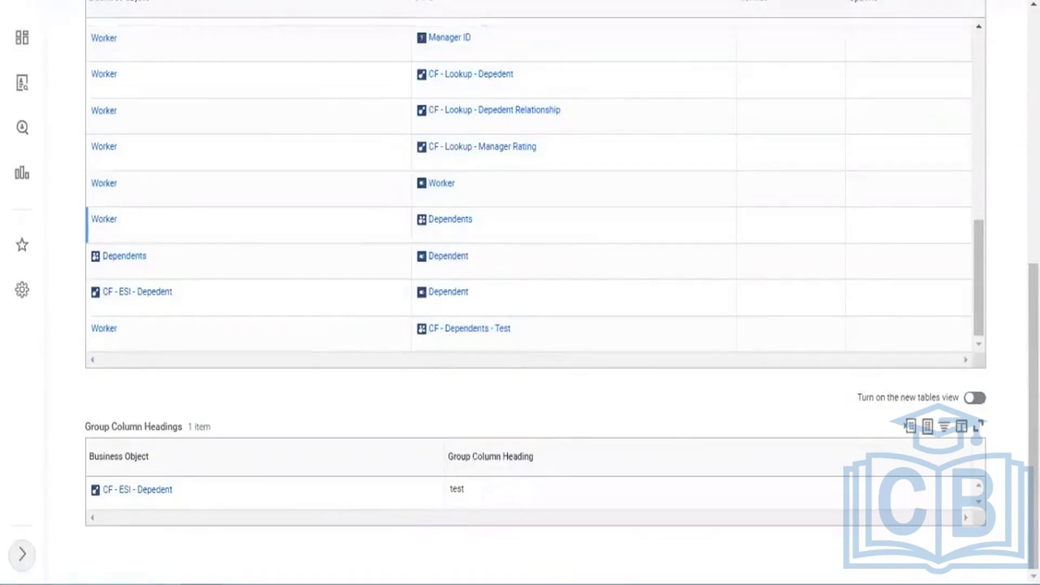
Edit the RPT - All Calculated Fields definition and add a final column row with CF - Dependents - Test as its business object.
scroll(520, 216, "up", 10)
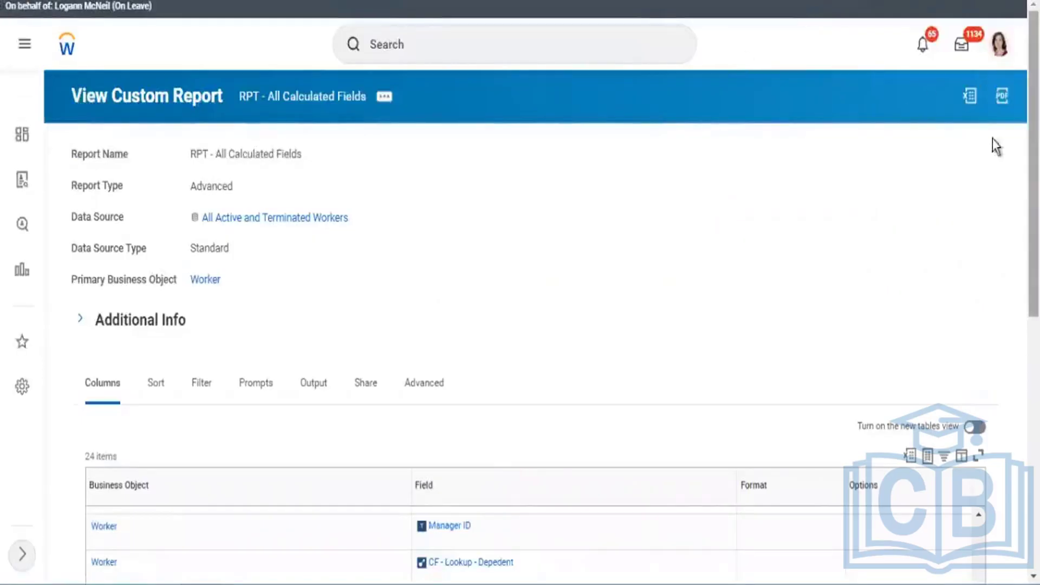
left_click(385, 100)
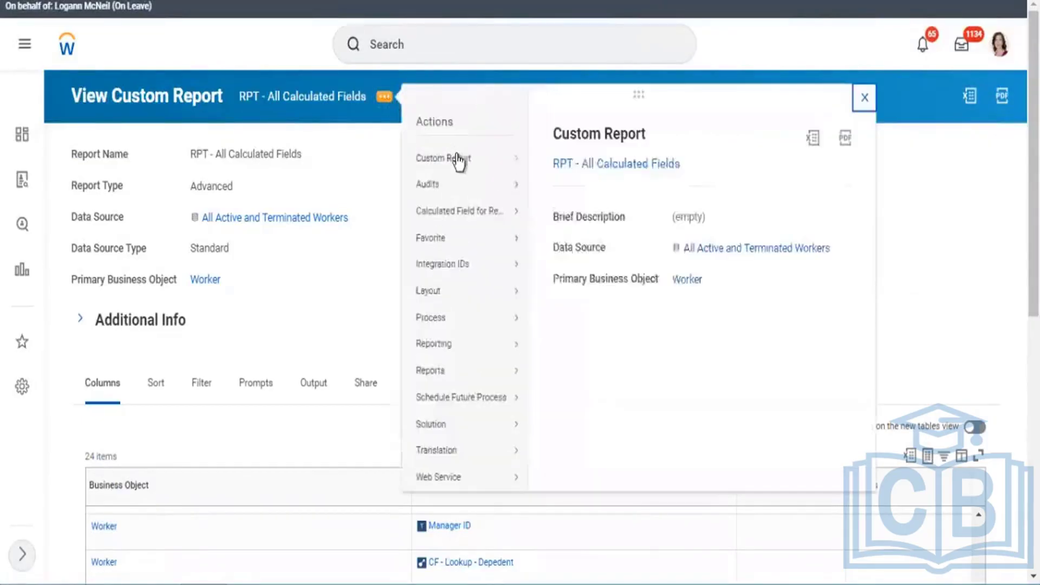
mouse_move(457, 157)
left_click(551, 166)
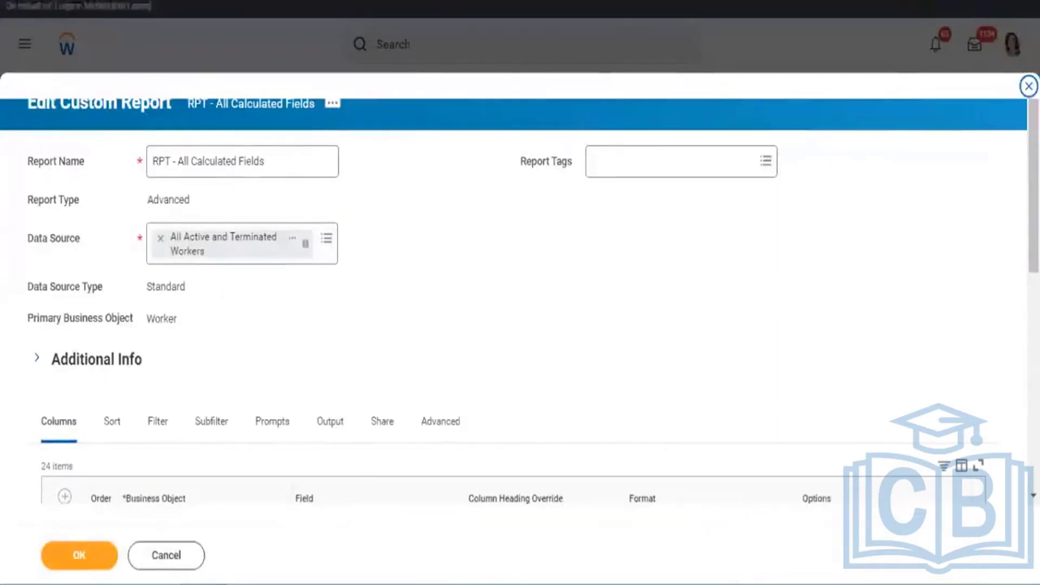
scroll(982, 352, "down", 10)
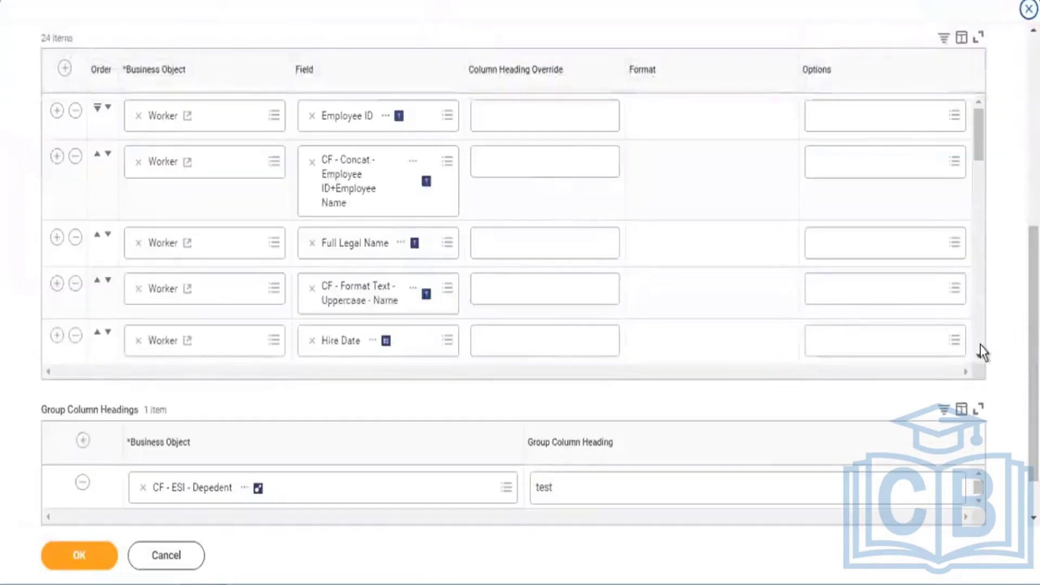
scroll(982, 347, "down", 10)
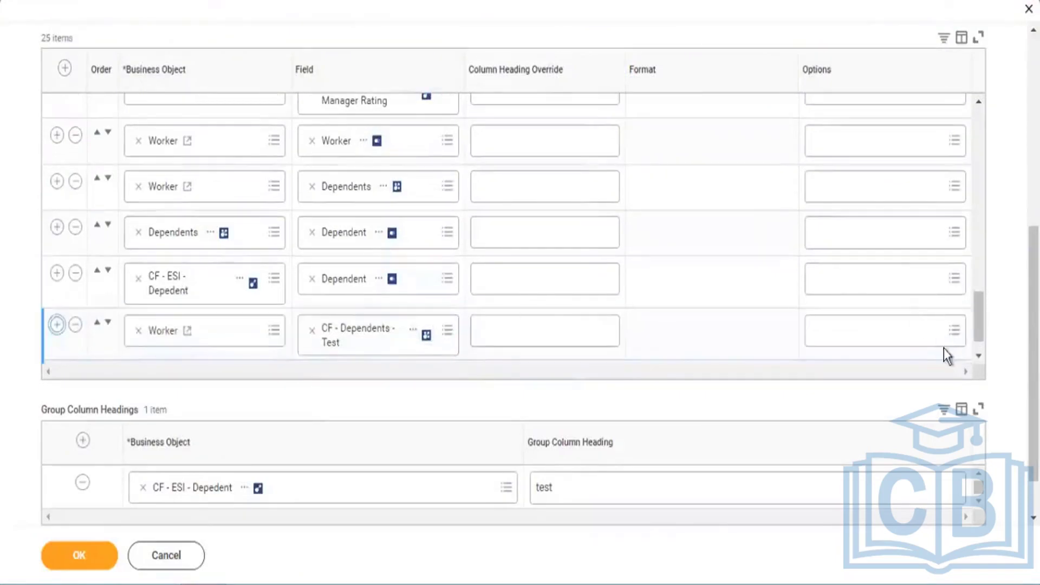
left_click(976, 350)
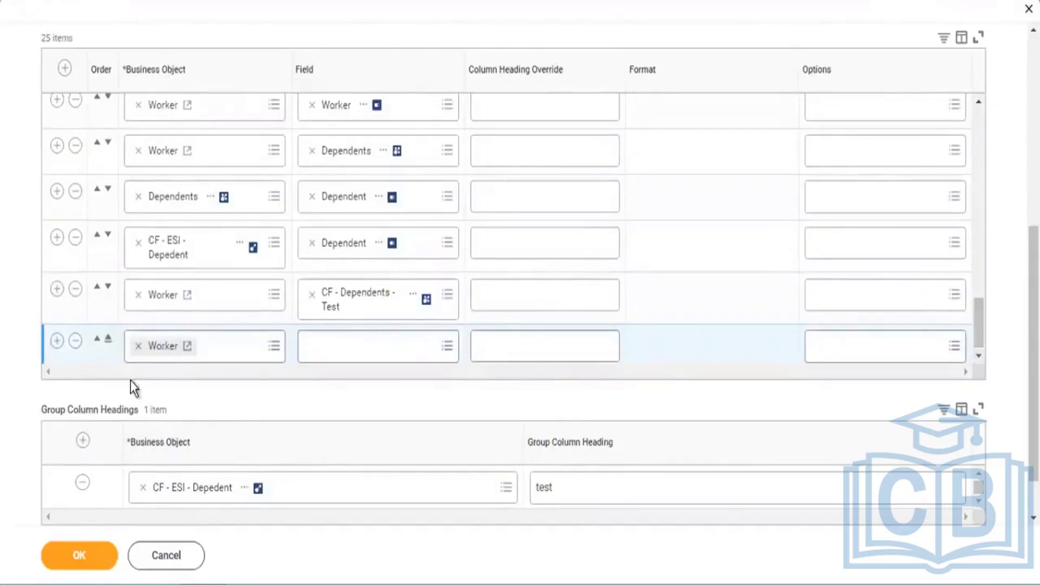
left_click(138, 352)
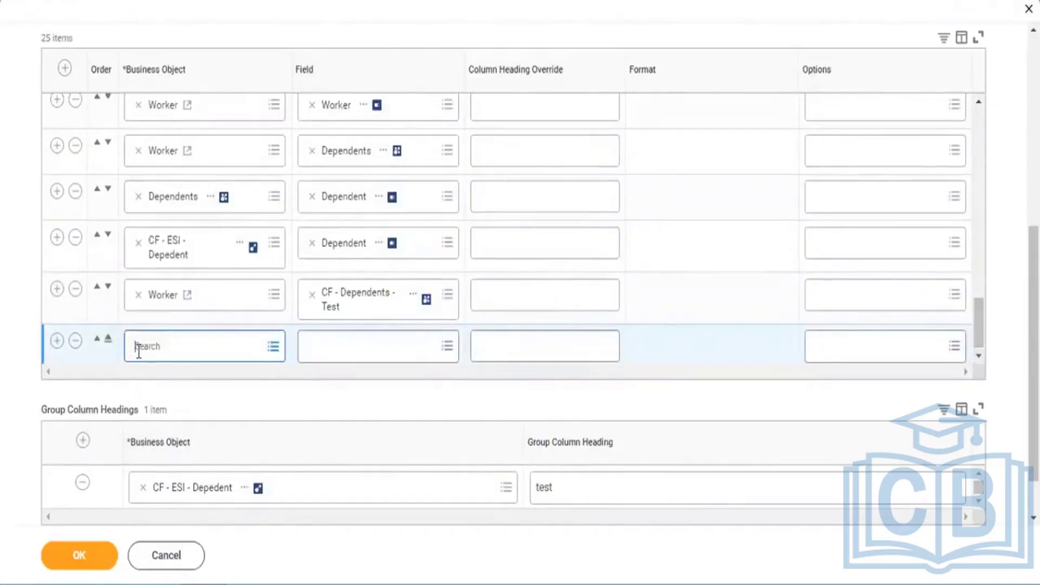
key("ctrl+v")
key("Return")
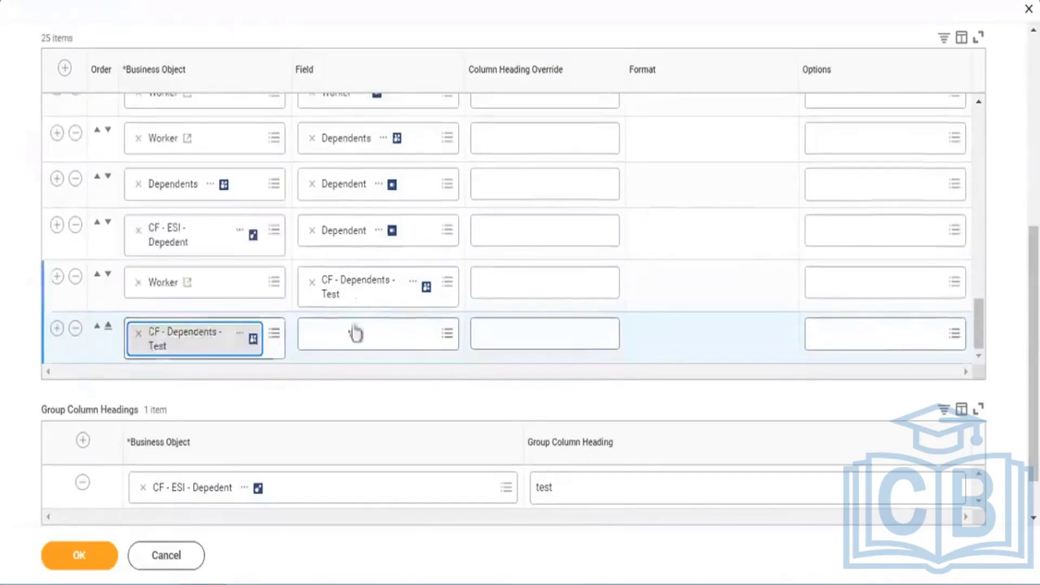
Set the field of the CF - Dependents - Test business object row to Dependent and save the report.
left_click(341, 338)
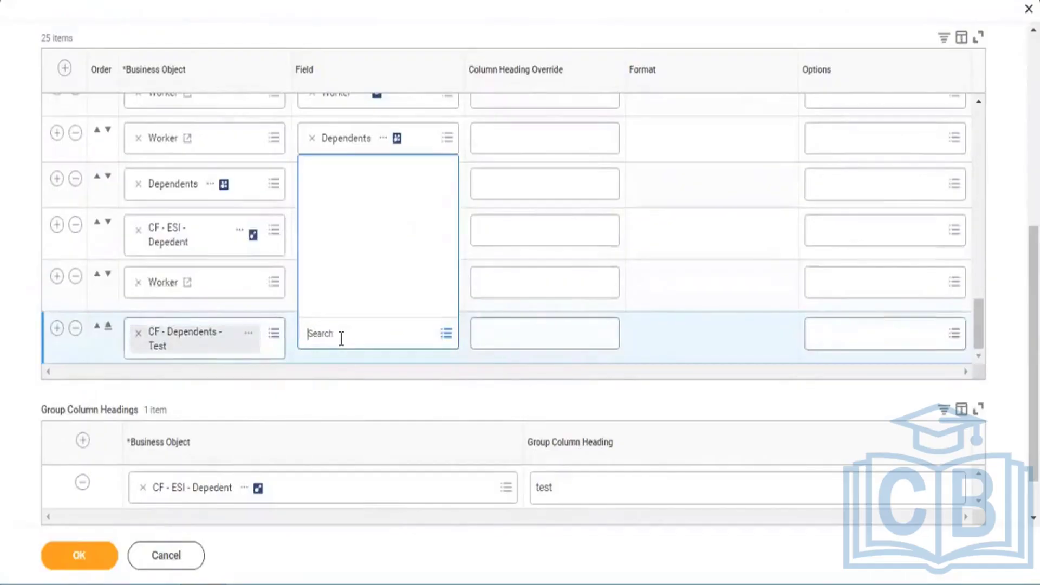
type("depede")
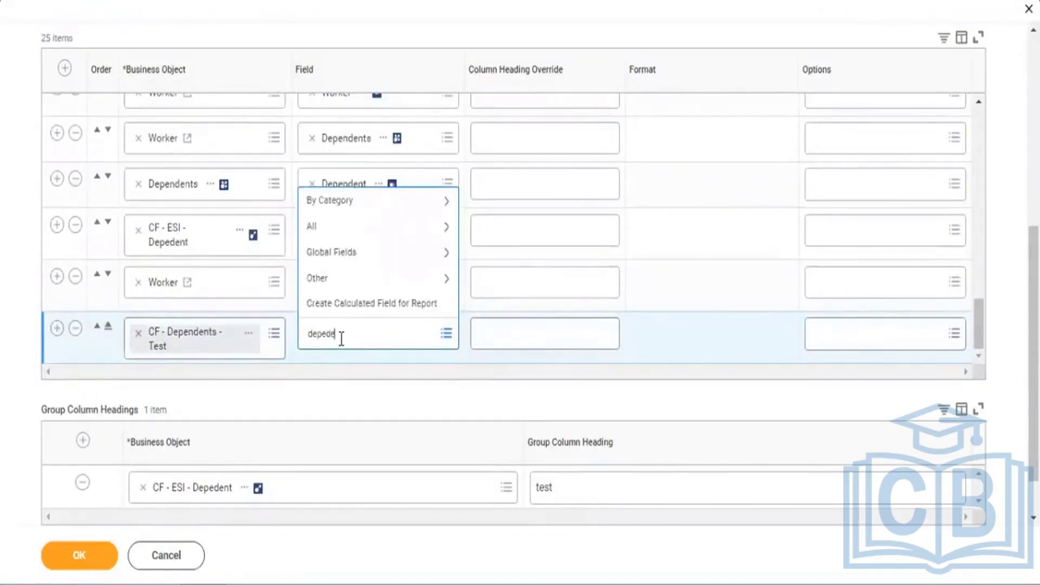
key("BackSpace")
key("BackSpace")
type("ndent")
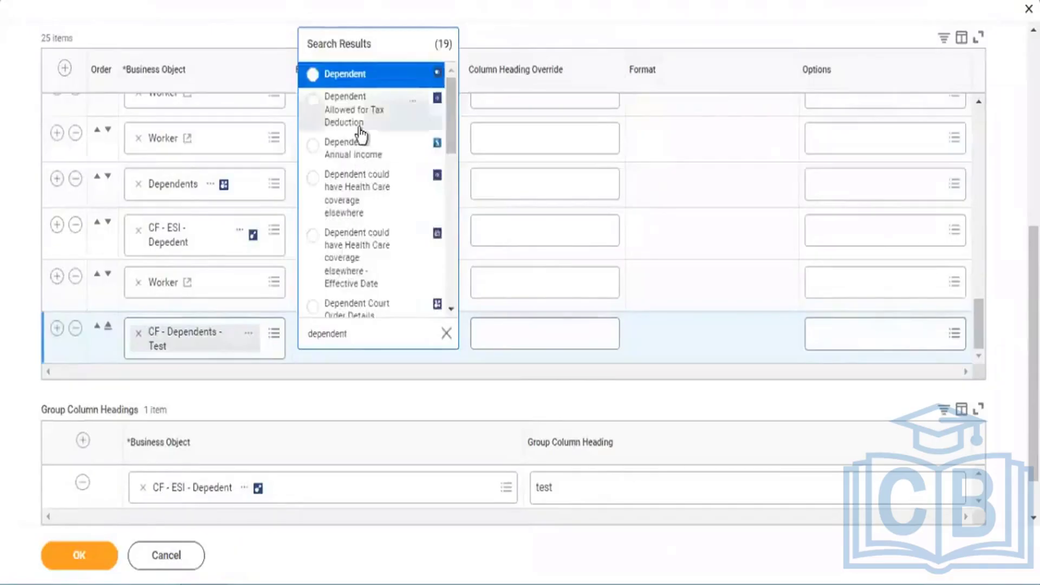
left_click(356, 82)
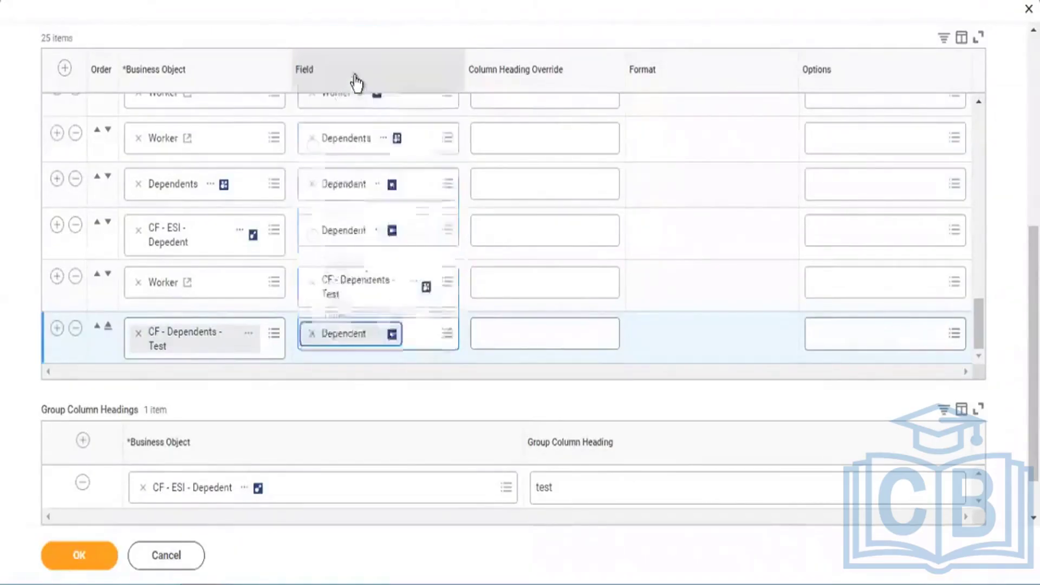
left_click(92, 562)
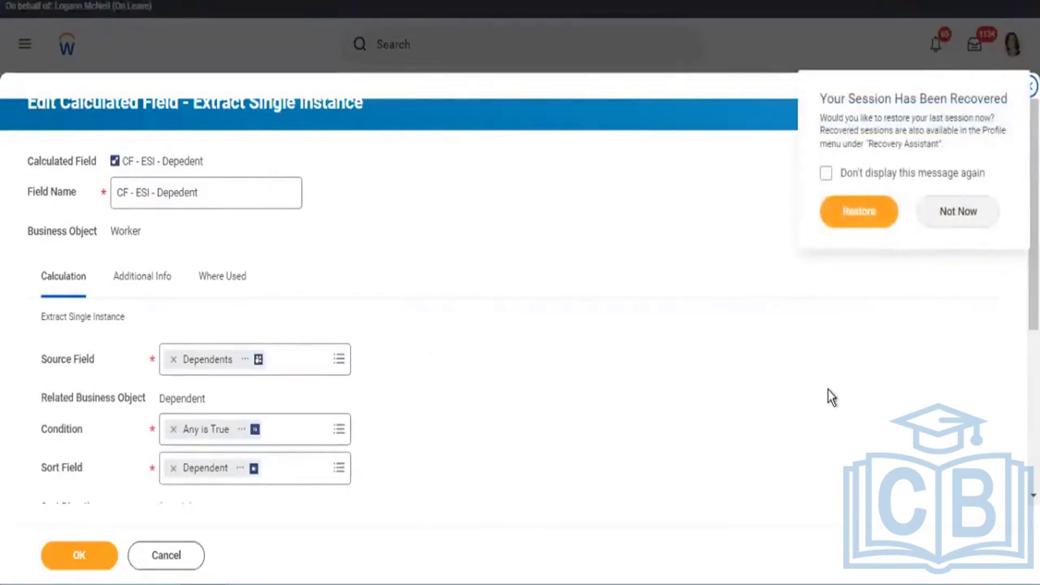
Review the sort direction and returned-instance settings of CF - ESI - Depedent, and return to the saved RPT - All Calculated Fields report.
scroll(984, 243, "down", 5)
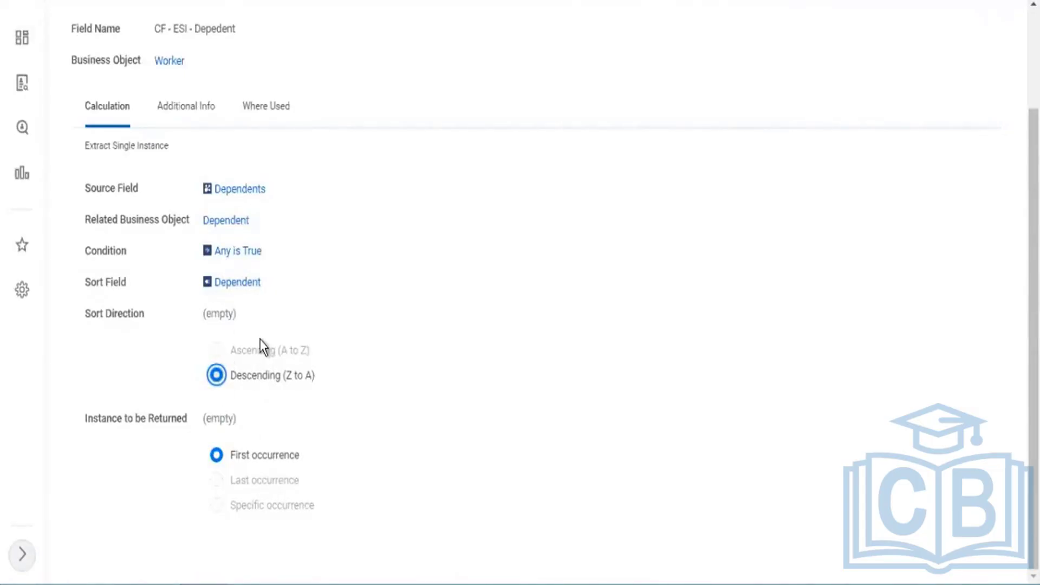
mouse_move(240, 219)
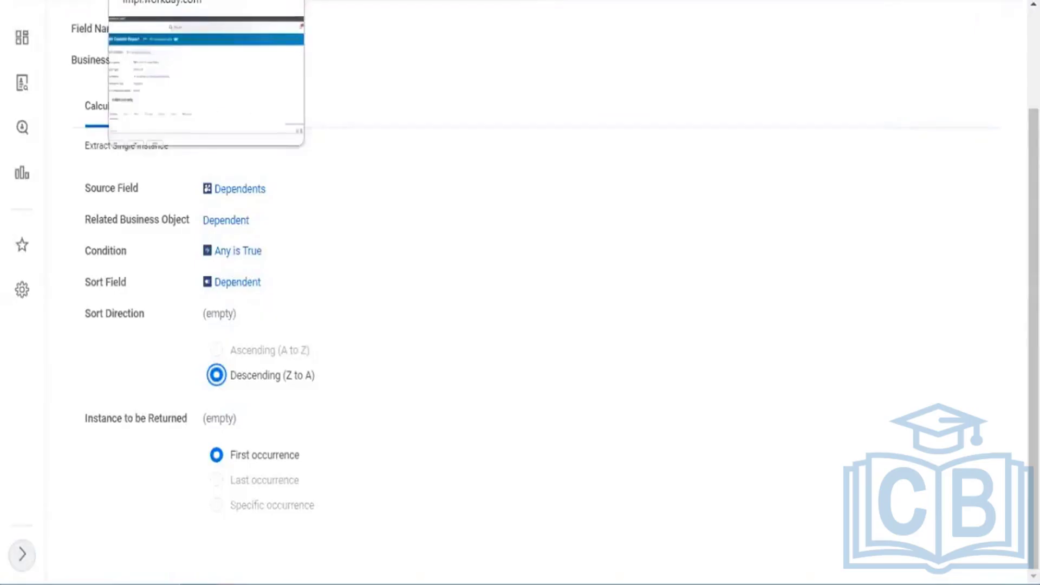
left_click(163, 1)
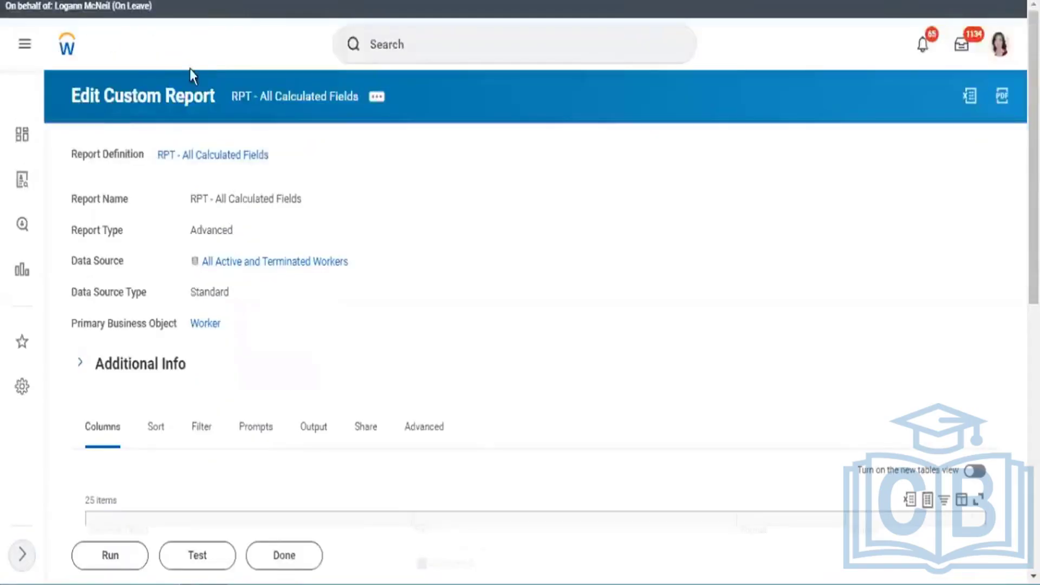